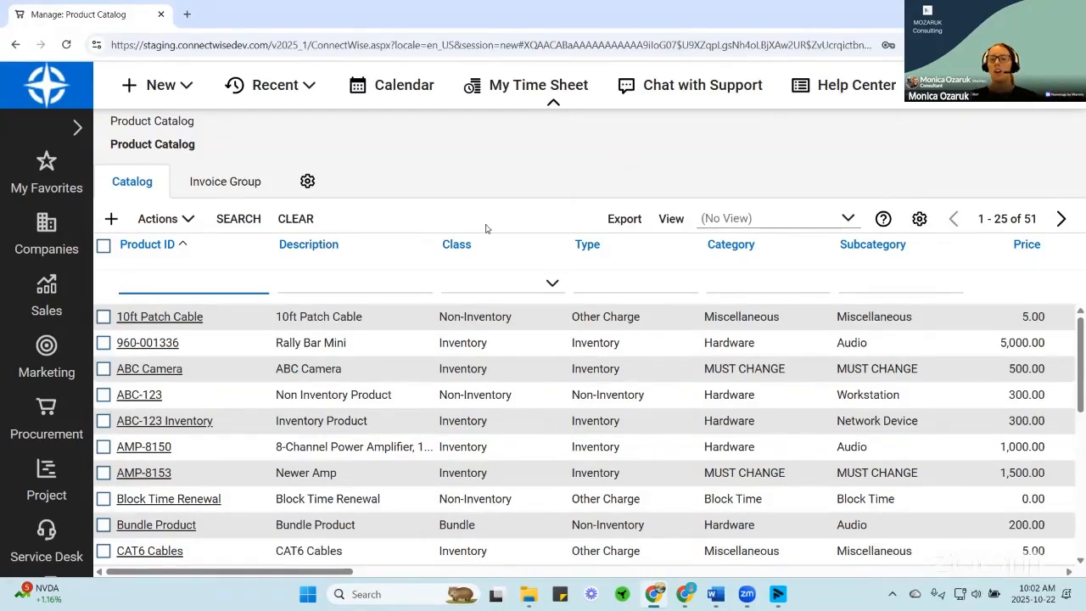
- Look through the product catalog, then open the Rally Bar Mini product and check its Product Class
{"action": "scroll", "coordinate": [427, 338], "scroll_direction": "down", "scroll_amount": 1}
{"action": "scroll", "coordinate": [427, 338], "scroll_direction": "down", "scroll_amount": 3}
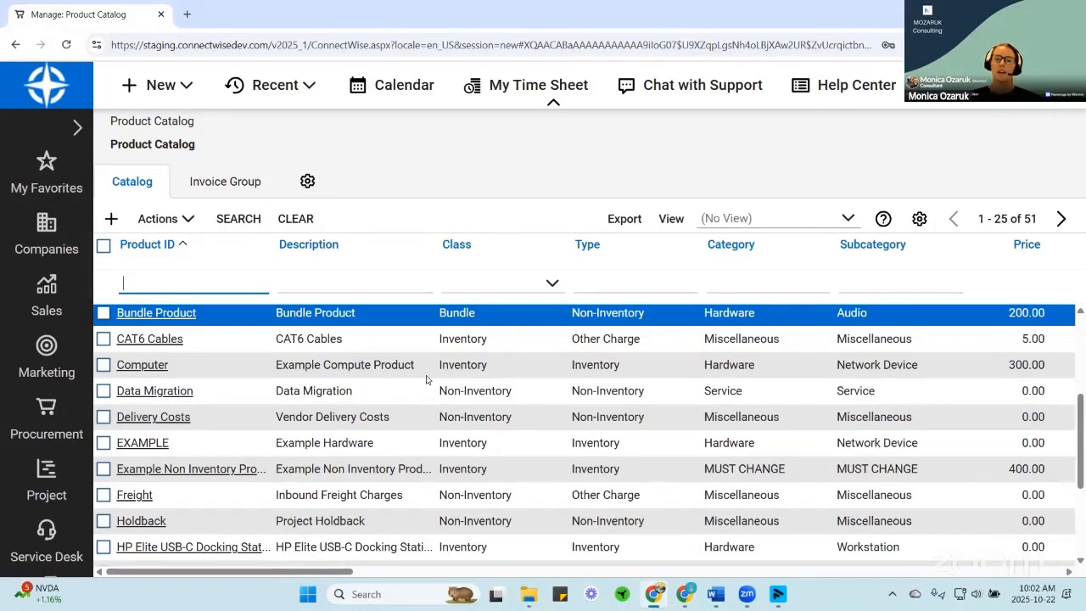
{"action": "scroll", "coordinate": [427, 379], "scroll_direction": "up", "scroll_amount": 3}
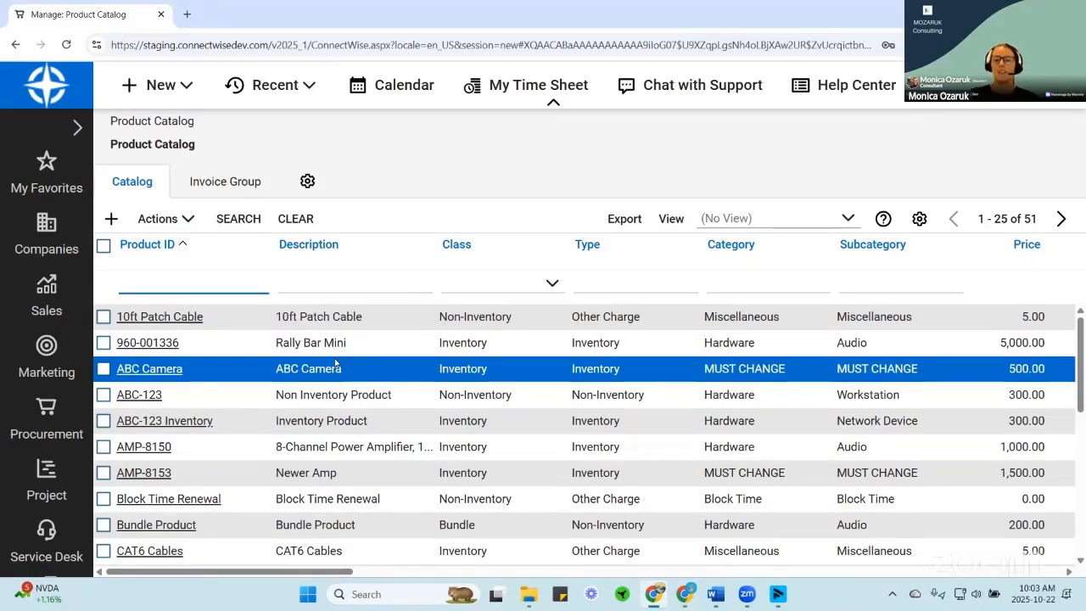
{"action": "left_click", "coordinate": [331, 345]}
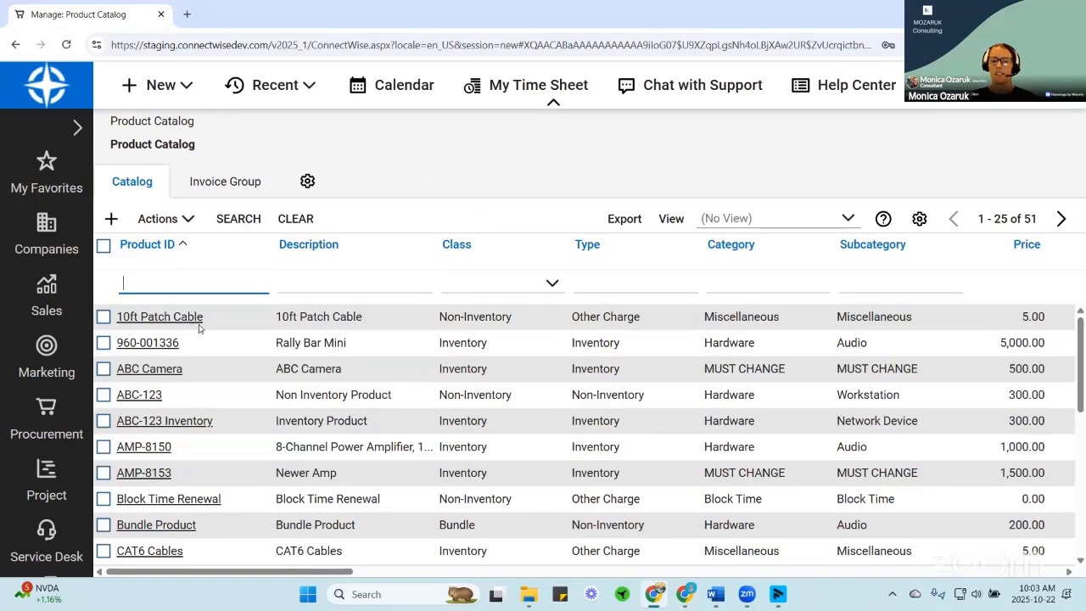
{"action": "left_click", "coordinate": [164, 345]}
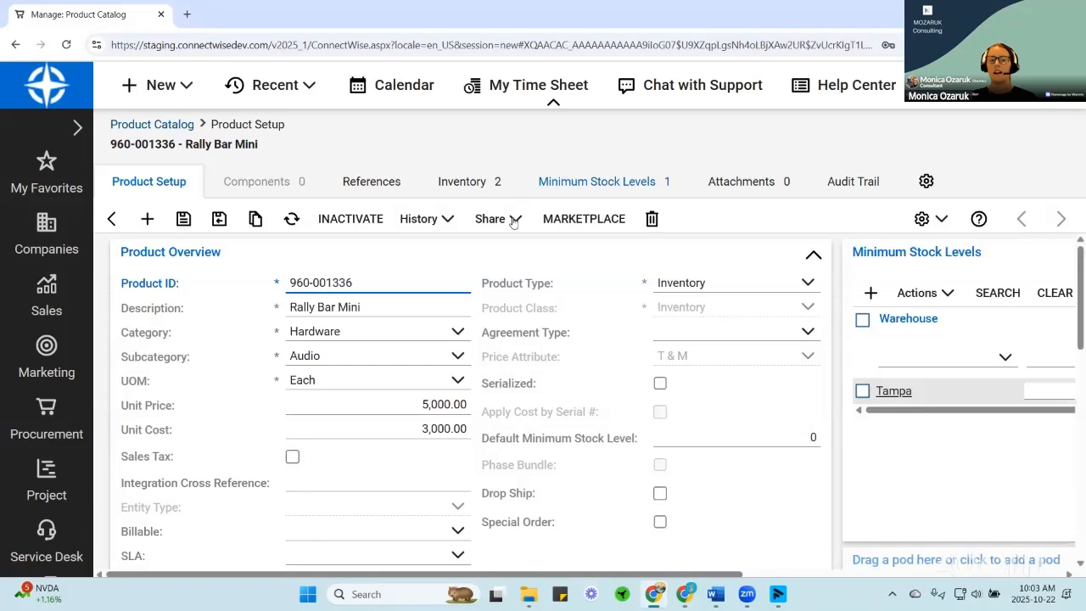
{"action": "left_click_drag", "start_coordinate": [713, 307], "coordinate": [637, 307]}
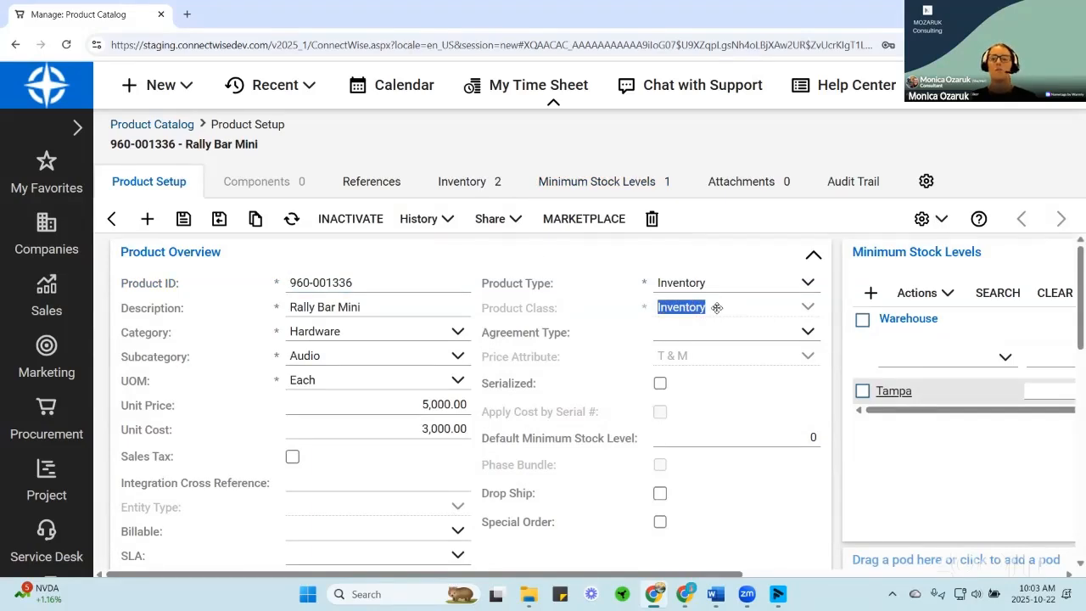
- Start a new product setup and review the Product Class options, keeping Non-Inventory selected
{"action": "left_click", "coordinate": [148, 220]}
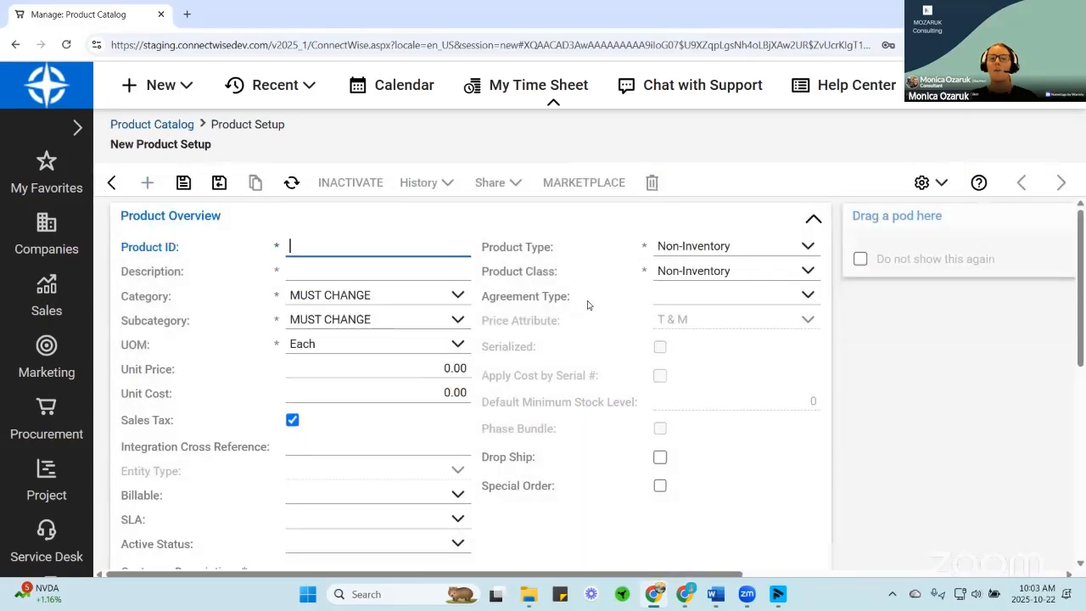
{"action": "left_click", "coordinate": [807, 273]}
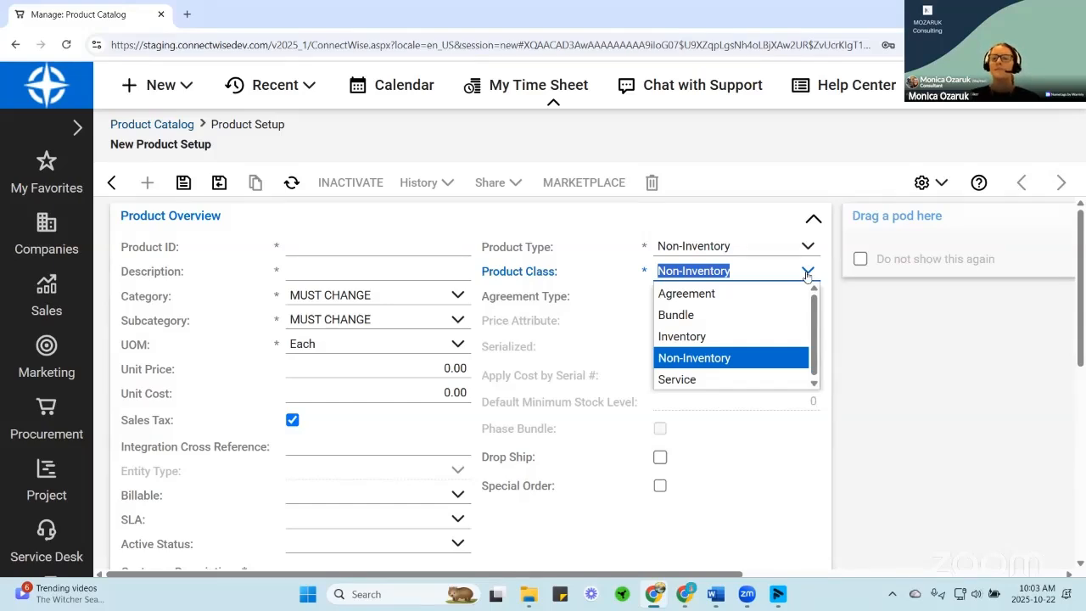
{"action": "left_click", "coordinate": [740, 367]}
{"action": "left_click", "coordinate": [752, 268]}
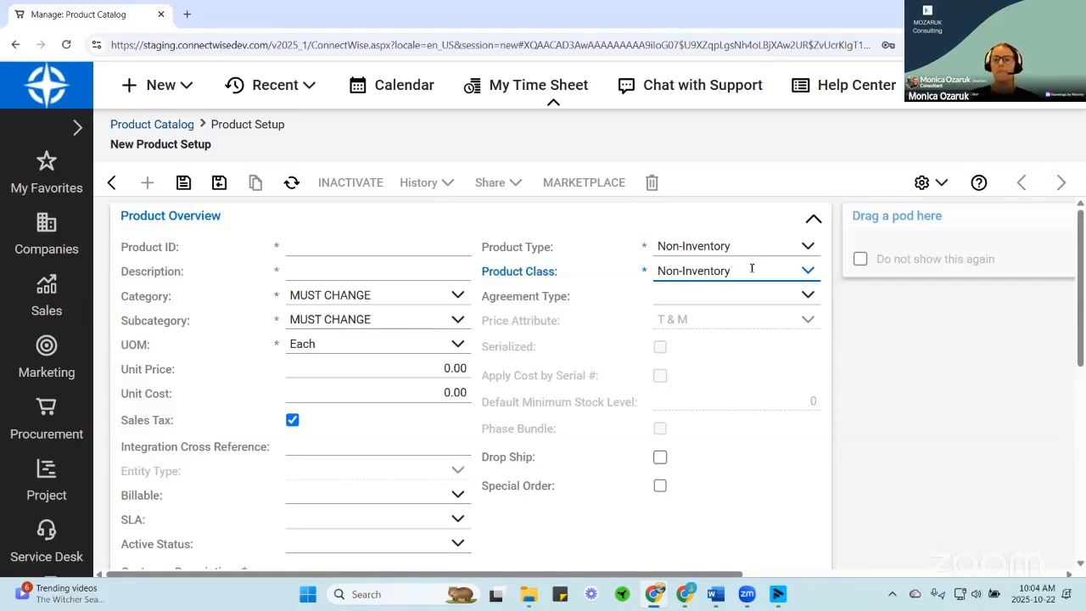
{"action": "left_click", "coordinate": [807, 271]}
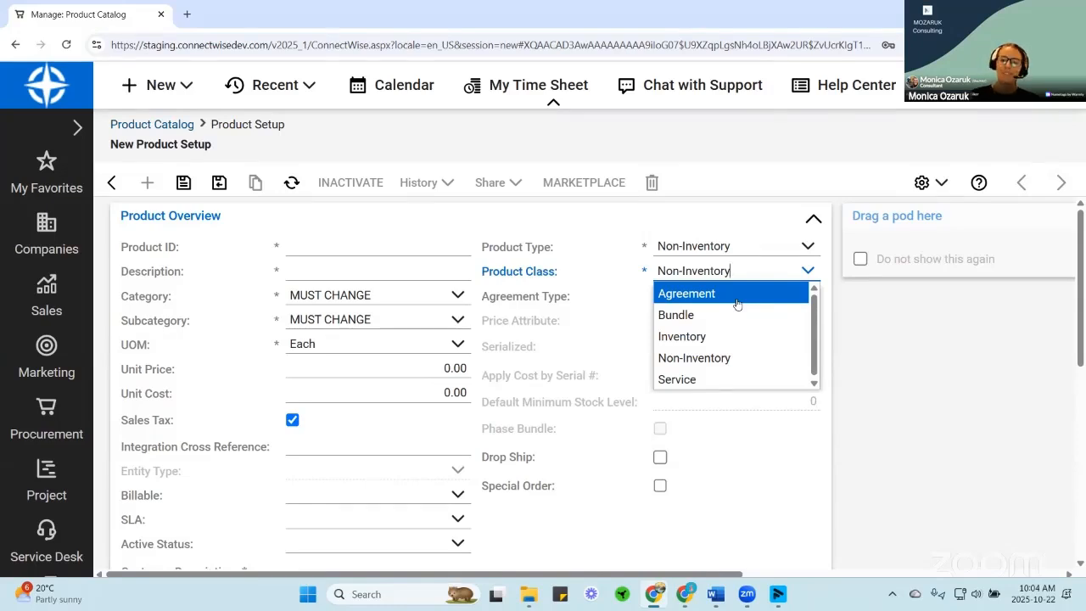
{"action": "left_click", "coordinate": [718, 361]}
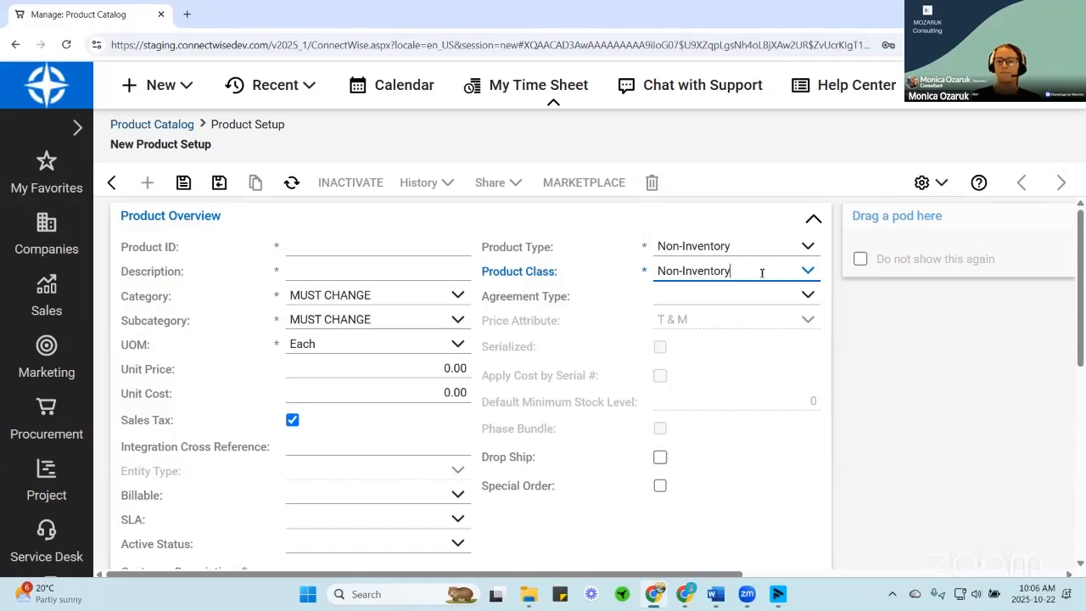
- Try the new product's Product Class as Inventory, switch it to Service, and return it to Inventory
{"action": "left_click", "coordinate": [808, 271]}
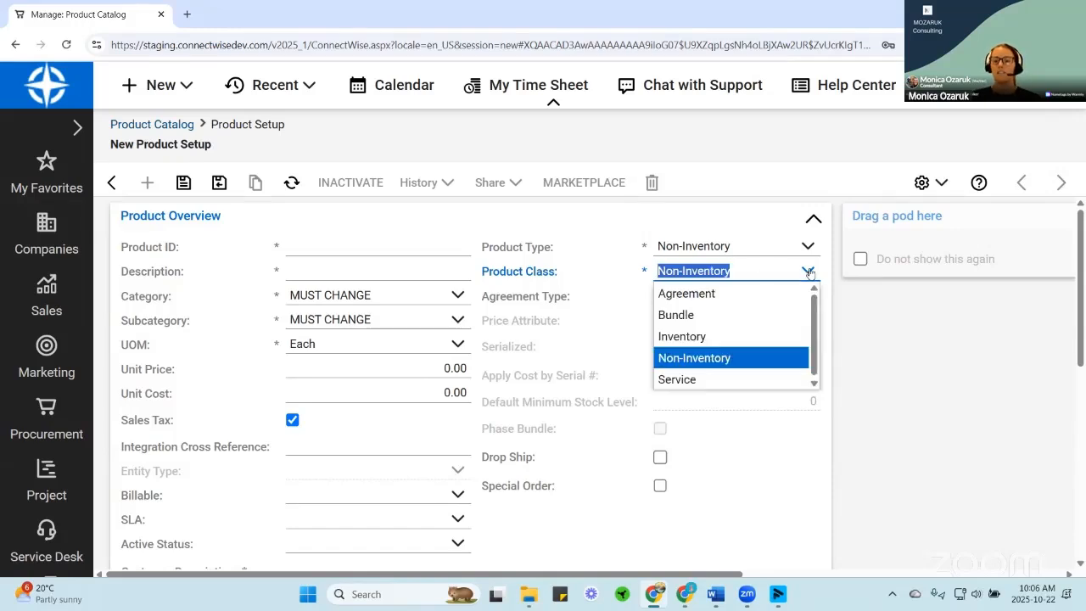
{"action": "left_click", "coordinate": [754, 337]}
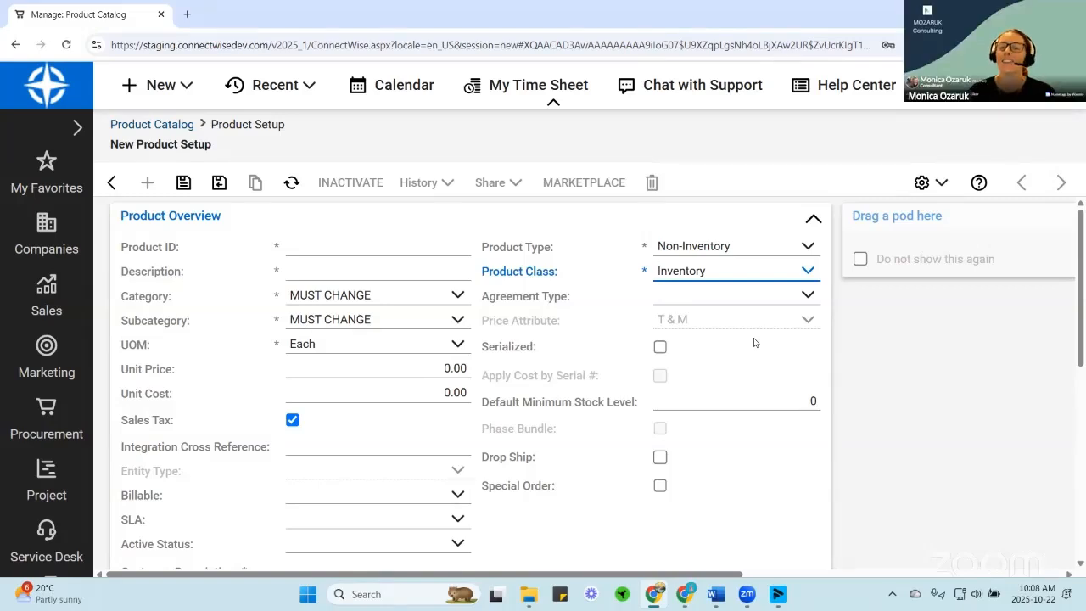
{"action": "left_click", "coordinate": [806, 272]}
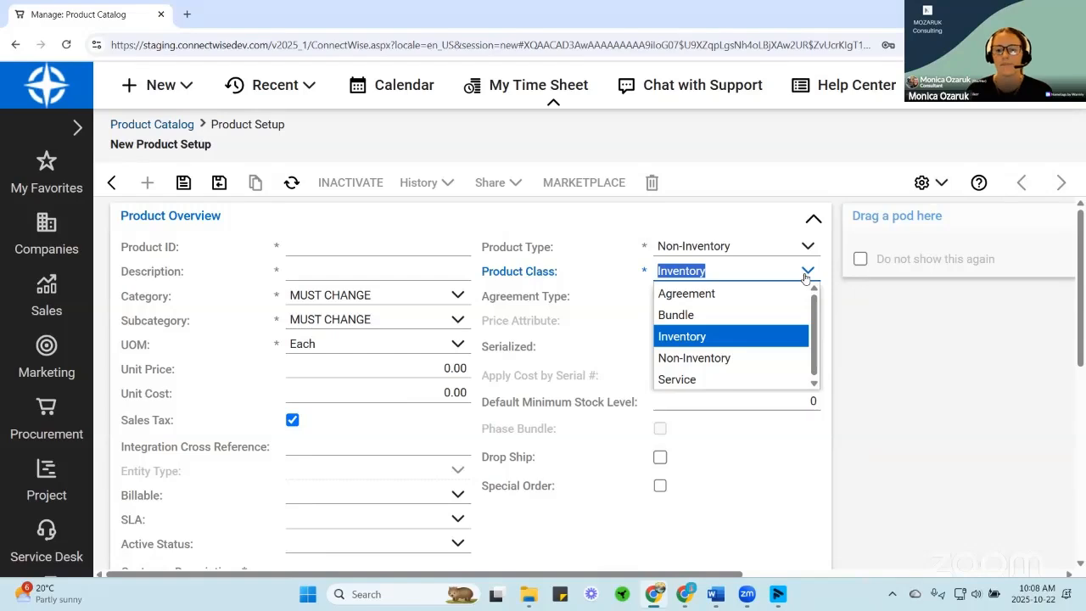
{"action": "left_click", "coordinate": [696, 380]}
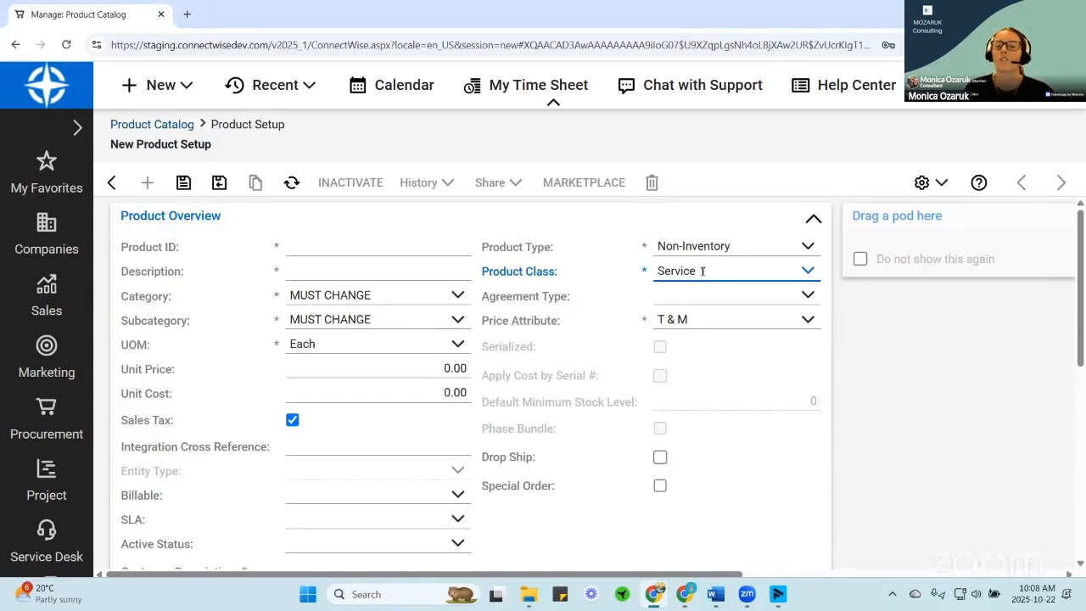
{"action": "left_click", "coordinate": [808, 272]}
{"action": "left_click", "coordinate": [732, 336]}
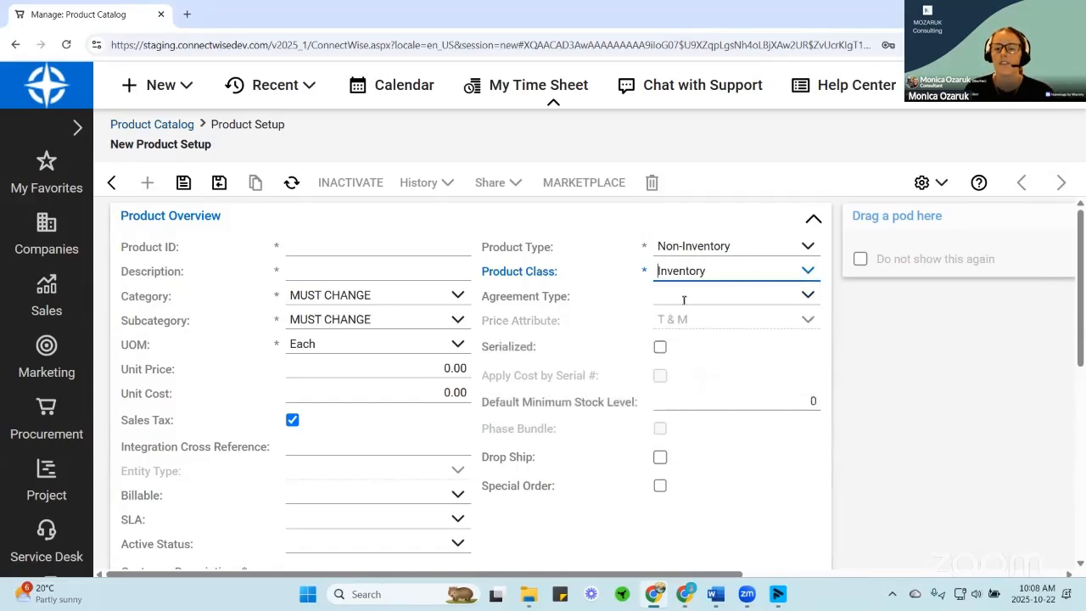
- Try the Product Class as Non-Inventory and as Service, and check the Price Attribute field for Service
{"action": "left_click", "coordinate": [808, 272]}
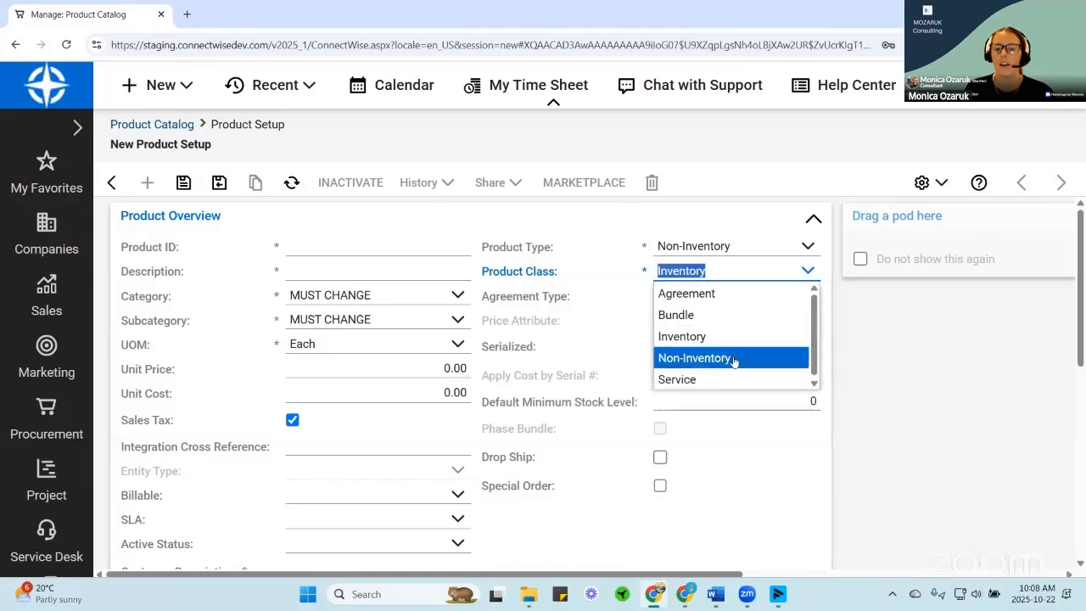
{"action": "left_click", "coordinate": [735, 359]}
{"action": "left_click", "coordinate": [805, 272]}
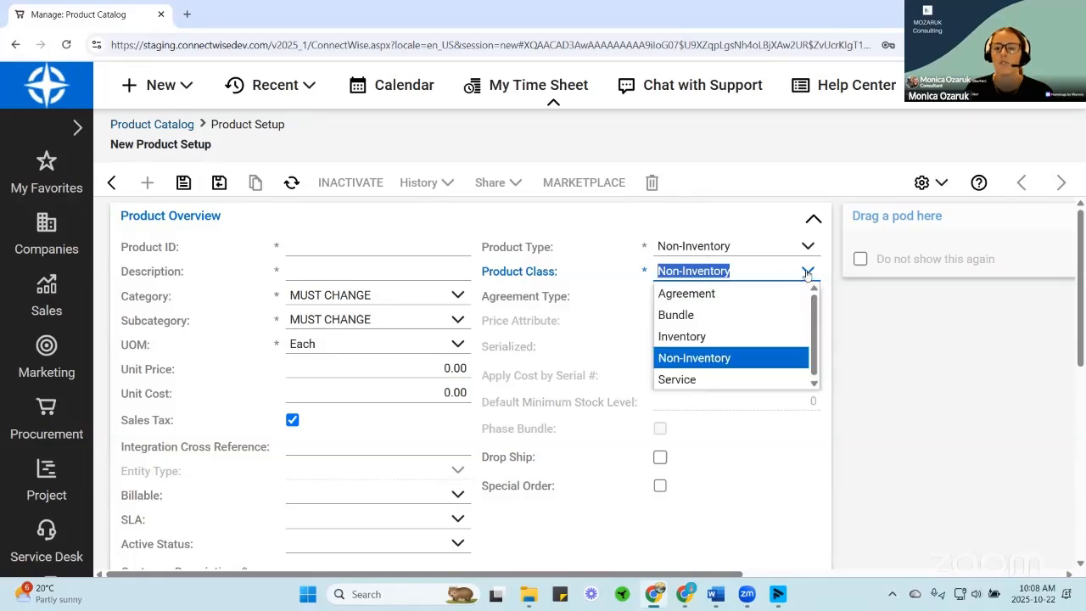
{"action": "left_click", "coordinate": [717, 380]}
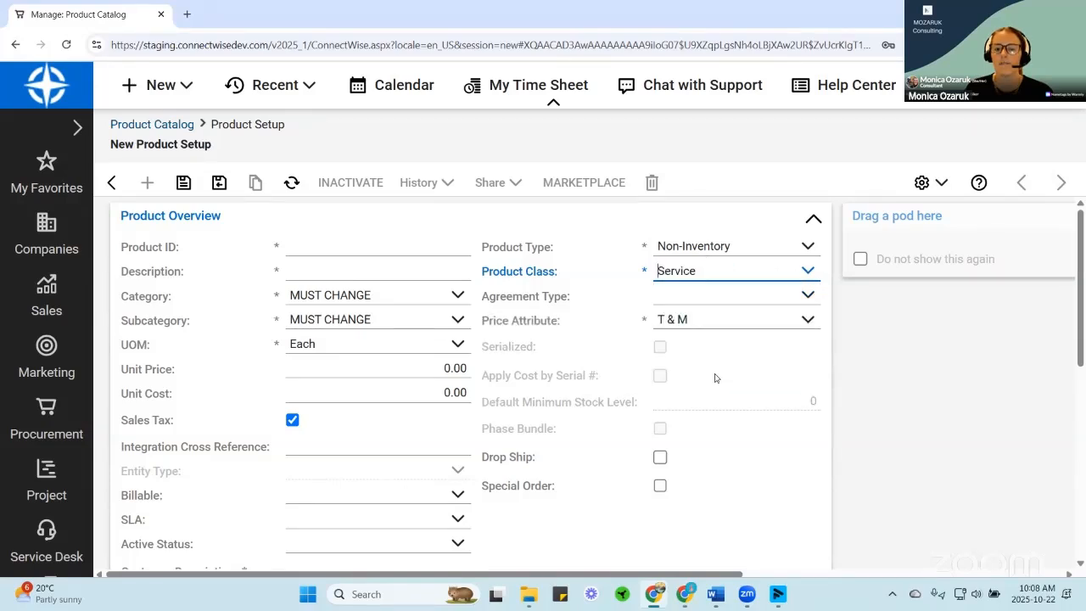
{"action": "left_click", "coordinate": [730, 323]}
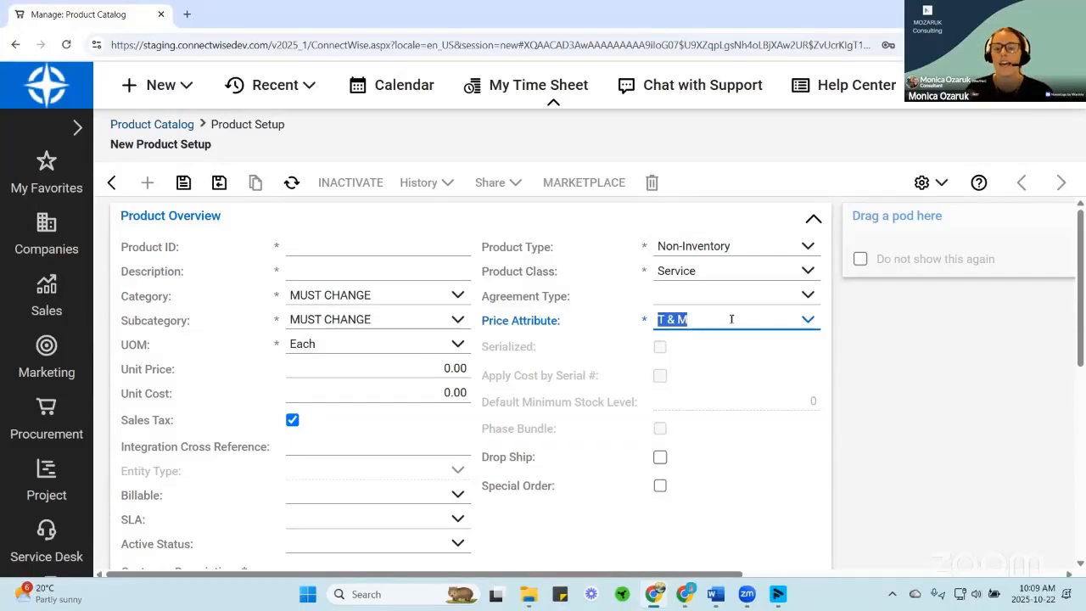
- Compare the Price Attribute field with the Product Class set to Inventory and to Non-Inventory
{"action": "left_click", "coordinate": [807, 270]}
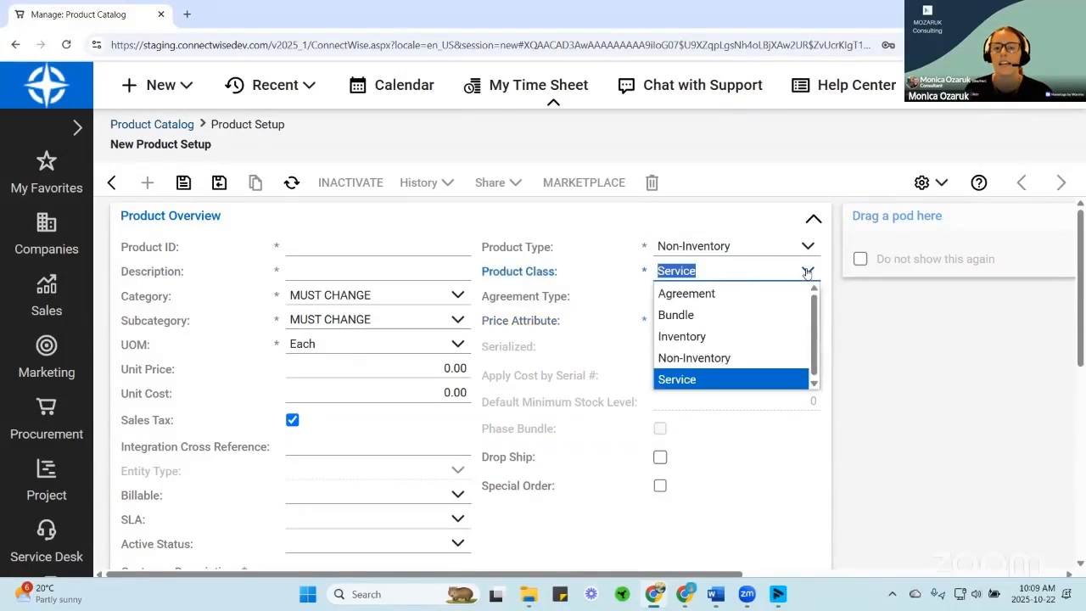
{"action": "left_click", "coordinate": [728, 339]}
{"action": "left_click_drag", "start_coordinate": [700, 323], "coordinate": [628, 326]}
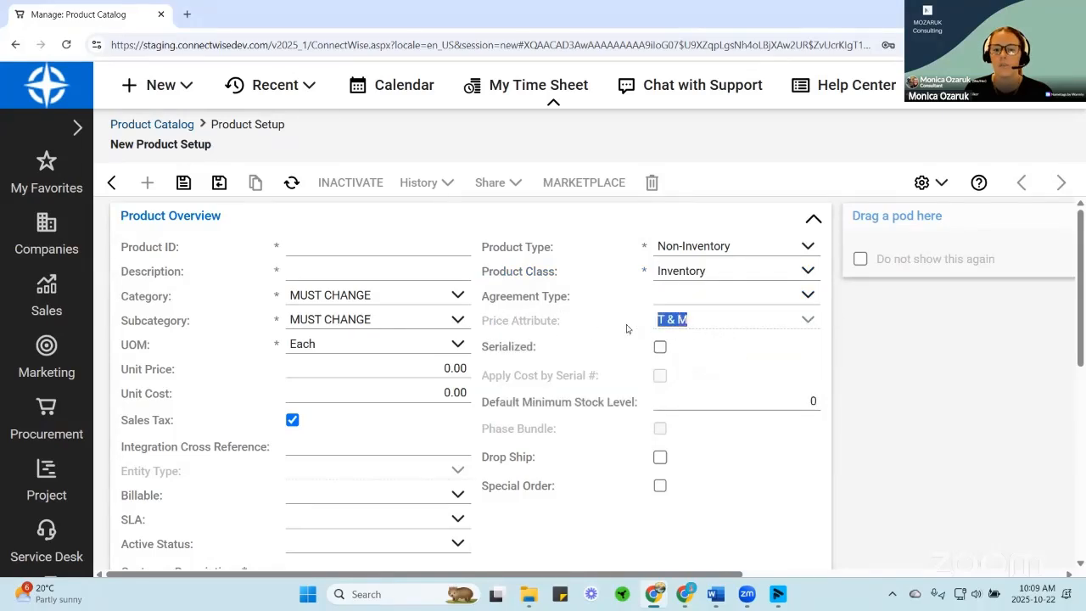
{"action": "left_click", "coordinate": [808, 270]}
{"action": "left_click", "coordinate": [743, 357]}
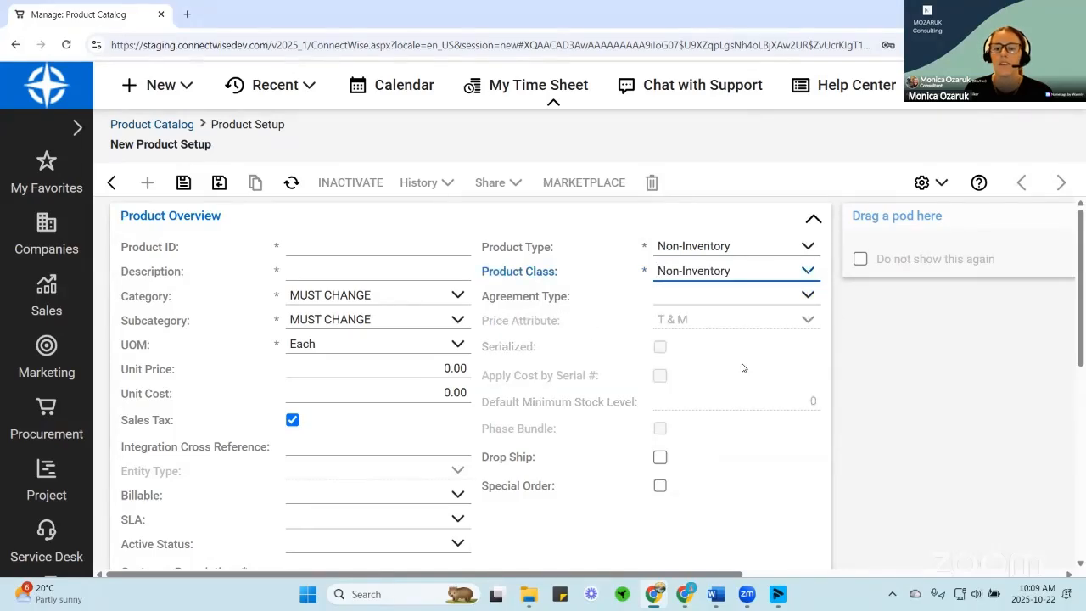
{"action": "left_click_drag", "start_coordinate": [726, 325], "coordinate": [643, 314]}
- Set the Product Class to Service and display the available Price Attribute options
{"action": "left_click", "coordinate": [807, 270]}
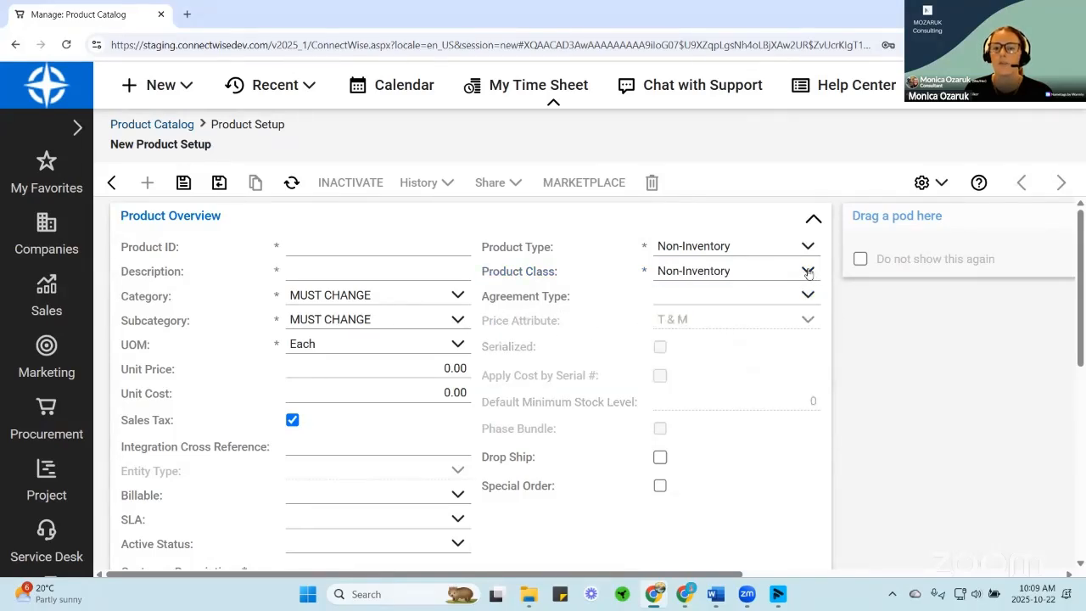
{"action": "left_click", "coordinate": [750, 380]}
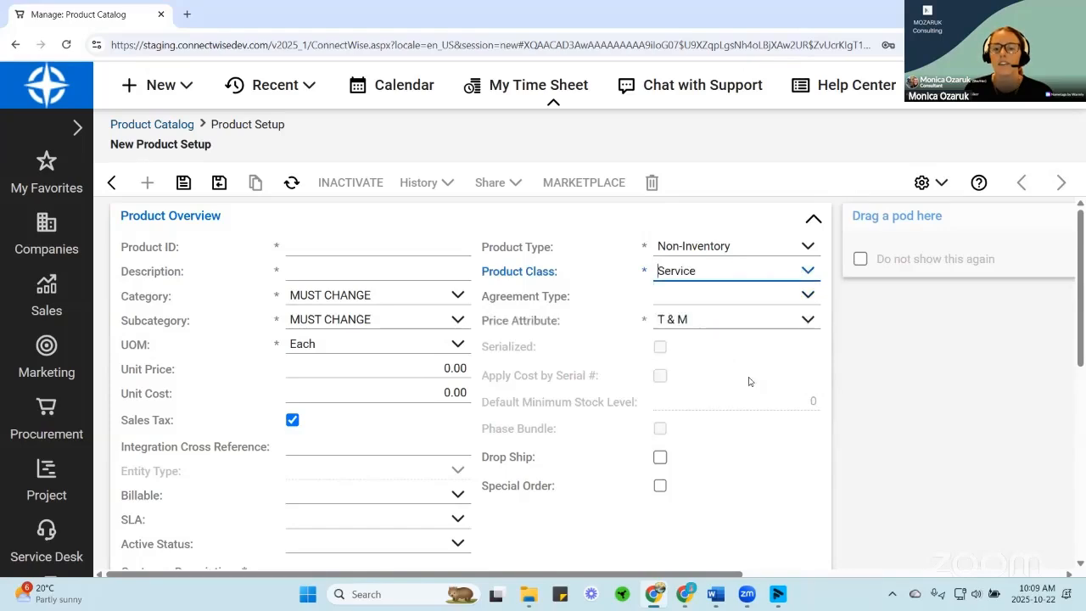
{"action": "left_click", "coordinate": [725, 320]}
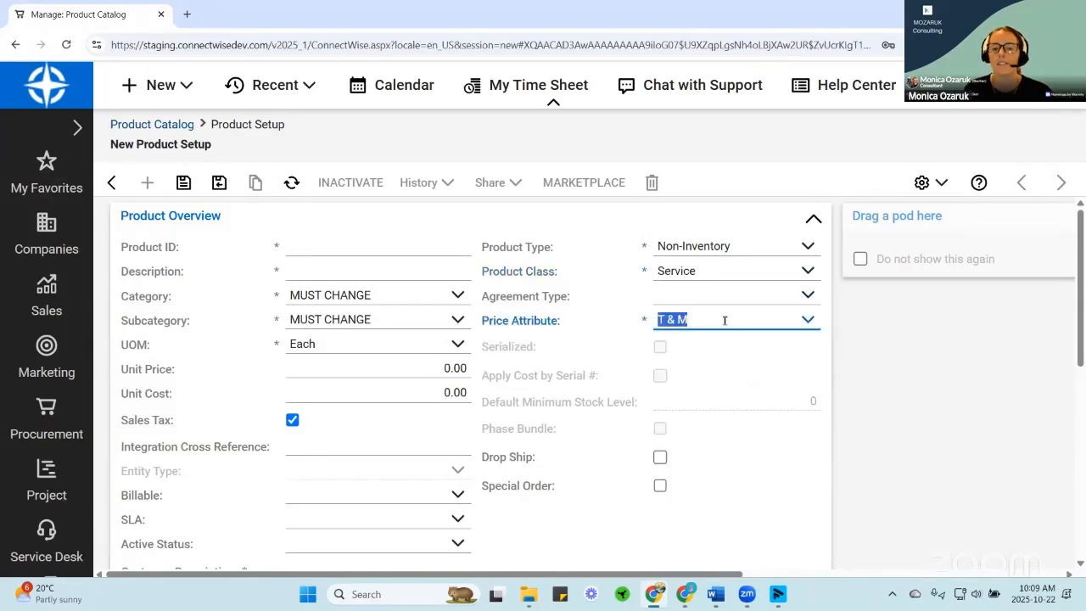
{"action": "left_click", "coordinate": [808, 320]}
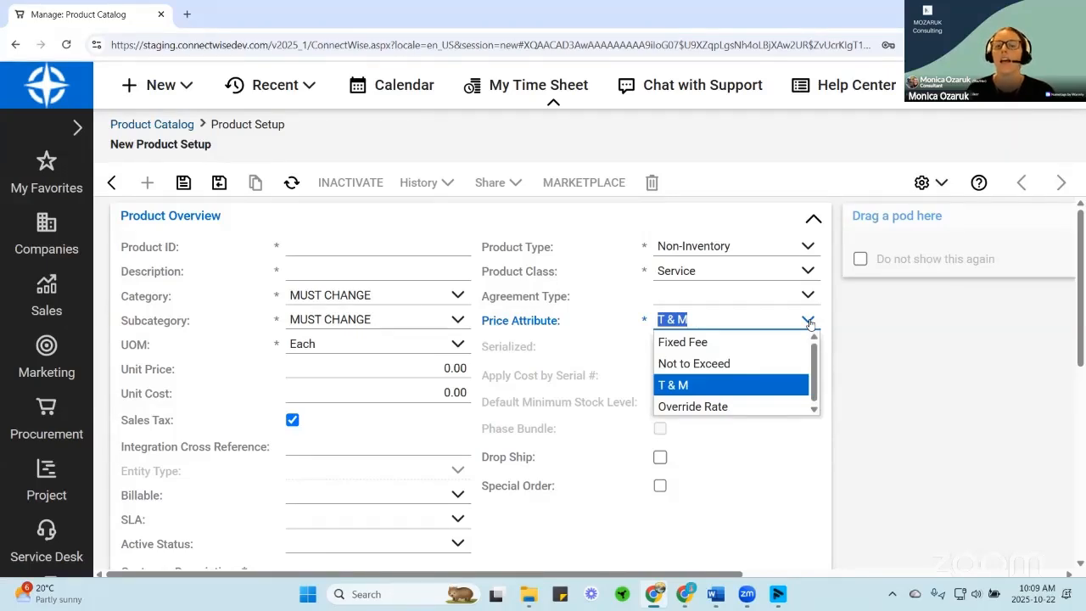
- Enter Project Management as both the Product ID and the Description of the new product
{"action": "left_click", "coordinate": [373, 241]}
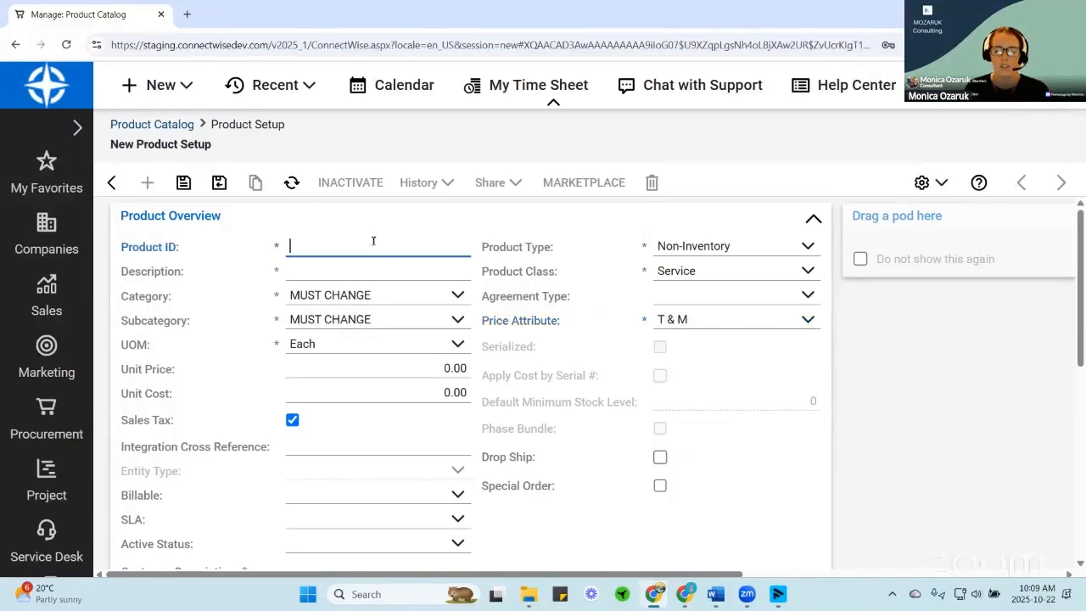
{"action": "type", "text": "Project Management"}
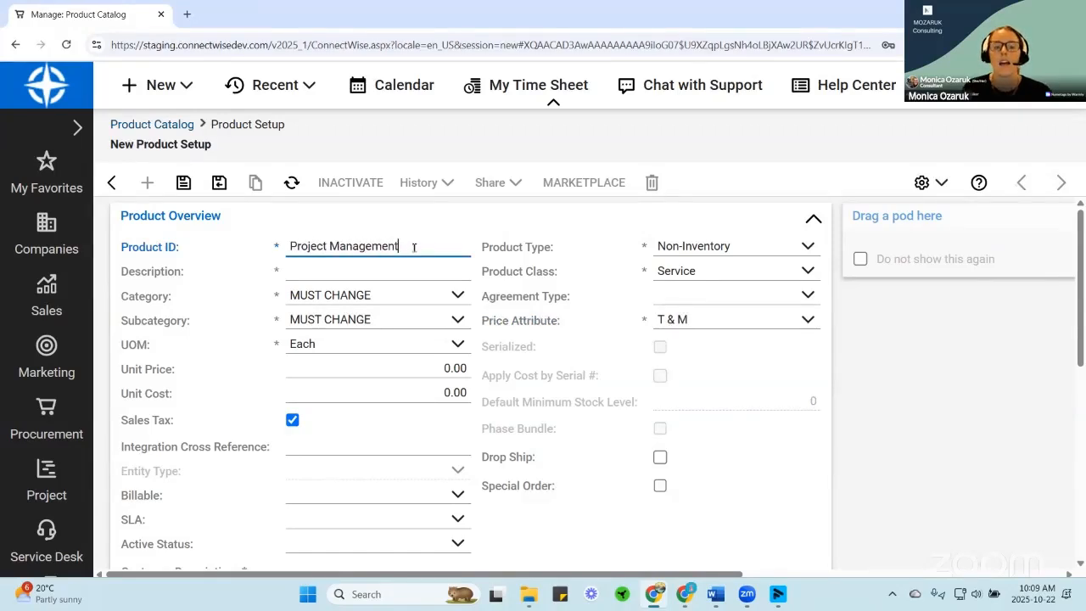
{"action": "triple_click", "coordinate": [413, 246]}
{"action": "key", "text": "ctrl+c"}
{"action": "left_click", "coordinate": [411, 264]}
{"action": "key", "text": "ctrl+v"}
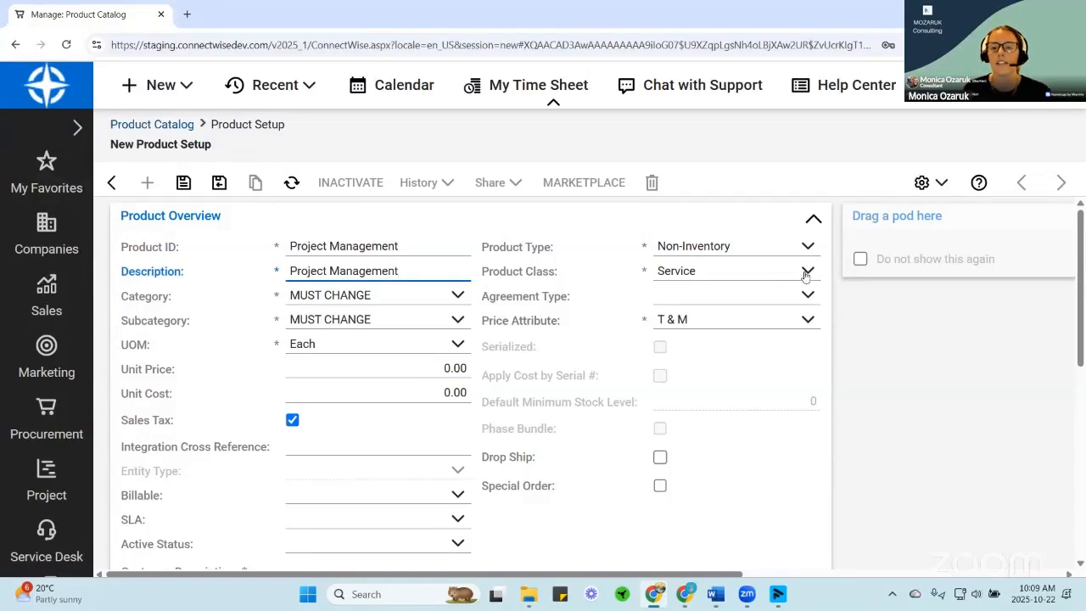
- Set the Price Attribute to Fixed Fee and extend the Product ID to "Project Management - FF"
{"action": "left_click", "coordinate": [807, 320]}
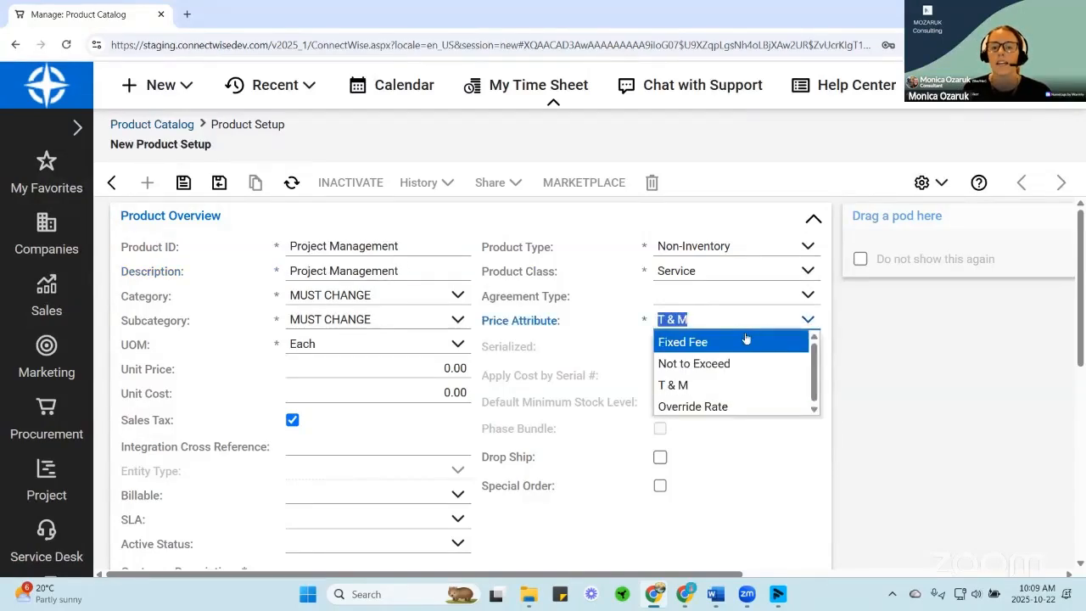
{"action": "left_click", "coordinate": [703, 346]}
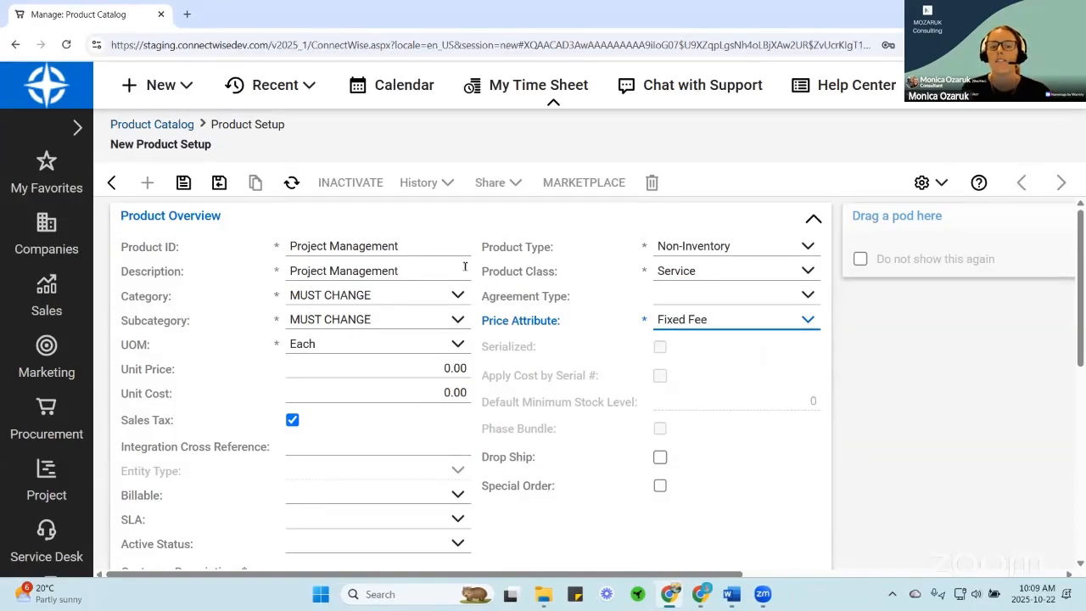
{"action": "left_click", "coordinate": [443, 244]}
{"action": "type", "text": "- FF"}
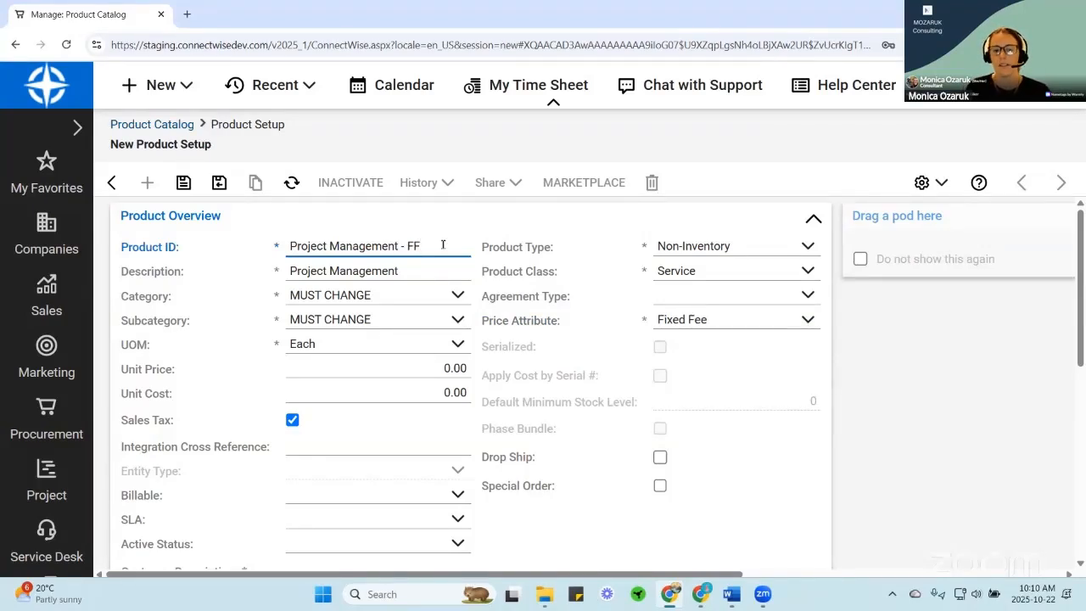
- Change the Product ID to "Project Management - T&M" and set the Price Attribute to T & M
{"action": "key", "text": "BackSpace"}
{"action": "key", "text": "BackSpace"}
{"action": "type", "text": "T&M"}
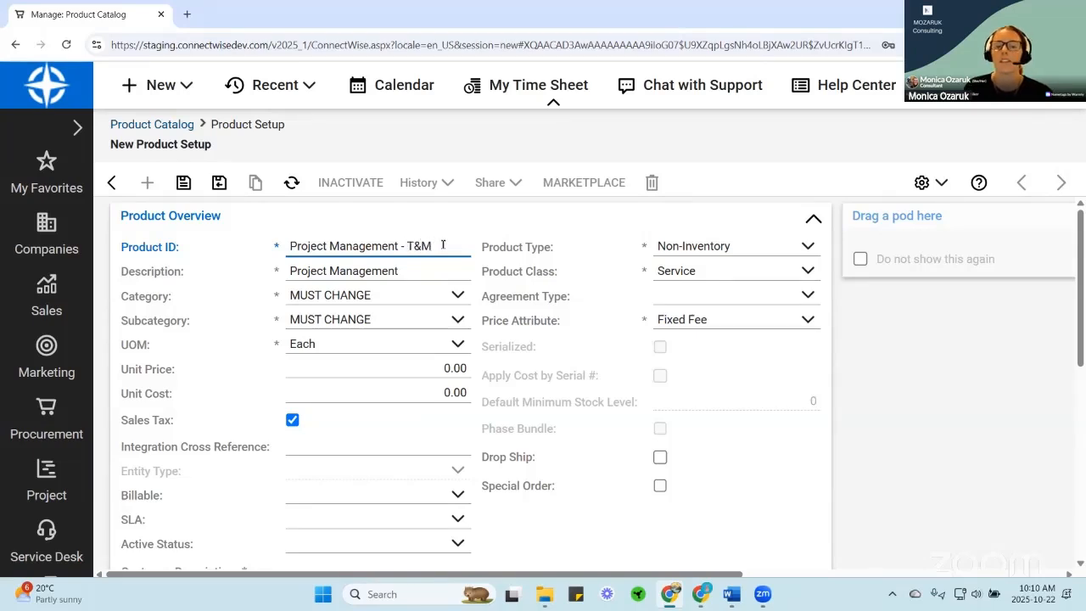
{"action": "left_click", "coordinate": [808, 321]}
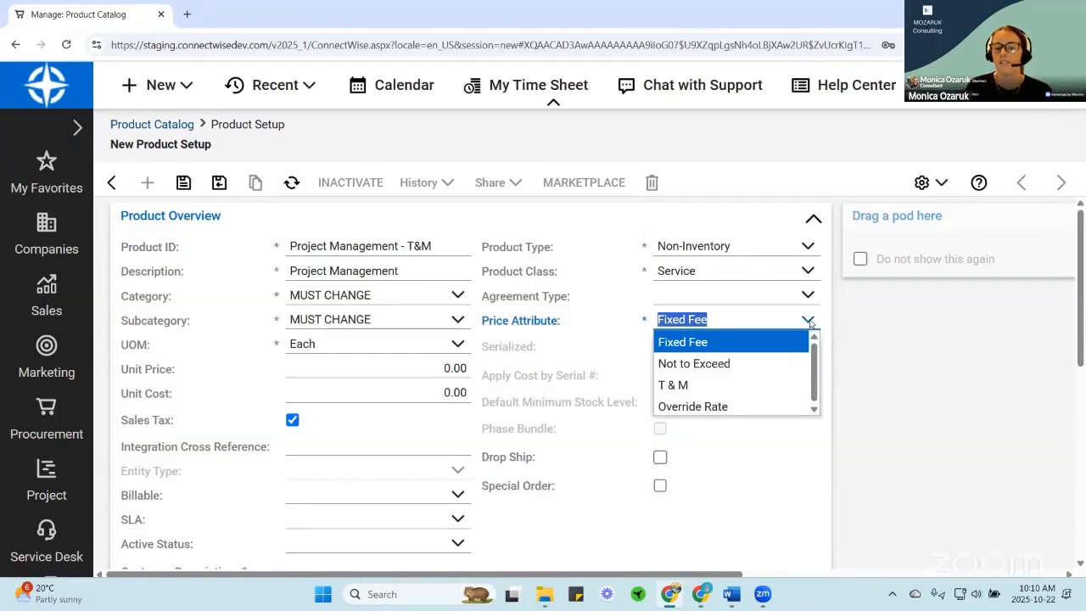
{"action": "left_click", "coordinate": [734, 384]}
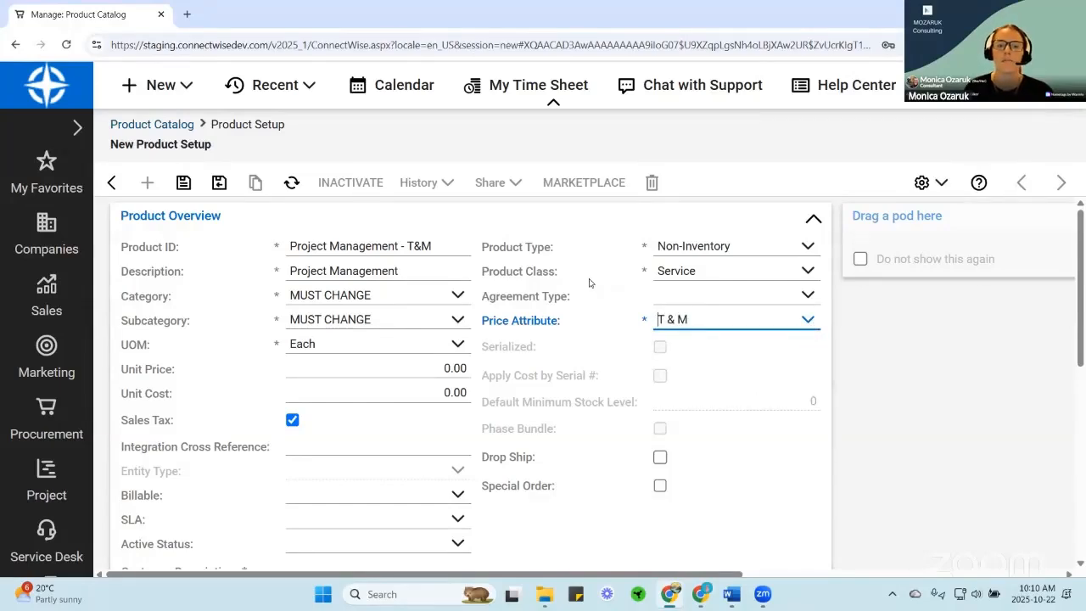
- Change the Product ID to "Installation - T&M" and set the Description to Installation
{"action": "left_click_drag", "start_coordinate": [402, 246], "coordinate": [286, 246]}
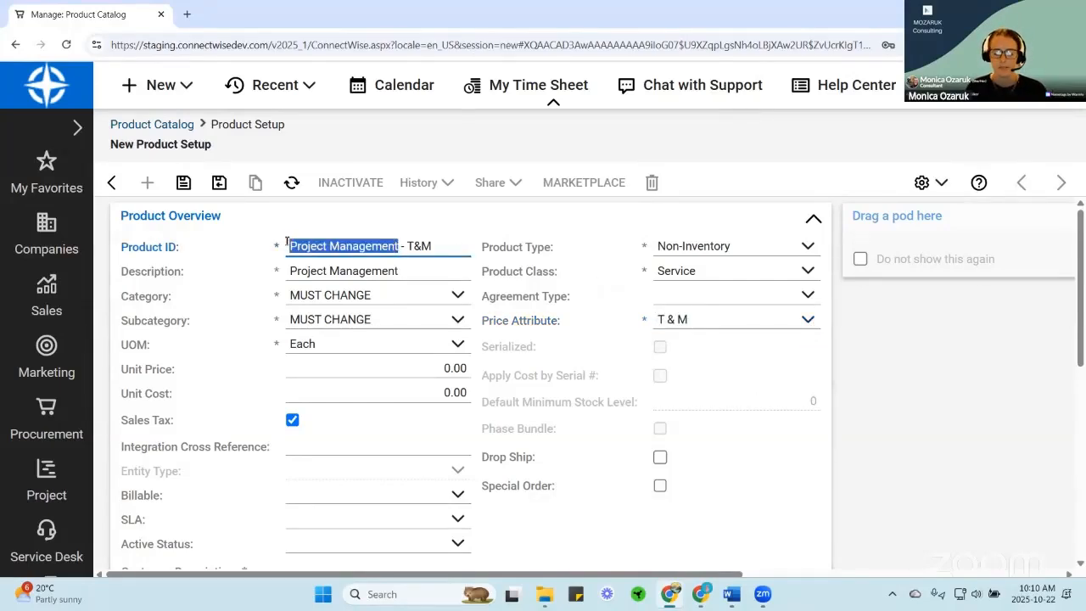
{"action": "type", "text": "Installation"}
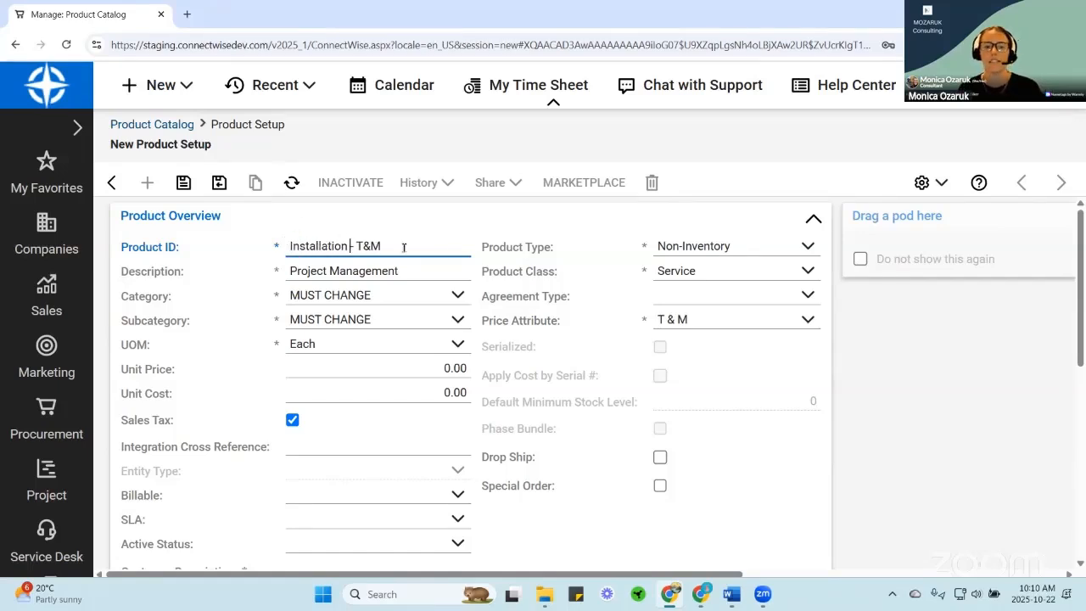
{"action": "left_click_drag", "start_coordinate": [348, 245], "coordinate": [263, 241]}
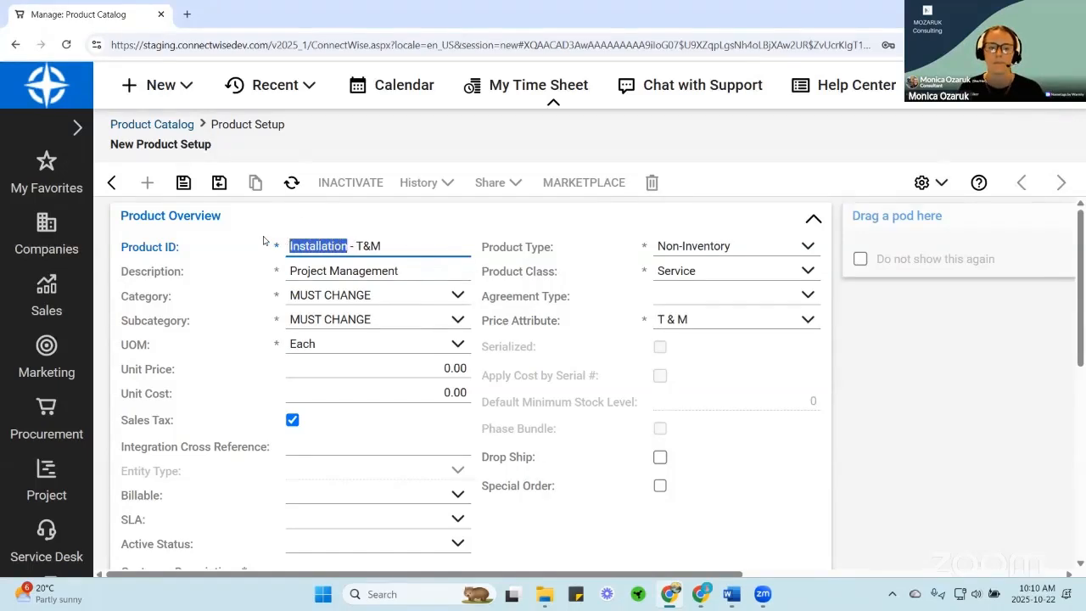
{"action": "key", "text": "ctrl+c"}
{"action": "left_click", "coordinate": [397, 266]}
{"action": "key", "text": "ctrl+a"}
{"action": "key", "text": "ctrl+v"}
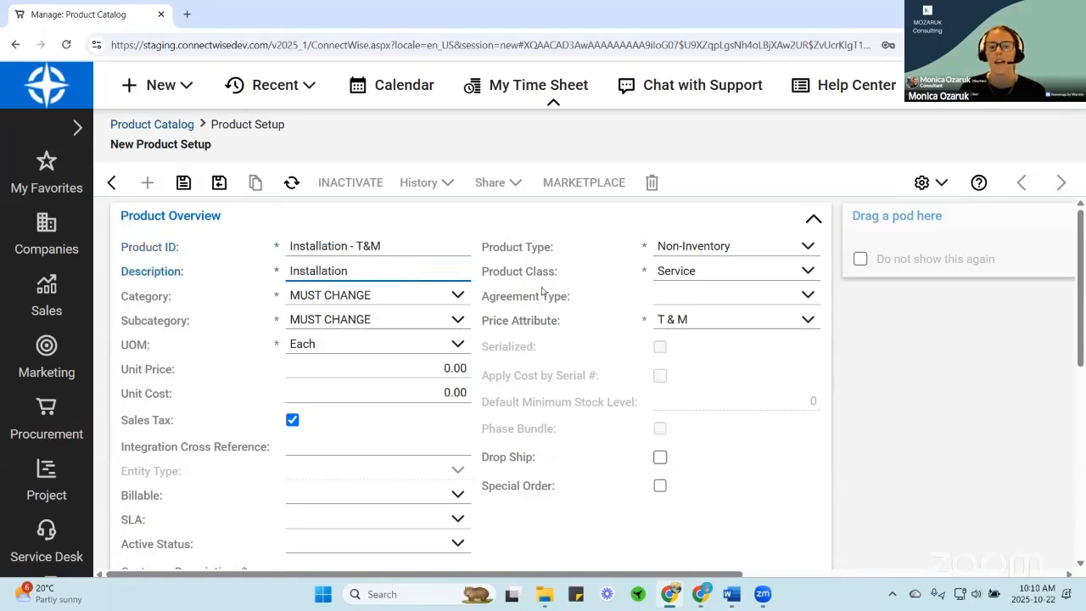
- Try the Price Attribute options Fixed Fee, Not to Exceed and Override Rate, and return the field to Fixed Fee
{"action": "left_click", "coordinate": [805, 322]}
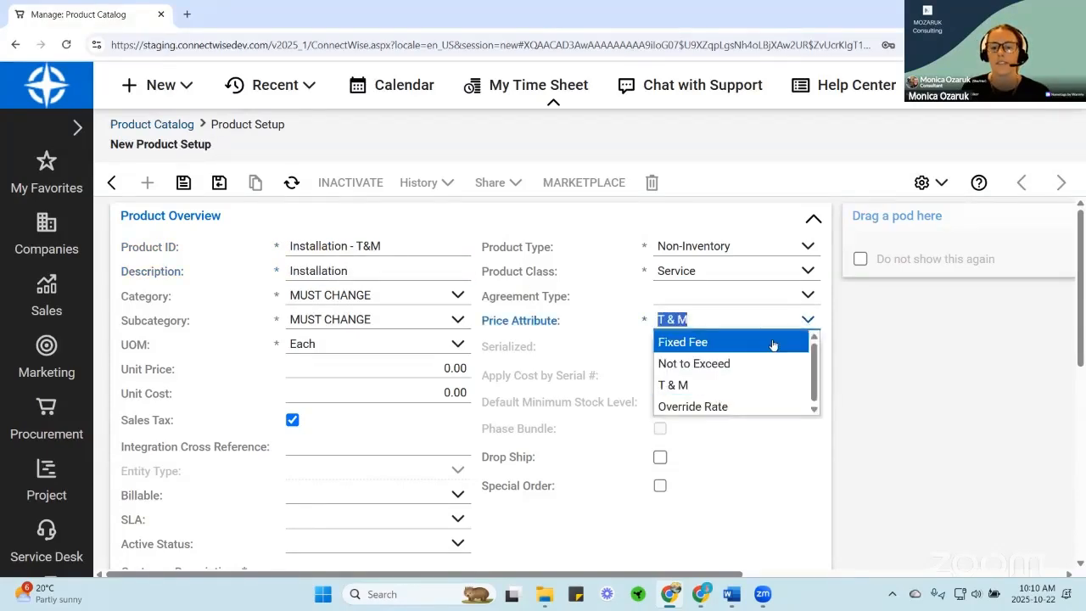
{"action": "left_click", "coordinate": [773, 343]}
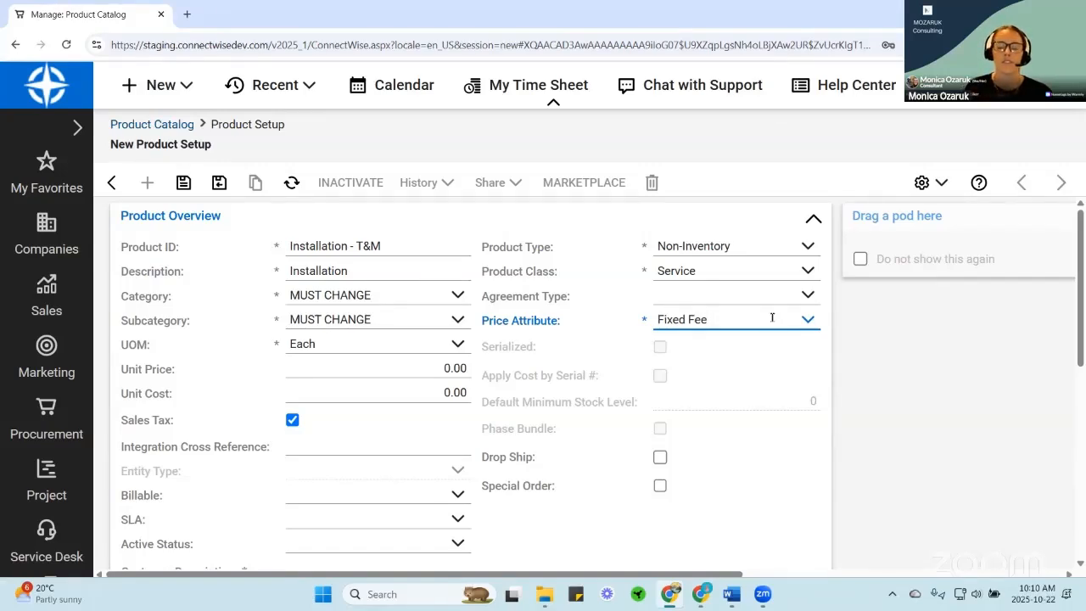
{"action": "left_click", "coordinate": [809, 320]}
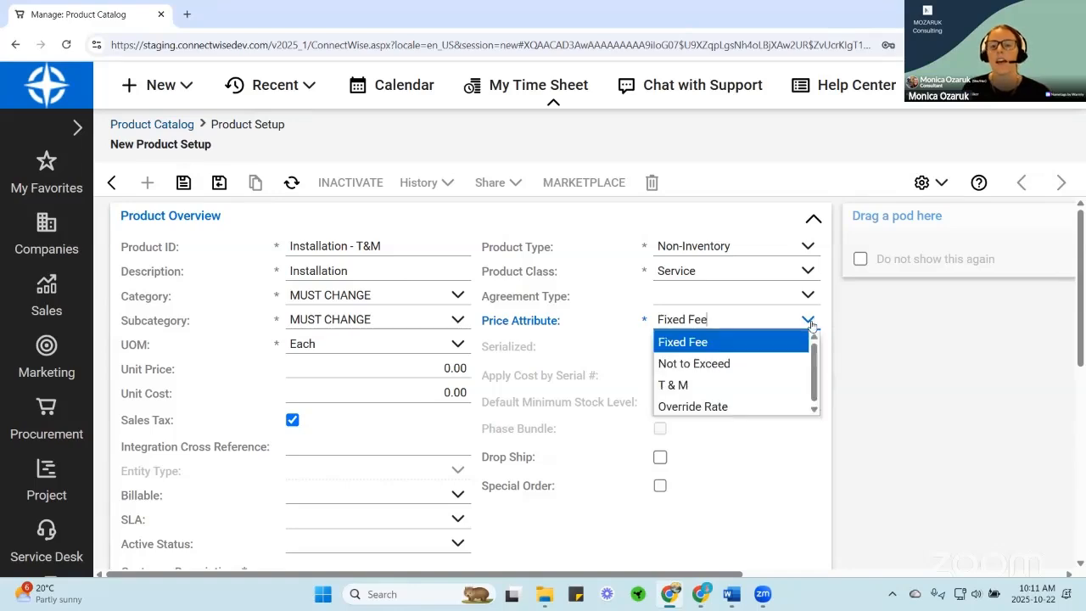
{"action": "left_click", "coordinate": [768, 365]}
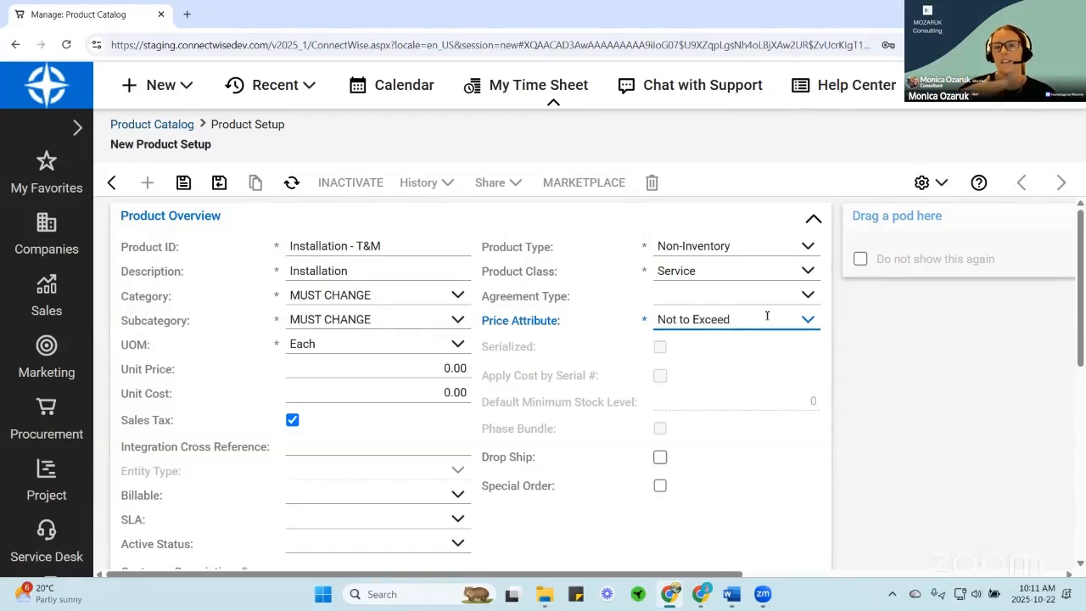
{"action": "left_click", "coordinate": [808, 319]}
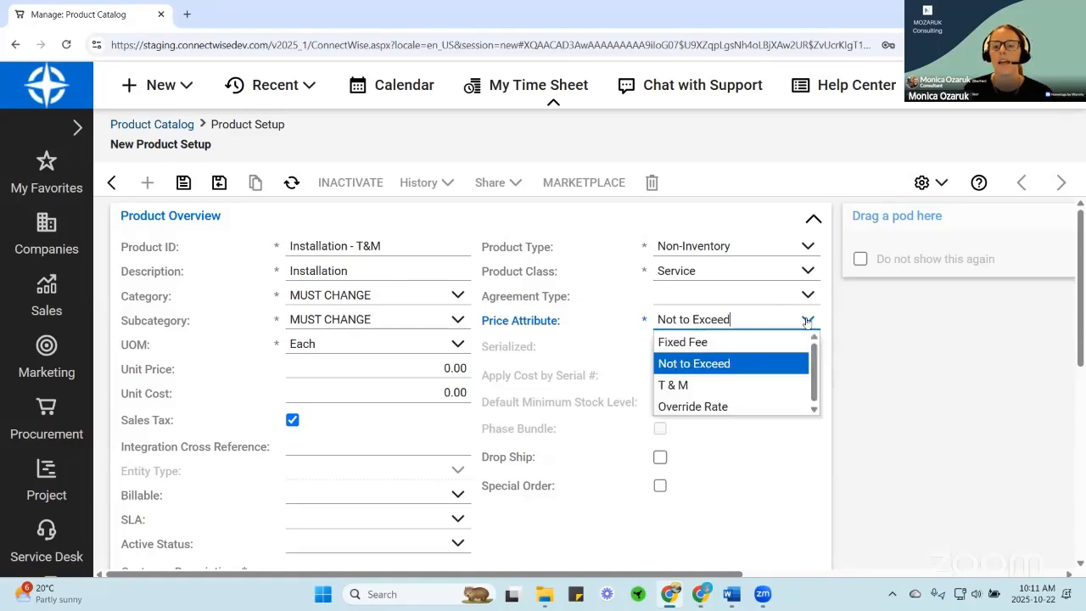
{"action": "left_click", "coordinate": [722, 409]}
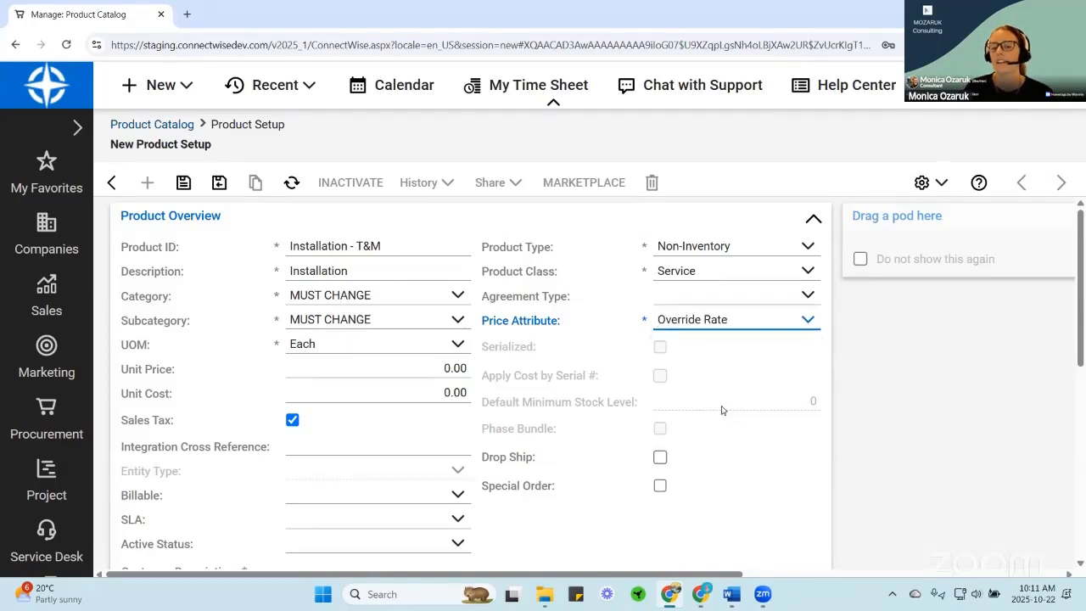
{"action": "left_click", "coordinate": [807, 319]}
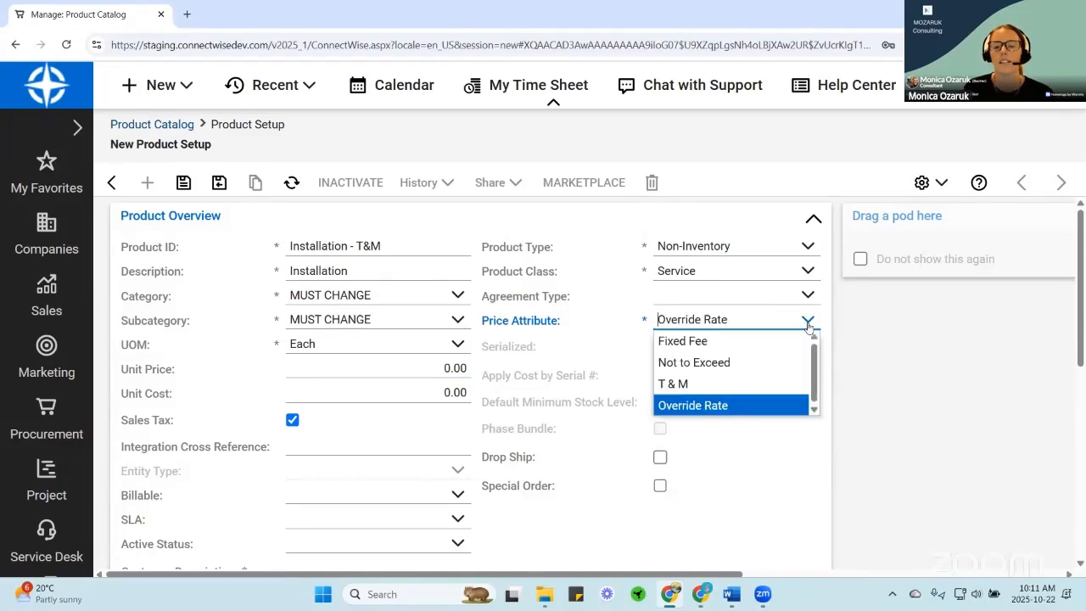
{"action": "left_click", "coordinate": [762, 340]}
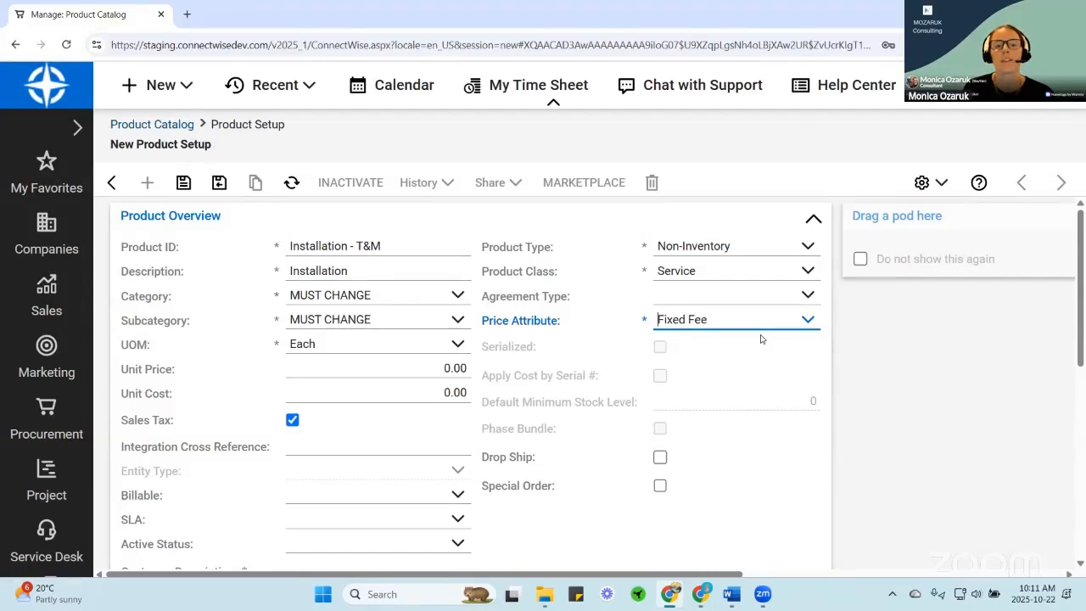
{"action": "left_click", "coordinate": [724, 269]}
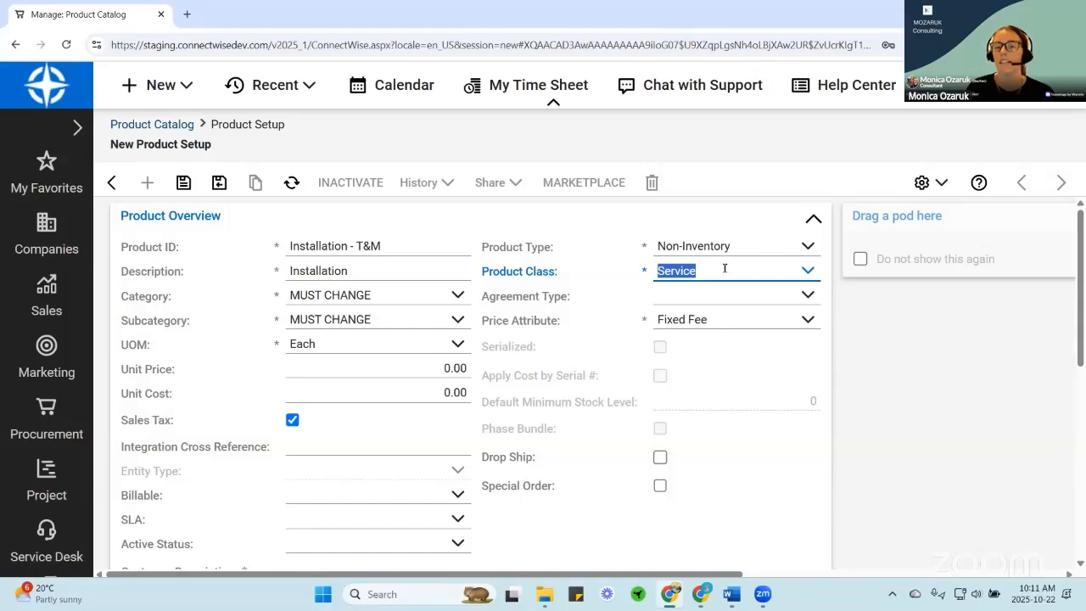
- Replace both the Product ID and the Description with Subcontract
{"action": "left_click", "coordinate": [394, 245]}
{"action": "type", "text": "Su"}
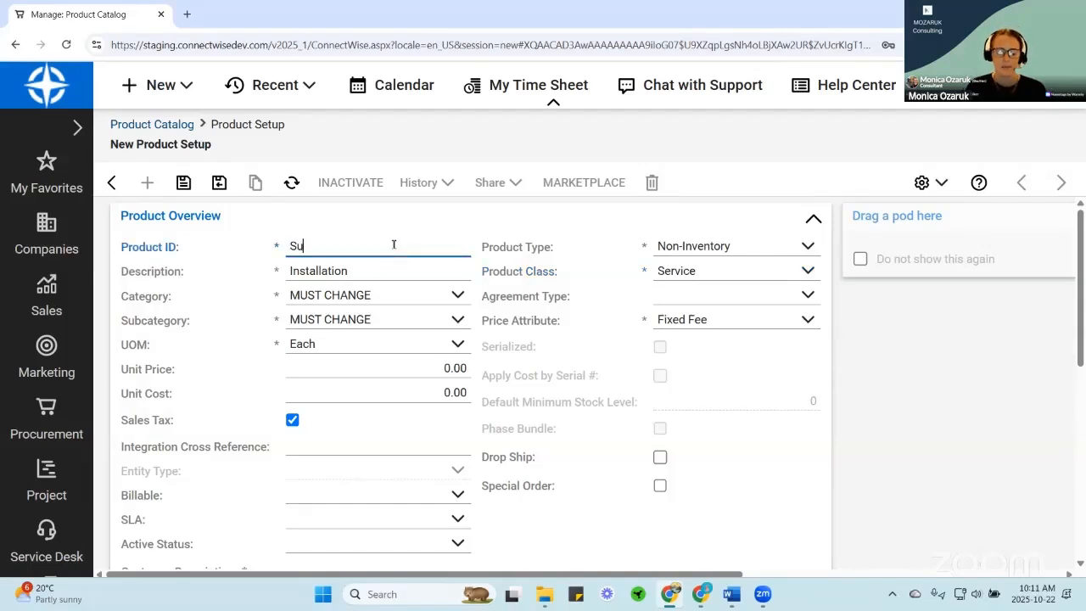
{"action": "type", "text": "bcontract"}
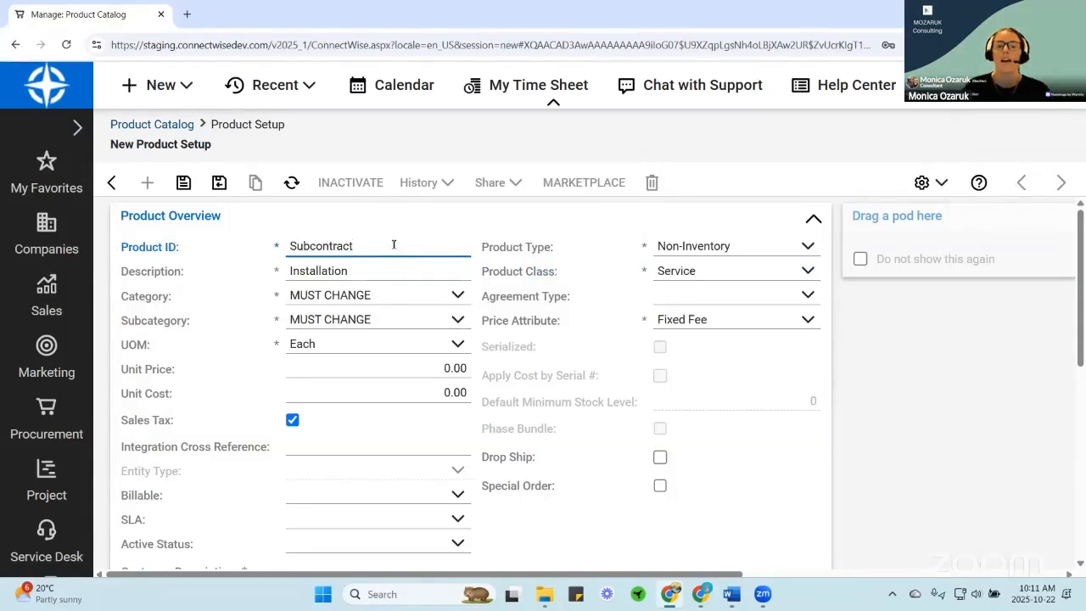
{"action": "key", "text": "ctrl+a"}
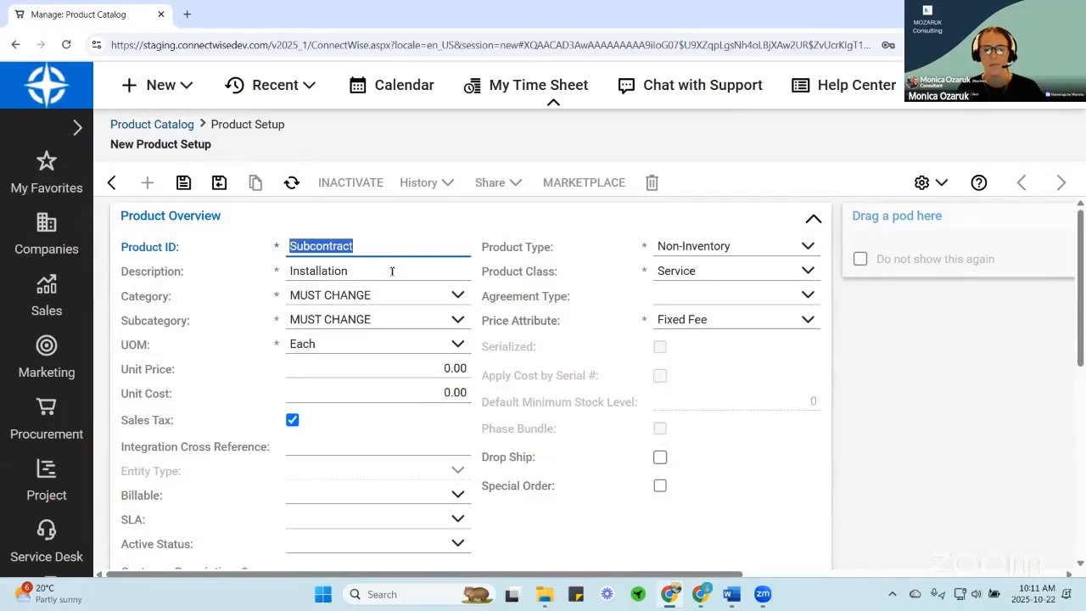
{"action": "triple_click", "coordinate": [392, 270]}
{"action": "key", "text": "ctrl+v"}
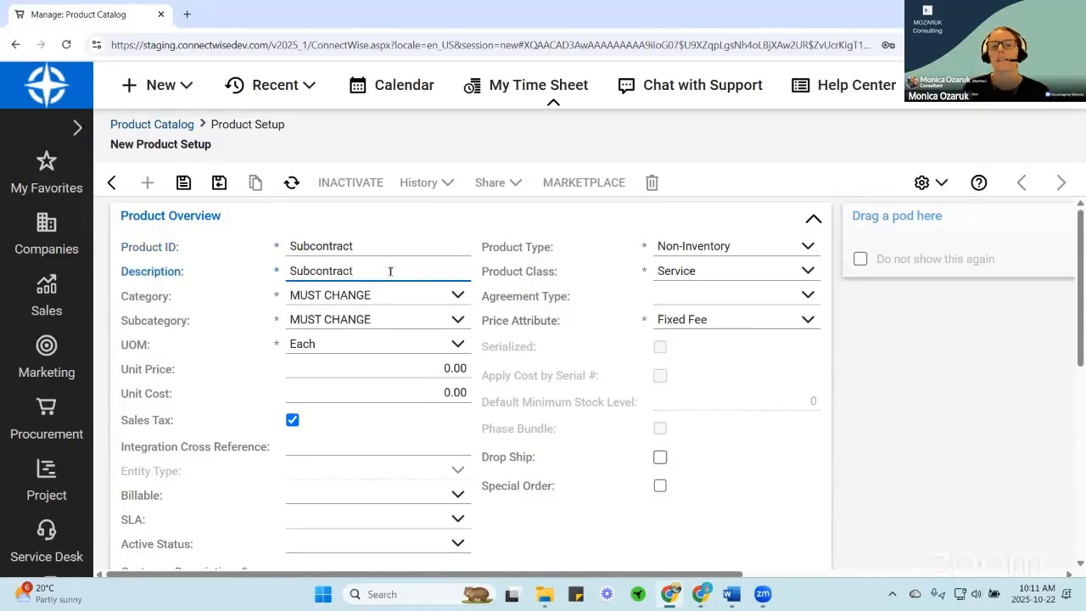
- Switch the Product Class to Non-Inventory and back to Service
{"action": "triple_click", "coordinate": [762, 271]}
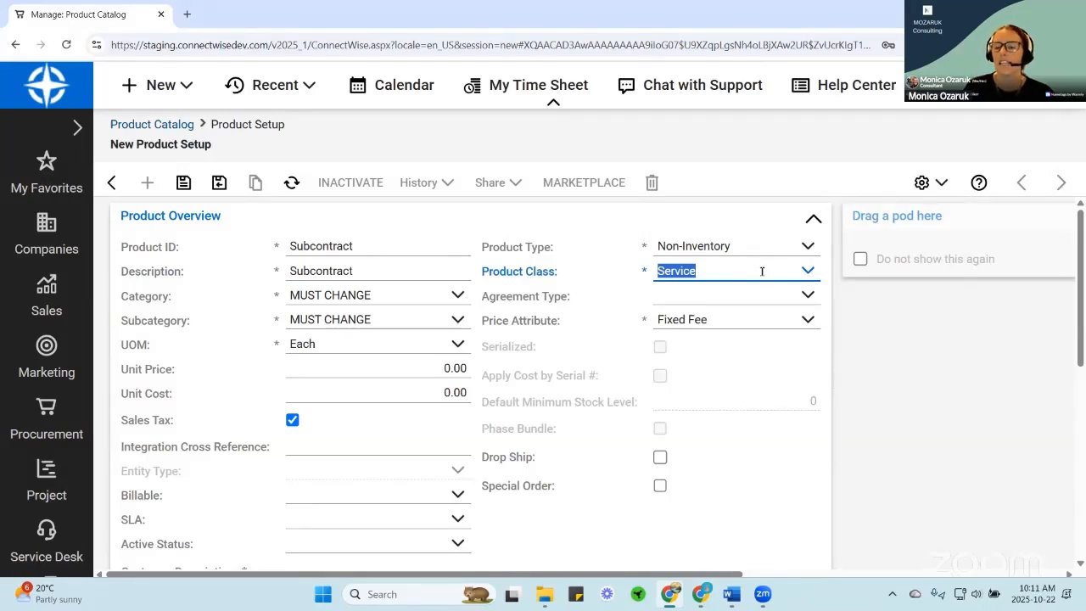
{"action": "left_click", "coordinate": [807, 272]}
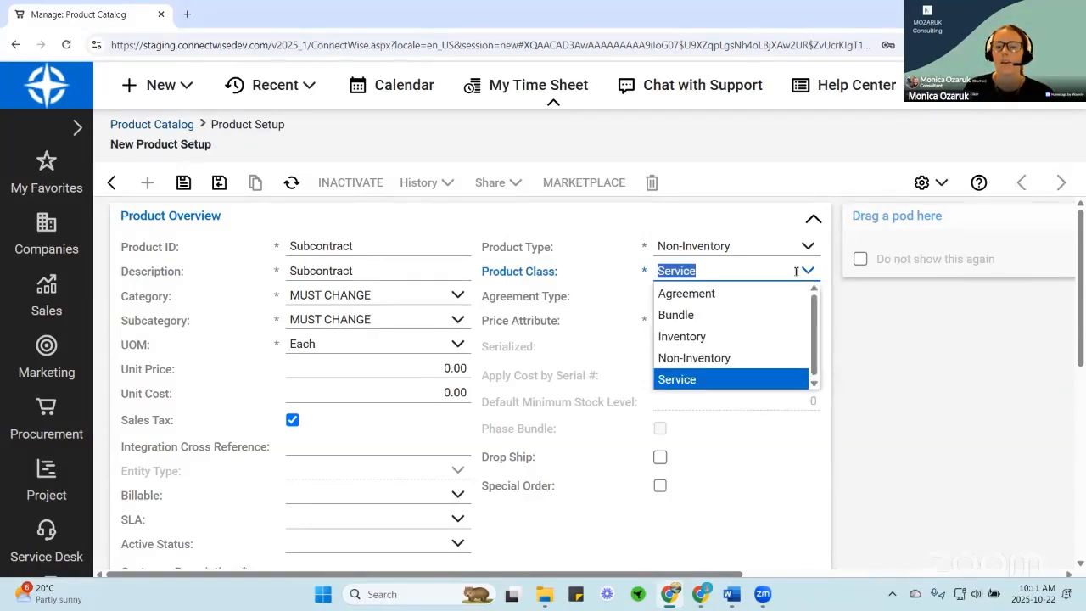
{"action": "left_click", "coordinate": [735, 360]}
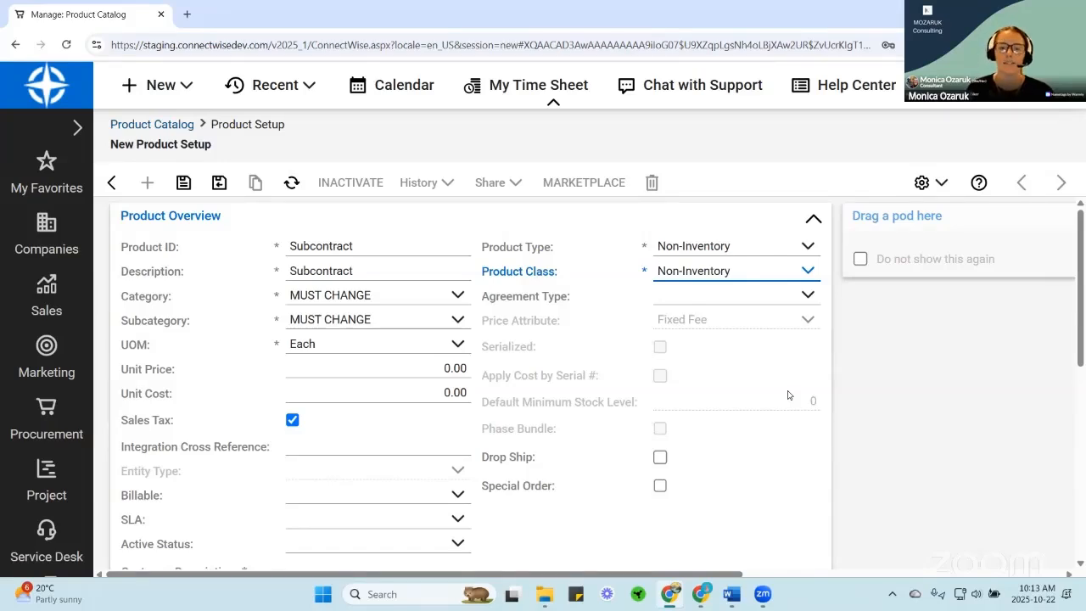
{"action": "left_click", "coordinate": [803, 272]}
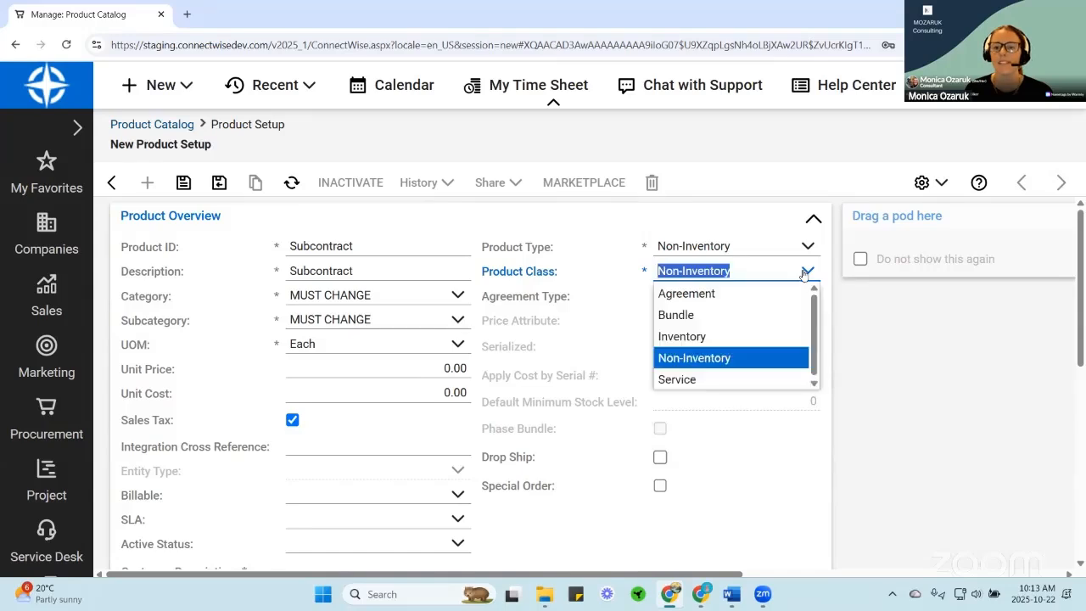
{"action": "left_click", "coordinate": [731, 378]}
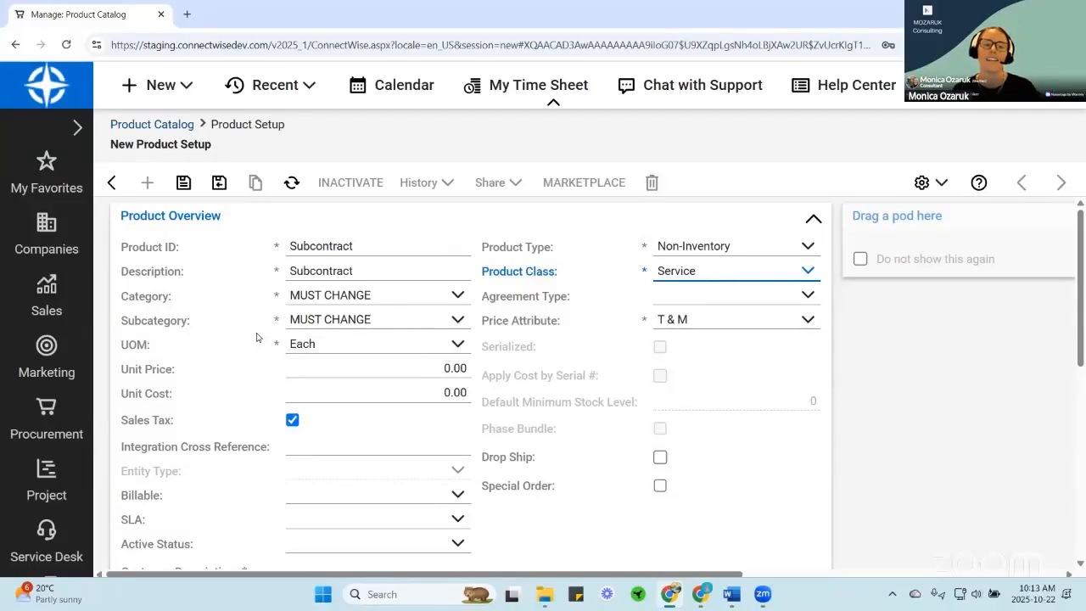
- Open the system's Setup Tables in a separate browser tab, keeping the new product form open
{"action": "key", "text": "ctrl+minus"}
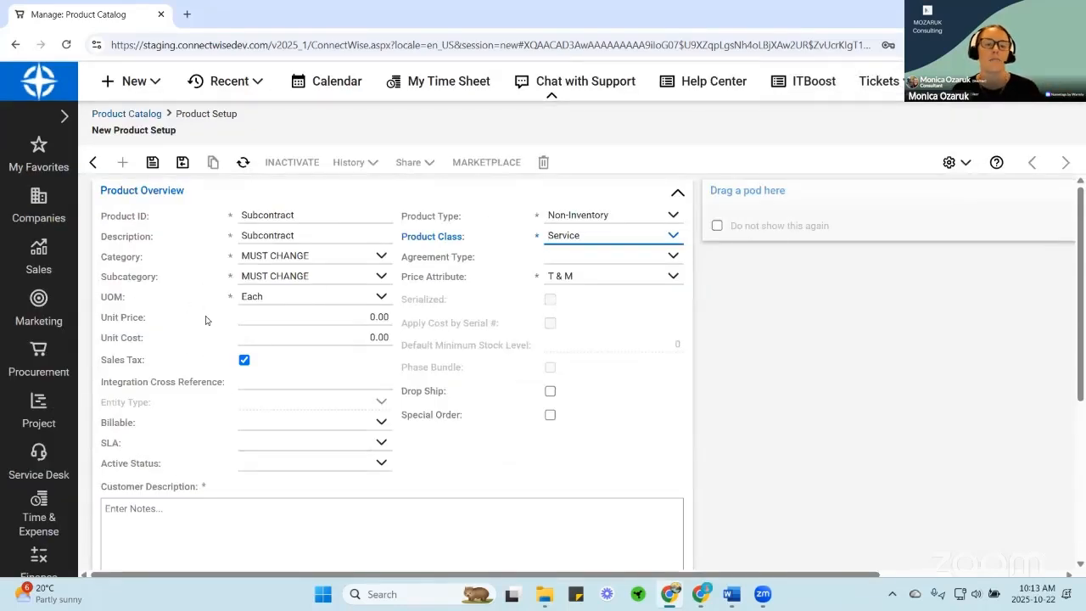
{"action": "key", "text": "ctrl+minus"}
{"action": "left_click", "coordinate": [34, 548]}
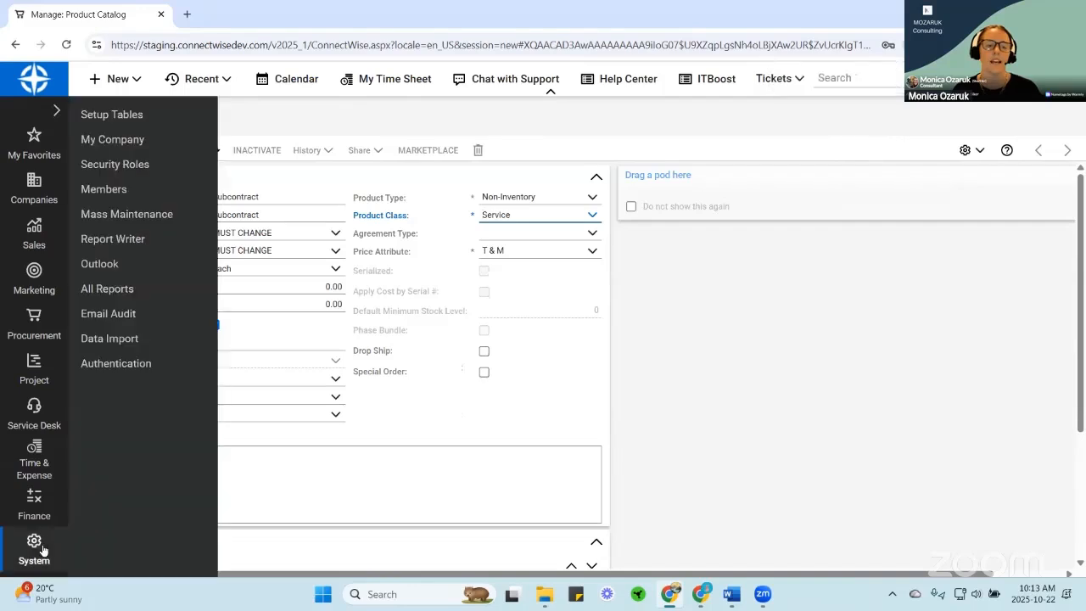
{"action": "right_click", "coordinate": [138, 117]}
{"action": "left_click", "coordinate": [174, 125]}
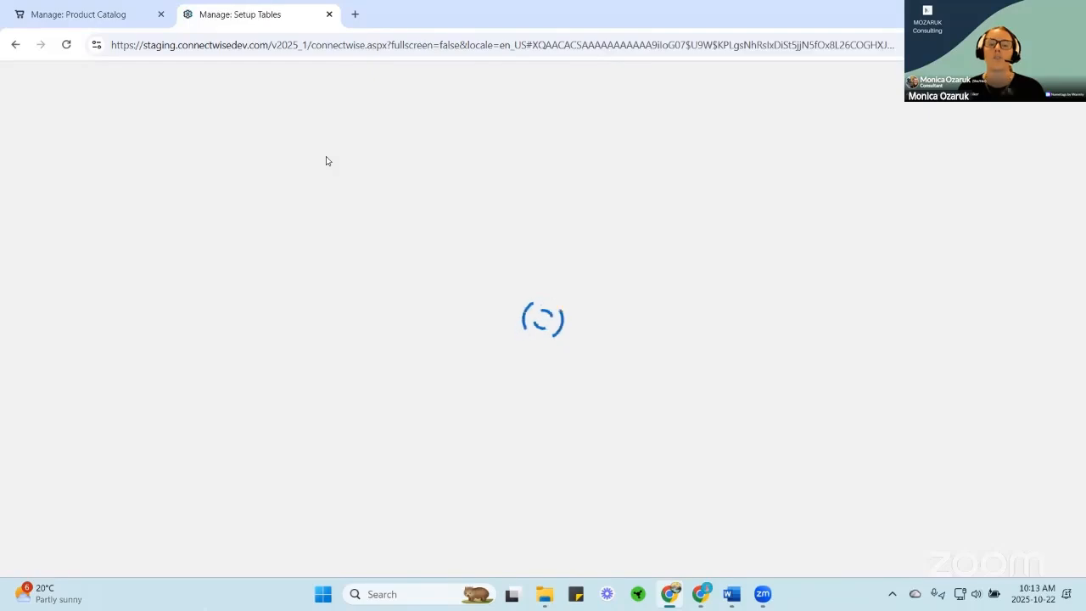
- Search the setup tables for "work" and open the Work Roles table
{"action": "type", "text": "work"}
{"action": "key", "text": "Return"}
{"action": "left_click", "coordinate": [167, 220]}
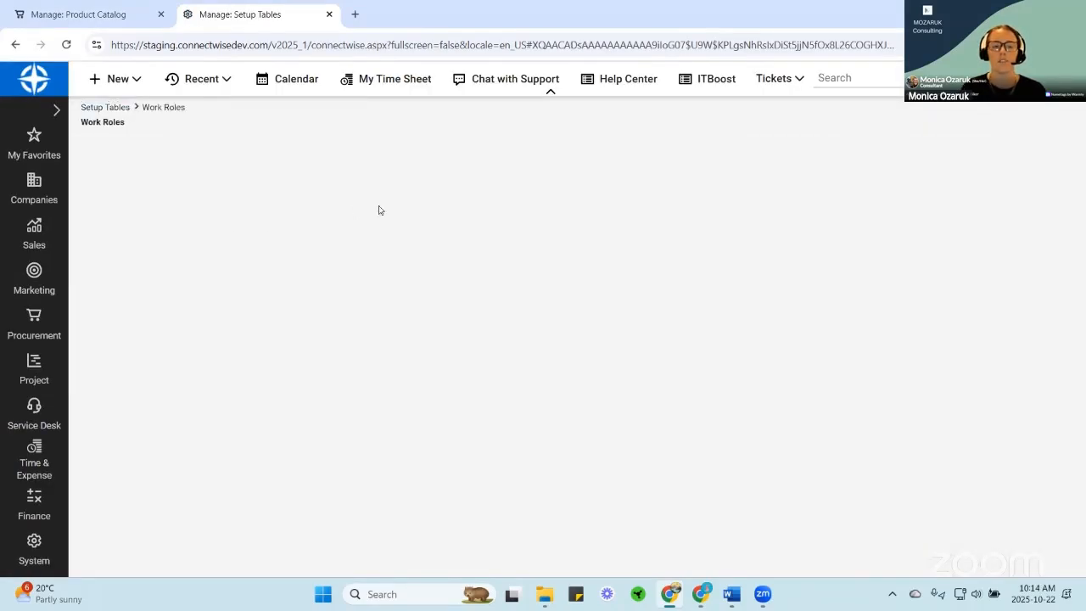
{"action": "key", "text": "ctrl+plus"}
{"action": "key", "text": "ctrl+plus"}
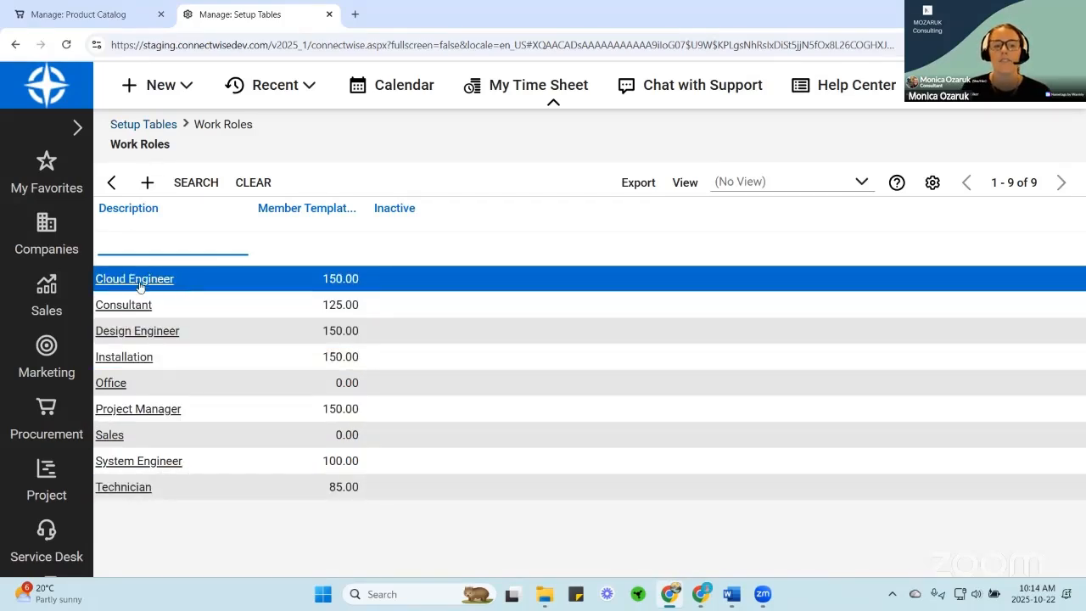
- Compare the new product form with the work roles and their rates in the Work Roles list
{"action": "left_click", "coordinate": [90, 20]}
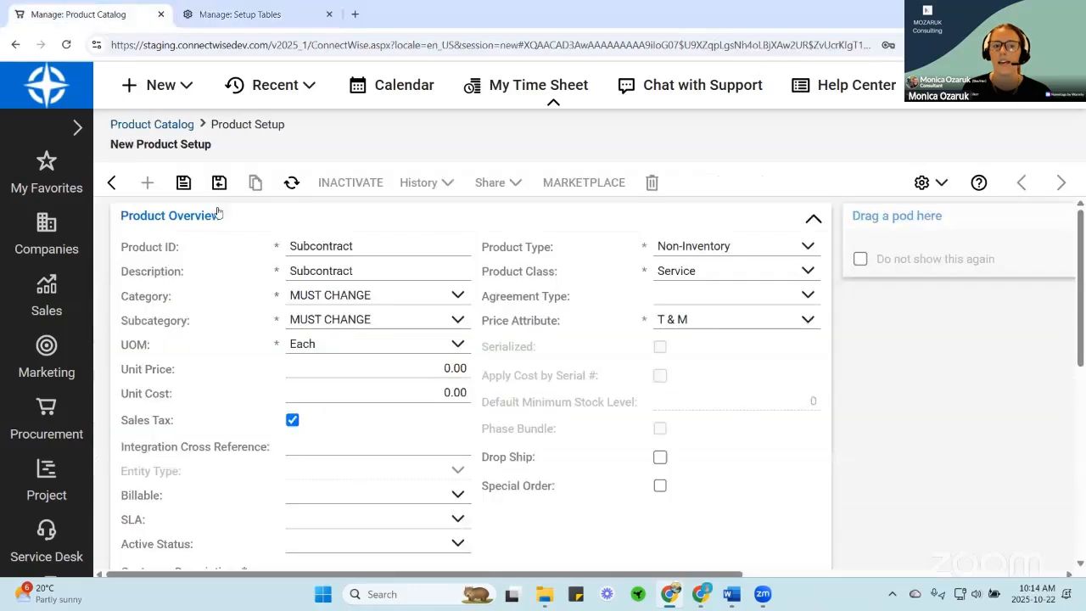
{"action": "left_click", "coordinate": [265, 20]}
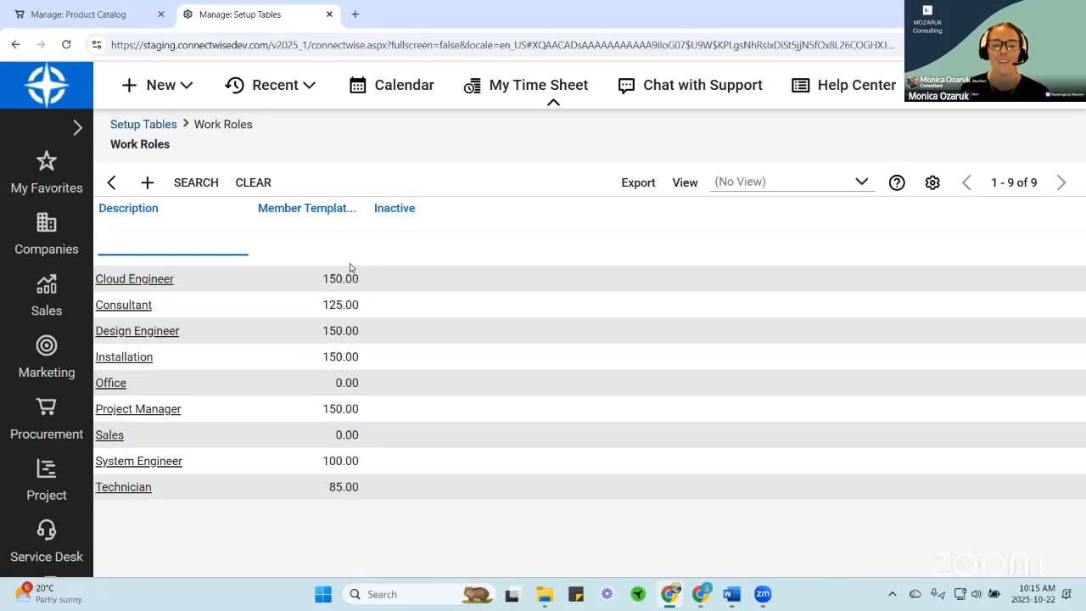
{"action": "left_click", "coordinate": [74, 14]}
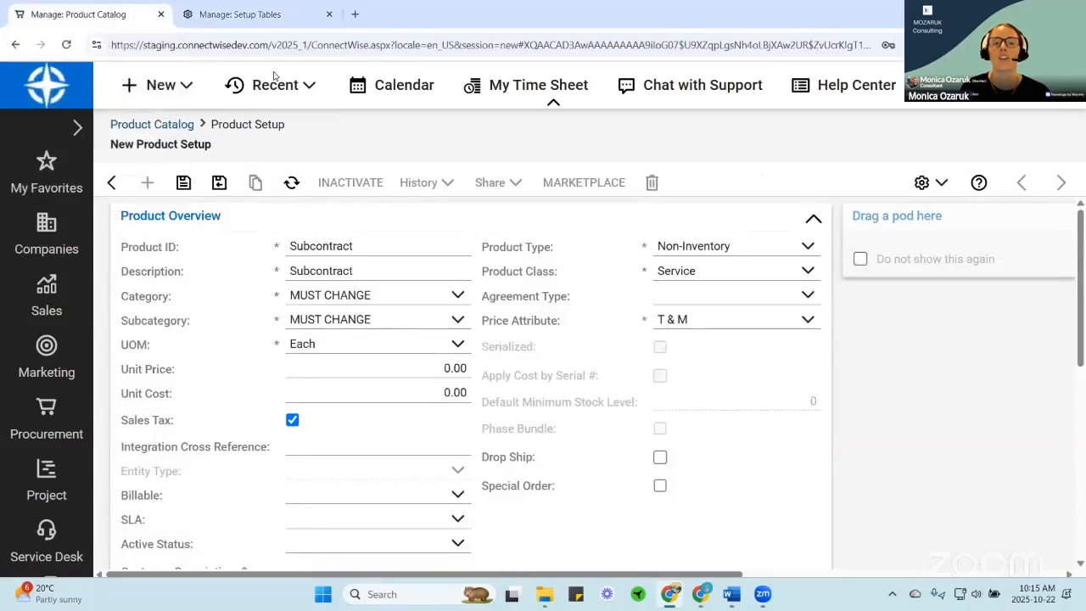
{"action": "left_click", "coordinate": [275, 15]}
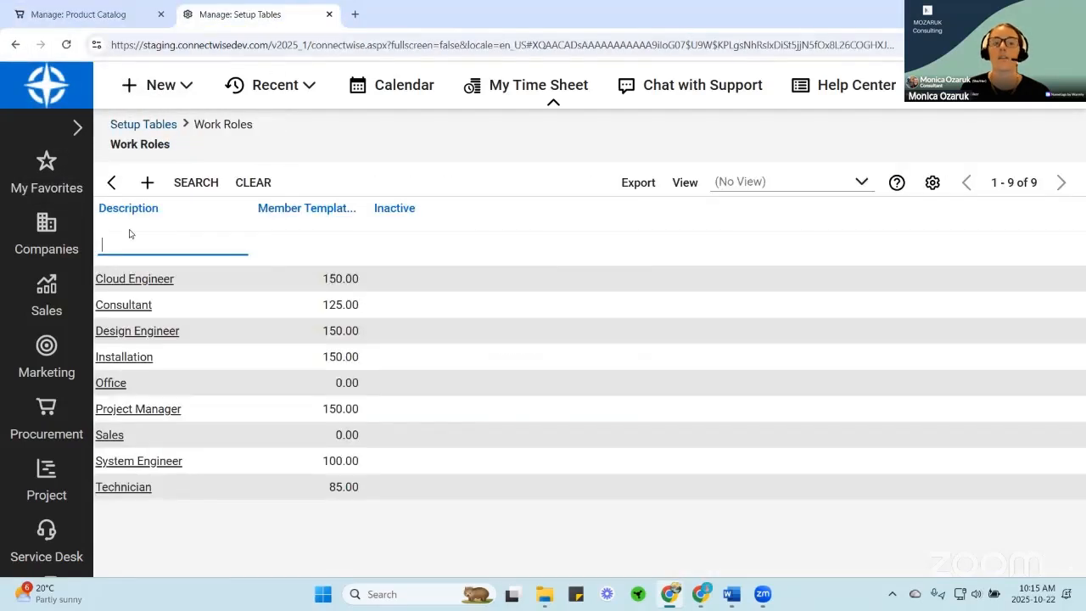
- Open the Installation work role and copy its name
{"action": "left_click", "coordinate": [124, 357]}
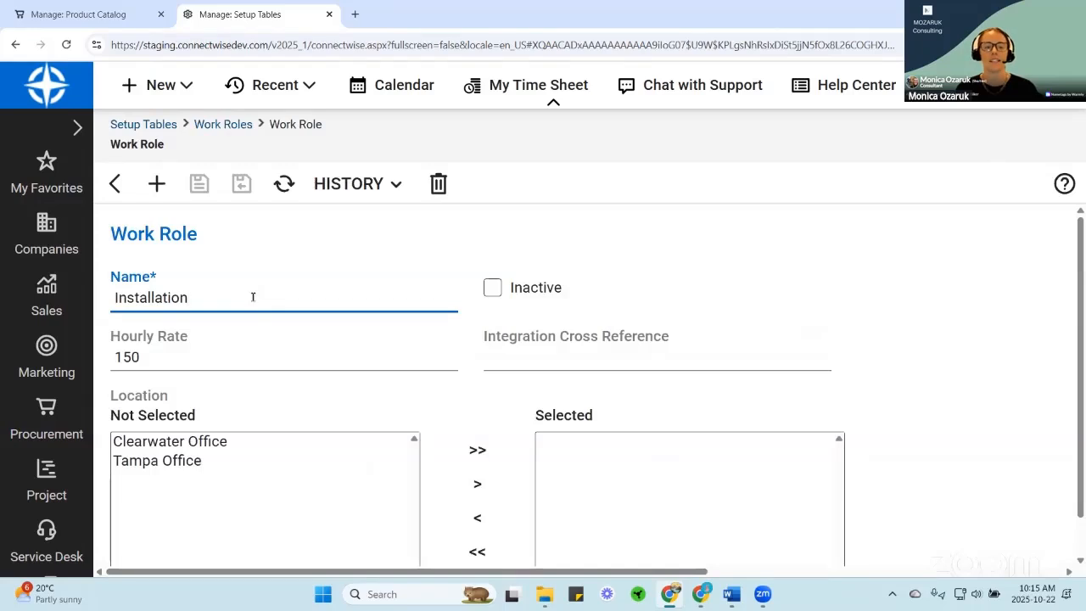
{"action": "double_click", "coordinate": [253, 297]}
{"action": "key", "text": "ctrl+c"}
- Paste Installation as the new product's Product ID and Description, and set its Unit Price to 150
{"action": "left_click", "coordinate": [90, 15]}
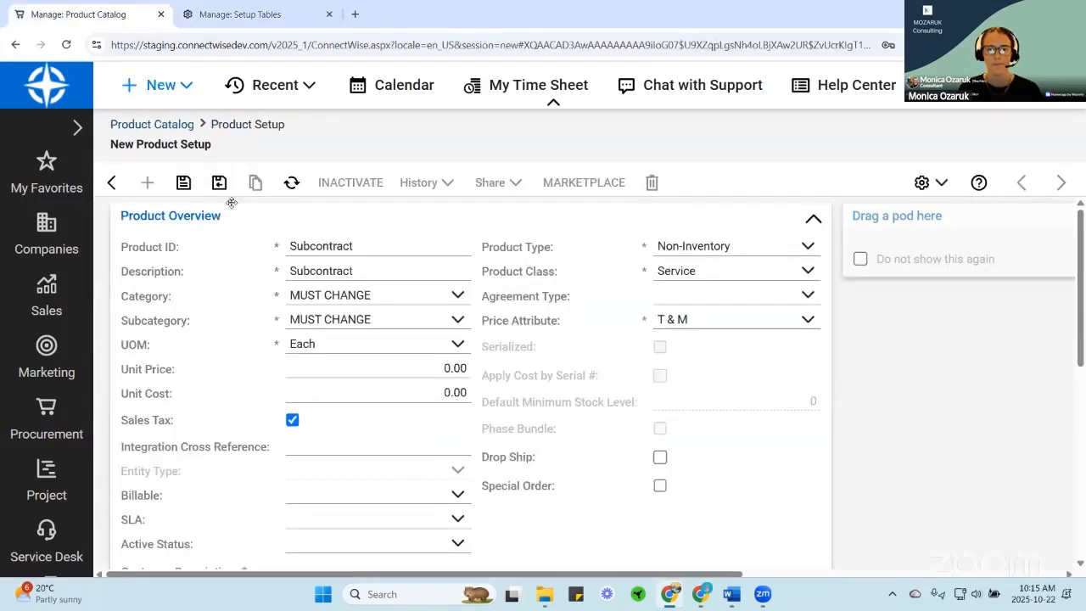
{"action": "double_click", "coordinate": [362, 247]}
{"action": "key", "text": "ctrl+v"}
{"action": "double_click", "coordinate": [363, 270]}
{"action": "key", "text": "ctrl+v"}
{"action": "left_click", "coordinate": [421, 366]}
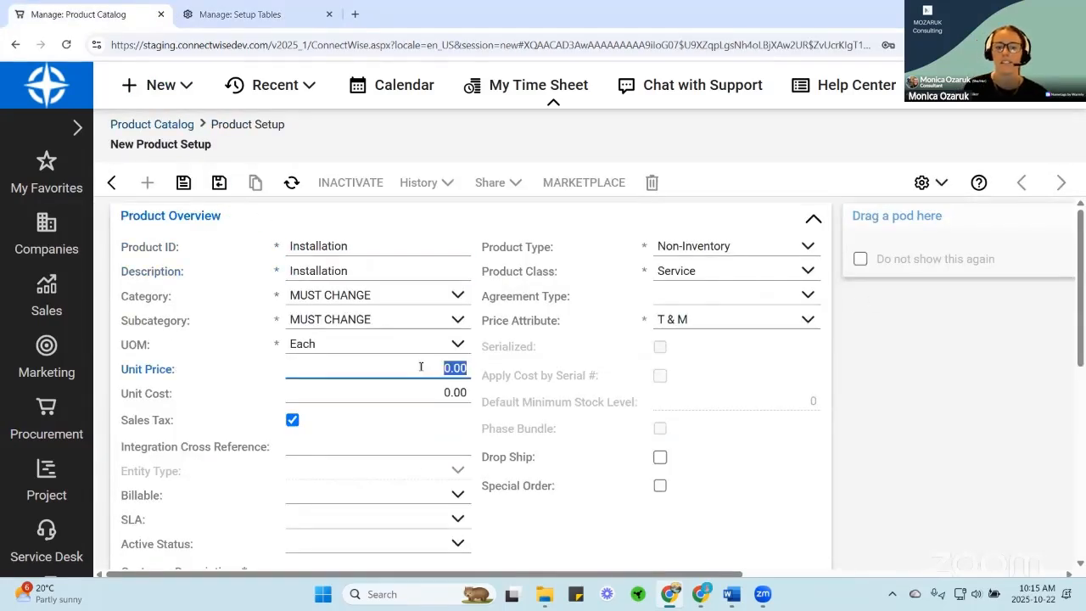
{"action": "type", "text": "150"}
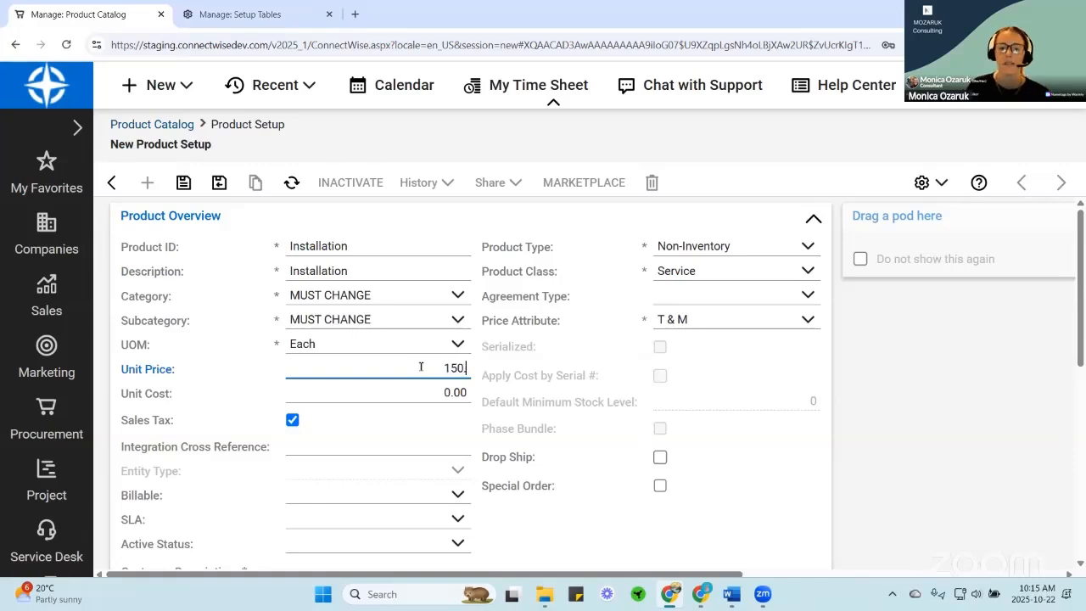
- Compare the new product's name, Unit Price and Unit Cost with the Installation role and its rate in the Work Roles list
{"action": "left_click", "coordinate": [459, 393]}
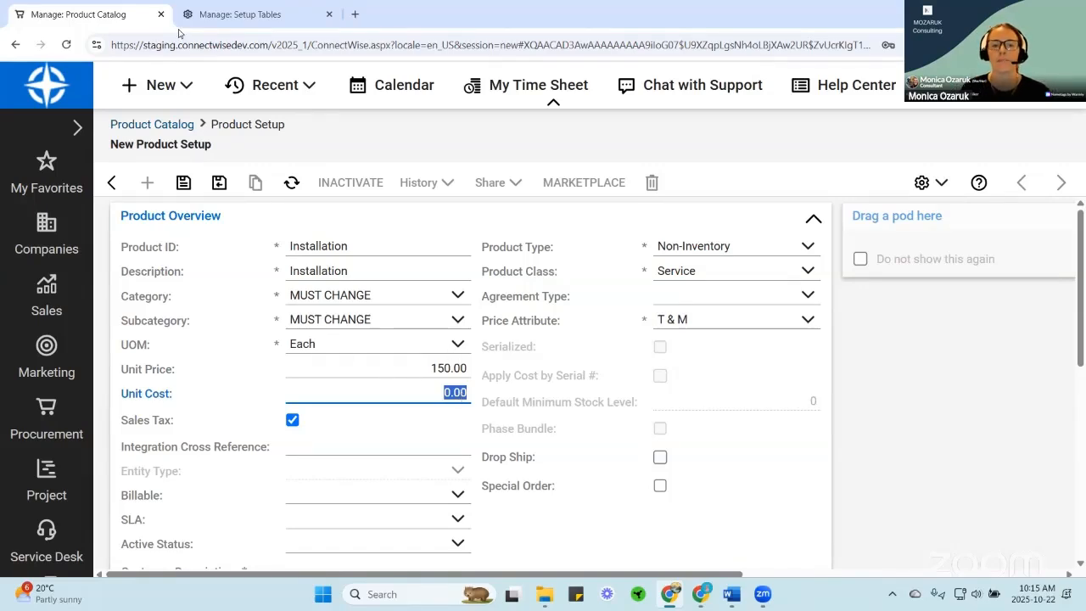
{"action": "left_click", "coordinate": [213, 14]}
{"action": "left_click", "coordinate": [118, 185]}
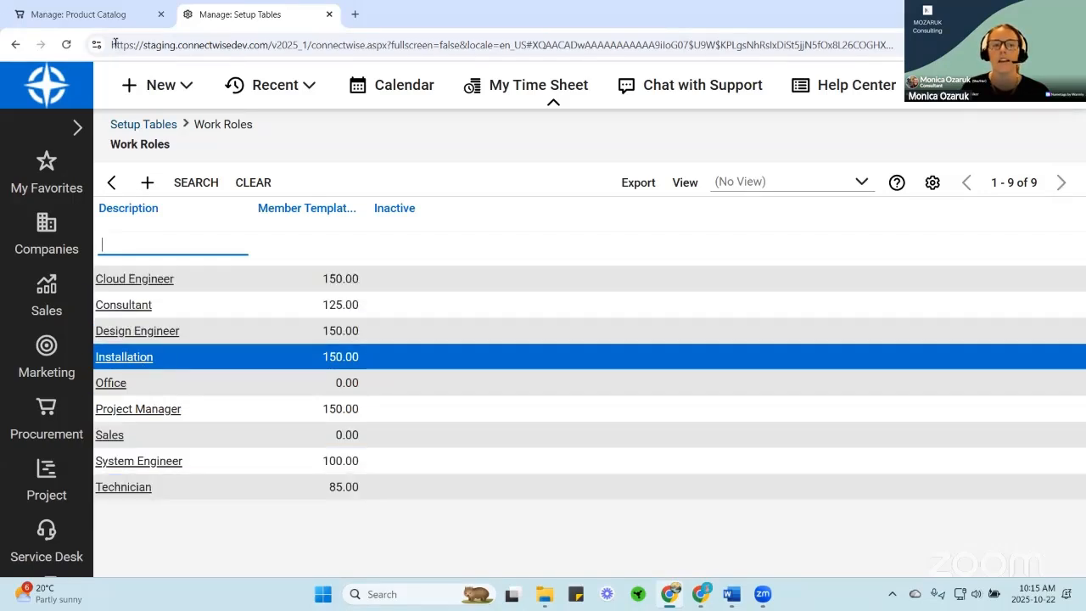
{"action": "left_click", "coordinate": [78, 14]}
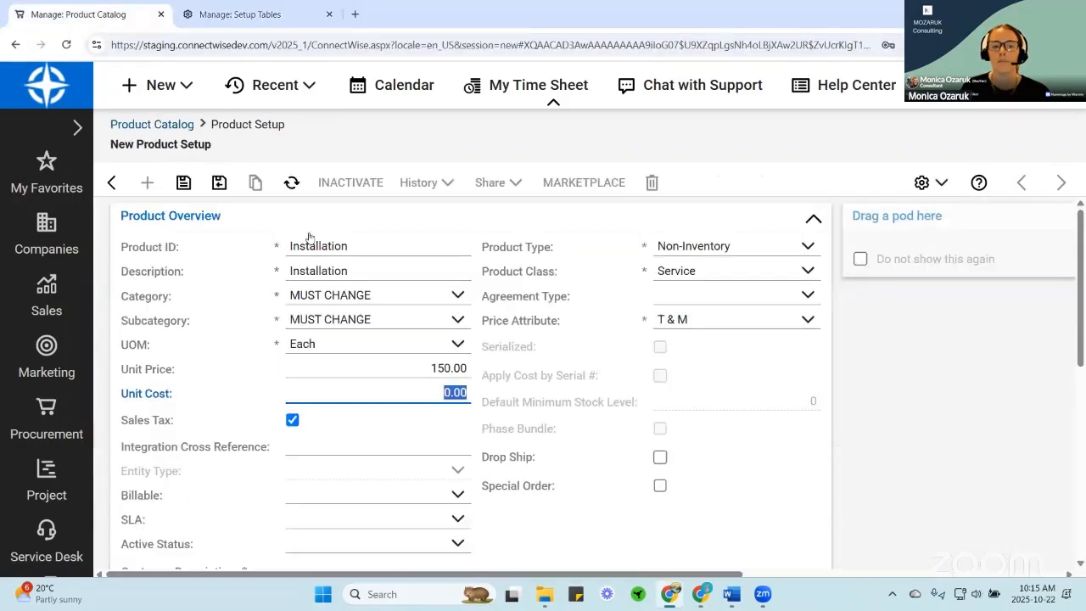
{"action": "left_click", "coordinate": [358, 247]}
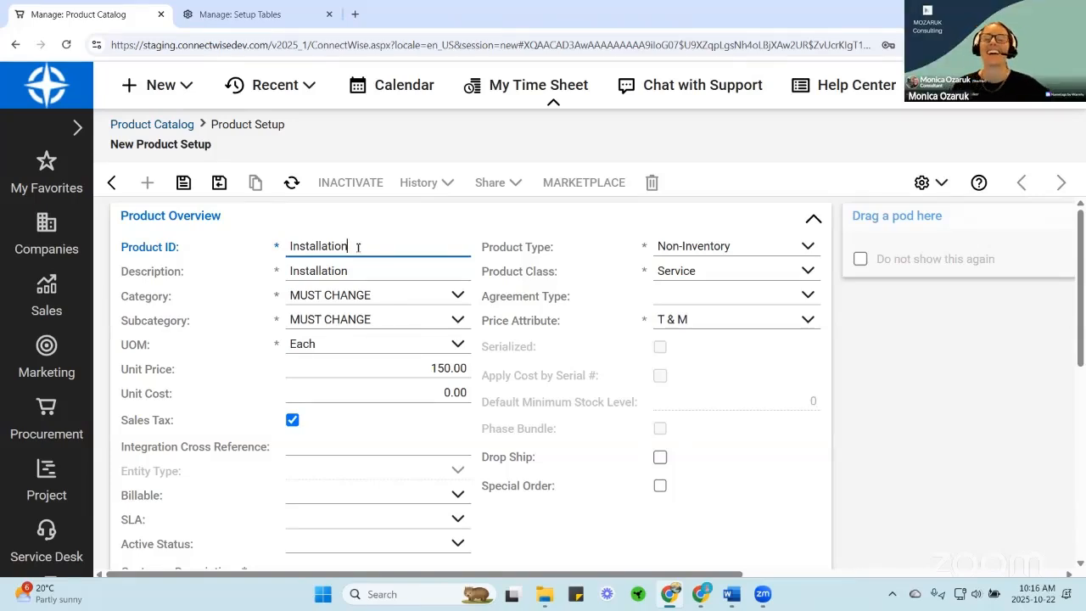
{"action": "left_click", "coordinate": [219, 16]}
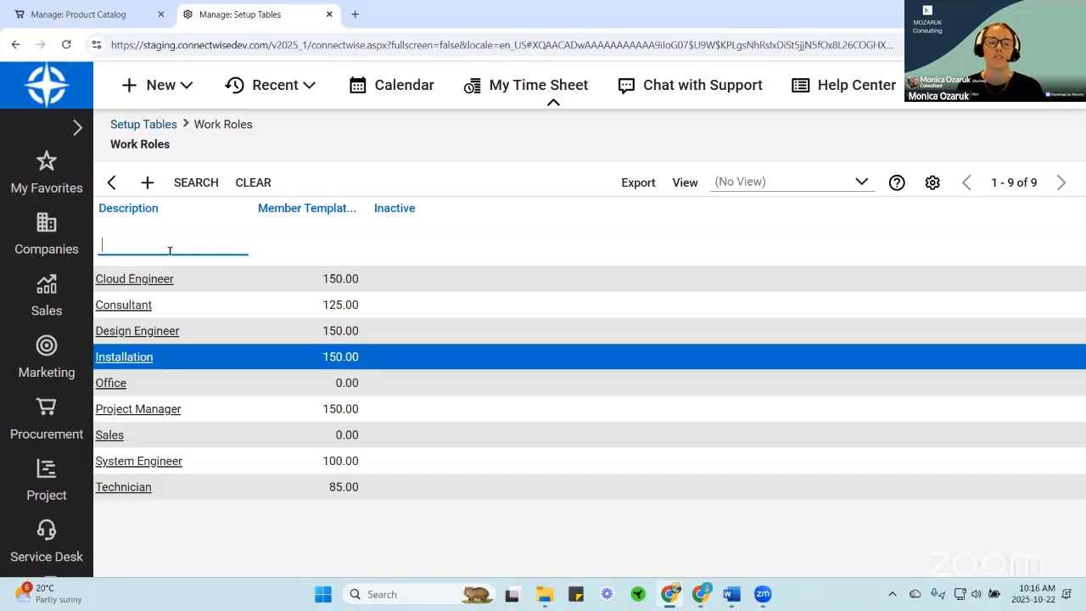
{"action": "left_click", "coordinate": [107, 16]}
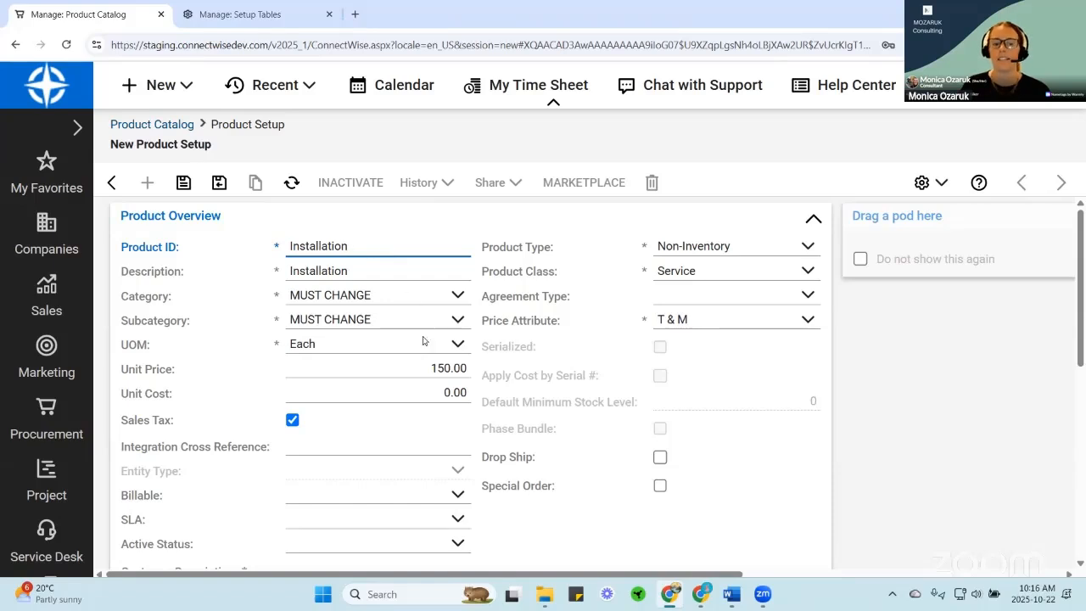
{"action": "left_click", "coordinate": [421, 367]}
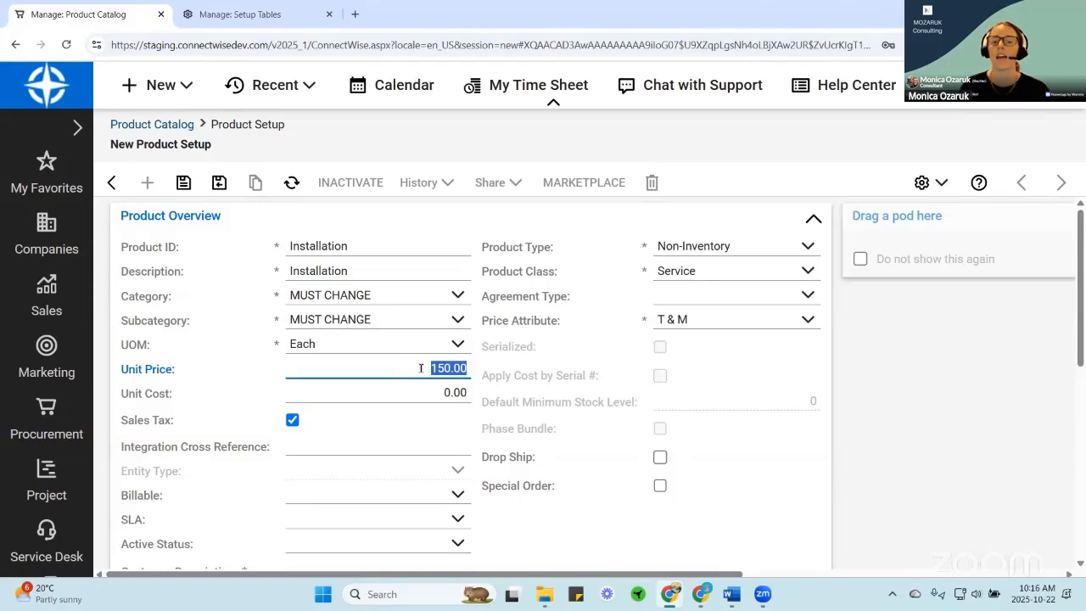
{"action": "left_click", "coordinate": [419, 392]}
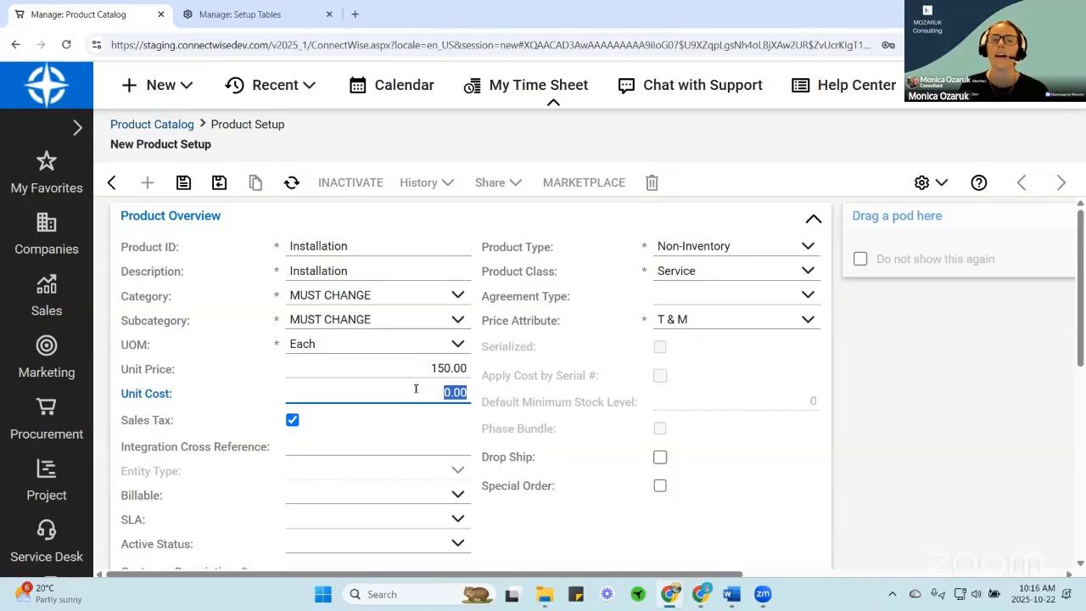
{"action": "left_click", "coordinate": [241, 17]}
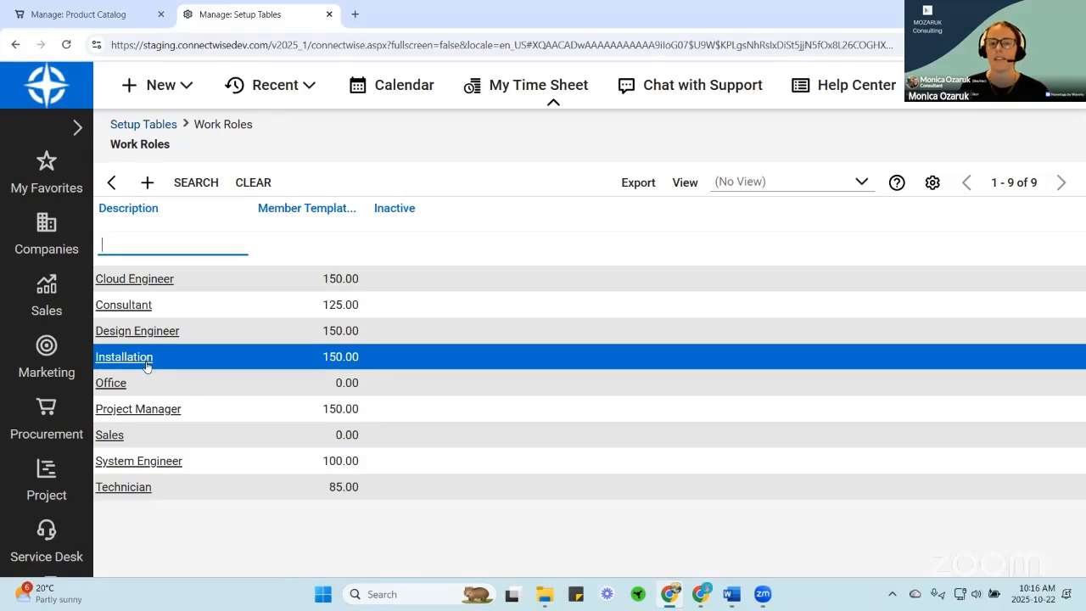
{"action": "left_click", "coordinate": [96, 5]}
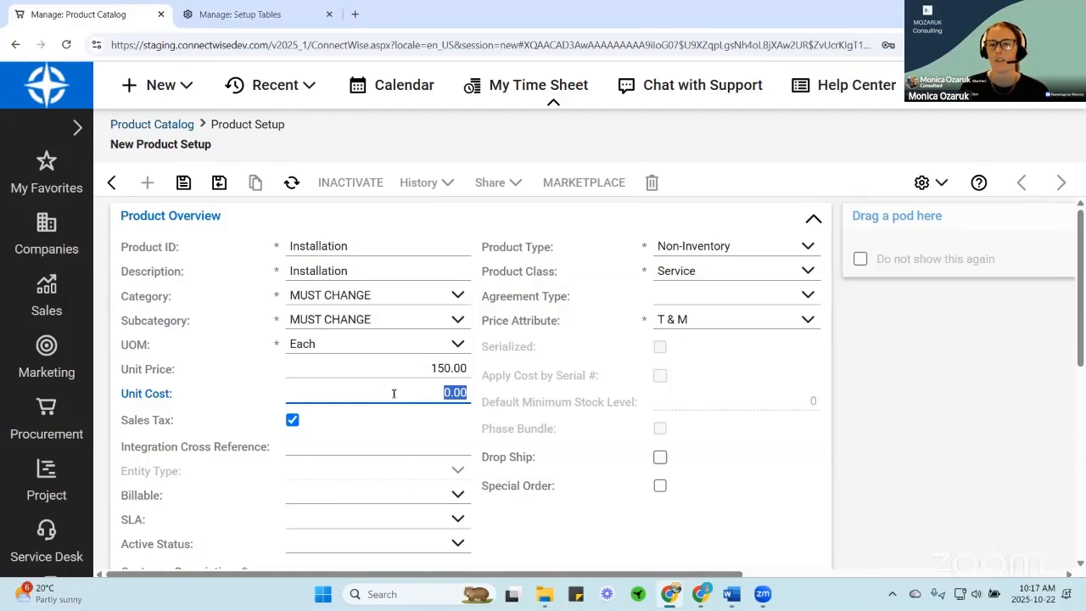
- Set the product's Price Attribute to Fixed Fee and its Unit Cost to 75
{"action": "left_click", "coordinate": [808, 320]}
{"action": "left_click", "coordinate": [768, 347]}
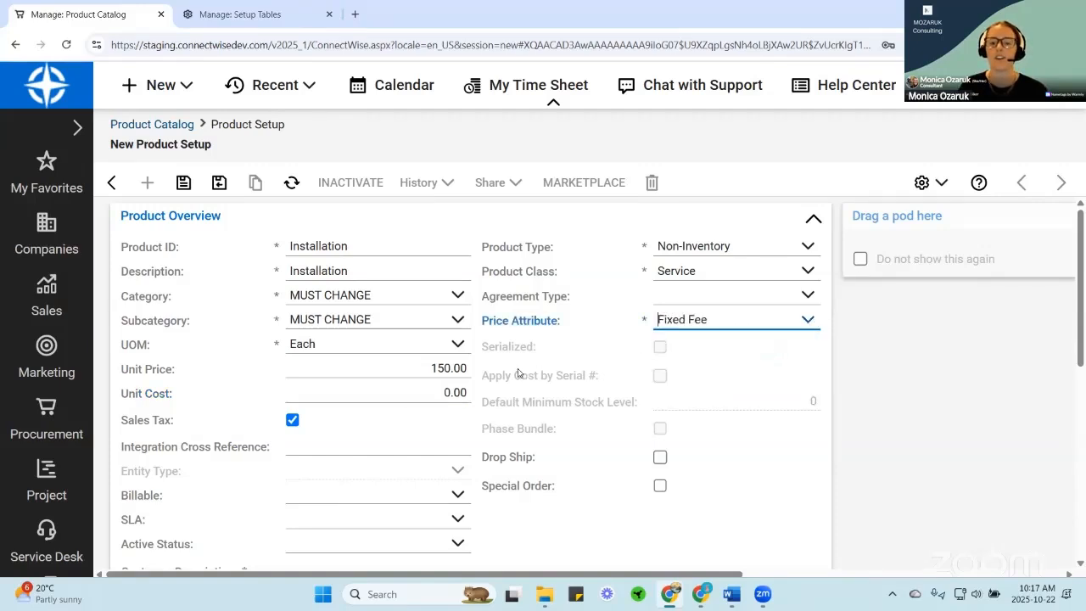
{"action": "left_click", "coordinate": [428, 387]}
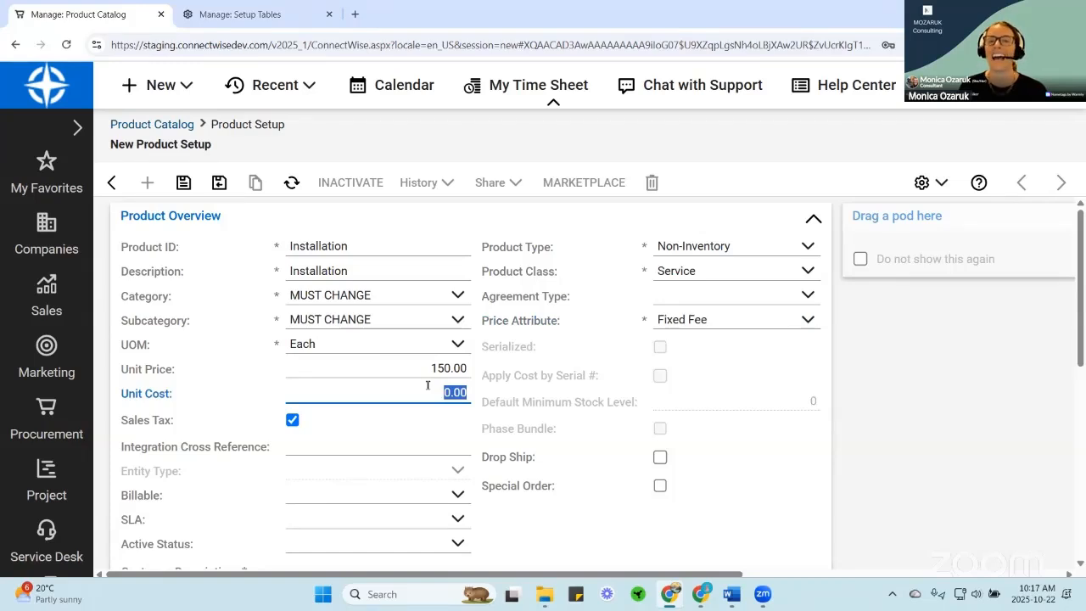
{"action": "type", "text": "75."}
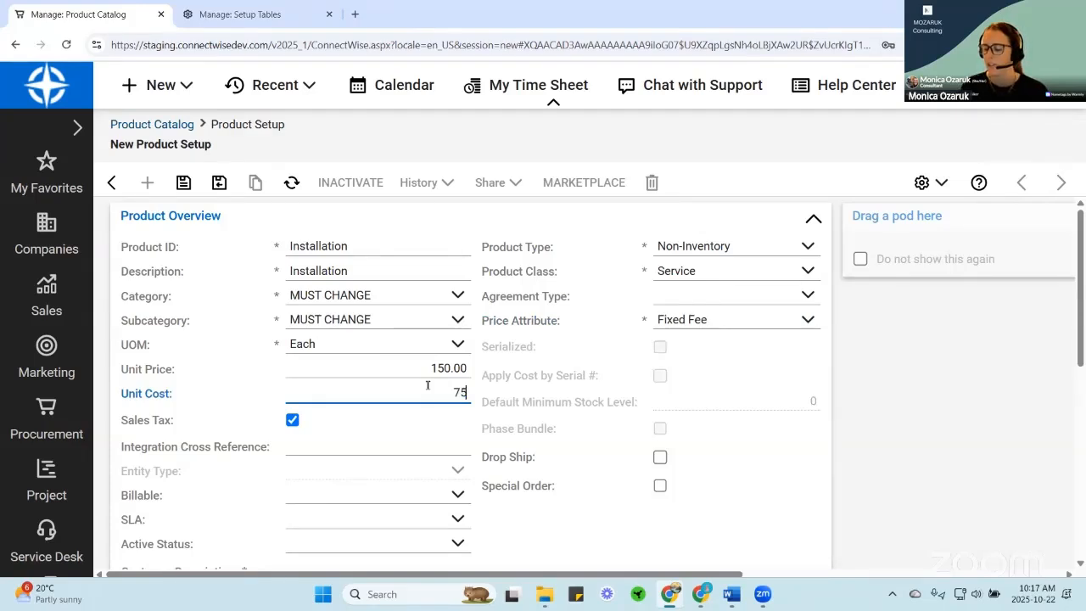
{"action": "key", "text": "Tab"}
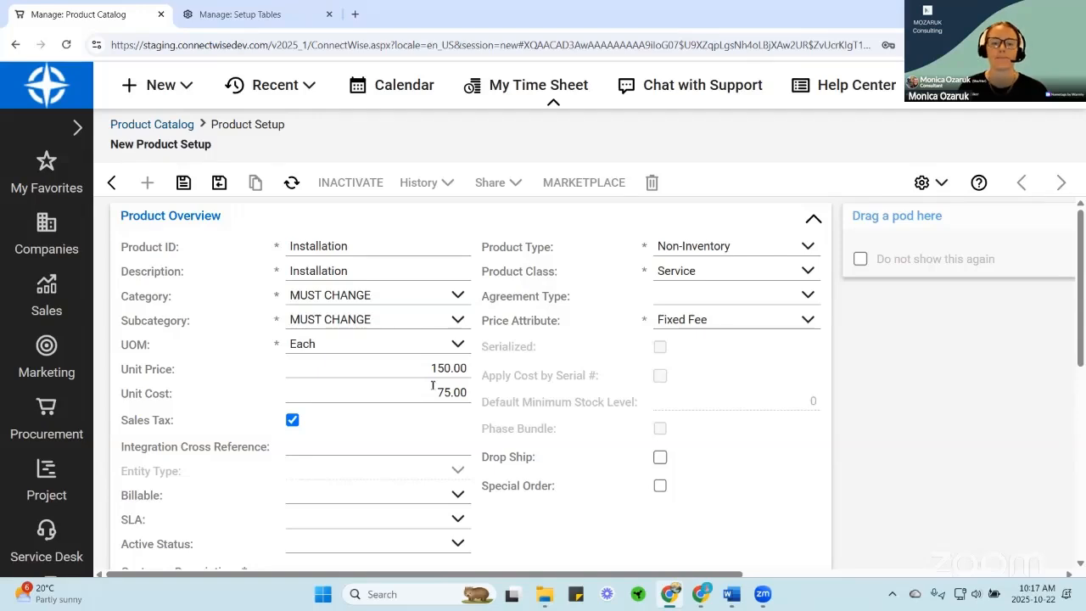
- Change the new product's Product Class to Agreement
{"action": "scroll", "coordinate": [534, 424], "scroll_direction": "down", "scroll_amount": 1}
{"action": "scroll", "coordinate": [553, 413], "scroll_direction": "up", "scroll_amount": 1}
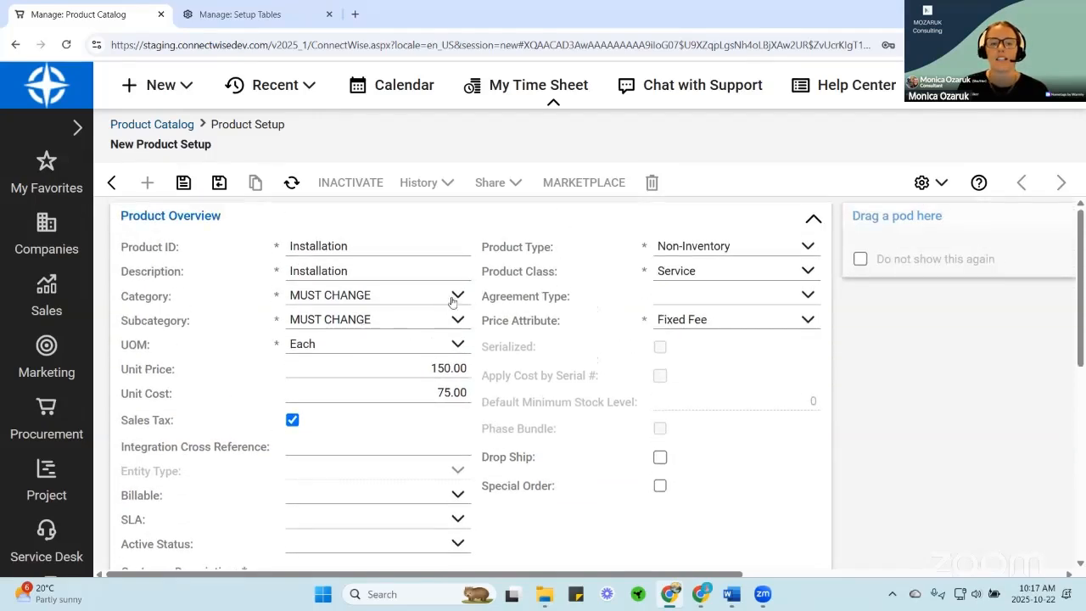
{"action": "left_click", "coordinate": [408, 247]}
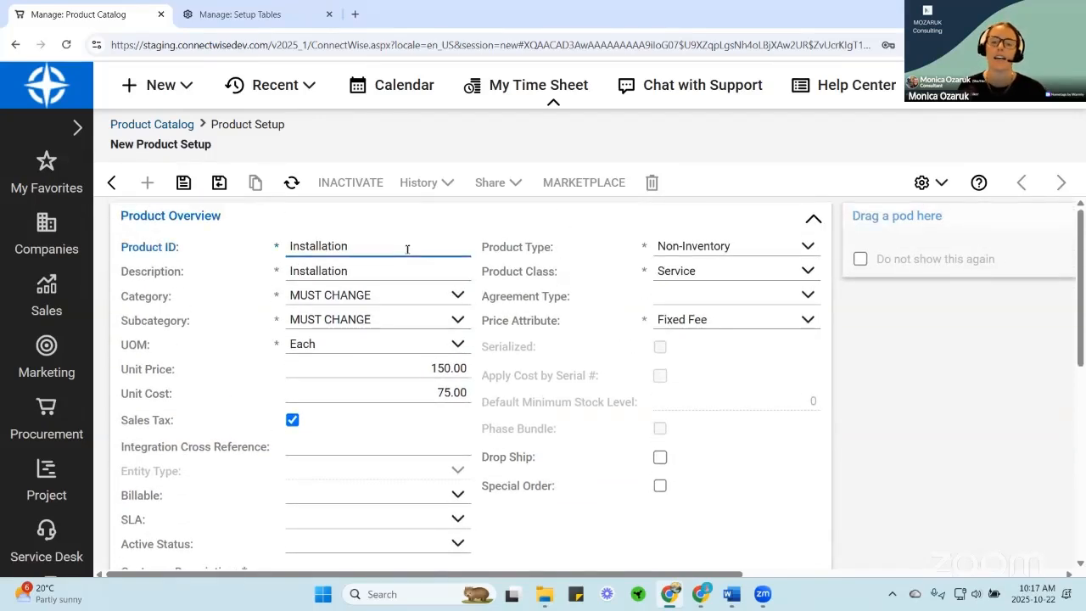
{"action": "left_click", "coordinate": [808, 271]}
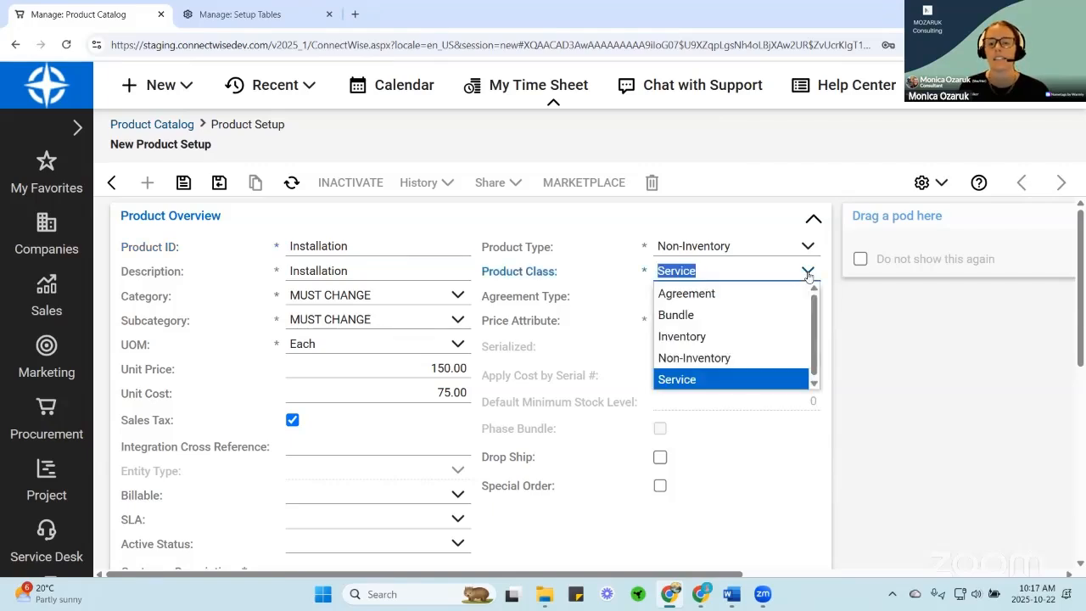
{"action": "left_click", "coordinate": [740, 293]}
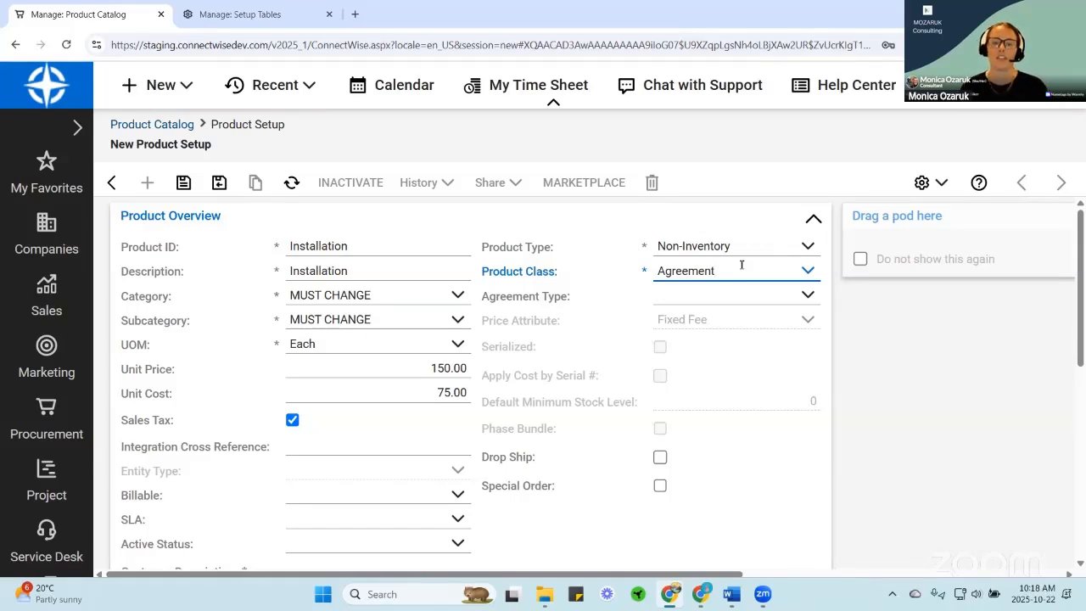
- Replace both the Product ID and the Description with Monthly Recurring License
{"action": "double_click", "coordinate": [368, 246]}
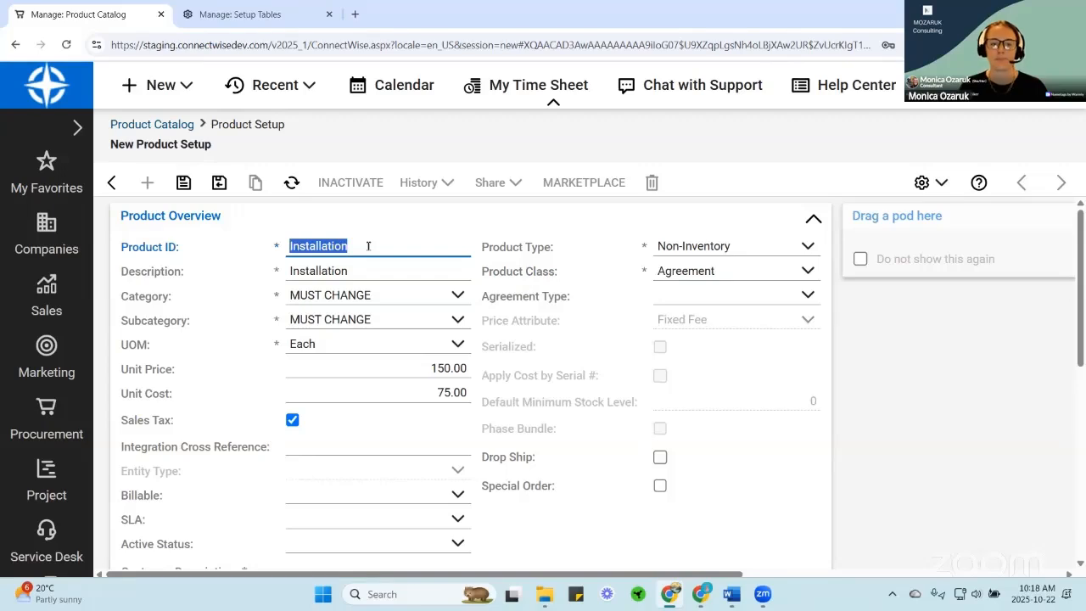
{"action": "type", "text": "Monthly "}
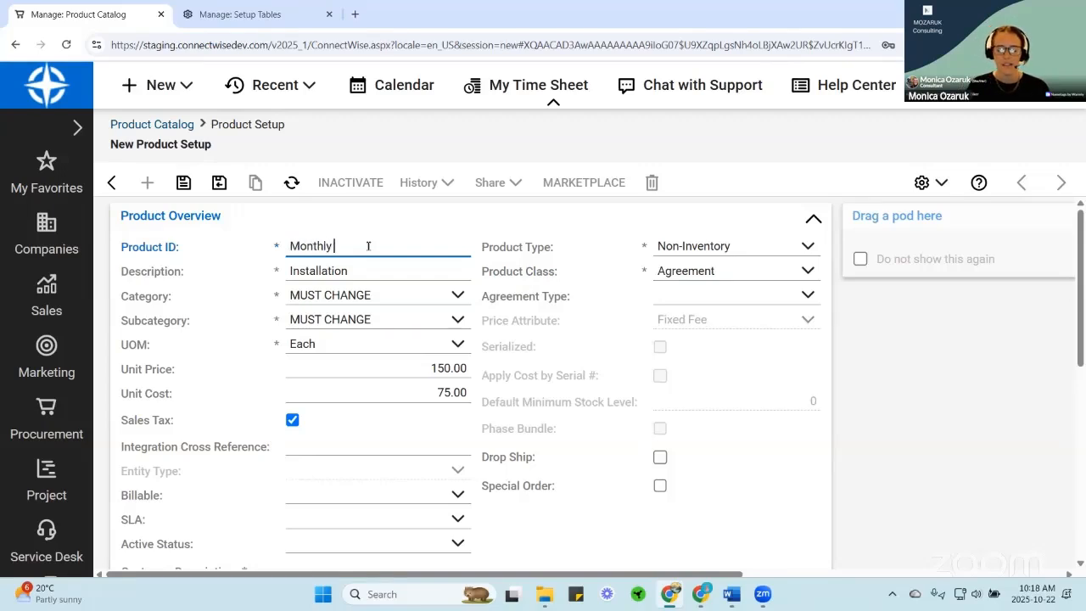
{"action": "type", "text": "Recurring"}
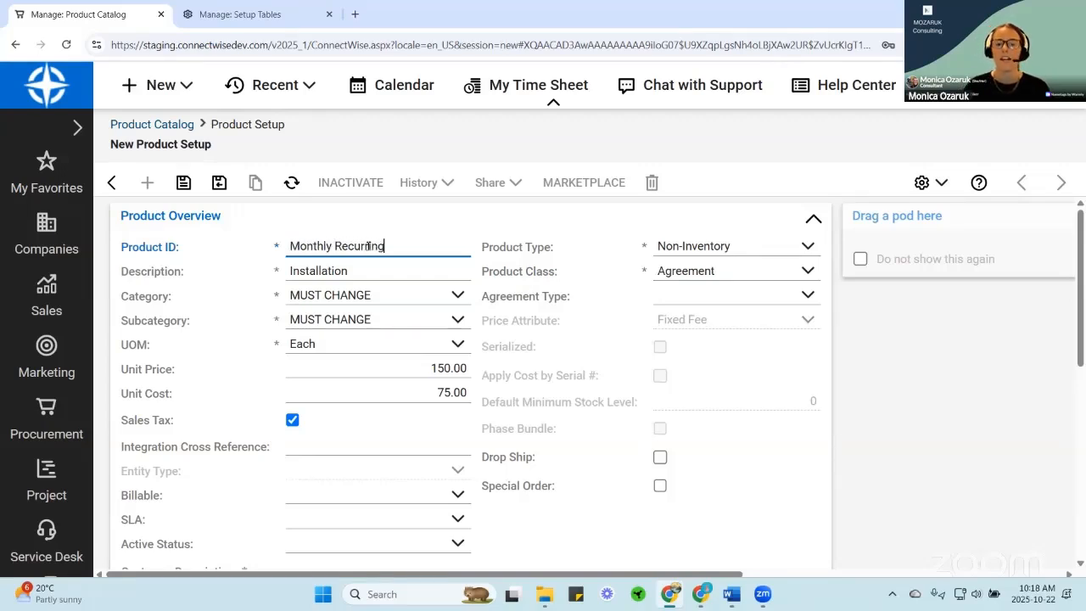
{"action": "key", "text": "ctrl+shift+Left"}
{"action": "key", "text": "ctrl+shift+Left"}
{"action": "key", "text": "ctrl+c"}
{"action": "key", "text": "Tab"}
{"action": "key", "text": "ctrl+v"}
{"action": "left_click", "coordinate": [414, 241]}
{"action": "type", "text": "License"}
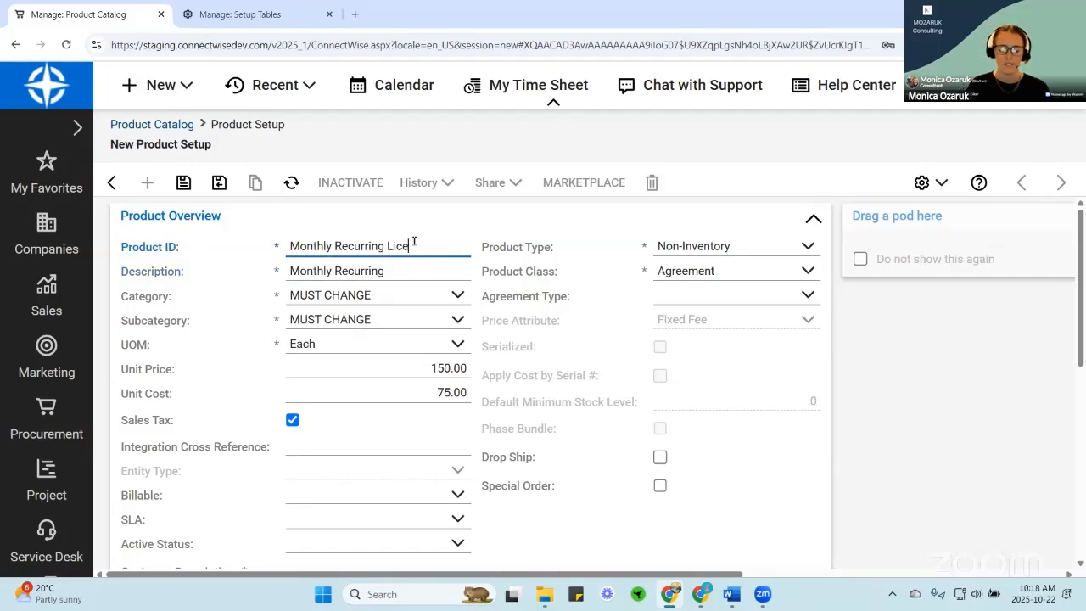
{"action": "left_click", "coordinate": [417, 269]}
{"action": "type", "text": "License"}
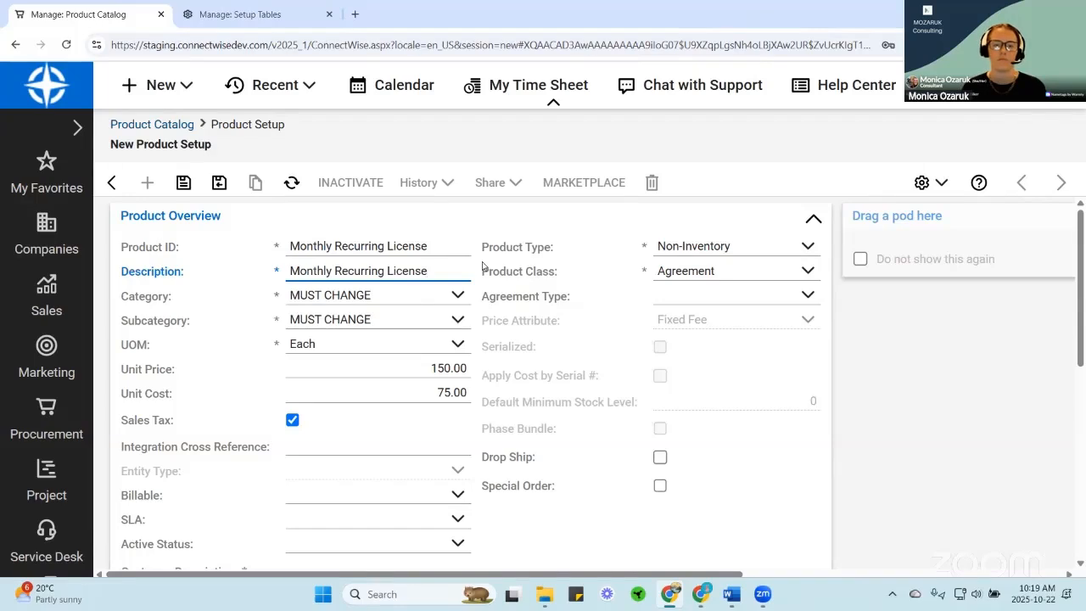
{"action": "left_click", "coordinate": [536, 287]}
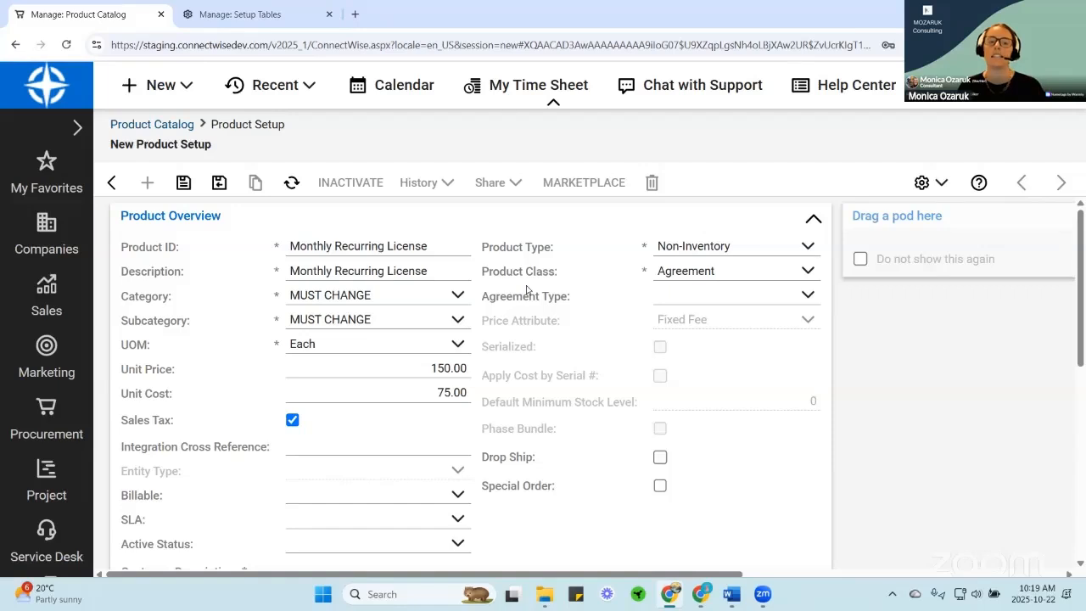
{"action": "left_click", "coordinate": [408, 370]}
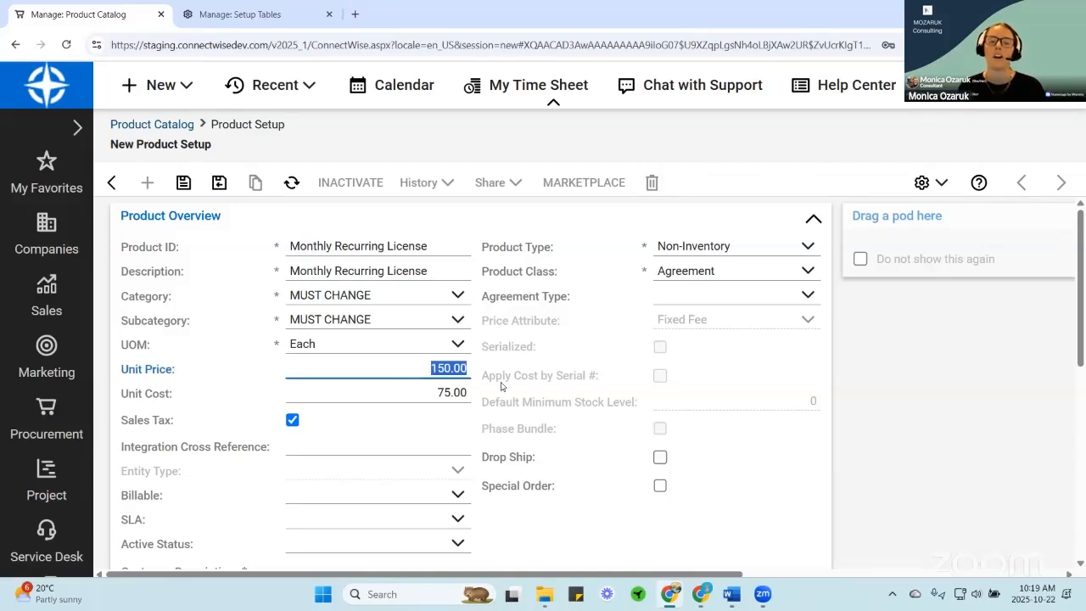
{"action": "left_click", "coordinate": [422, 392]}
{"action": "key", "text": "shift+Tab"}
{"action": "key", "text": "Tab"}
{"action": "key", "text": "shift+Tab"}
{"action": "key", "text": "Tab"}
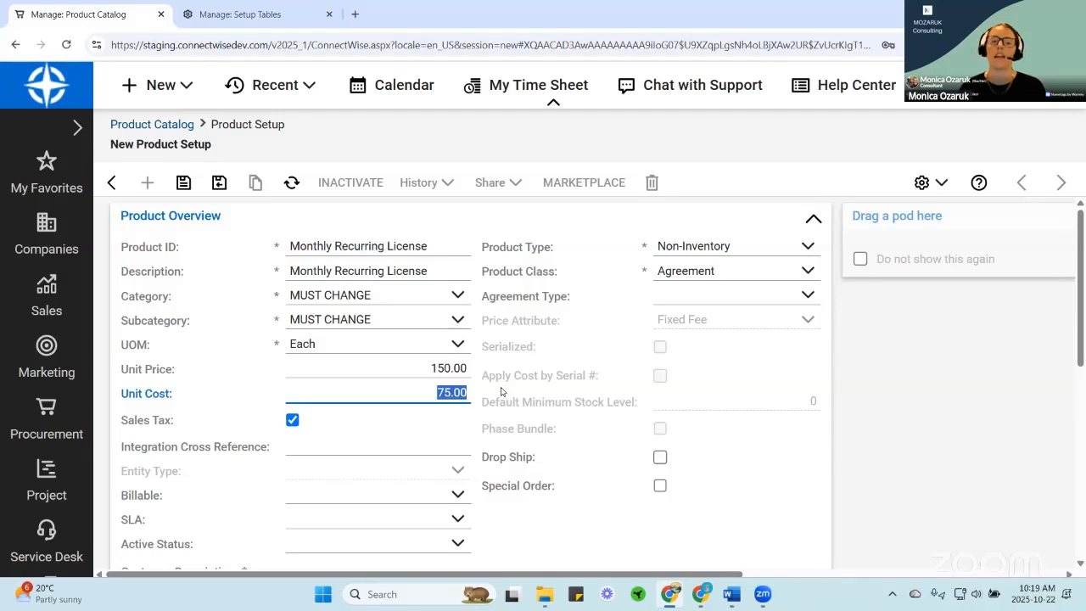
- Copy the product's Description into the required Customer Description field and save the product
{"action": "left_click", "coordinate": [184, 184]}
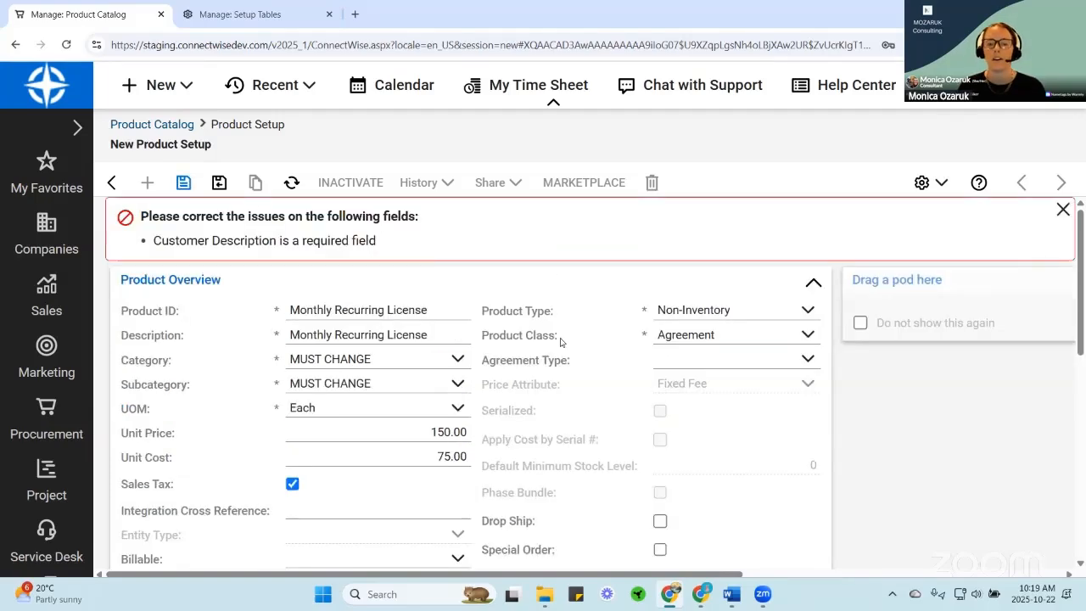
{"action": "triple_click", "coordinate": [440, 263]}
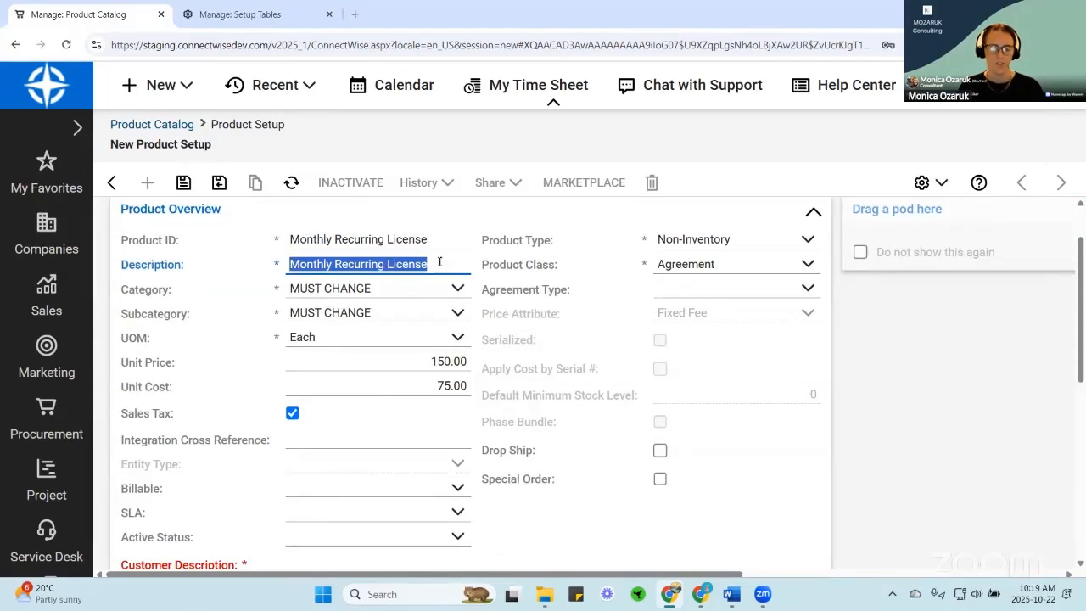
{"action": "key", "text": "ctrl+c"}
{"action": "scroll", "coordinate": [388, 340], "scroll_direction": "down", "scroll_amount": 4}
{"action": "left_click", "coordinate": [364, 283]}
{"action": "key", "text": "ctrl+v"}
{"action": "scroll", "coordinate": [271, 209], "scroll_direction": "up", "scroll_amount": 3}
{"action": "left_click", "coordinate": [183, 183]}
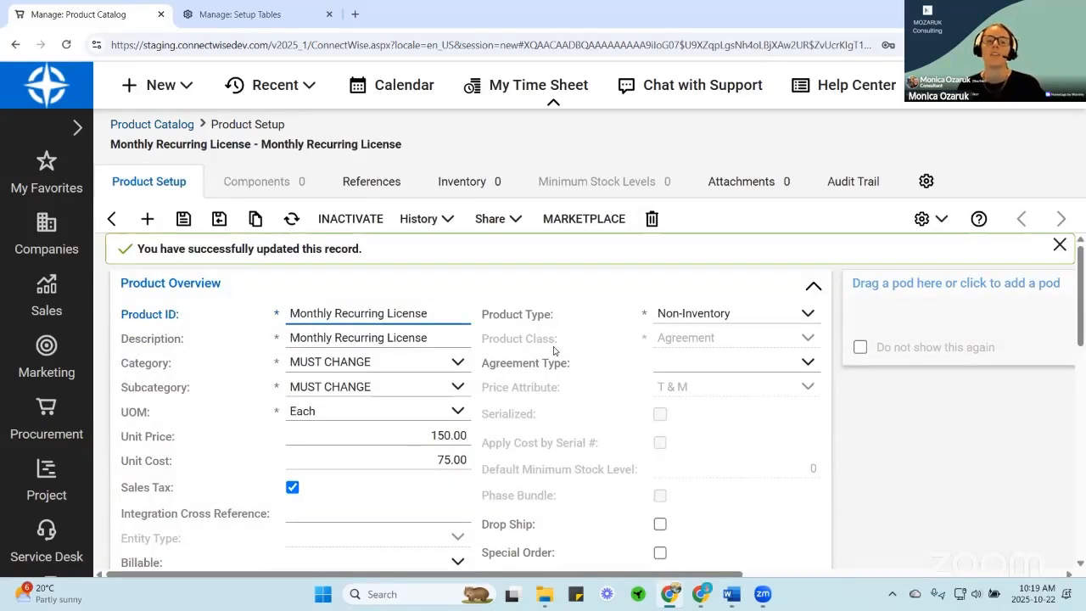
- Set the Unit Price and Unit Cost of the Monthly Recurring License product to 0
{"action": "left_click", "coordinate": [419, 441]}
{"action": "type", "text": "0"}
{"action": "key", "text": "Tab"}
{"action": "type", "text": "0"}
{"action": "key", "text": "Tab"}
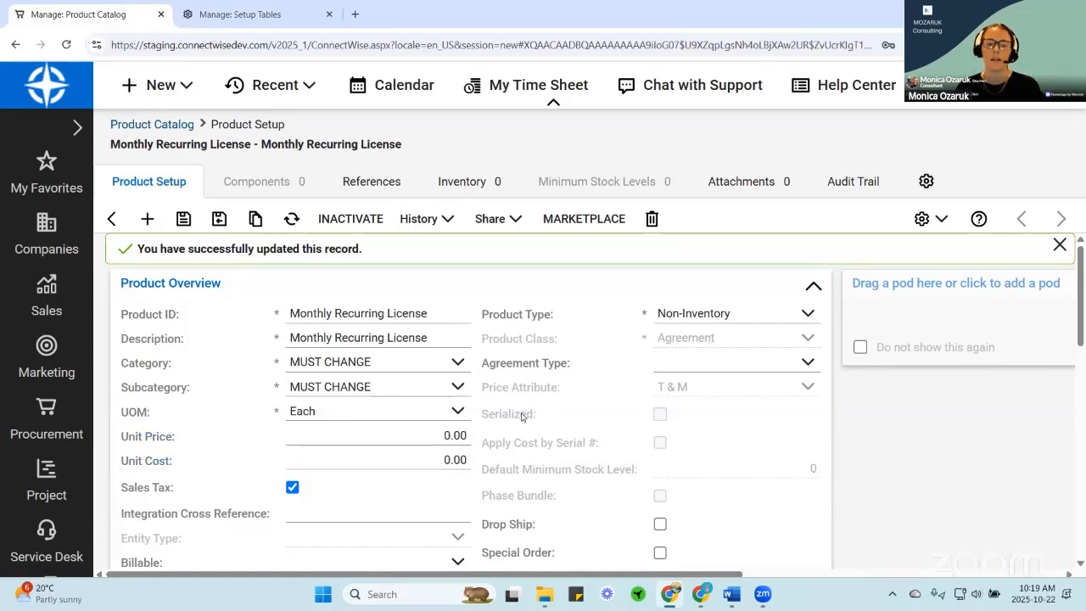
- Examine the Recurrence settings of the Monthly Recurring License product, including the option to enable recurrence
{"action": "scroll", "coordinate": [527, 395], "scroll_direction": "down", "scroll_amount": 5}
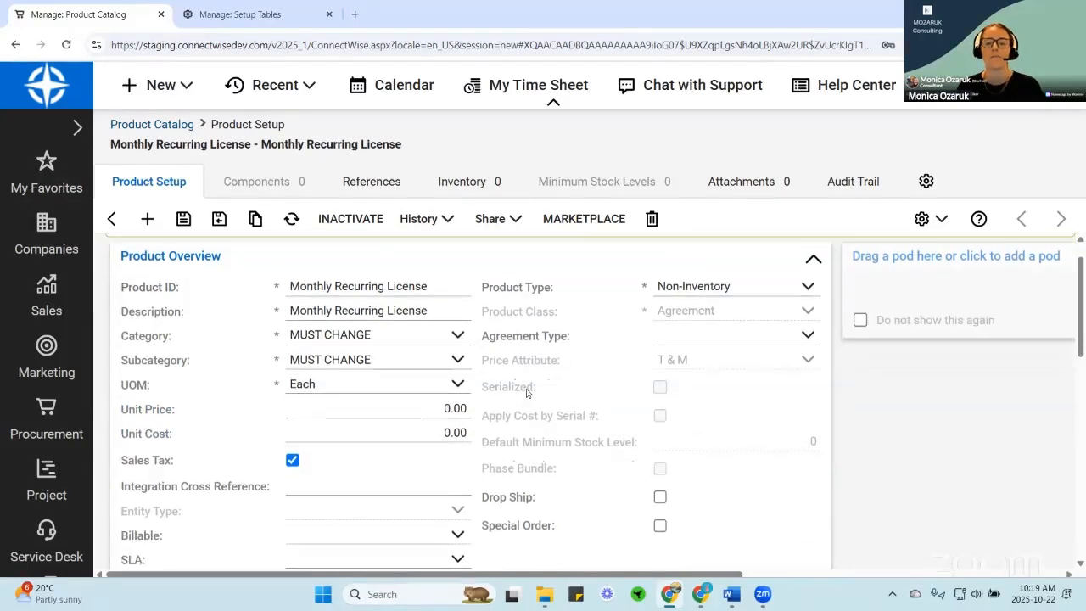
{"action": "scroll", "coordinate": [526, 393], "scroll_direction": "down", "scroll_amount": 13}
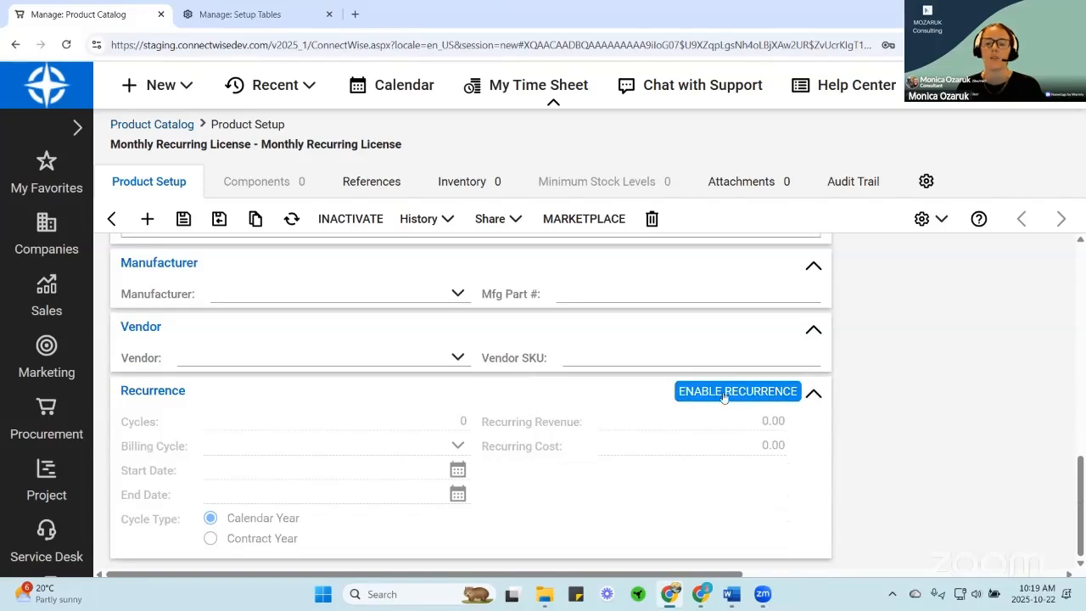
{"action": "left_click", "coordinate": [696, 398]}
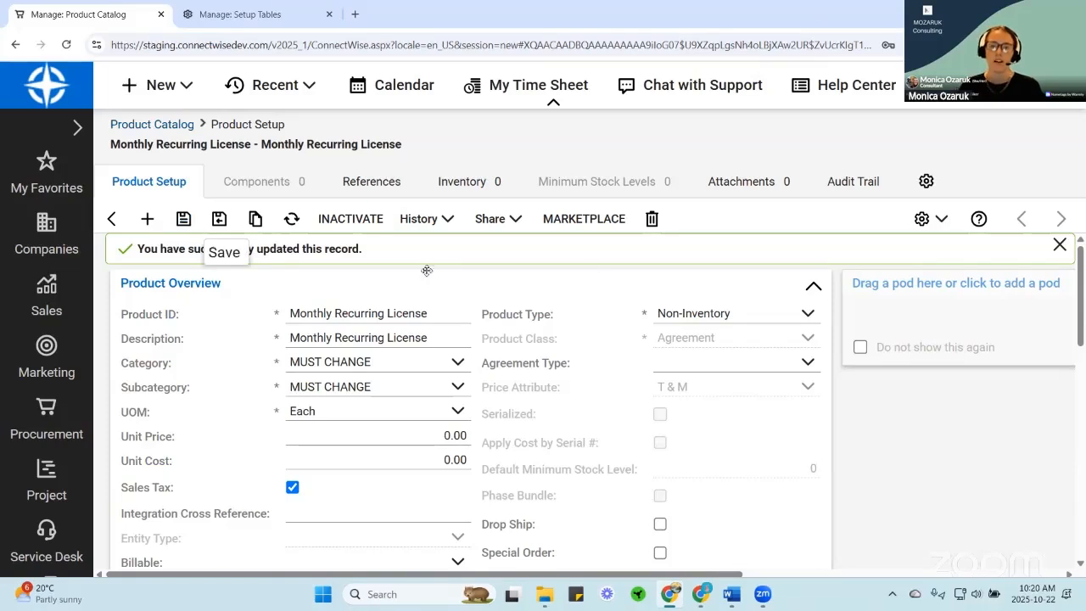
{"action": "scroll", "coordinate": [645, 343], "scroll_direction": "down", "scroll_amount": 10}
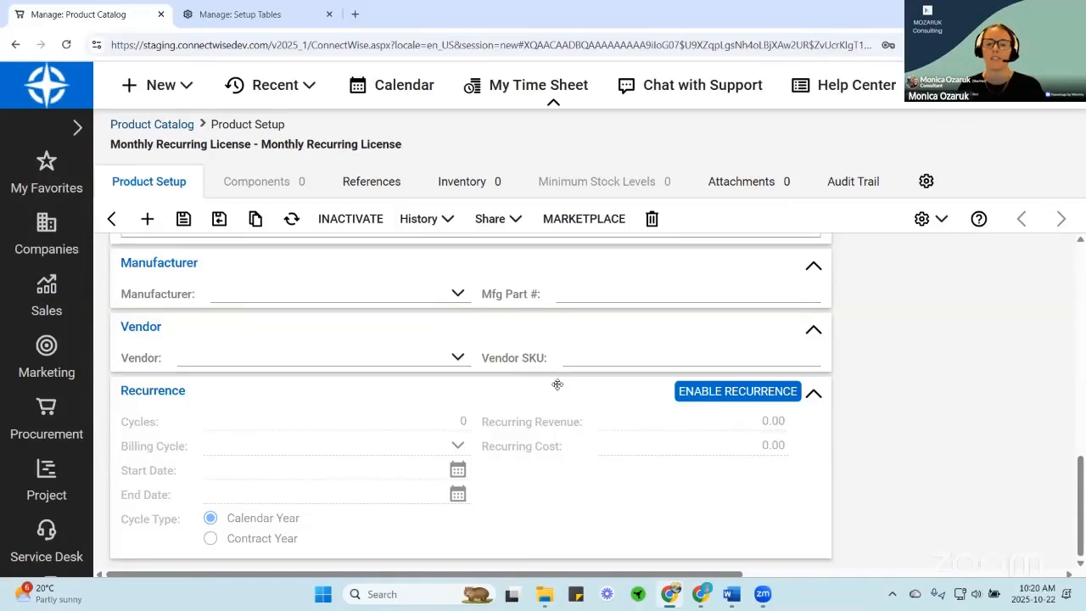
{"action": "scroll", "coordinate": [507, 392], "scroll_direction": "up", "scroll_amount": 2}
{"action": "scroll", "coordinate": [263, 301], "scroll_direction": "up", "scroll_amount": 4}
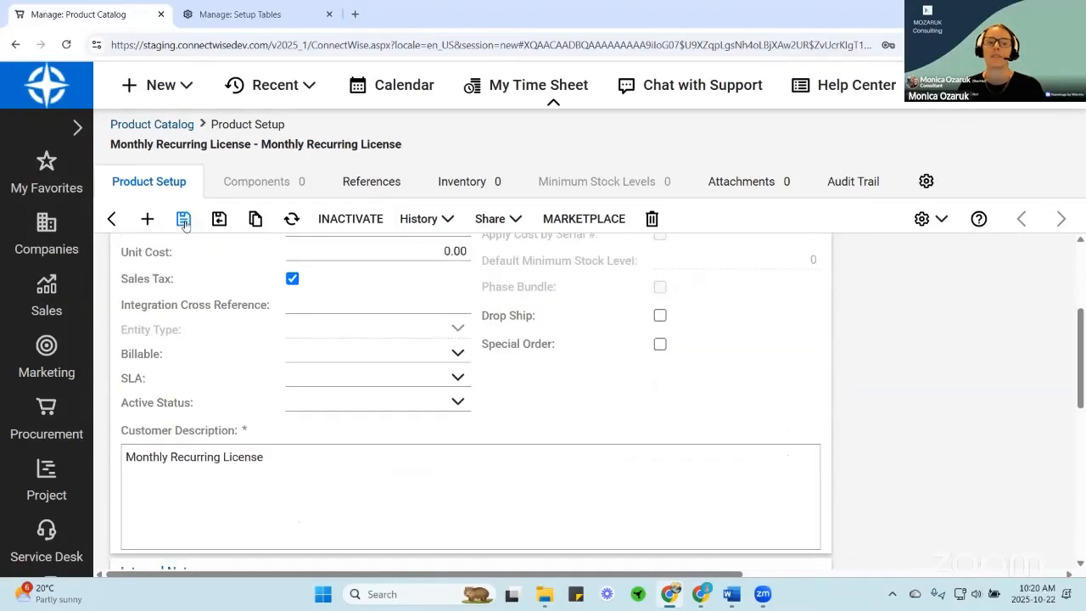
- Save the Monthly Recurring License product and enable recurrence for it
{"action": "left_click", "coordinate": [184, 220]}
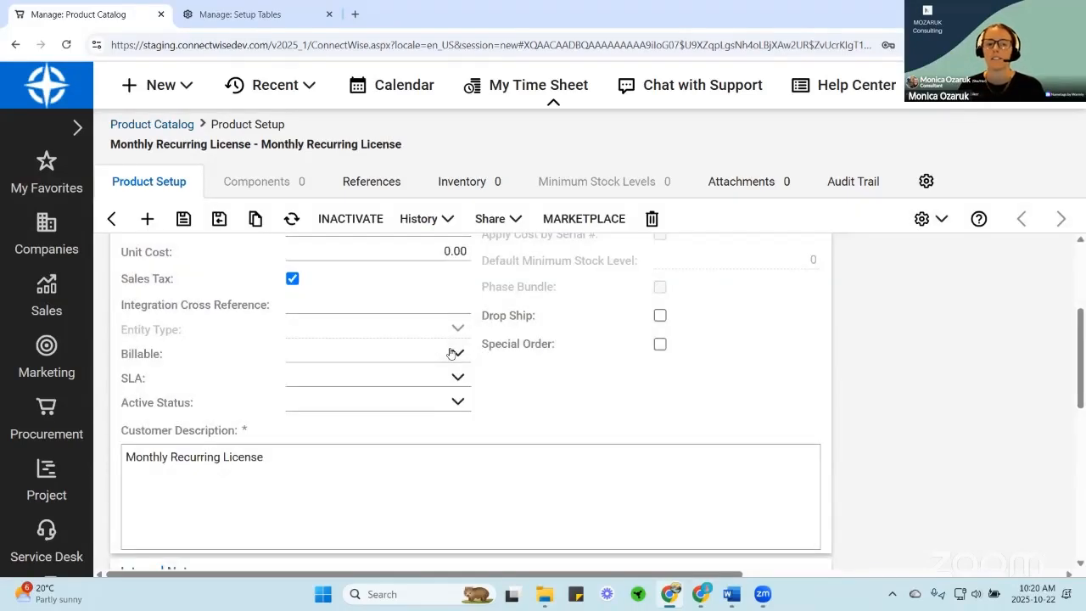
{"action": "scroll", "coordinate": [518, 316], "scroll_direction": "down", "scroll_amount": 2}
{"action": "scroll", "coordinate": [526, 314], "scroll_direction": "down", "scroll_amount": 5}
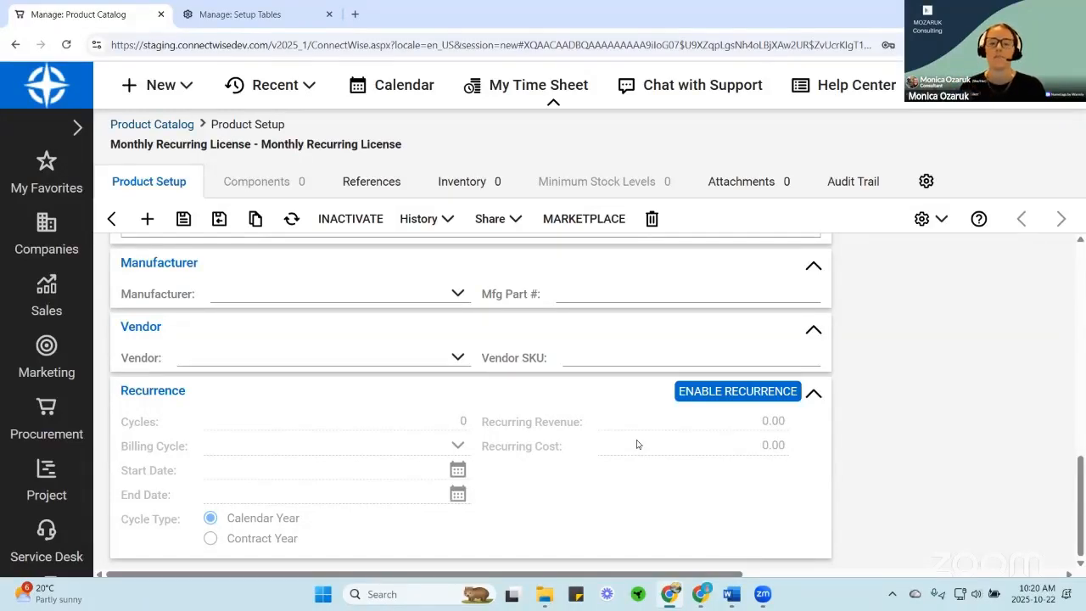
{"action": "left_click", "coordinate": [738, 391]}
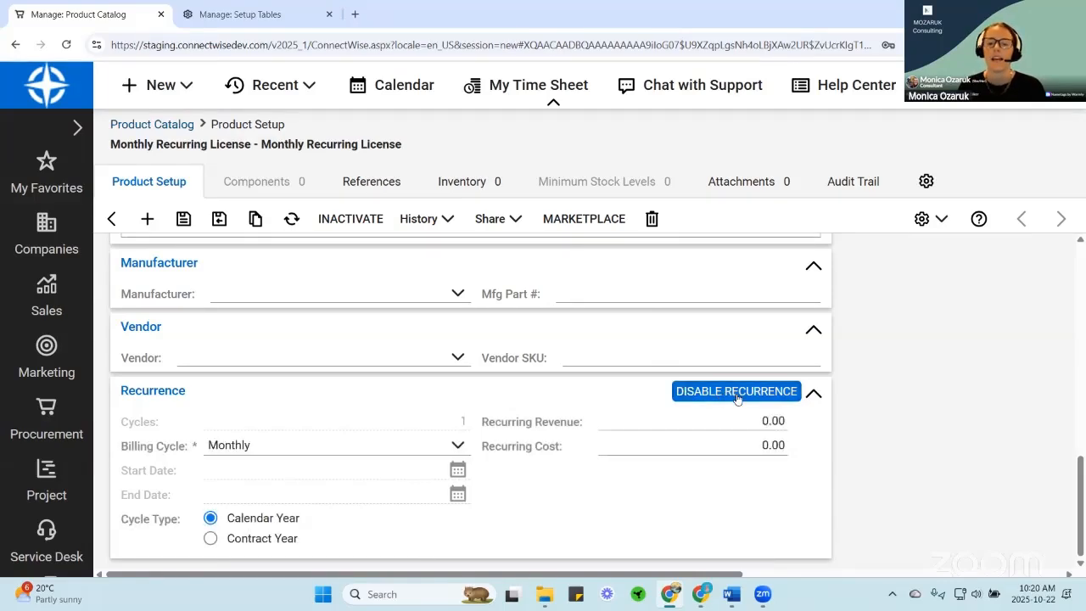
- Set the product's Recurring Revenue to 3.00 and its Recurring Cost to 1.50
{"action": "left_click", "coordinate": [734, 421]}
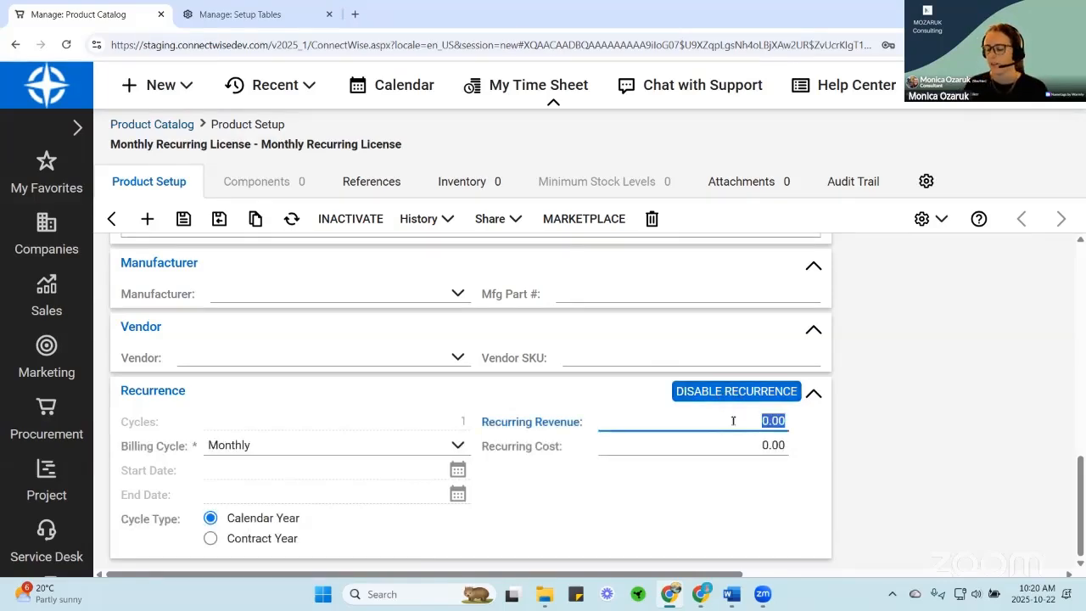
{"action": "type", "text": "3.00"}
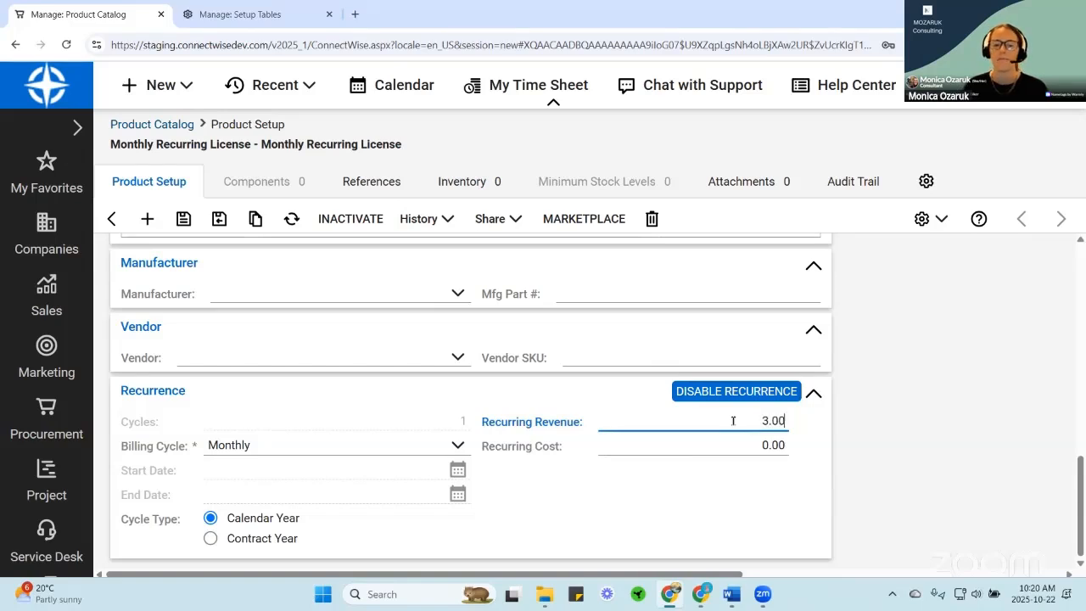
{"action": "left_click", "coordinate": [735, 446]}
{"action": "type", "text": "1.50"}
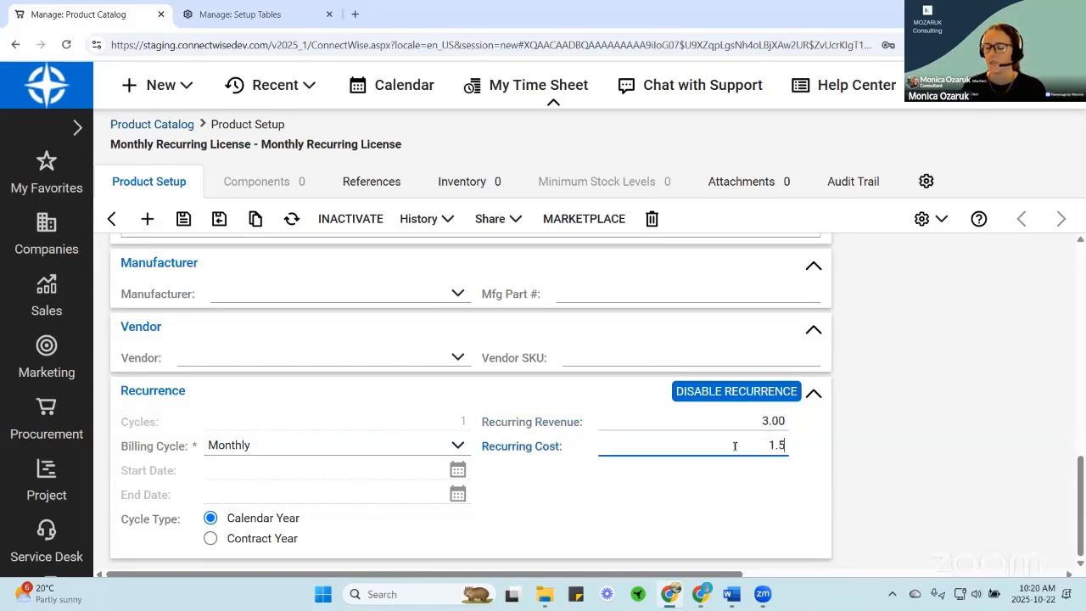
{"action": "left_click", "coordinate": [731, 477]}
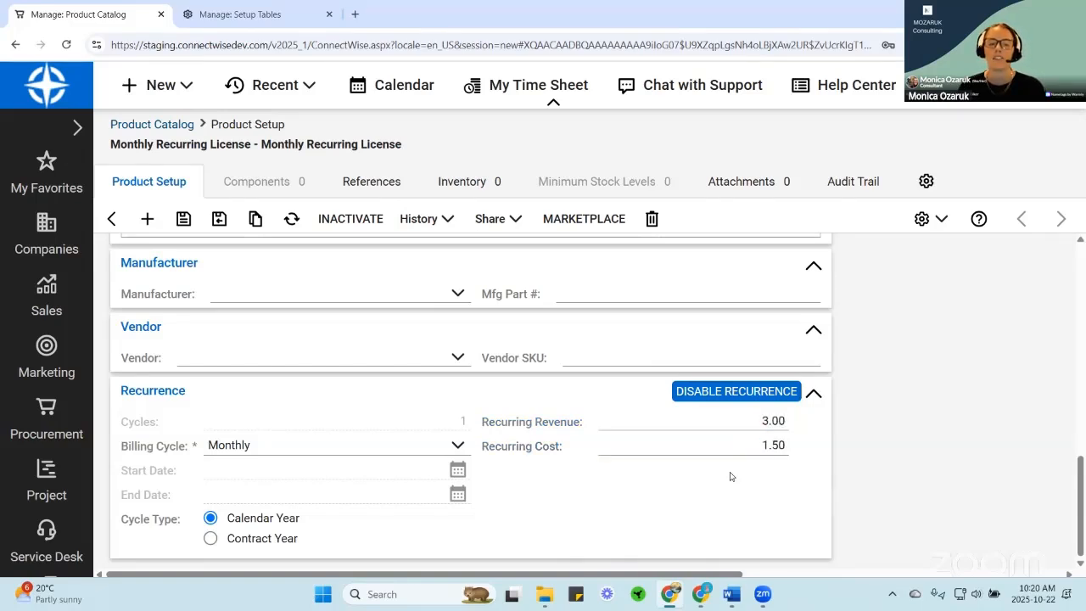
- Set the recurrence to a Monthly Billing Cycle with Contract Year as the Cycle Type, and save the product
{"action": "left_click", "coordinate": [456, 448]}
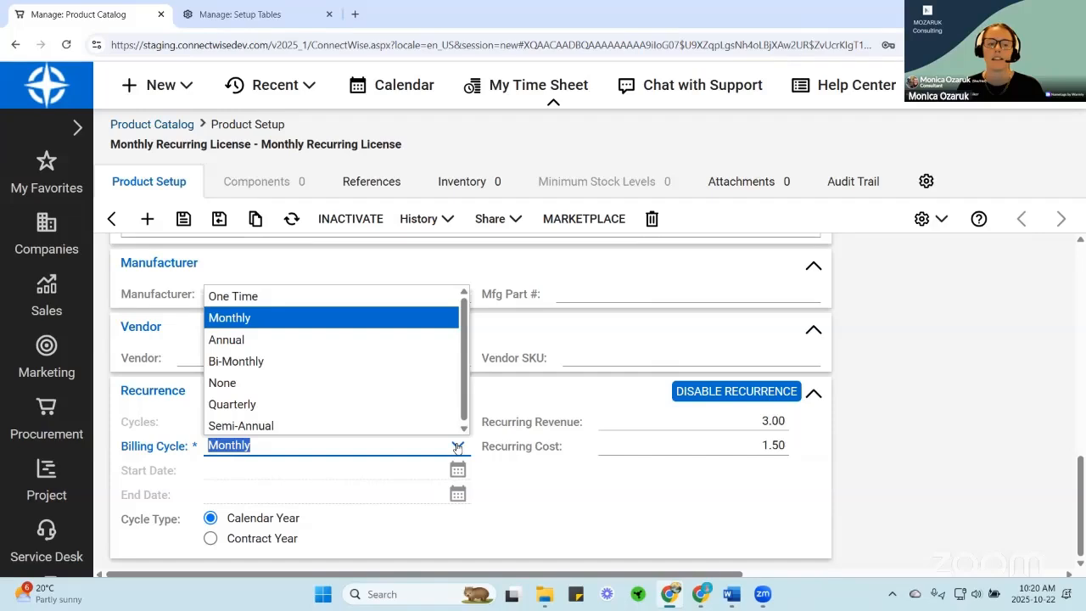
{"action": "left_click", "coordinate": [355, 319]}
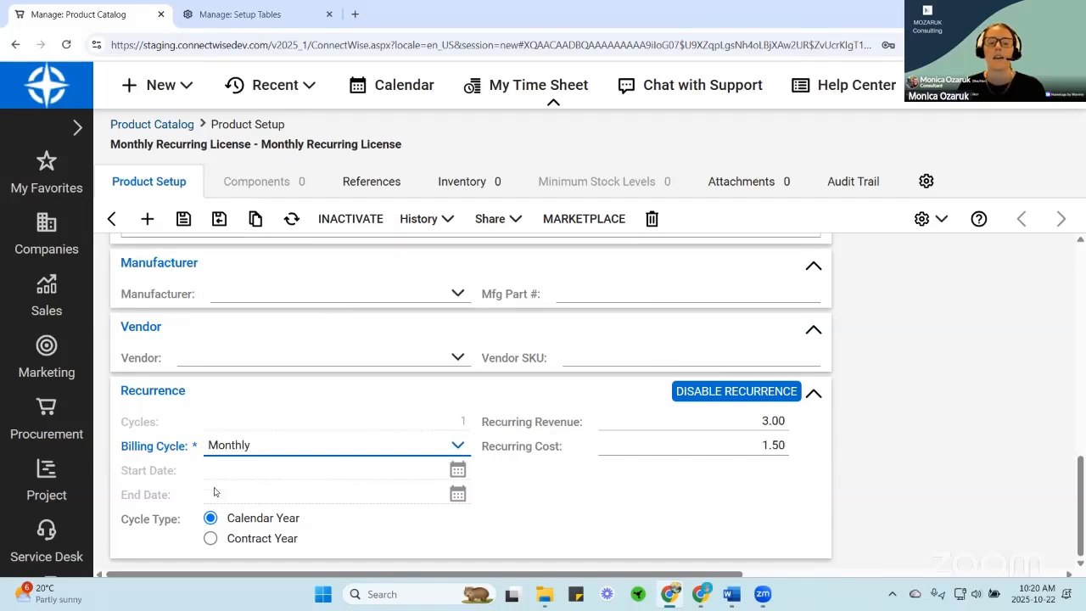
{"action": "left_click", "coordinate": [211, 539]}
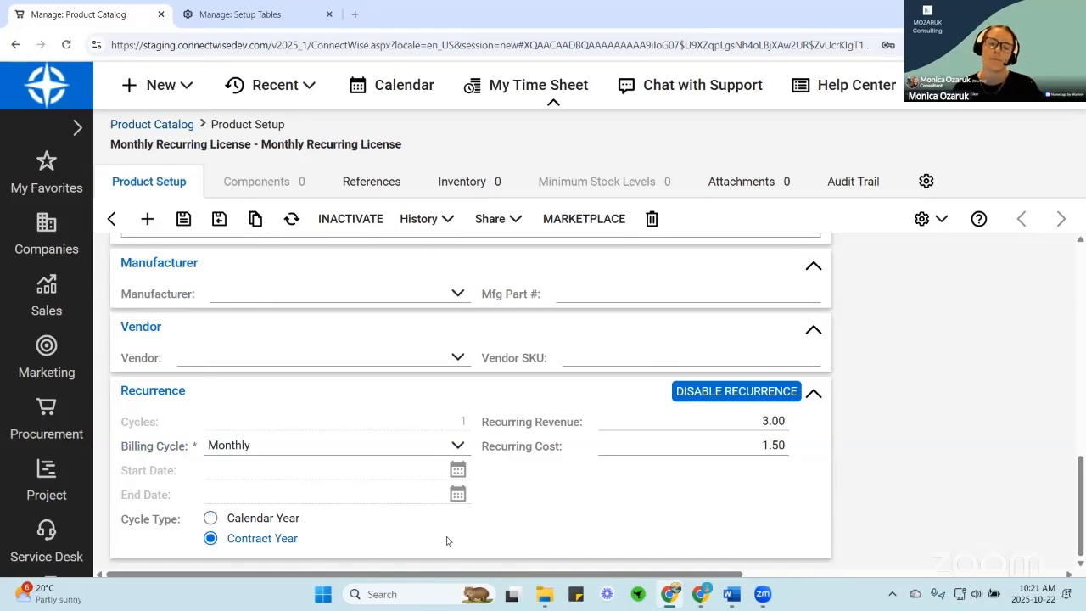
{"action": "left_click", "coordinate": [735, 419]}
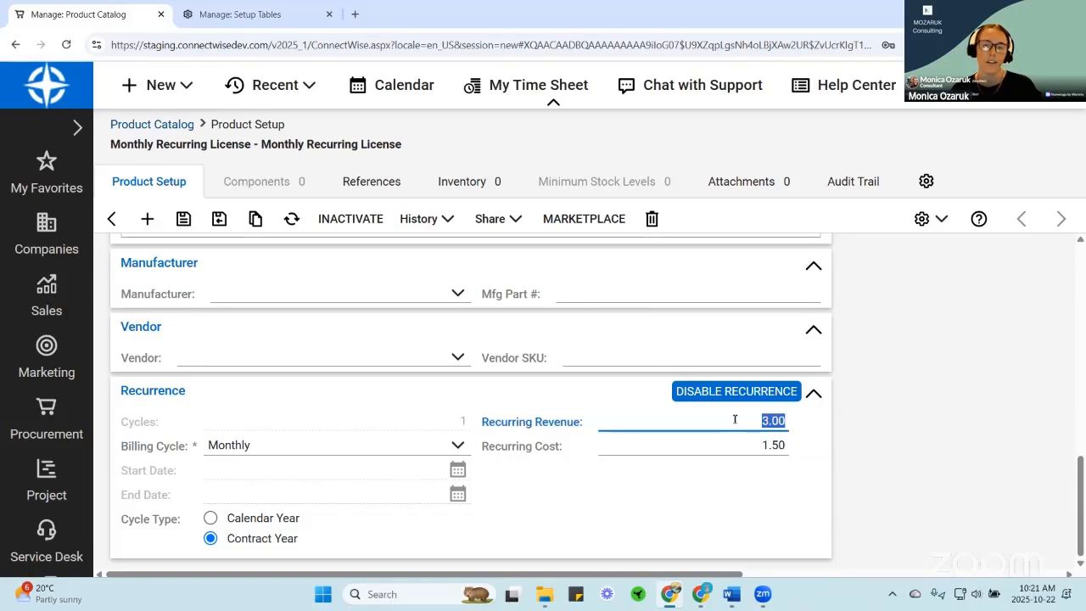
{"action": "left_click", "coordinate": [314, 450]}
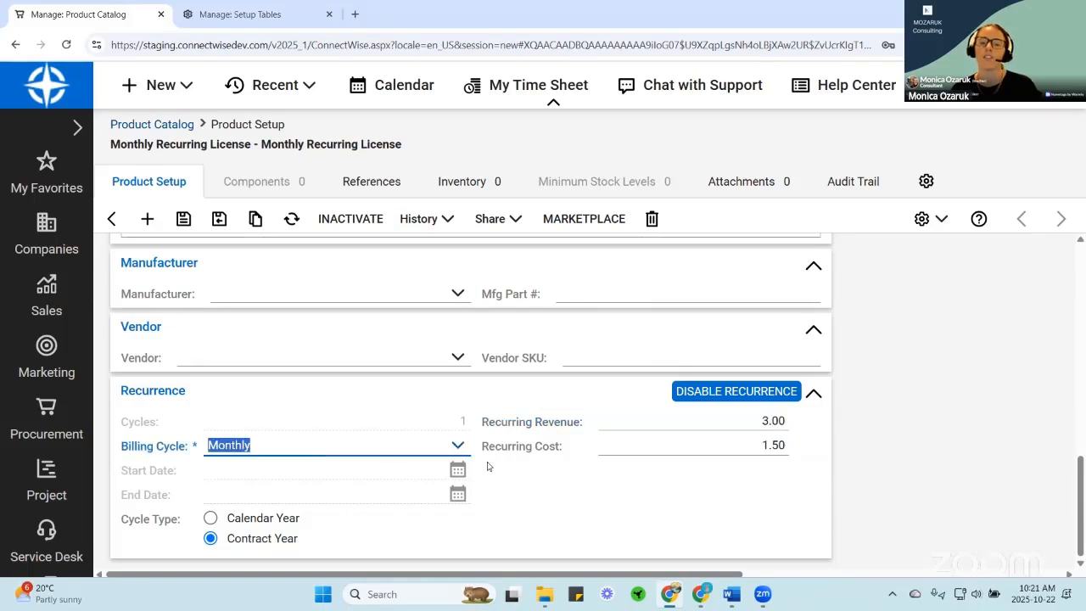
{"action": "left_click", "coordinate": [650, 449]}
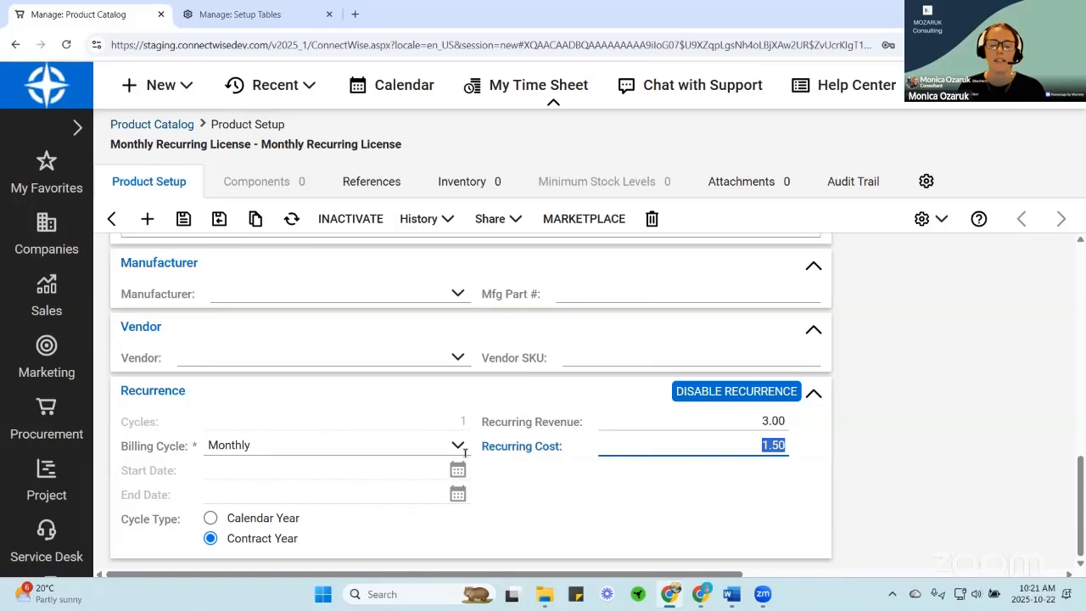
{"action": "left_click", "coordinate": [408, 439]}
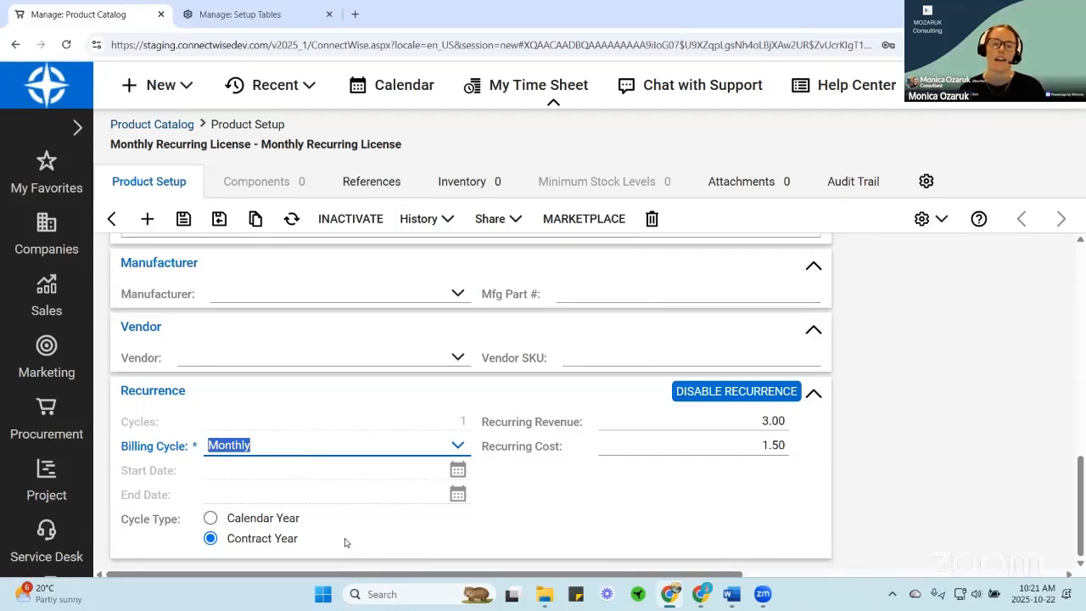
{"action": "left_click", "coordinate": [183, 220]}
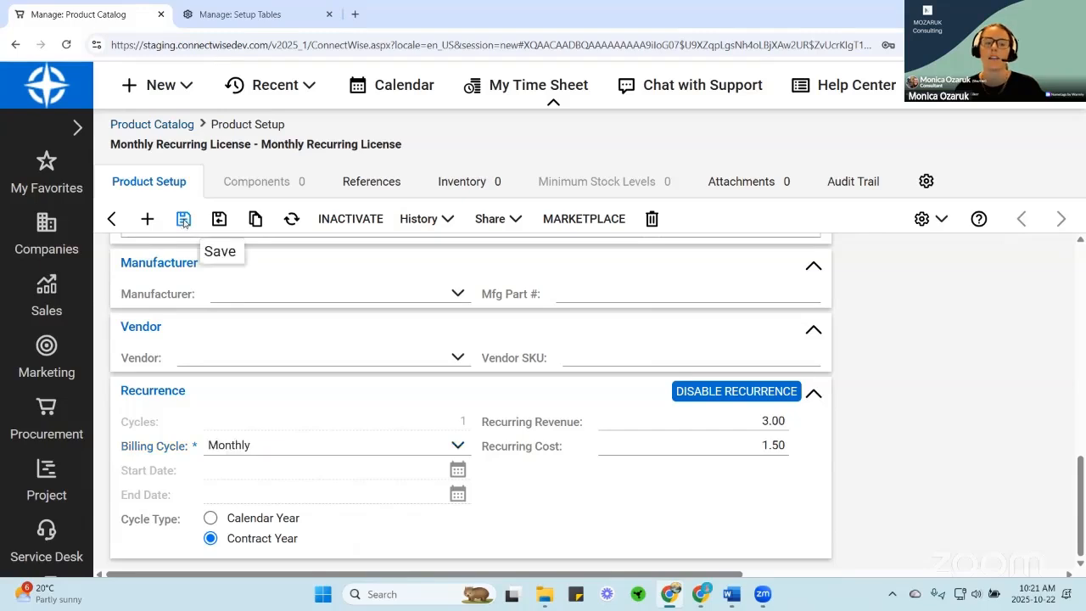
- Review the Cycles, Start Date and Recurring Cost fields in the product's saved Recurrence settings
{"action": "double_click", "coordinate": [464, 421]}
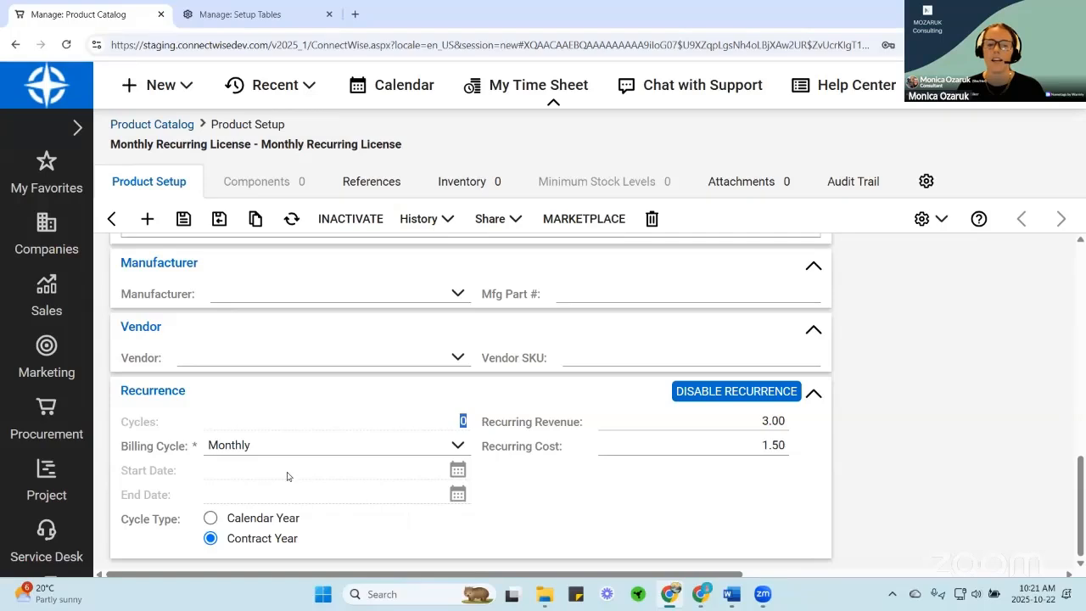
{"action": "left_click", "coordinate": [240, 469]}
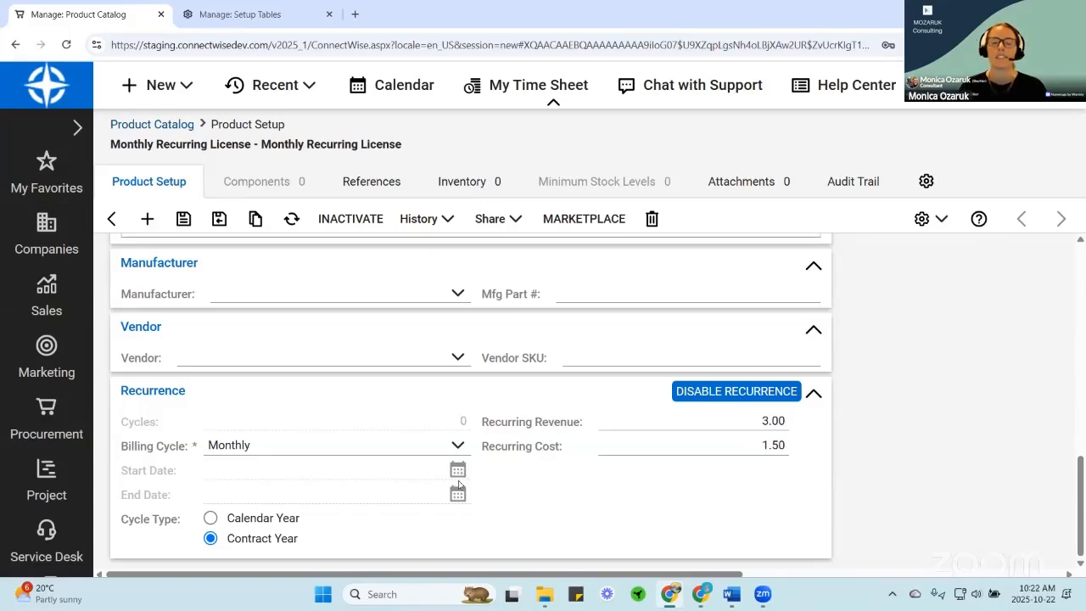
{"action": "left_click", "coordinate": [732, 447]}
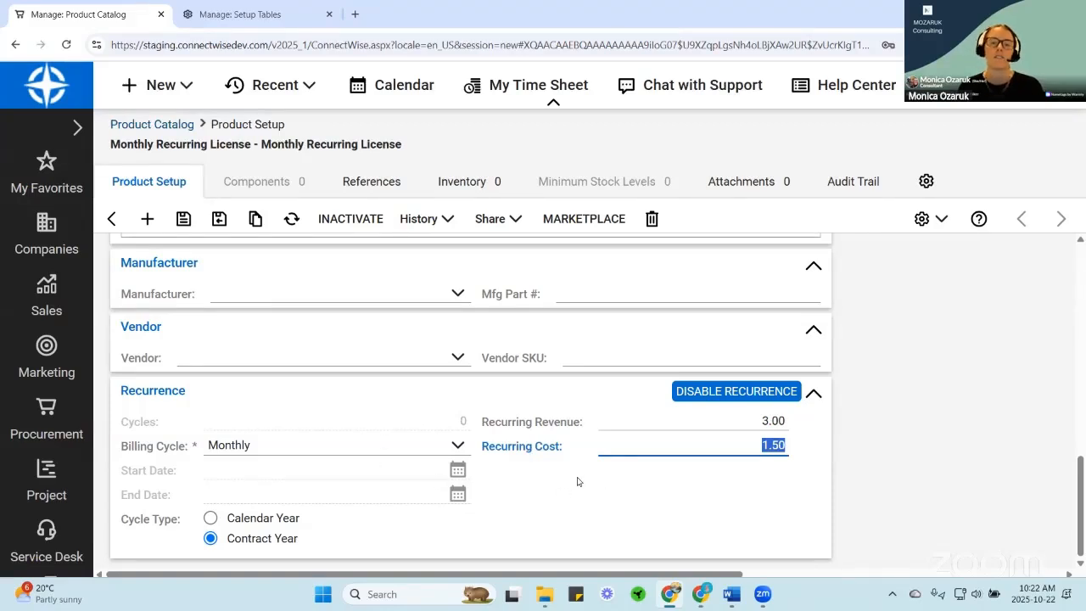
{"action": "scroll", "coordinate": [571, 499], "scroll_direction": "up", "scroll_amount": 1}
{"action": "scroll", "coordinate": [580, 497], "scroll_direction": "down", "scroll_amount": 1}
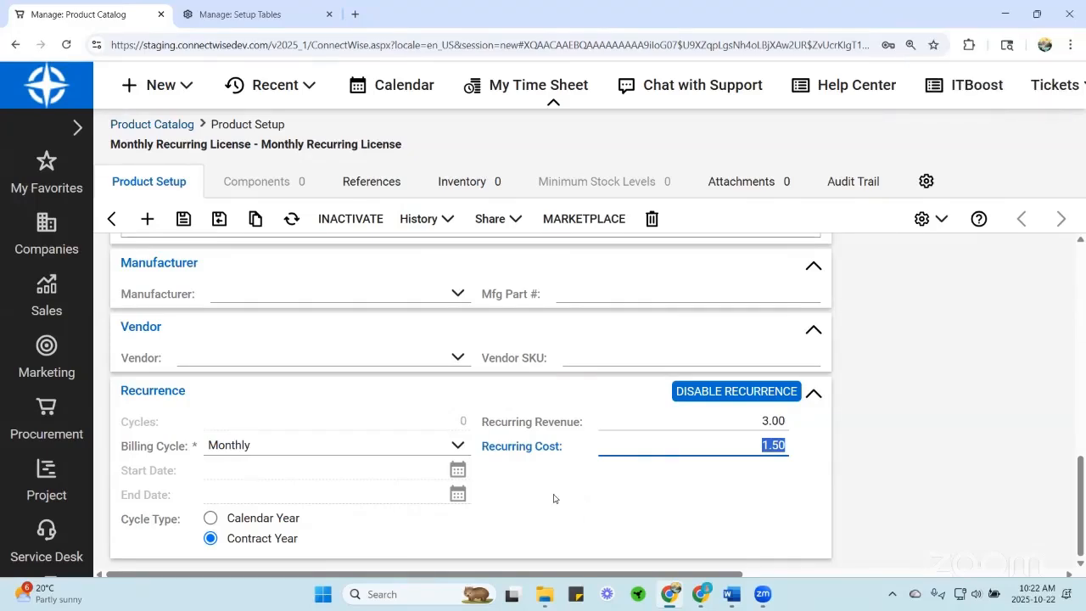
{"action": "scroll", "coordinate": [543, 494], "scroll_direction": "up", "scroll_amount": 3}
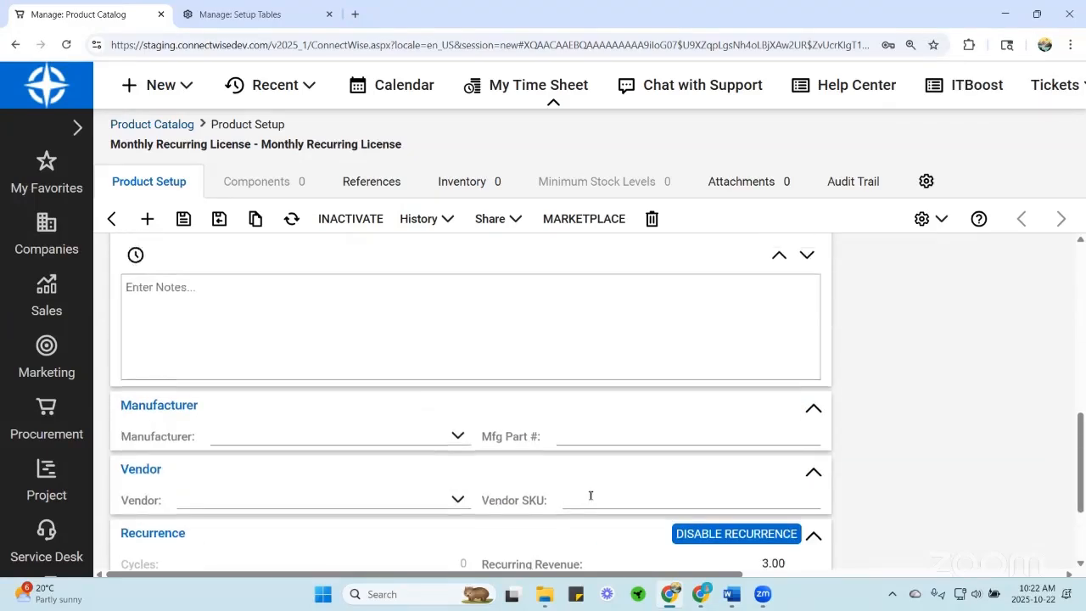
{"action": "scroll", "coordinate": [589, 495], "scroll_direction": "down", "scroll_amount": 3}
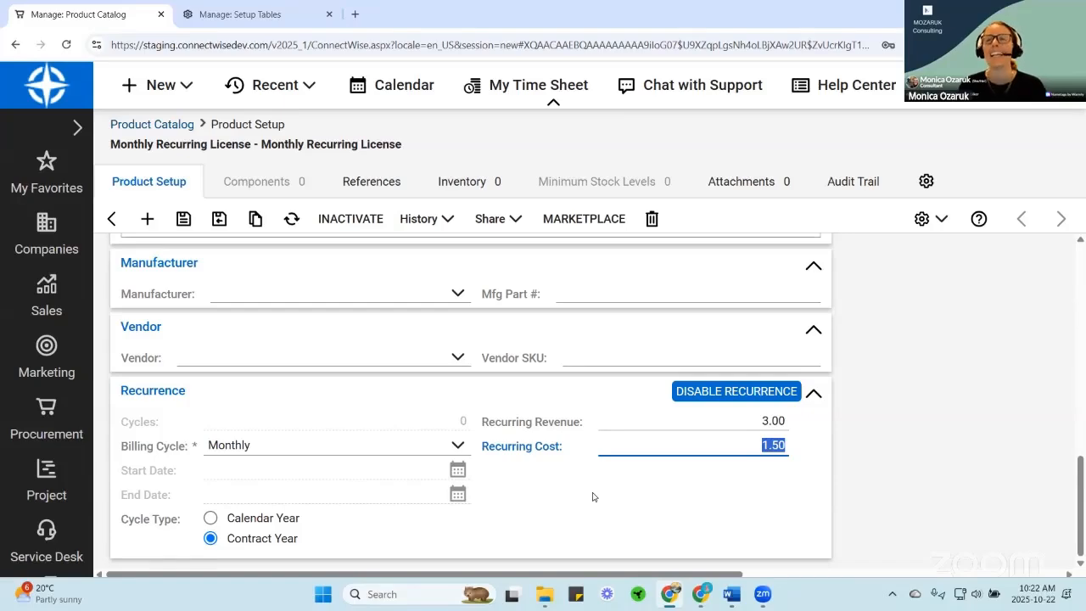
- Find the product in the product catalog by Product ID "monthly" and check its Recurring Revenue and Recurring Cost columns
{"action": "left_click", "coordinate": [113, 219]}
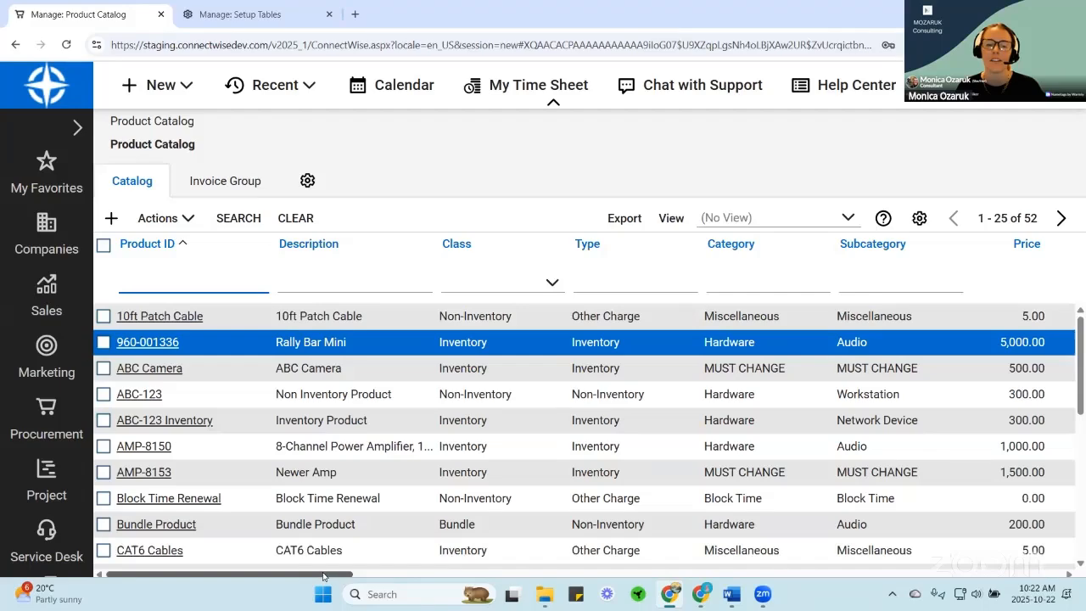
{"action": "type", "text": "monthly"}
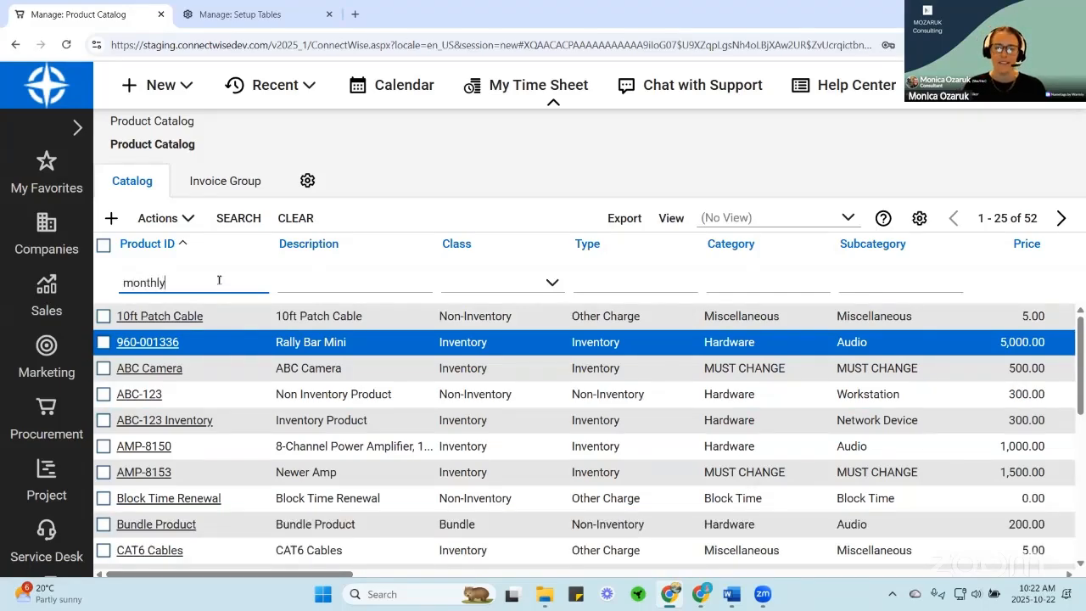
{"action": "key", "text": "Return"}
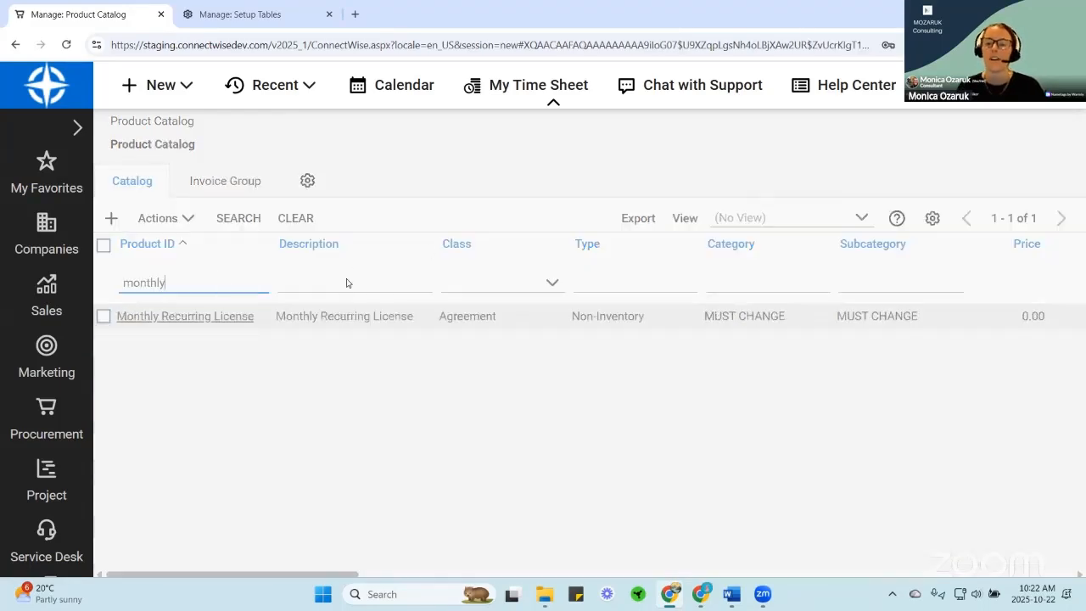
{"action": "left_click", "coordinate": [110, 219]}
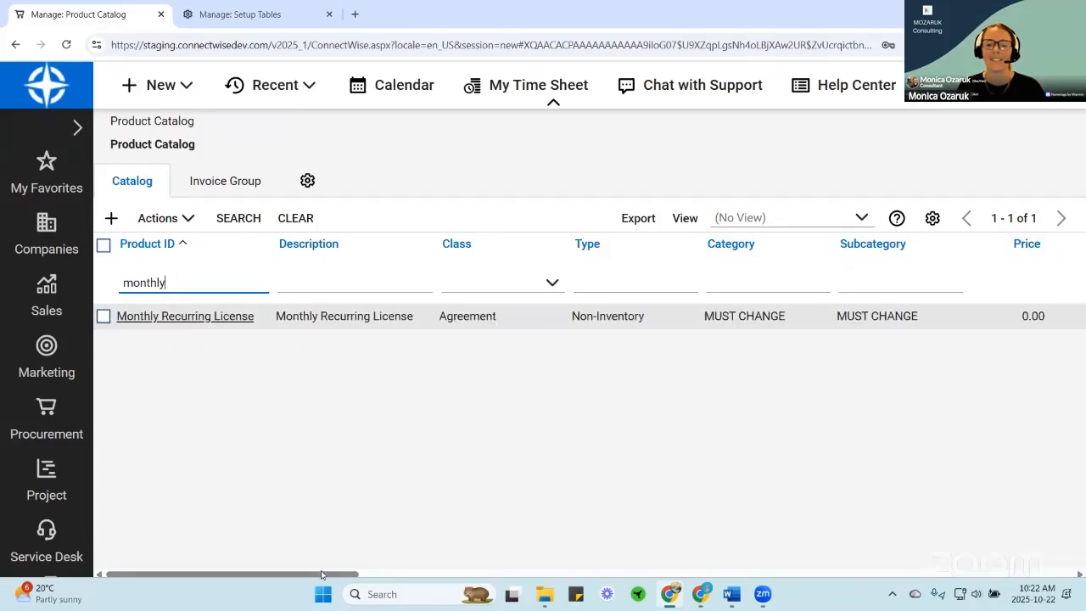
{"action": "left_click_drag", "start_coordinate": [314, 576], "coordinate": [428, 578]}
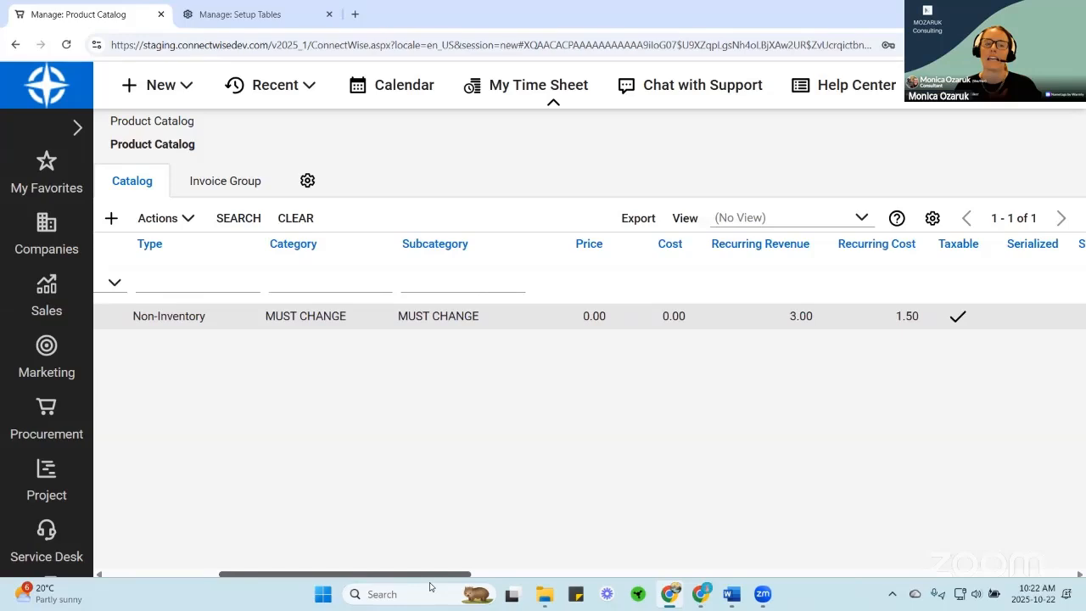
{"action": "left_click_drag", "start_coordinate": [430, 587], "coordinate": [284, 561]}
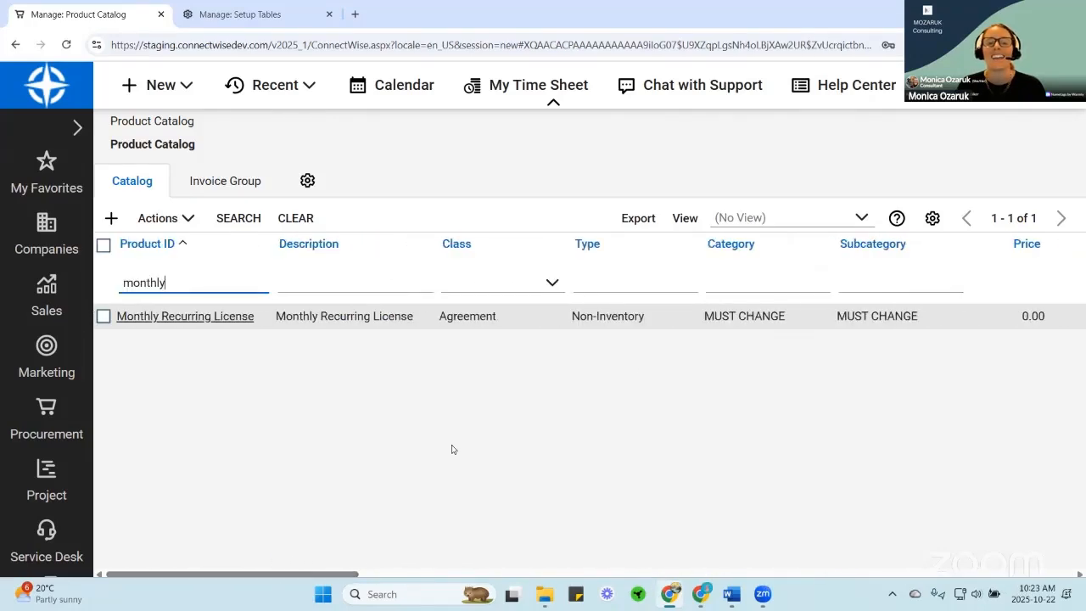
- Examine the visible columns in the catalog's List View Configuration, including Recurring Revenue and Recurring Cost, and close it without changes
{"action": "left_click", "coordinate": [933, 221]}
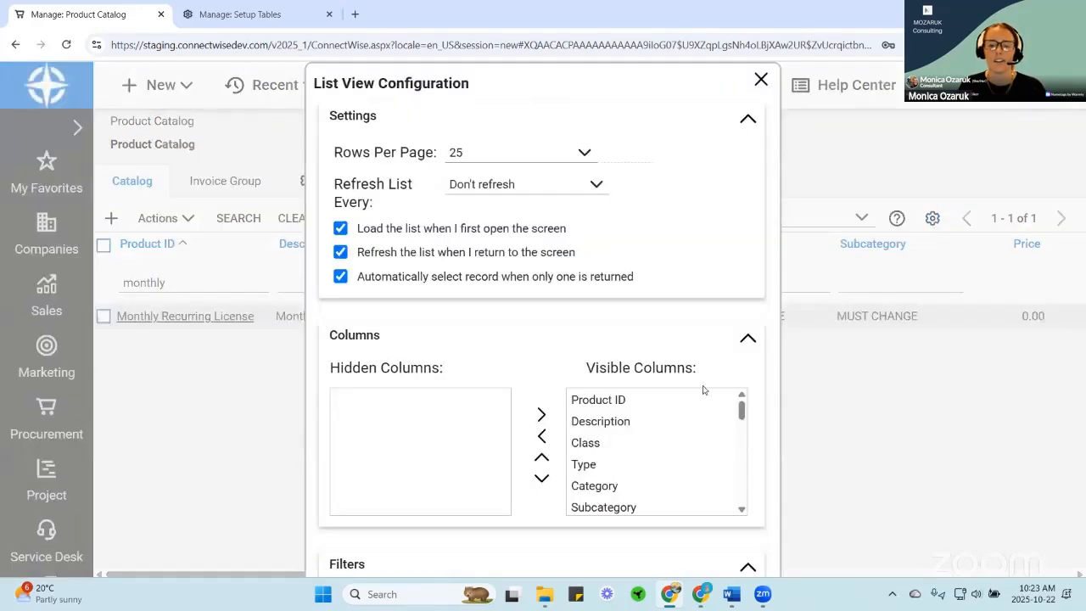
{"action": "scroll", "coordinate": [675, 429], "scroll_direction": "down", "scroll_amount": 2}
{"action": "scroll", "coordinate": [675, 433], "scroll_direction": "down", "scroll_amount": 5}
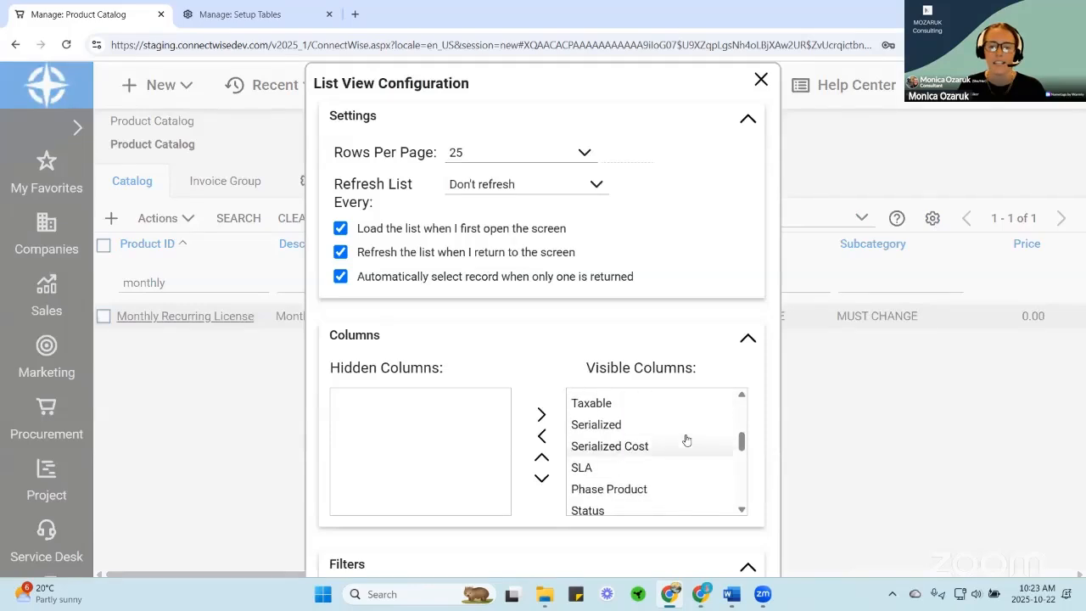
{"action": "scroll", "coordinate": [688, 436], "scroll_direction": "down", "scroll_amount": 5}
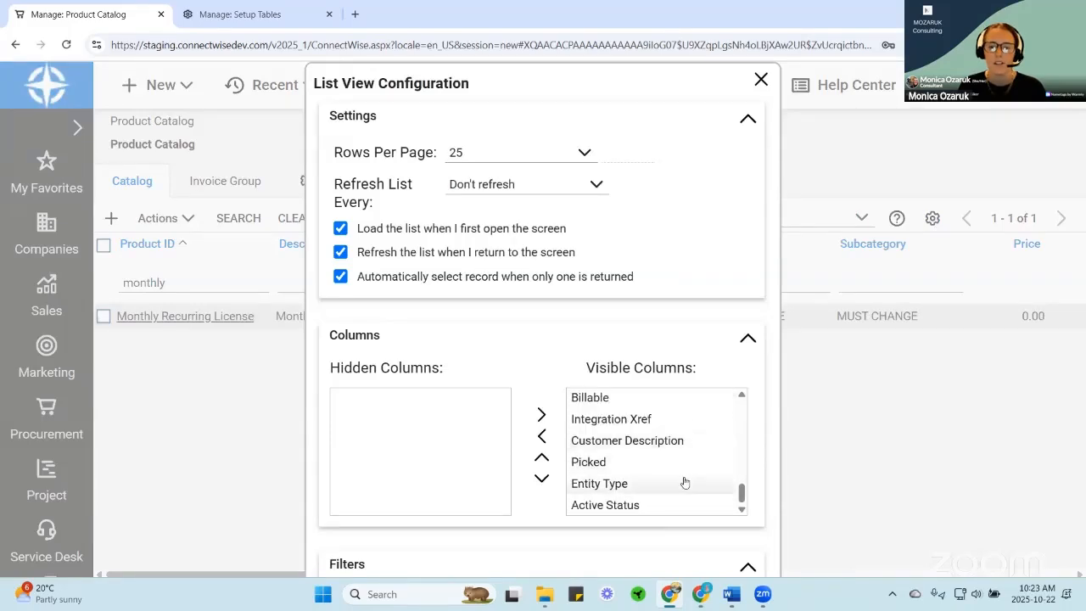
{"action": "scroll", "coordinate": [685, 482], "scroll_direction": "up", "scroll_amount": 15}
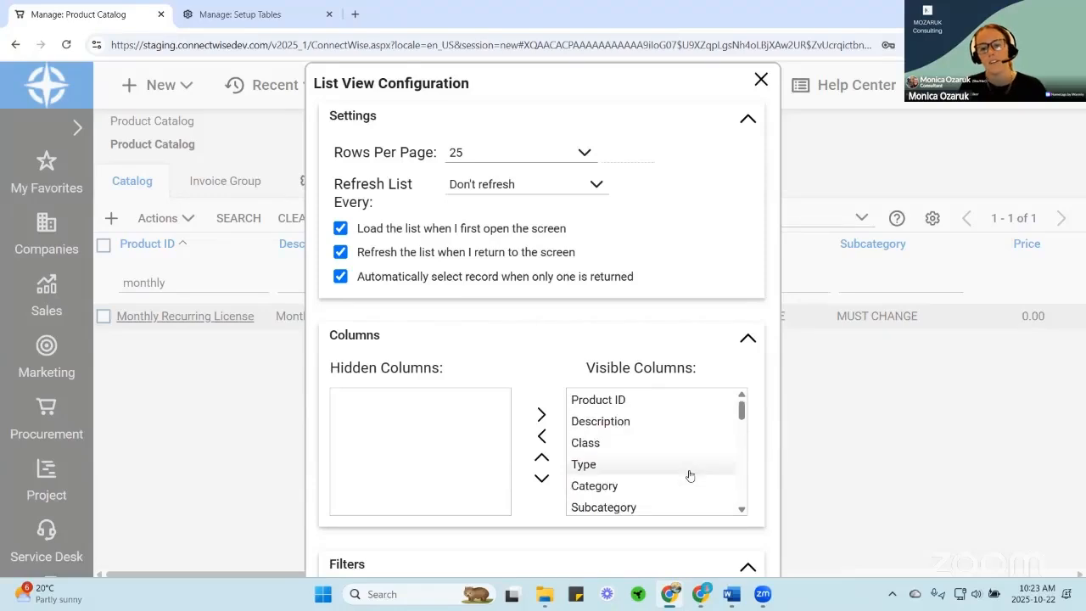
{"action": "scroll", "coordinate": [690, 474], "scroll_direction": "down", "scroll_amount": 3}
{"action": "scroll", "coordinate": [692, 464], "scroll_direction": "up", "scroll_amount": 1}
{"action": "scroll", "coordinate": [692, 461], "scroll_direction": "down", "scroll_amount": 12}
{"action": "scroll", "coordinate": [692, 461], "scroll_direction": "up", "scroll_amount": 10}
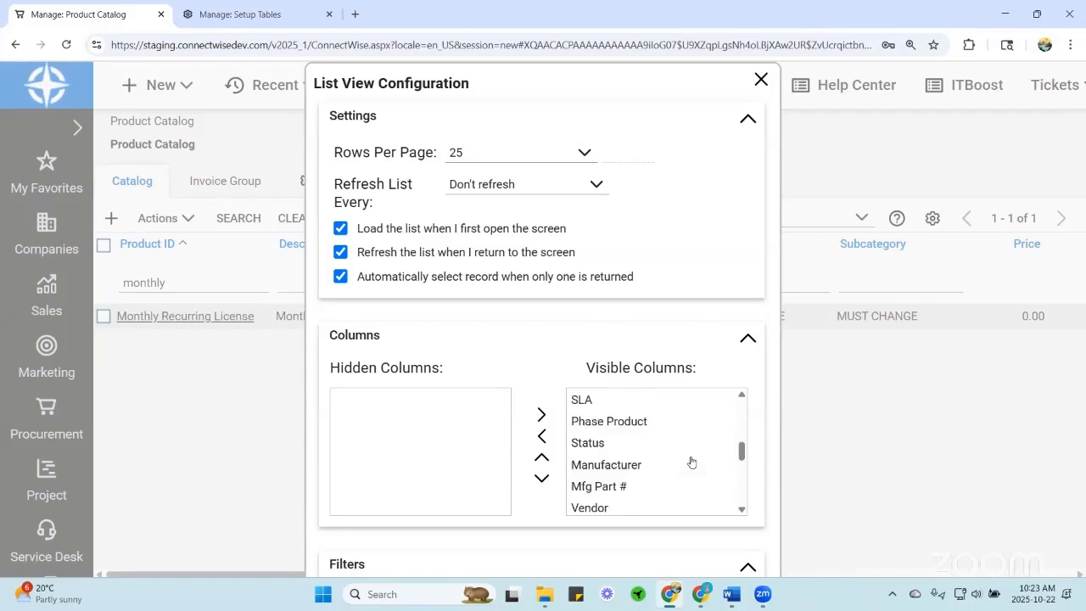
{"action": "scroll", "coordinate": [692, 461], "scroll_direction": "up", "scroll_amount": 3}
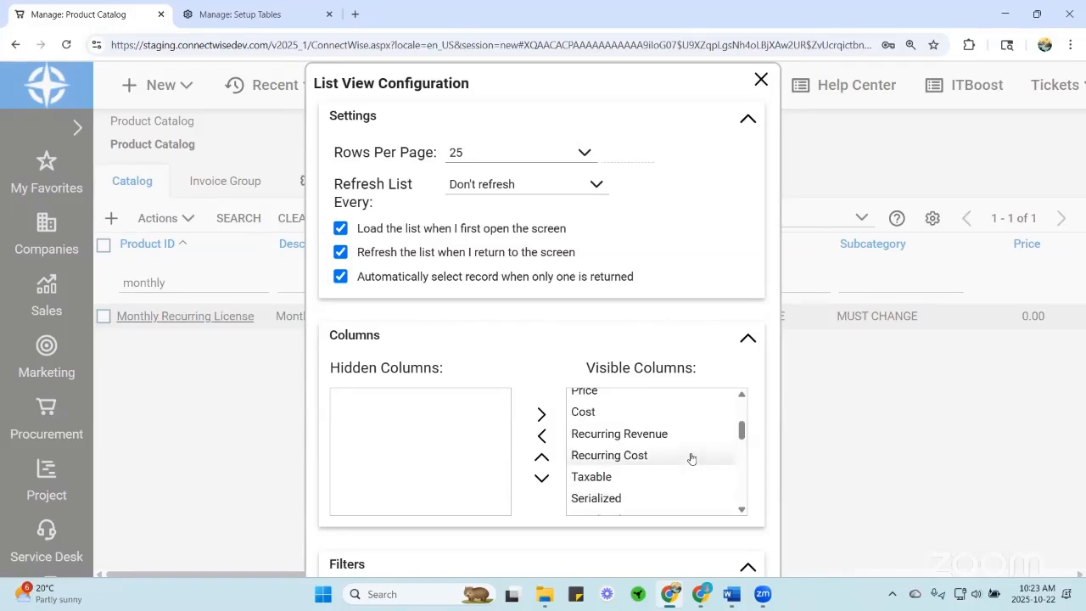
{"action": "left_click", "coordinate": [761, 80]}
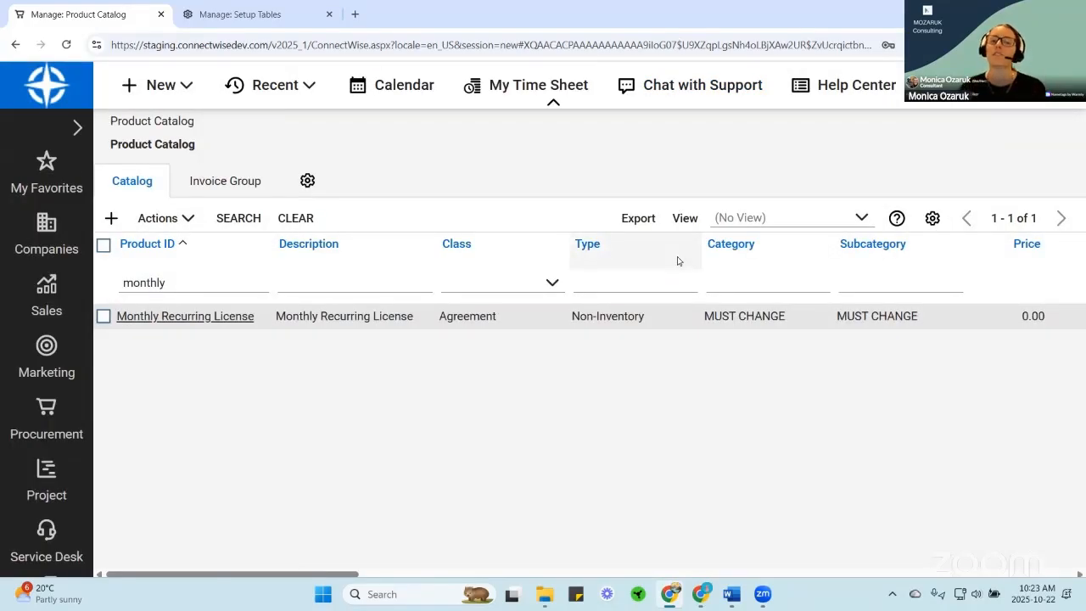
{"action": "left_click_drag", "start_coordinate": [279, 577], "coordinate": [182, 560]}
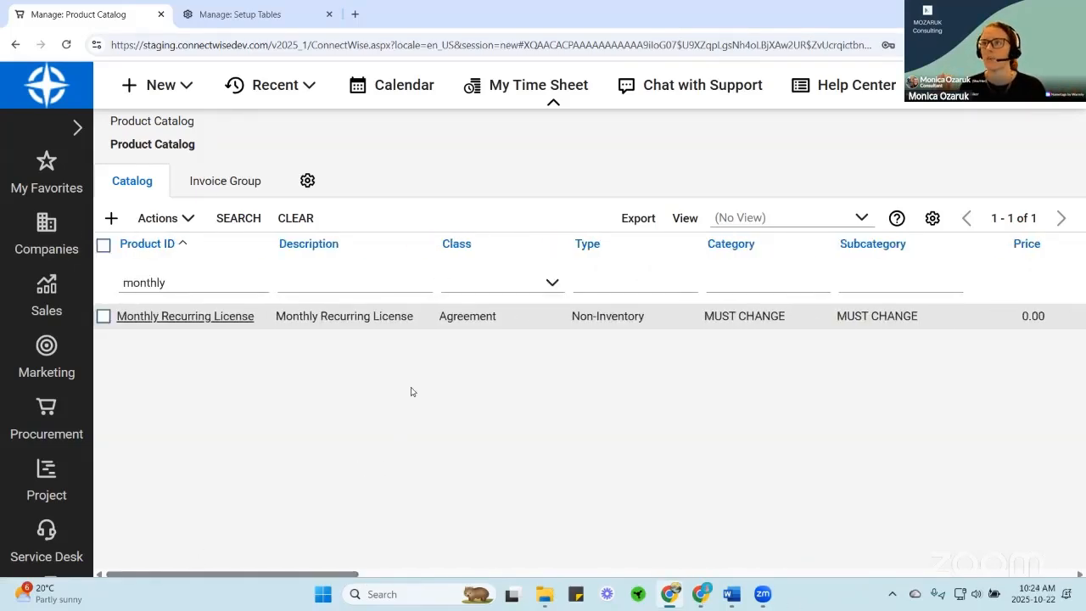
- Open the Monthly Recurring License product briefly and check its Recurring Revenue and Recurring Cost columns in the catalog list
{"action": "left_click", "coordinate": [226, 318]}
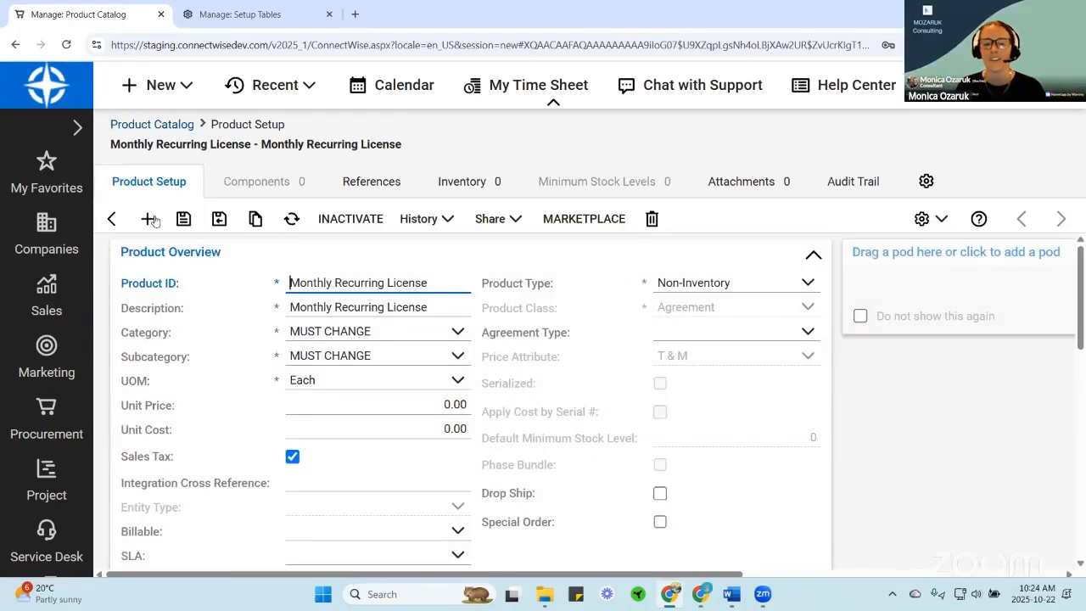
{"action": "left_click", "coordinate": [113, 220]}
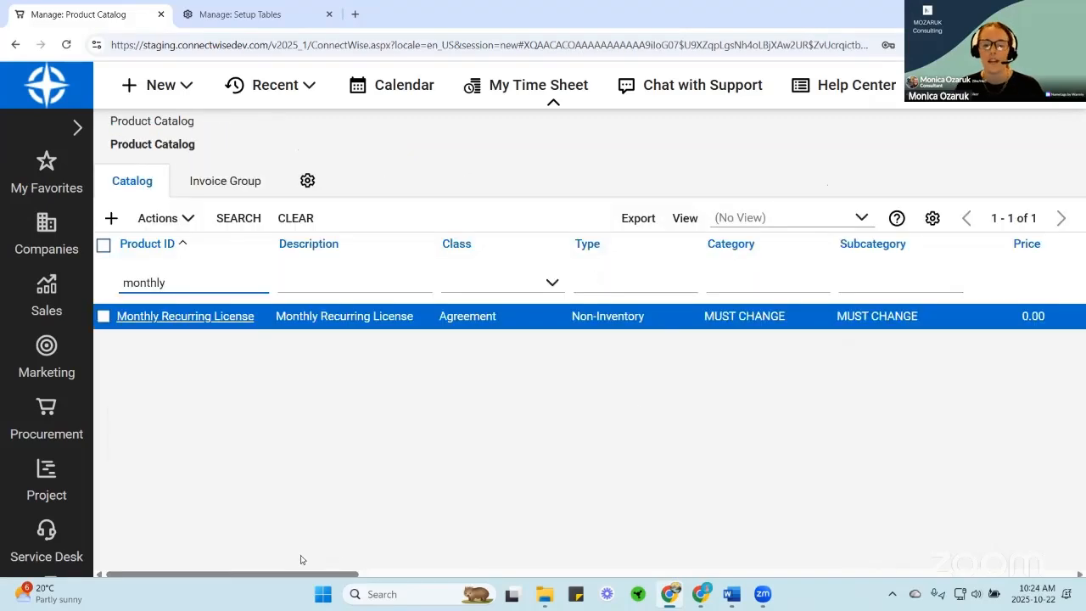
{"action": "left_click_drag", "start_coordinate": [298, 574], "coordinate": [494, 578]}
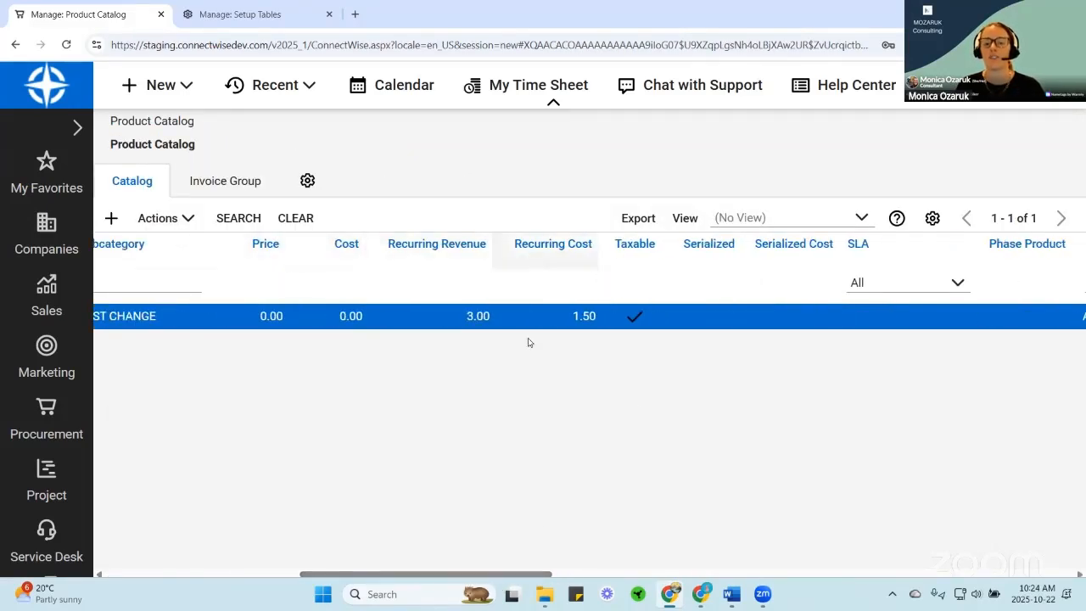
{"action": "left_click_drag", "start_coordinate": [487, 578], "coordinate": [258, 577]}
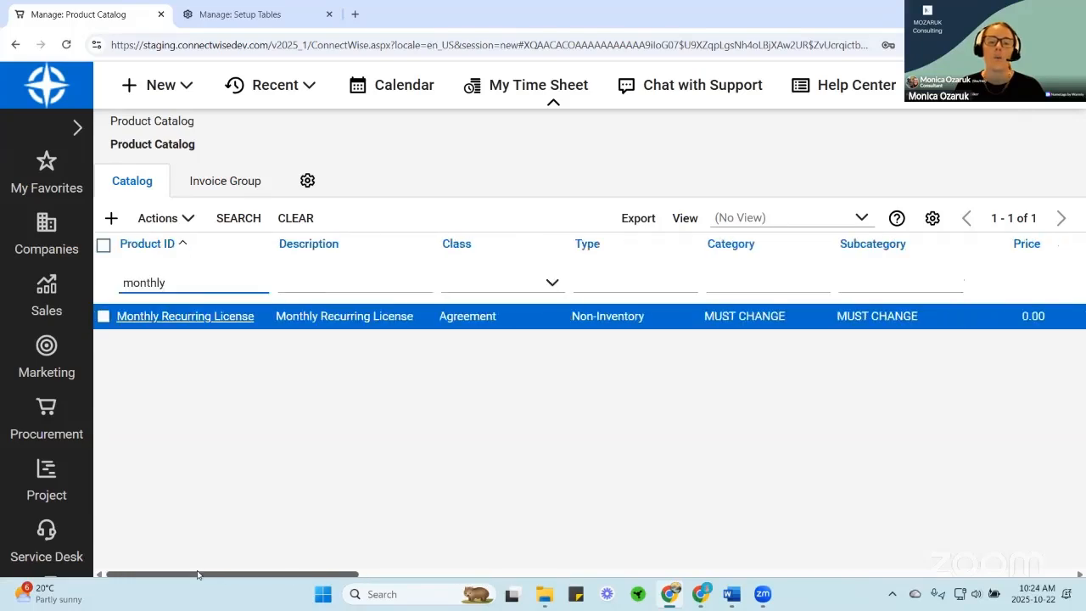
- Open the Monthly Recurring License product and review its Product Overview and Recurrence settings
{"action": "left_click", "coordinate": [185, 316]}
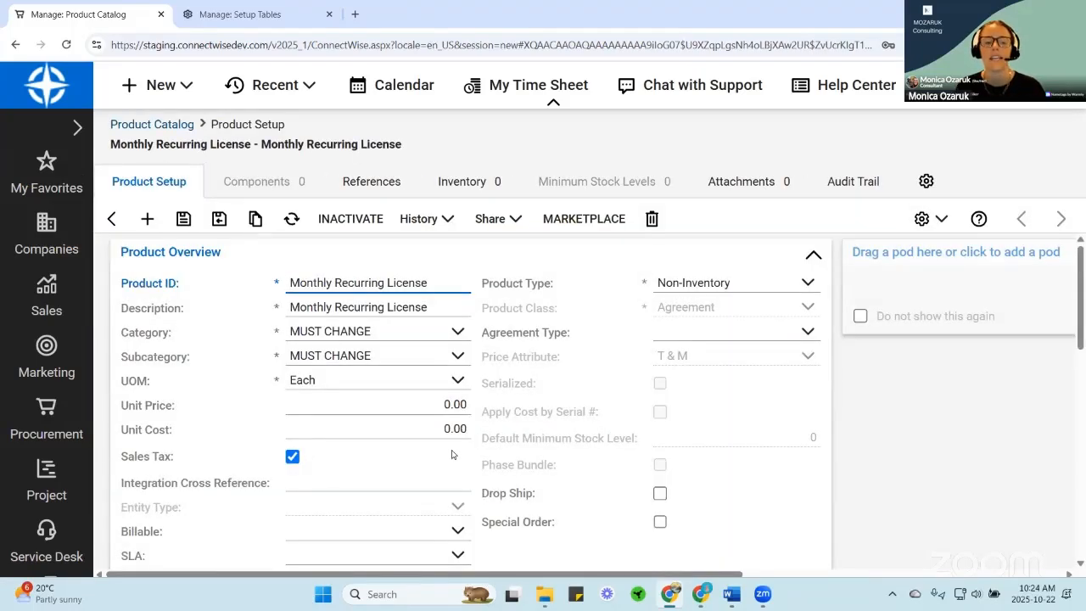
{"action": "scroll", "coordinate": [537, 447], "scroll_direction": "down", "scroll_amount": 2}
{"action": "scroll", "coordinate": [536, 446], "scroll_direction": "down", "scroll_amount": 8}
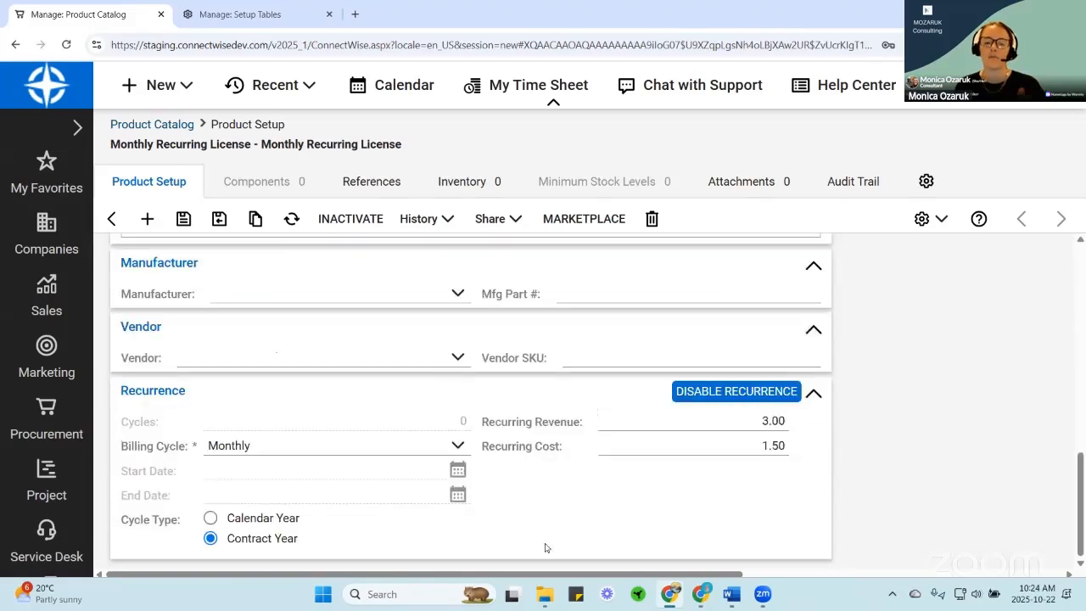
{"action": "scroll", "coordinate": [598, 500], "scroll_direction": "up", "scroll_amount": 10}
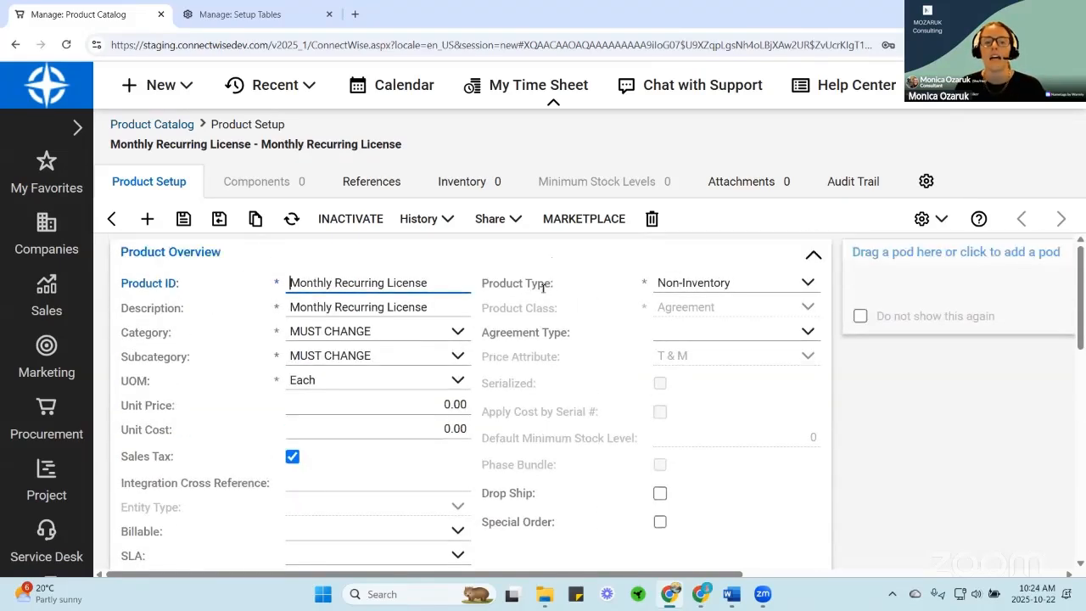
- Examine the available Product Type options alongside the product's Product Class, keeping Non-Inventory selected
{"action": "left_click", "coordinate": [808, 284]}
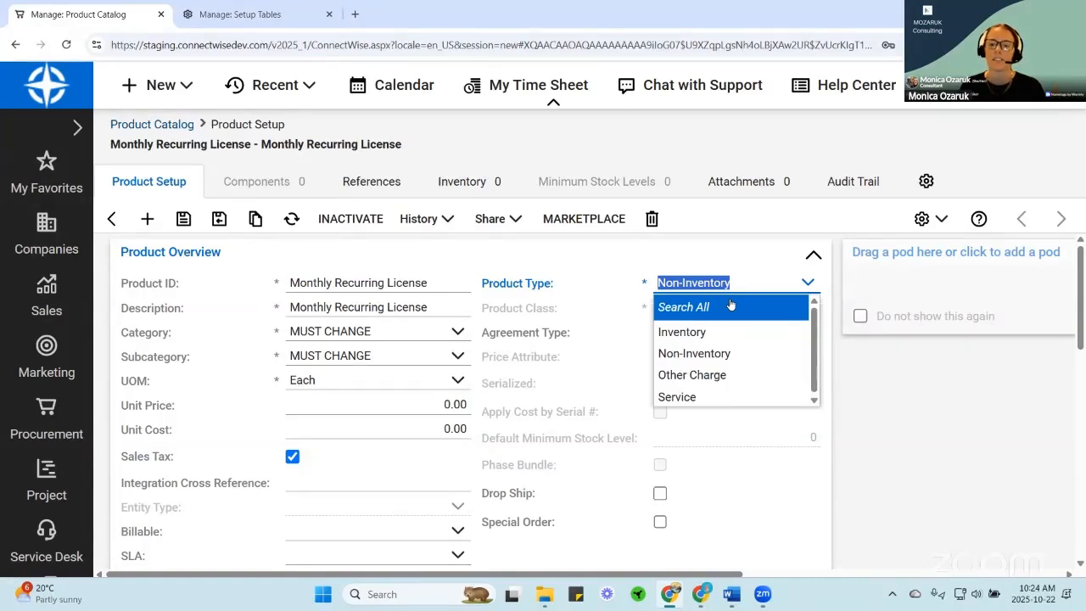
{"action": "left_click", "coordinate": [835, 320]}
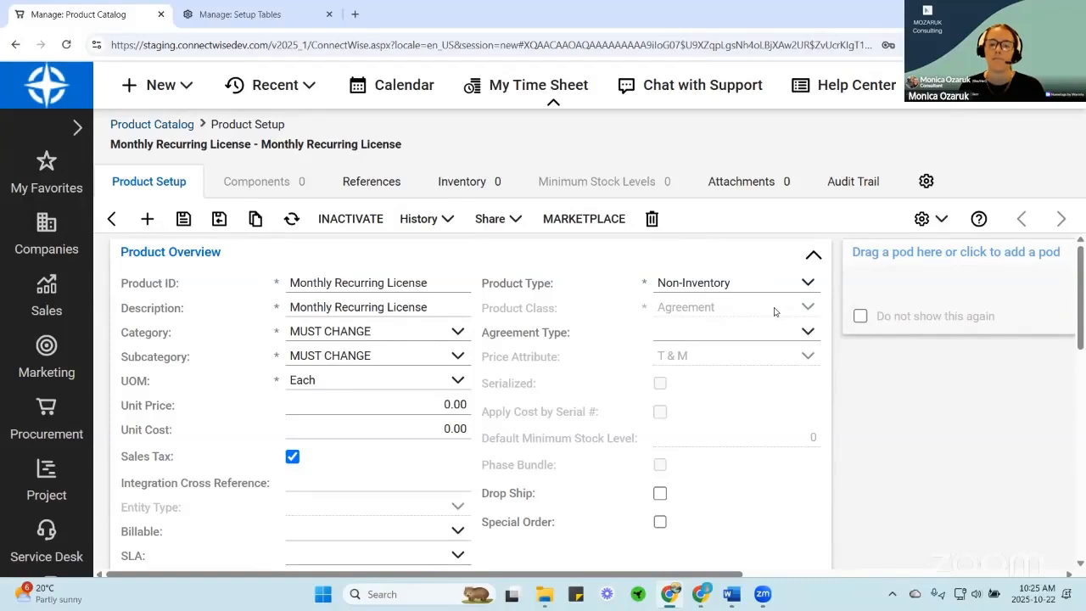
{"action": "double_click", "coordinate": [666, 310]}
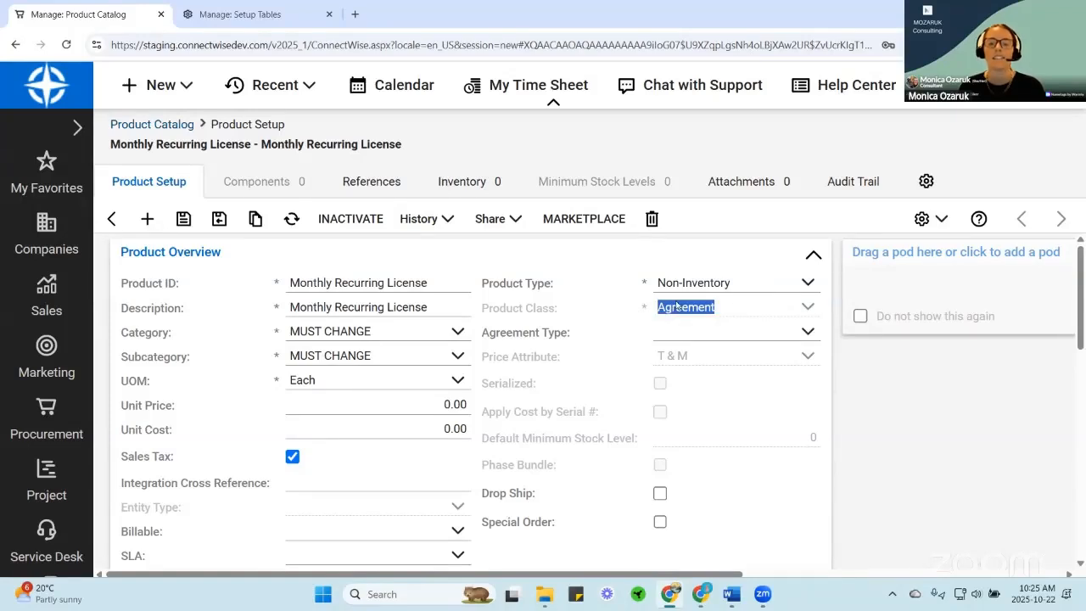
{"action": "left_click", "coordinate": [807, 283]}
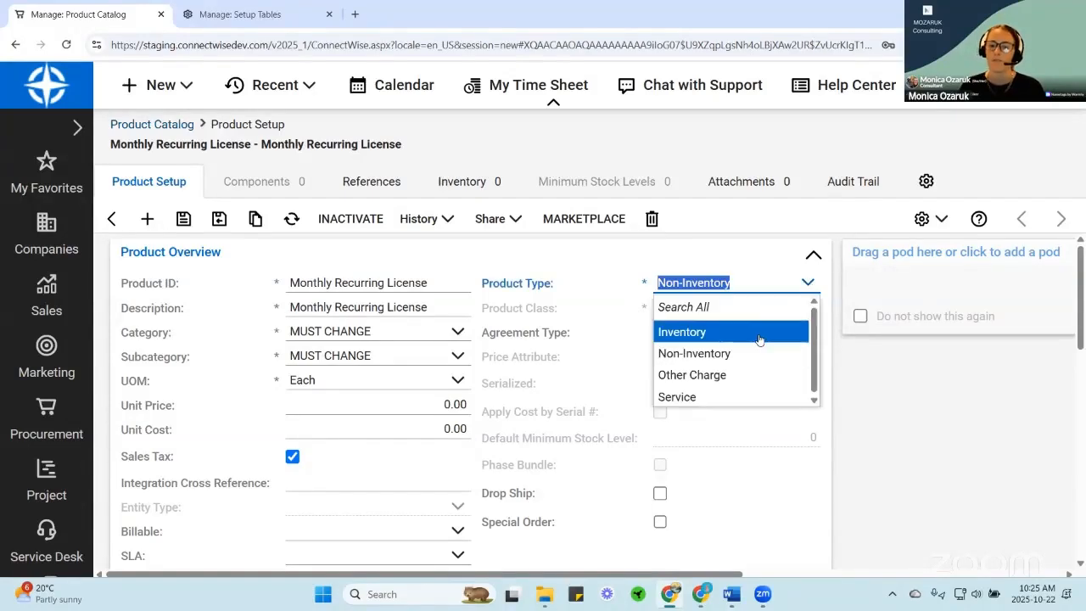
{"action": "left_click", "coordinate": [593, 319]}
{"action": "left_click_drag", "start_coordinate": [718, 312], "coordinate": [624, 312]}
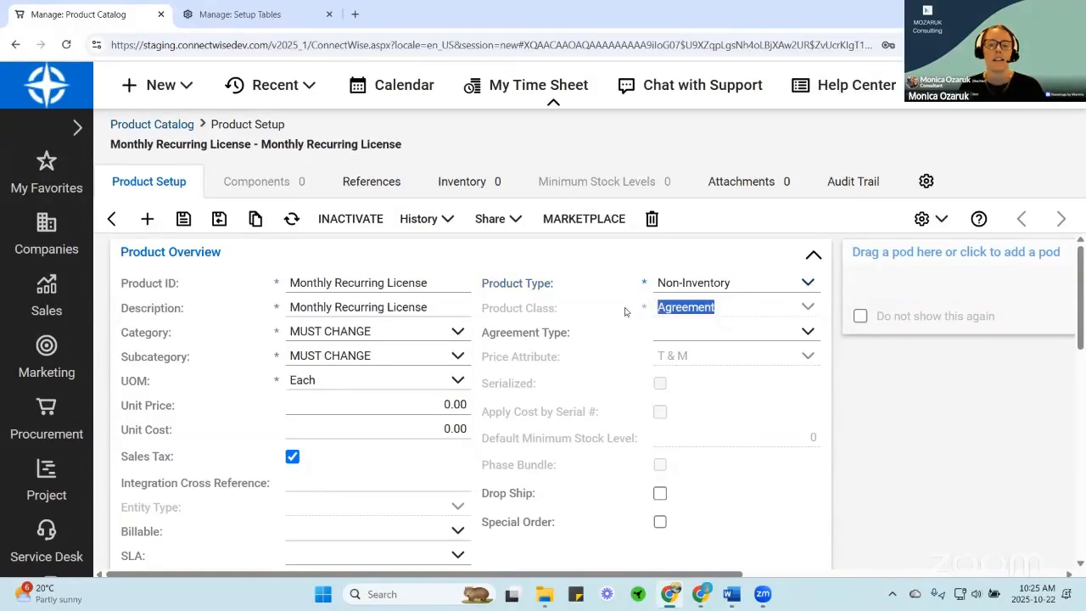
{"action": "left_click", "coordinate": [807, 284]}
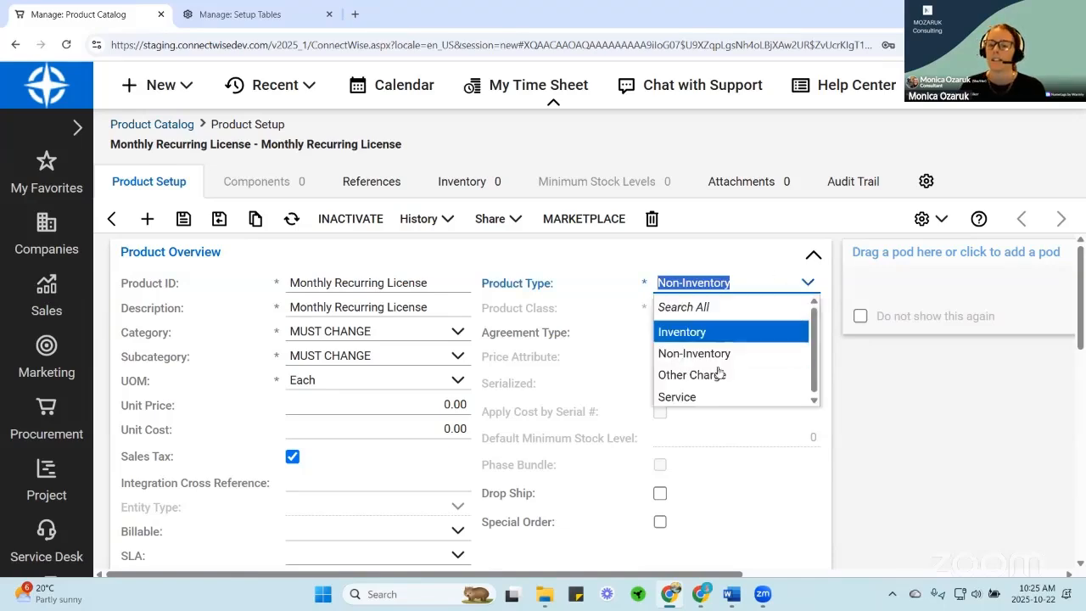
{"action": "left_click", "coordinate": [720, 354]}
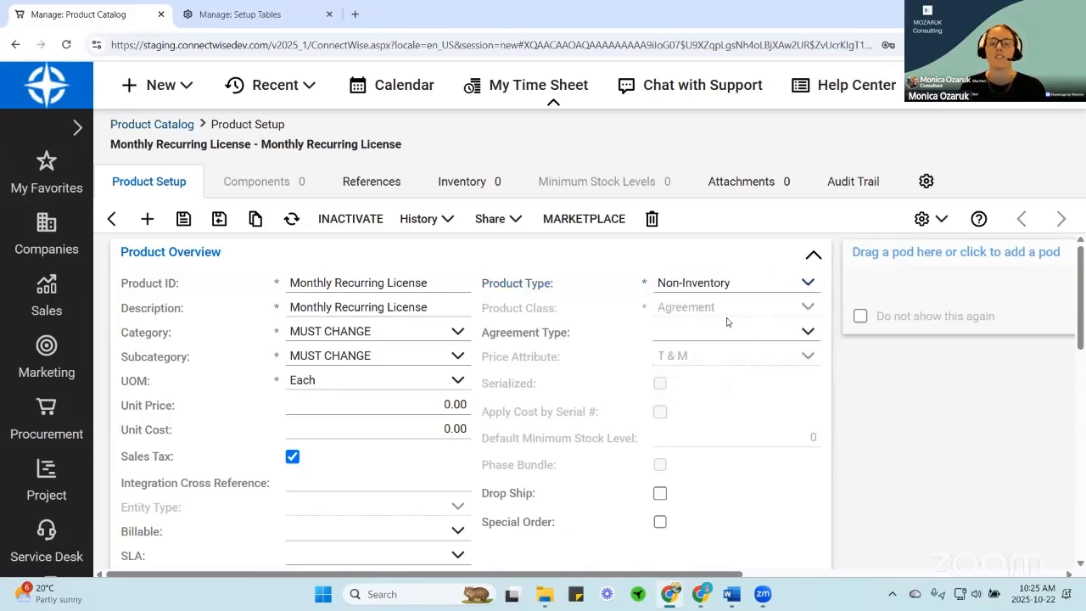
- Set the Product Type to Other Charge and look through the full list of product types
{"action": "left_click", "coordinate": [808, 284]}
{"action": "left_click", "coordinate": [720, 375]}
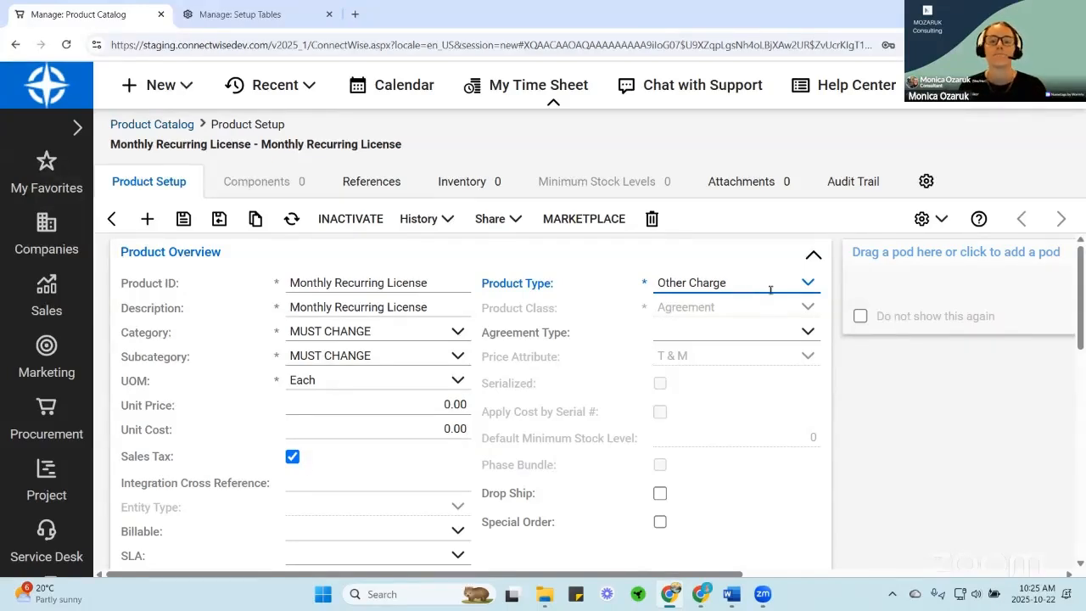
{"action": "left_click", "coordinate": [809, 287]}
{"action": "left_click", "coordinate": [739, 305]}
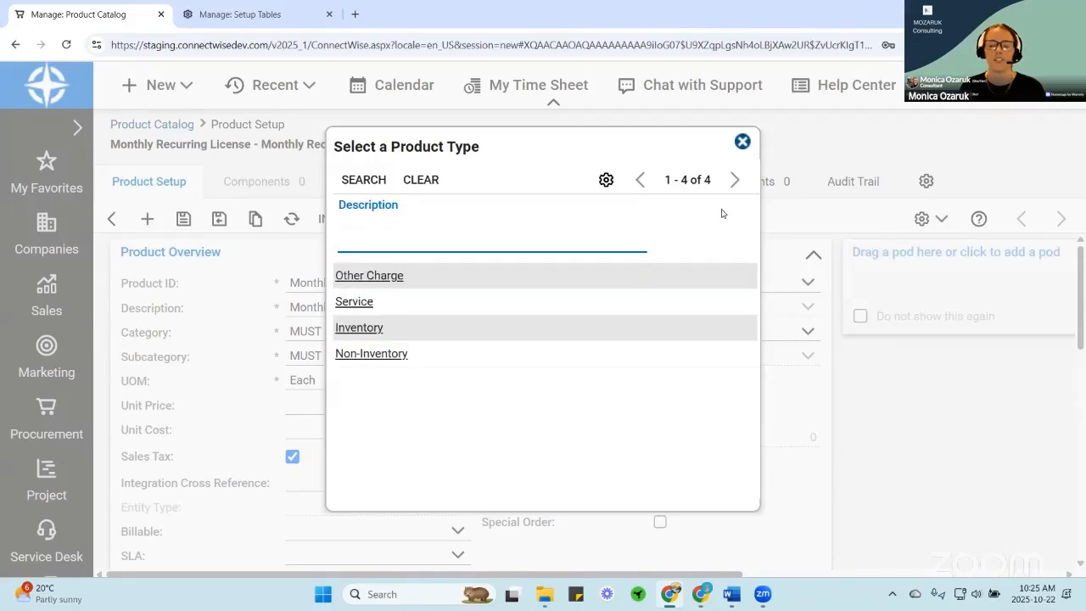
{"action": "left_click", "coordinate": [743, 144]}
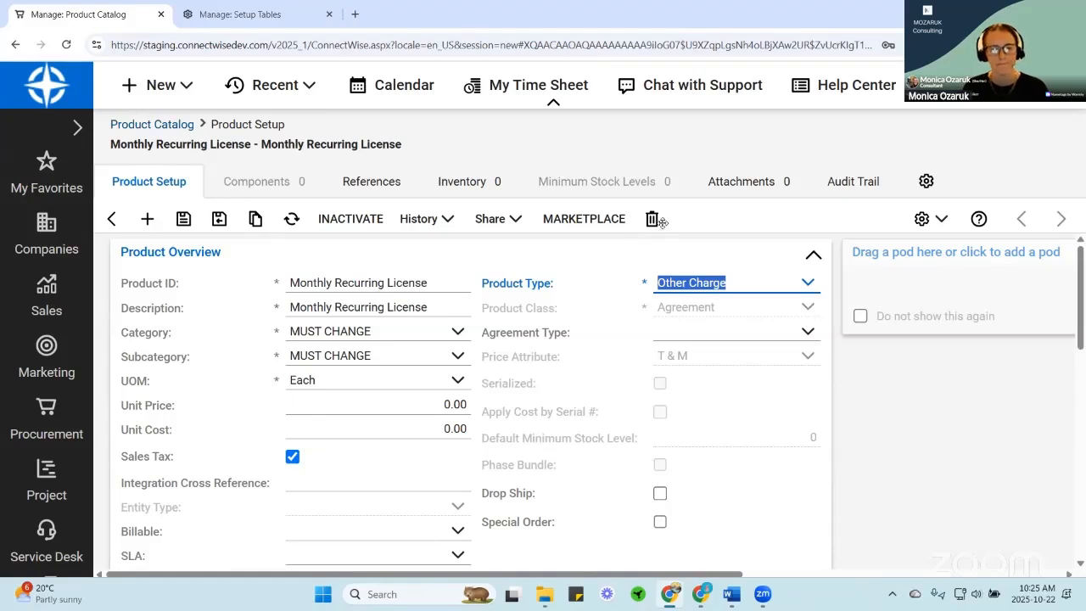
{"action": "left_click", "coordinate": [490, 329]}
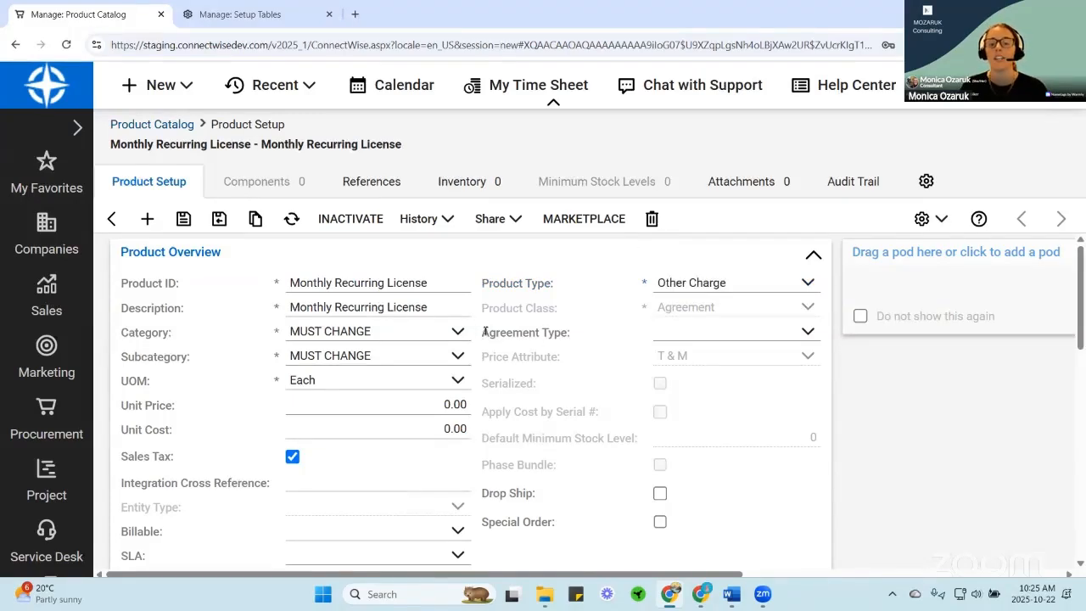
- Change the product's Product Type back to Non-Inventory
{"action": "left_click", "coordinate": [743, 285]}
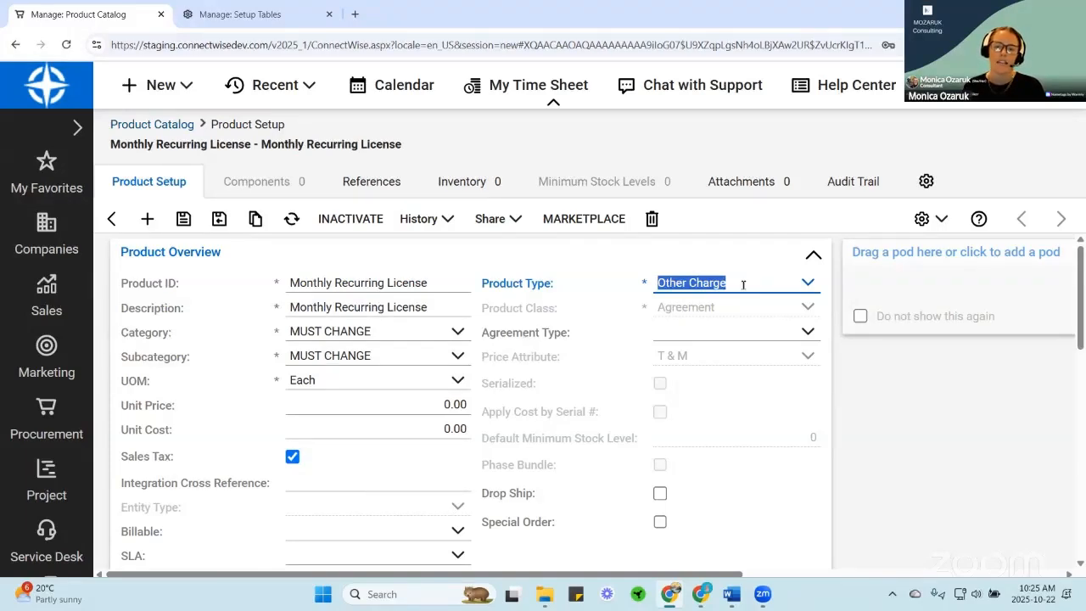
{"action": "left_click", "coordinate": [808, 283]}
{"action": "left_click", "coordinate": [755, 355]}
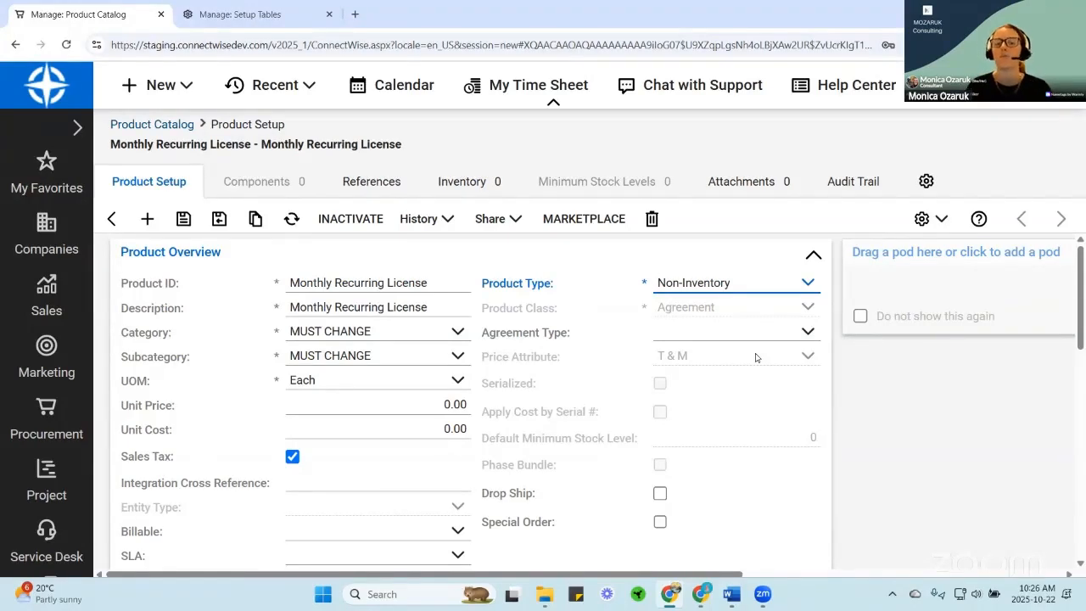
- Set the Product Type of the Monthly Recurring License product to Inventory and save the record
{"action": "left_click", "coordinate": [807, 283]}
{"action": "left_click", "coordinate": [749, 331]}
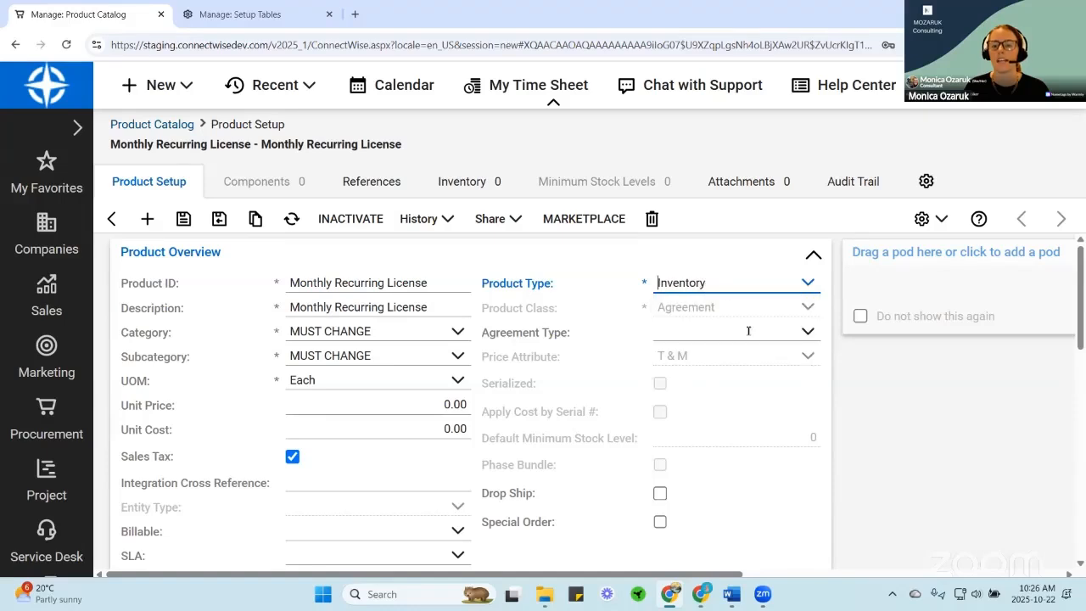
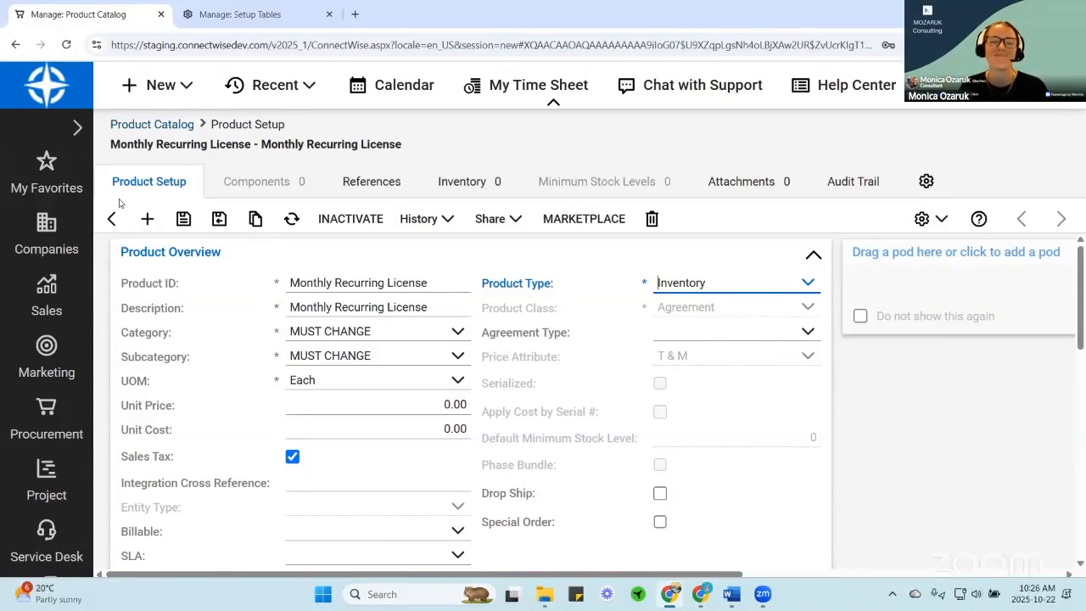
{"action": "left_click", "coordinate": [185, 223]}
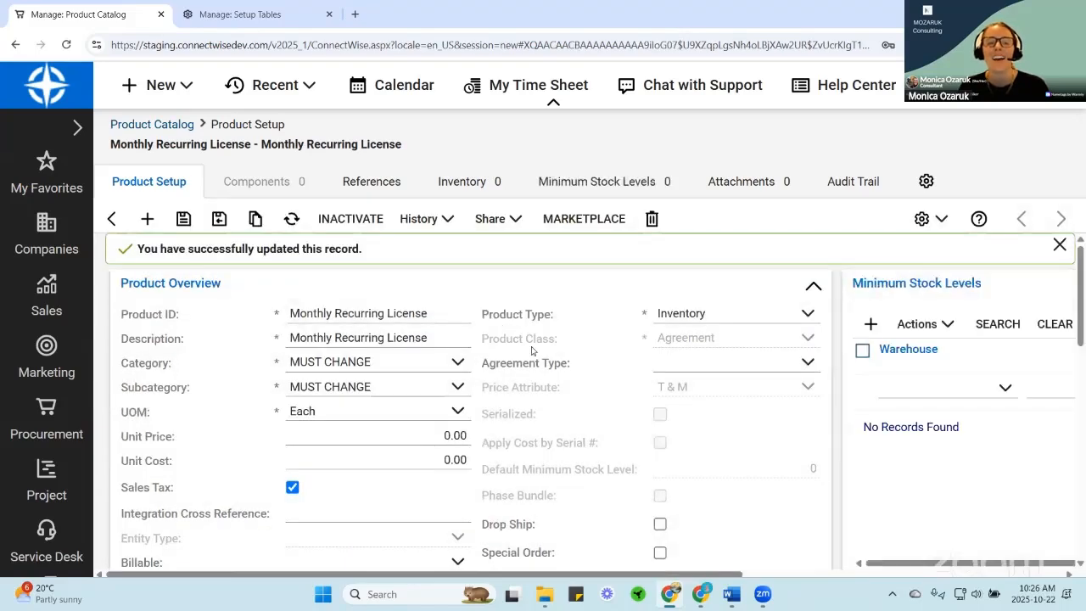
- Look over the available product categories and set the product's Category to Hardware
{"action": "left_click", "coordinate": [457, 363]}
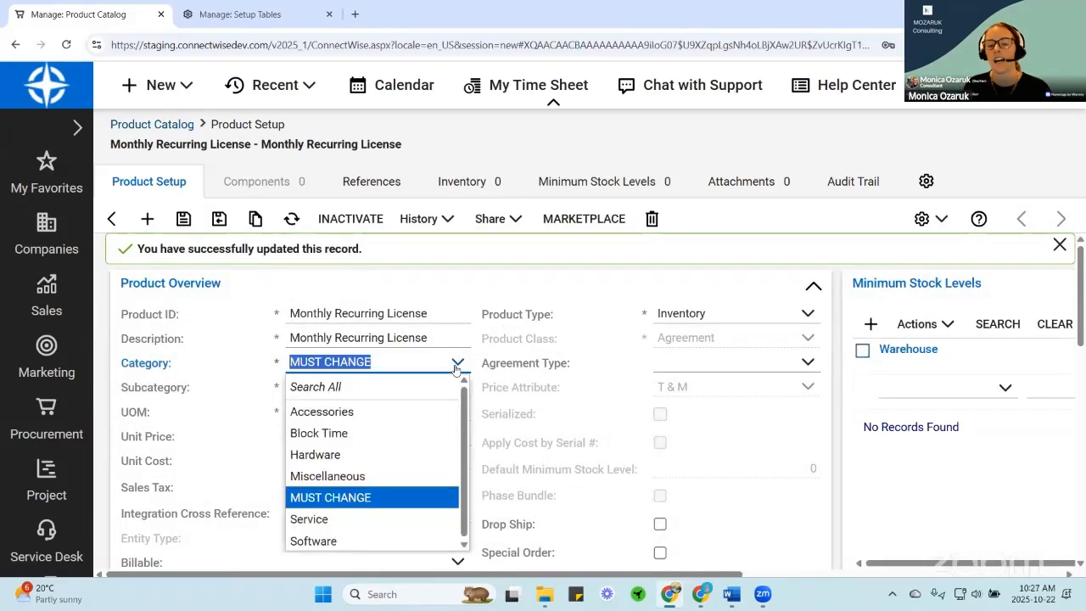
{"action": "left_click", "coordinate": [486, 357]}
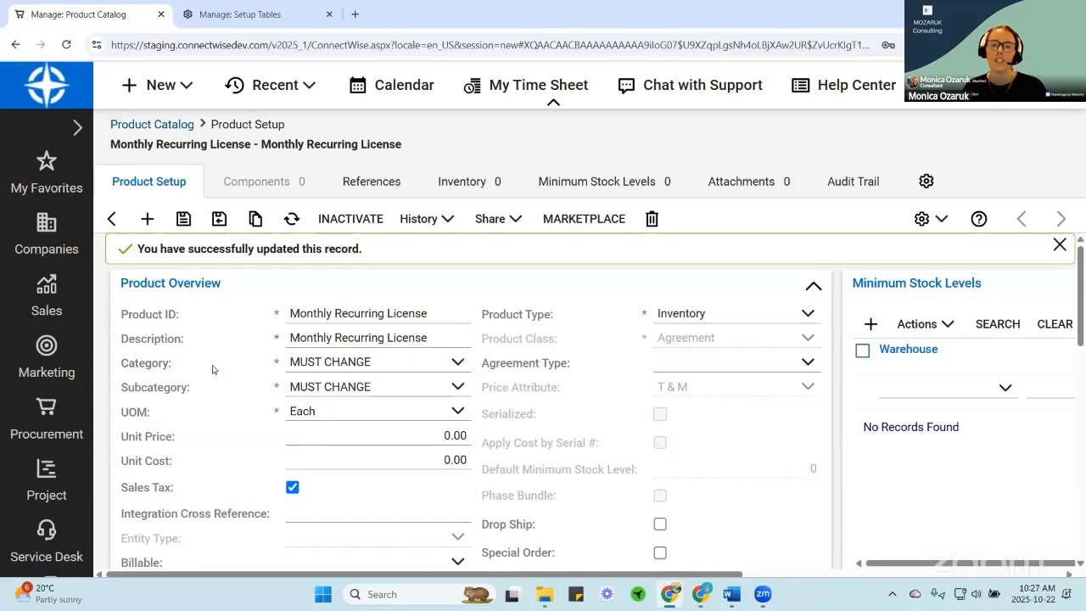
{"action": "left_click", "coordinate": [382, 366]}
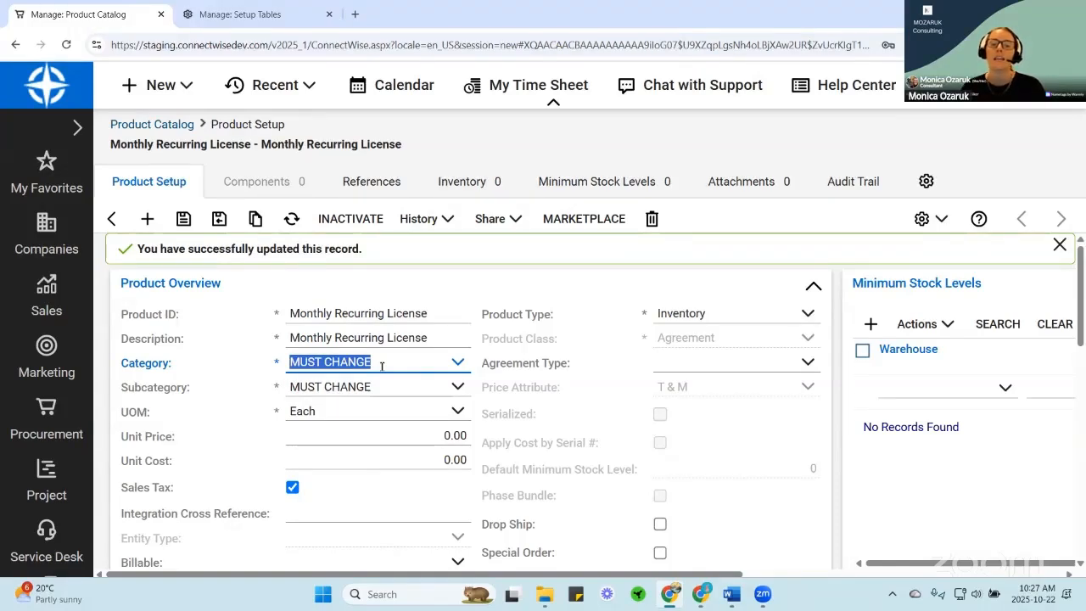
{"action": "left_click", "coordinate": [457, 364]}
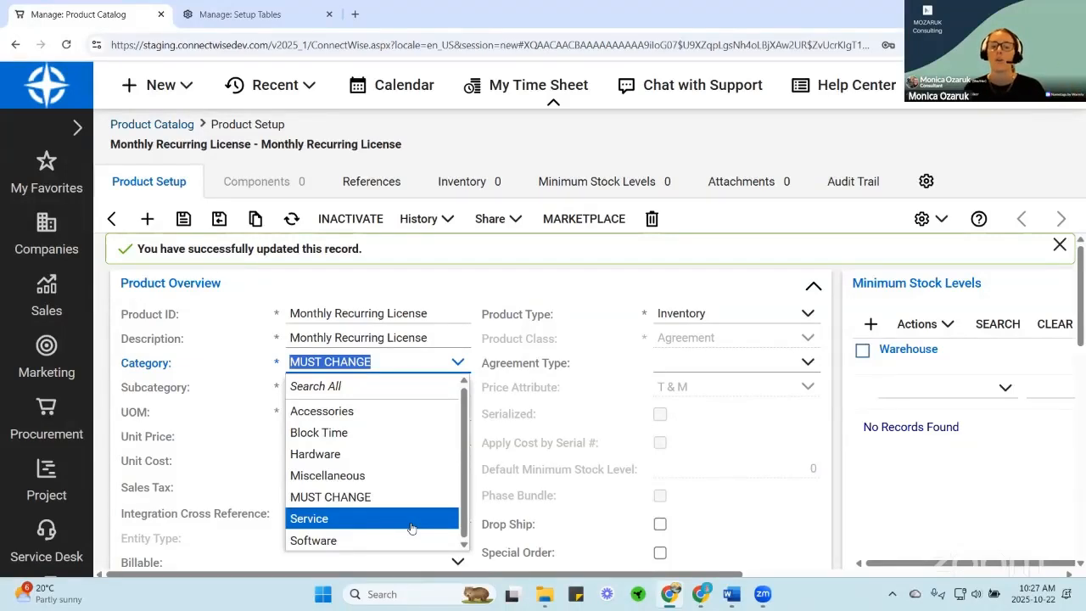
{"action": "left_click", "coordinate": [386, 457]}
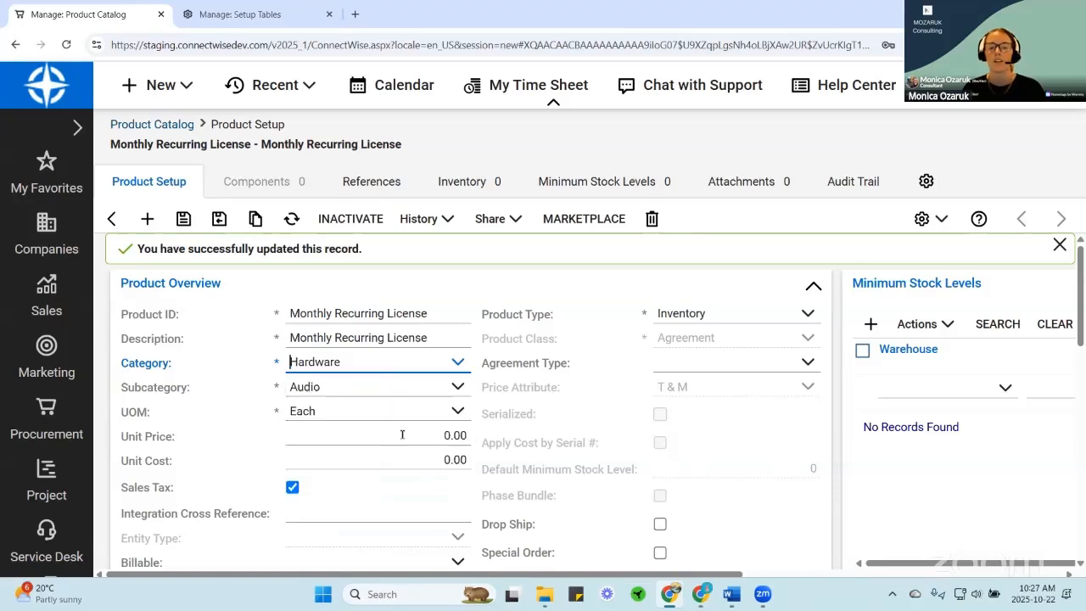
- Try Server, Network Device and Workstation as the Subcategory under Hardware, and return it to Audio
{"action": "left_click", "coordinate": [458, 389]}
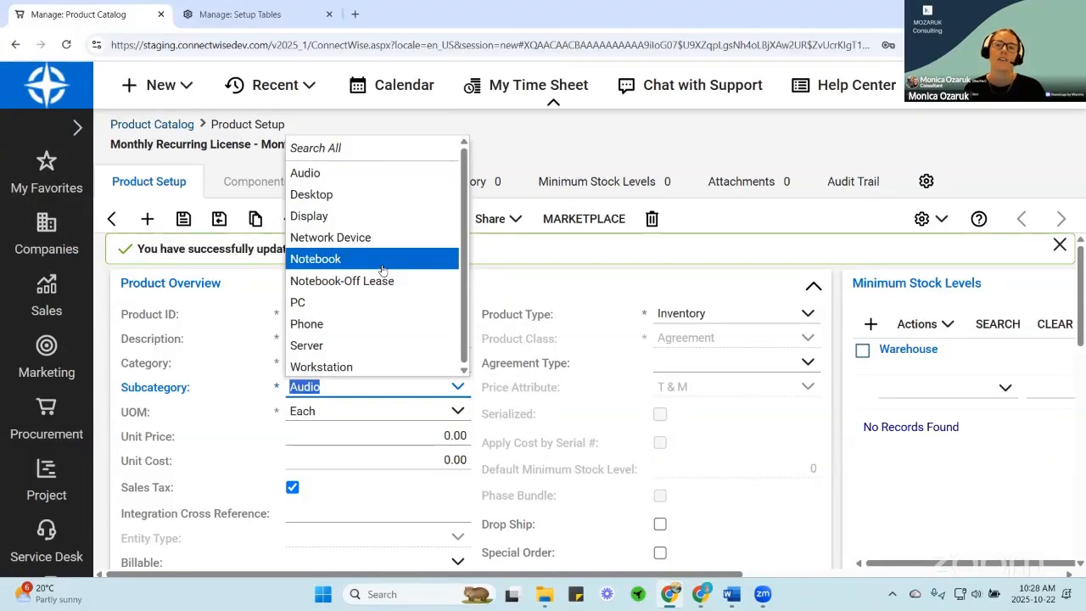
{"action": "left_click", "coordinate": [350, 346]}
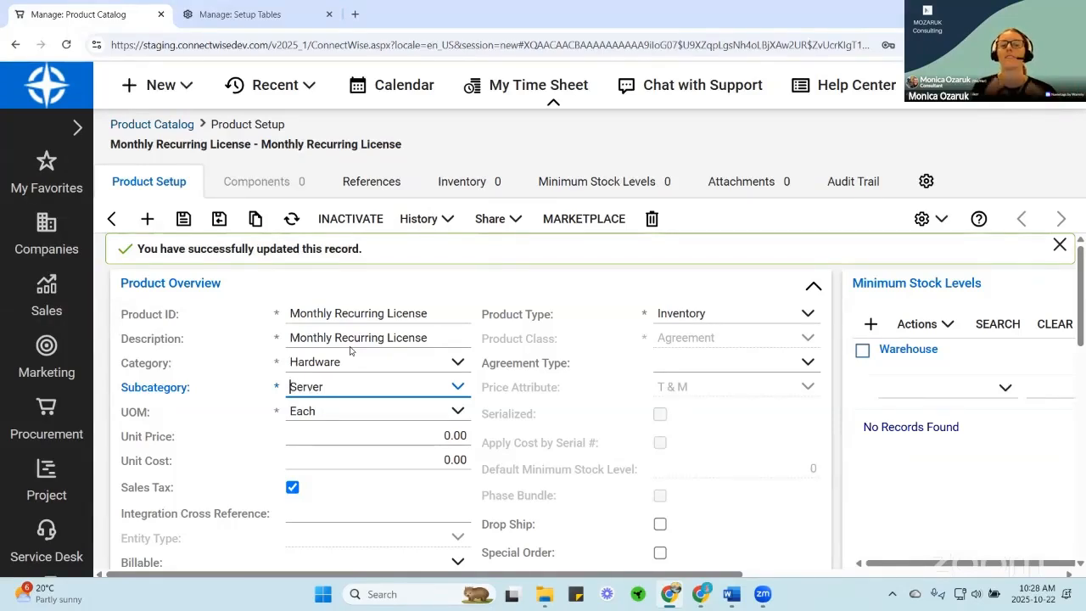
{"action": "left_click", "coordinate": [458, 389]}
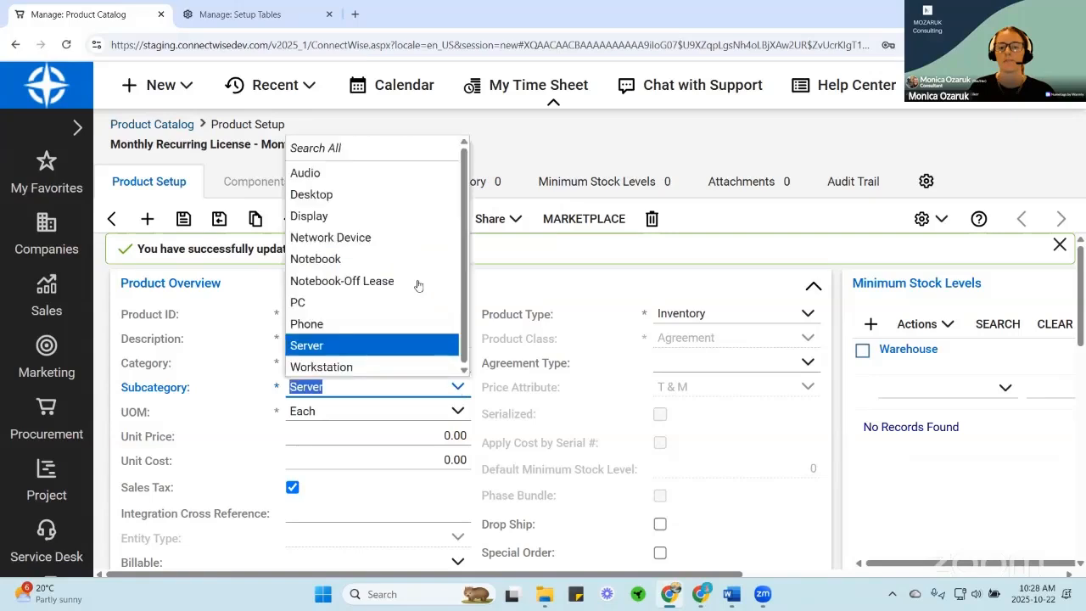
{"action": "left_click", "coordinate": [412, 236]}
{"action": "left_click", "coordinate": [450, 390]}
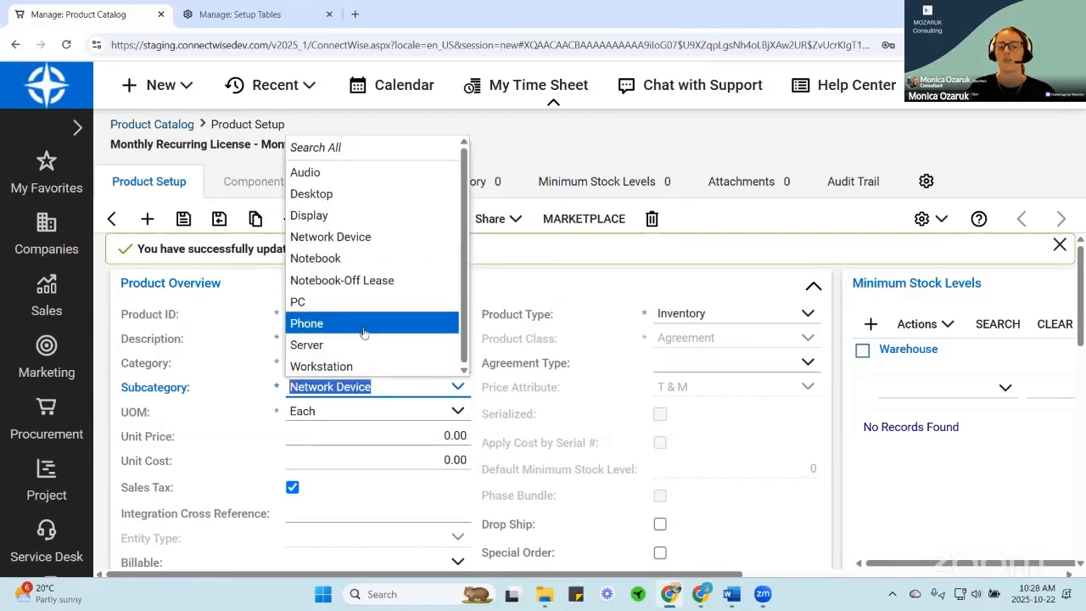
{"action": "left_click", "coordinate": [357, 365]}
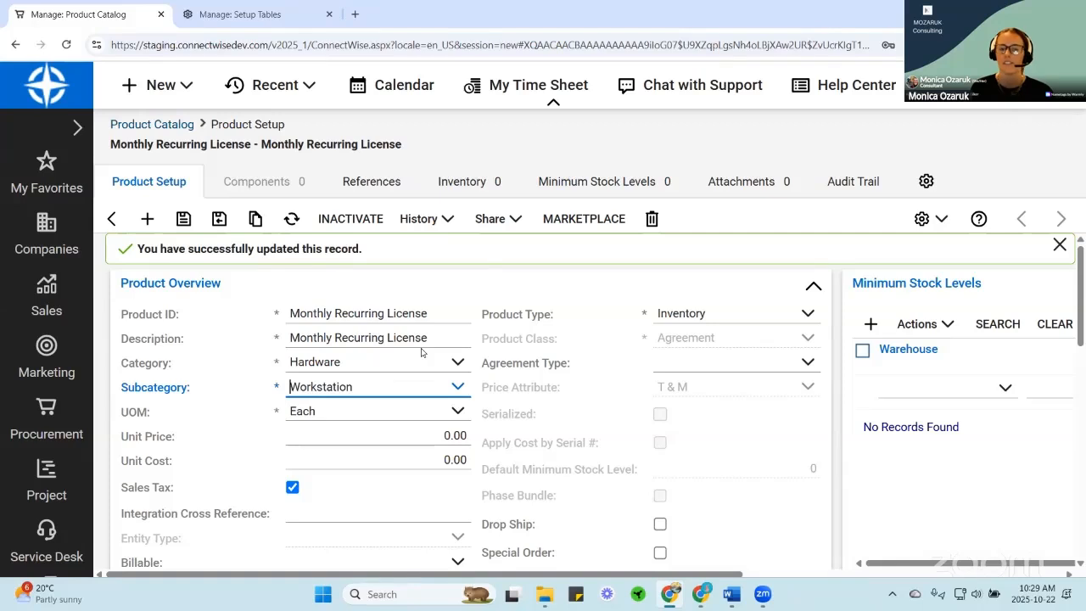
{"action": "left_click", "coordinate": [458, 390]}
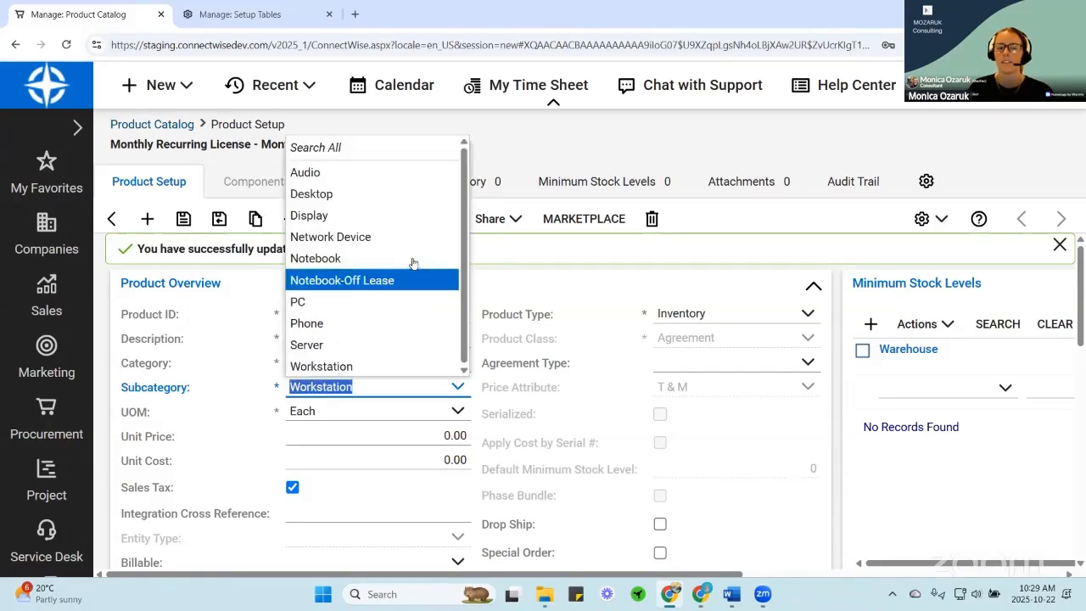
{"action": "left_click", "coordinate": [365, 174]}
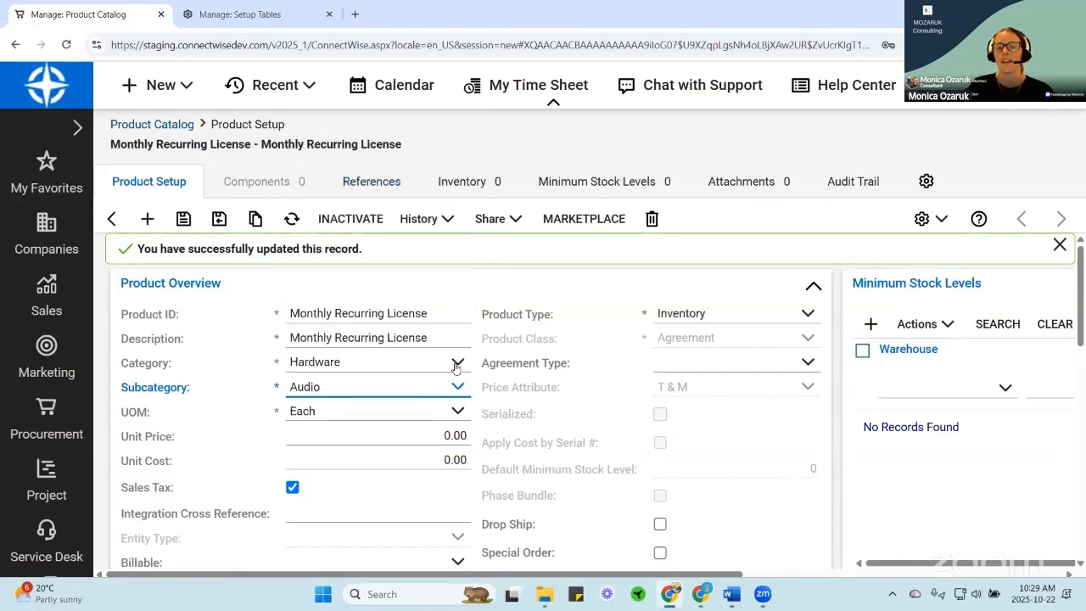
- Try Service and Accessories as the product's Category, checking the Subcategory options under Service
{"action": "left_click", "coordinate": [457, 364]}
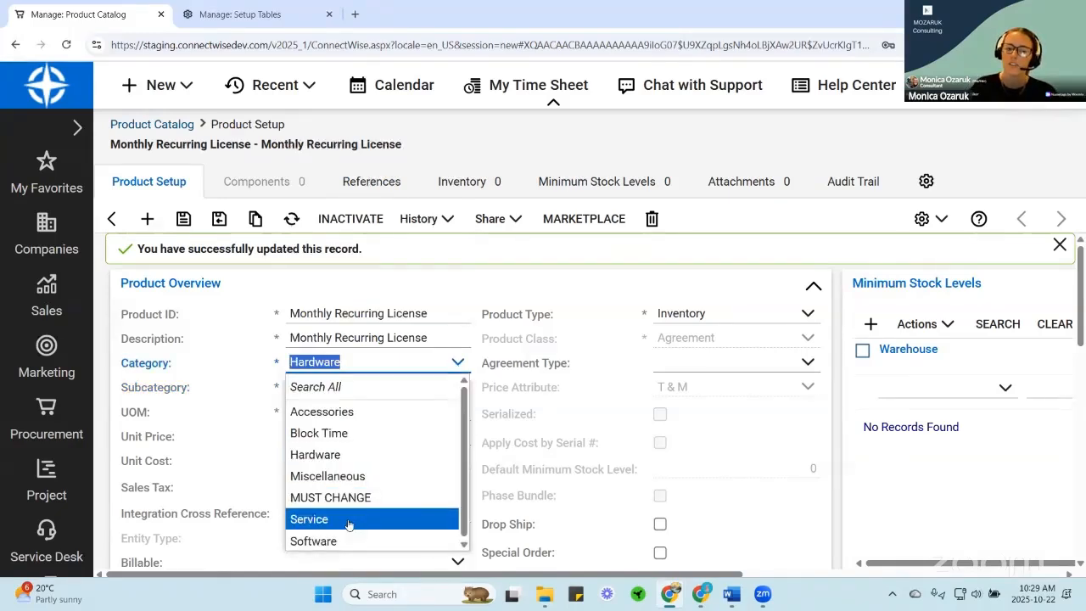
{"action": "left_click", "coordinate": [348, 524]}
{"action": "left_click", "coordinate": [457, 387]}
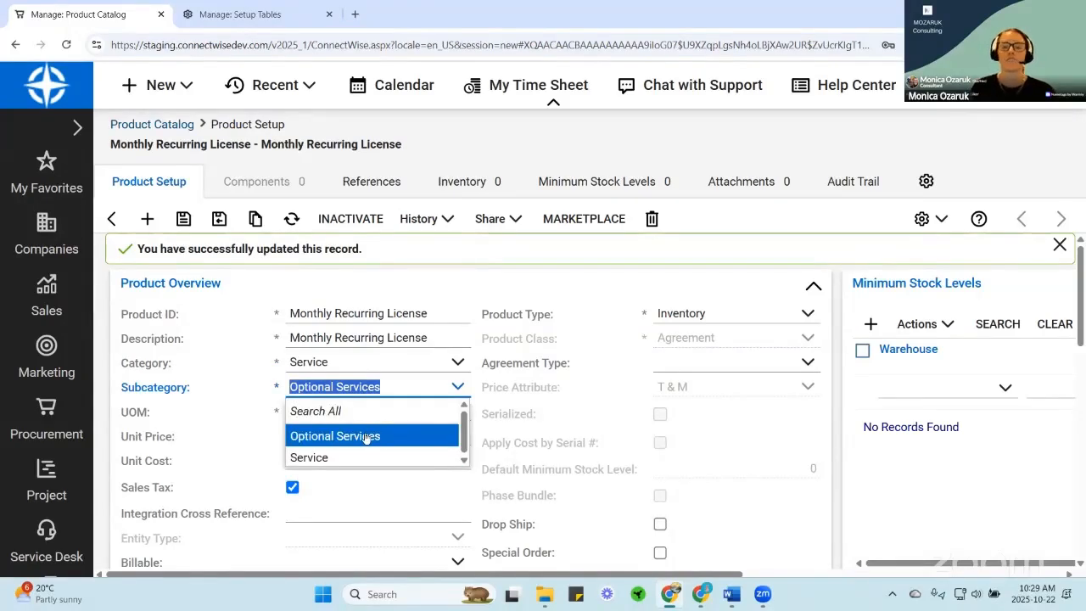
{"action": "left_click", "coordinate": [457, 363]}
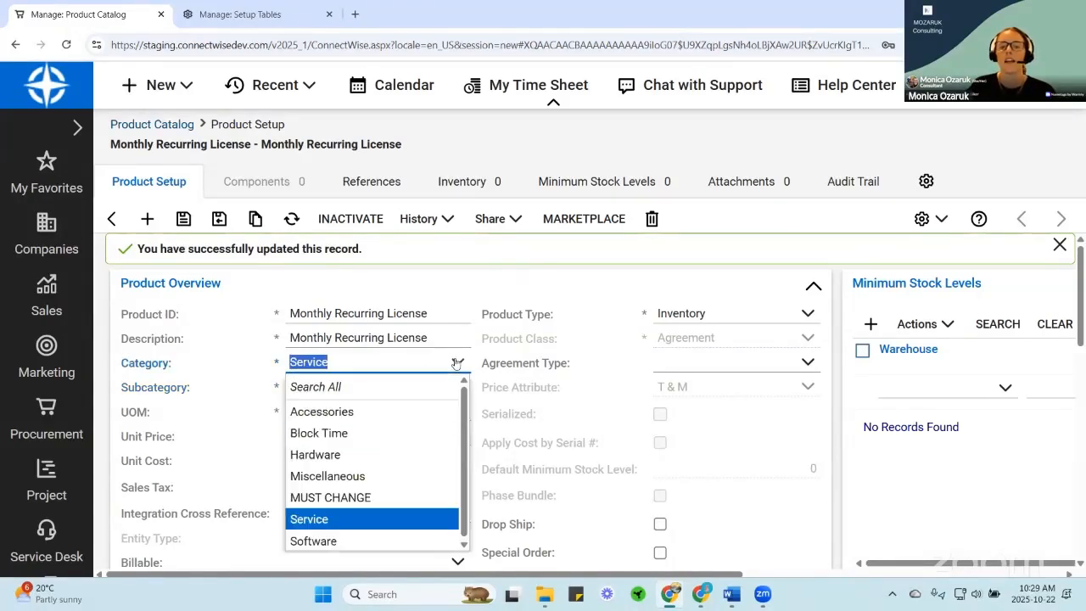
{"action": "left_click", "coordinate": [391, 413]}
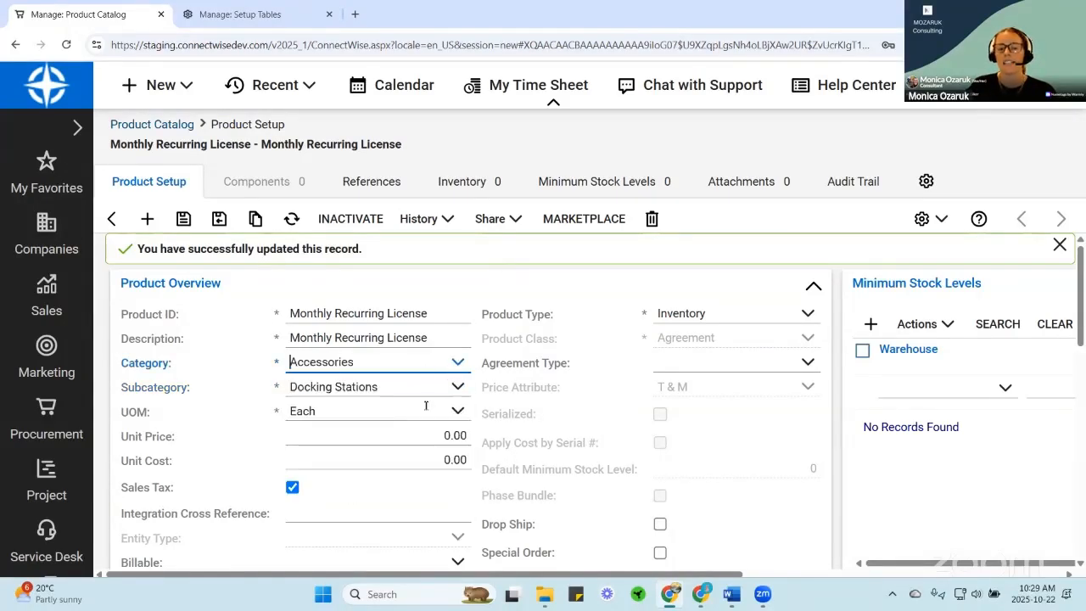
- Set the product's Category to Miscellaneous and search all of its subcategories, closing the lookup without picking another one
{"action": "left_click", "coordinate": [458, 362]}
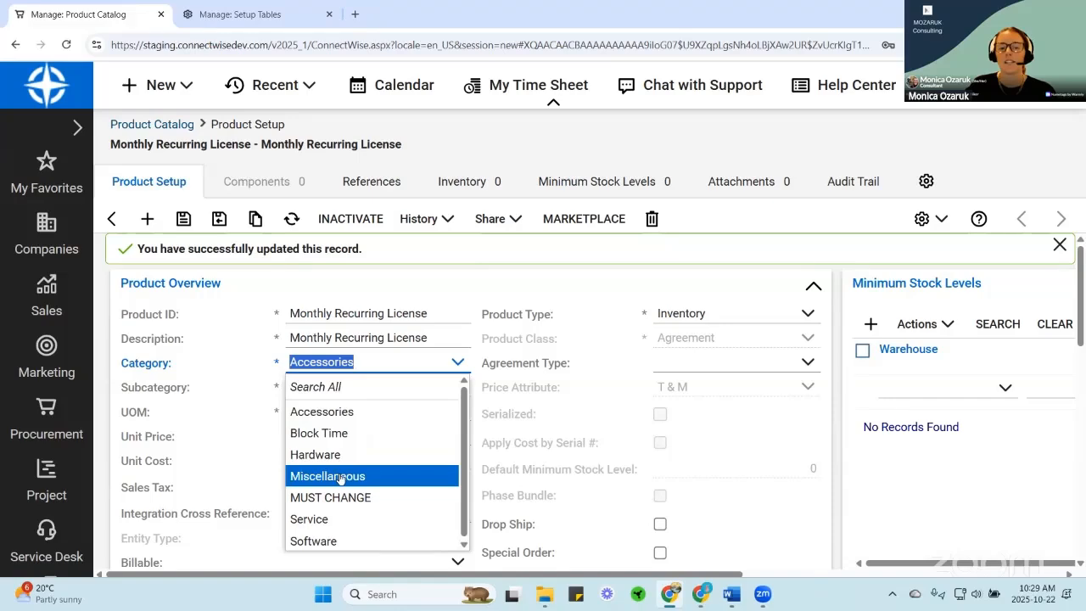
{"action": "left_click", "coordinate": [340, 478]}
{"action": "left_click", "coordinate": [458, 388]}
{"action": "left_click", "coordinate": [415, 416]}
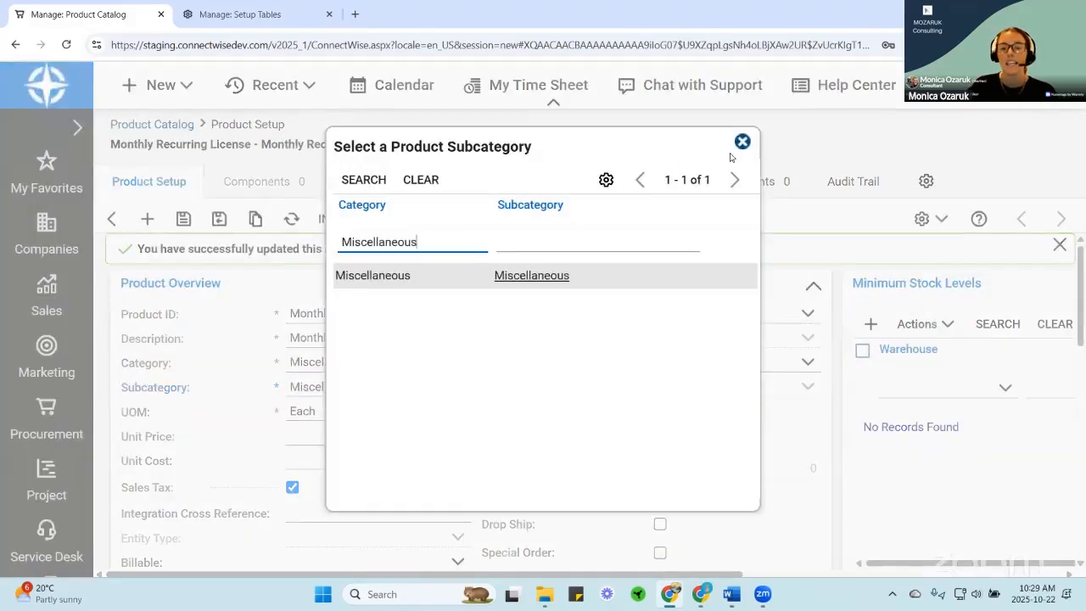
{"action": "left_click", "coordinate": [743, 142]}
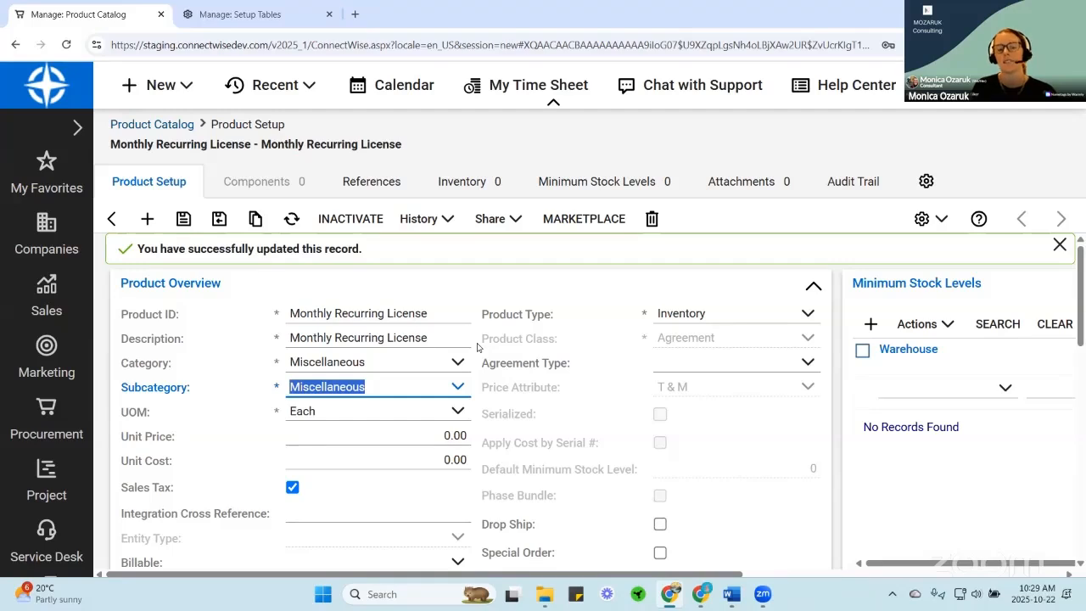
- Change the product's Product ID to Fees and its Description to TO BE UPDATED
{"action": "left_click", "coordinate": [439, 313]}
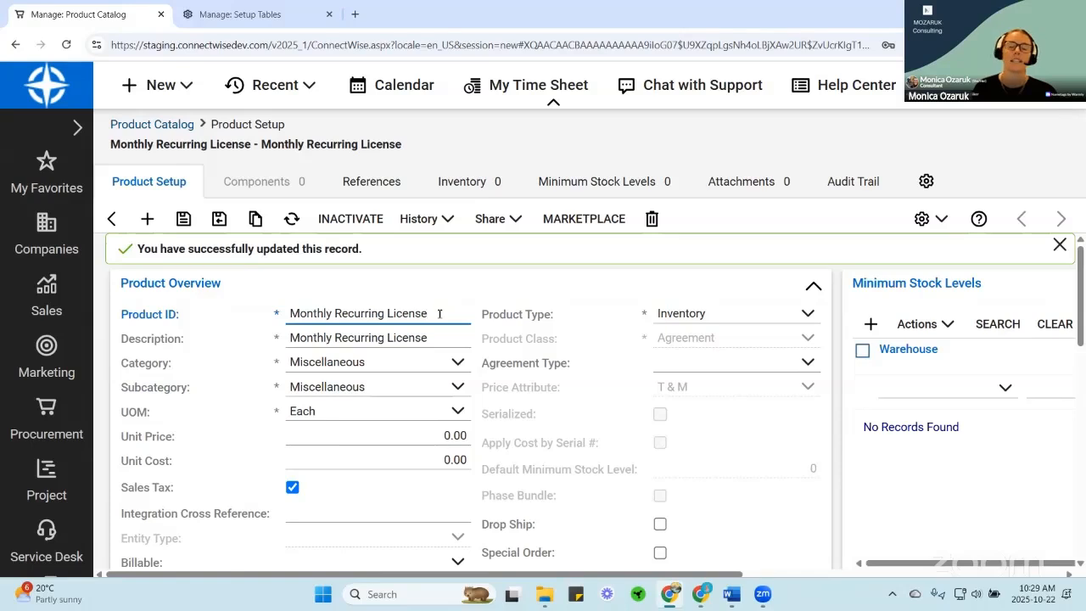
{"action": "left_click_drag", "start_coordinate": [440, 313], "coordinate": [217, 316]}
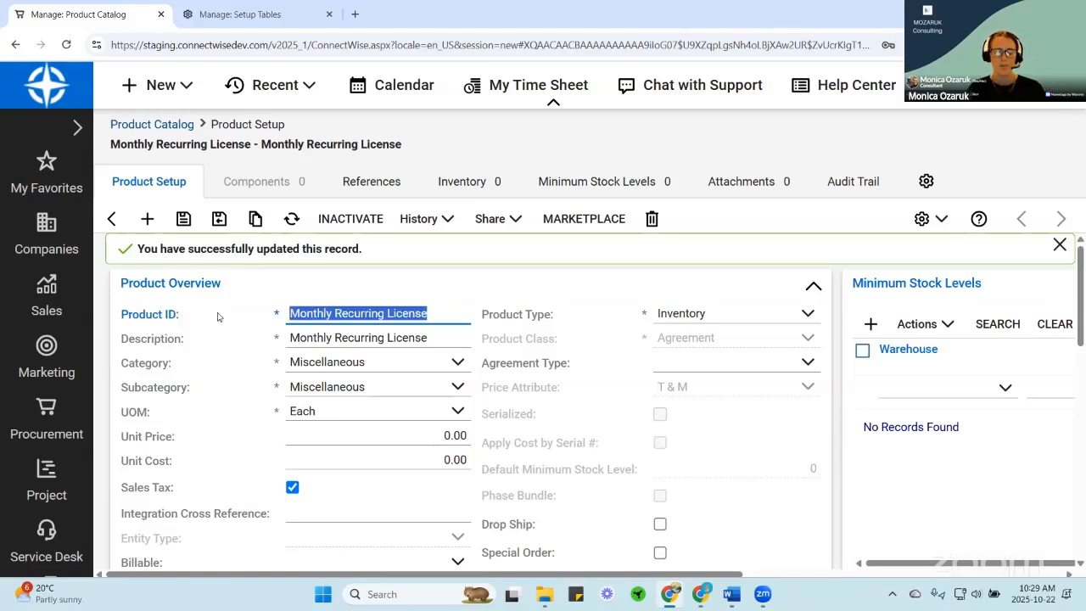
{"action": "type", "text": "Fees"}
{"action": "triple_click", "coordinate": [441, 338]}
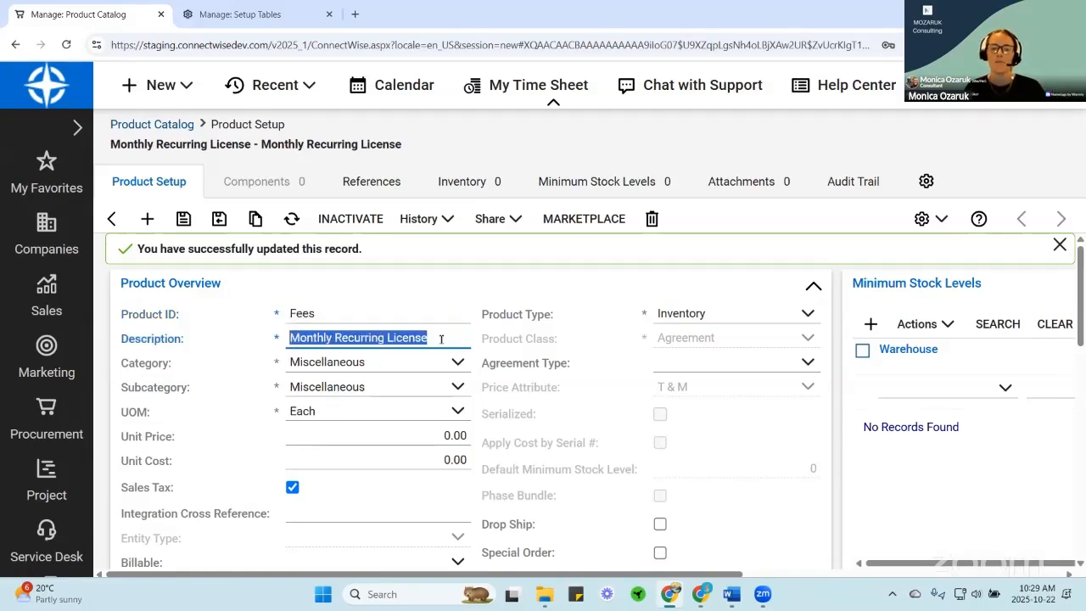
{"action": "key", "text": "BackSpace"}
{"action": "left_click", "coordinate": [406, 381]}
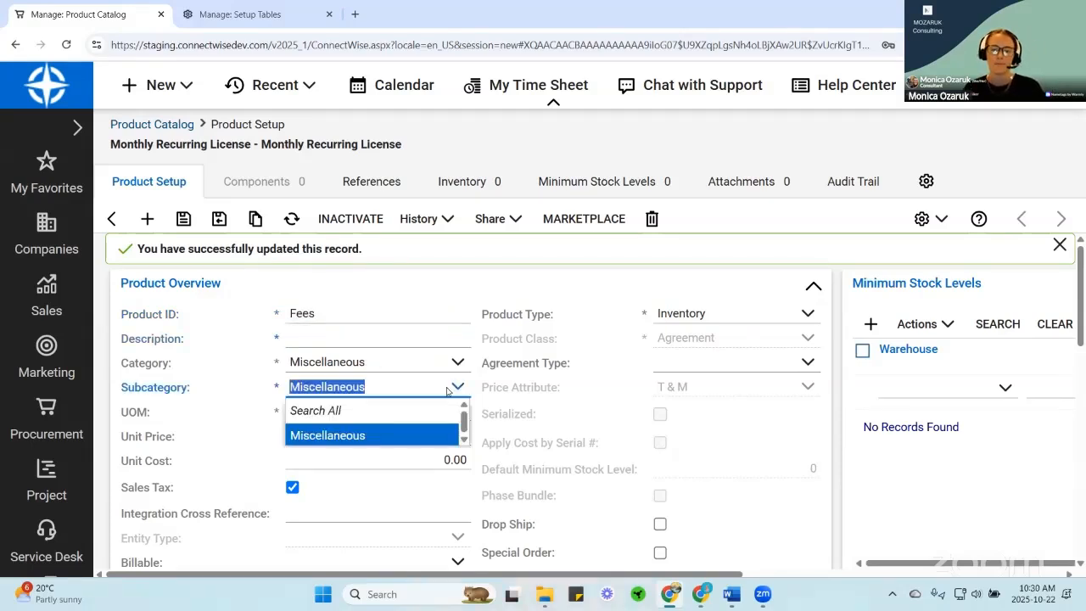
{"action": "left_click", "coordinate": [395, 328]}
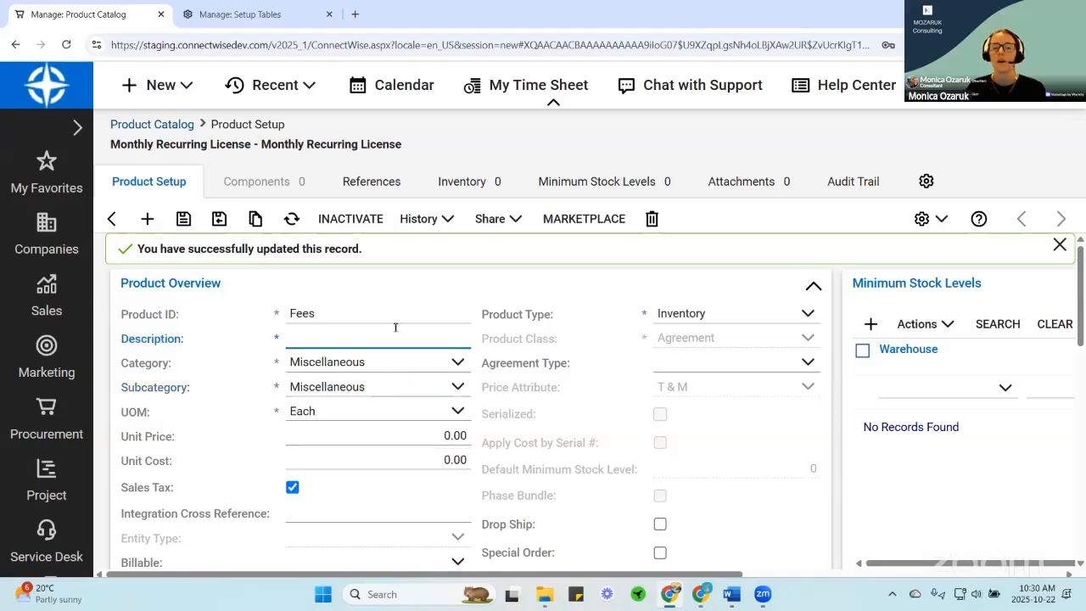
{"action": "type", "text": "TO BE"}
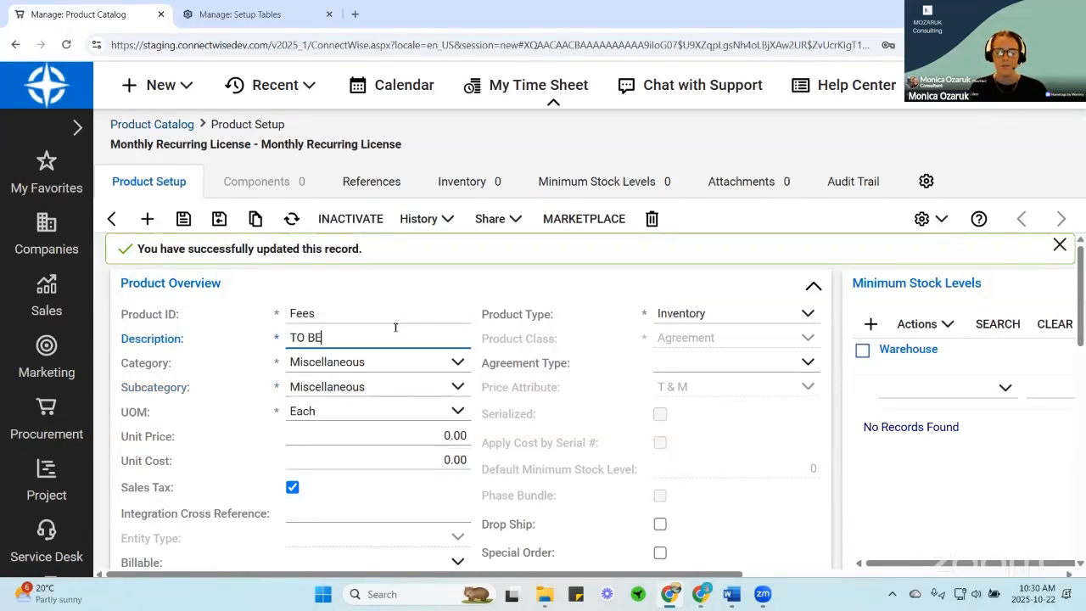
{"action": "type", "text": " UPDATED"}
{"action": "left_click", "coordinate": [397, 313]}
{"action": "left_click", "coordinate": [410, 338]}
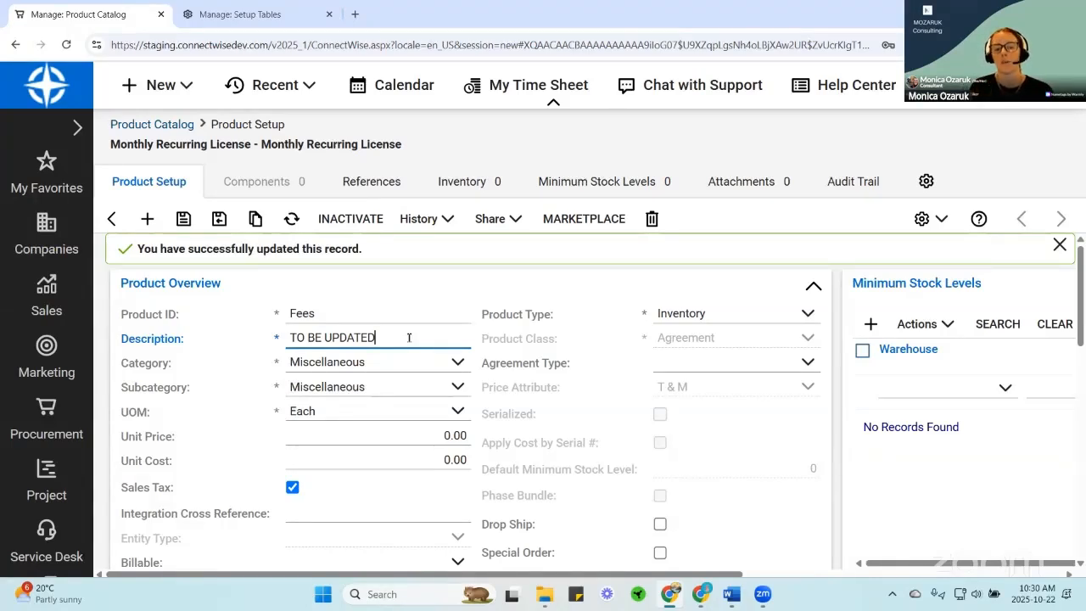
- Copy the Description text TO BE UPDATED over the existing Customer Description
{"action": "left_click_drag", "start_coordinate": [409, 338], "coordinate": [274, 338]}
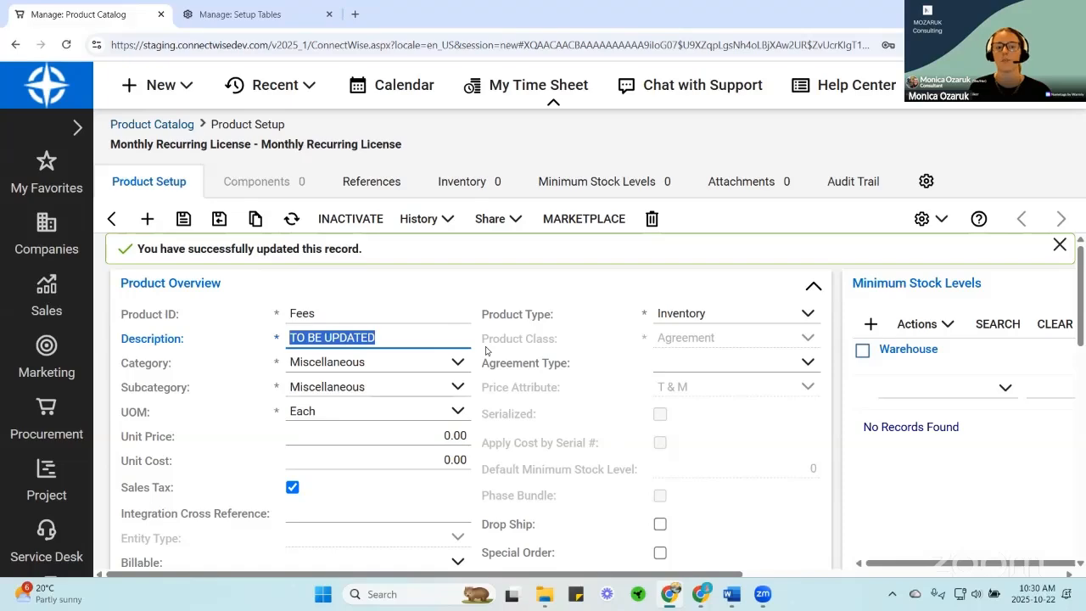
{"action": "left_click", "coordinate": [432, 337]}
{"action": "scroll", "coordinate": [364, 450], "scroll_direction": "down", "scroll_amount": 3}
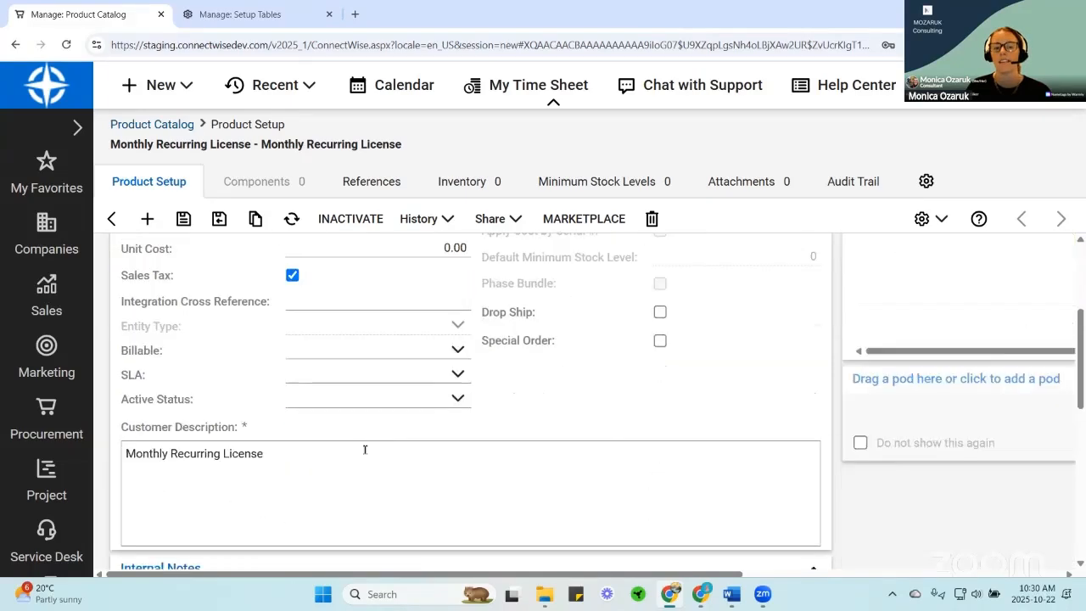
{"action": "triple_click", "coordinate": [364, 450]}
{"action": "scroll", "coordinate": [385, 406], "scroll_direction": "up", "scroll_amount": 1}
{"action": "scroll", "coordinate": [386, 405], "scroll_direction": "up", "scroll_amount": 2}
{"action": "triple_click", "coordinate": [396, 338]}
{"action": "key", "text": "ctrl+c"}
{"action": "scroll", "coordinate": [396, 342], "scroll_direction": "down", "scroll_amount": 3}
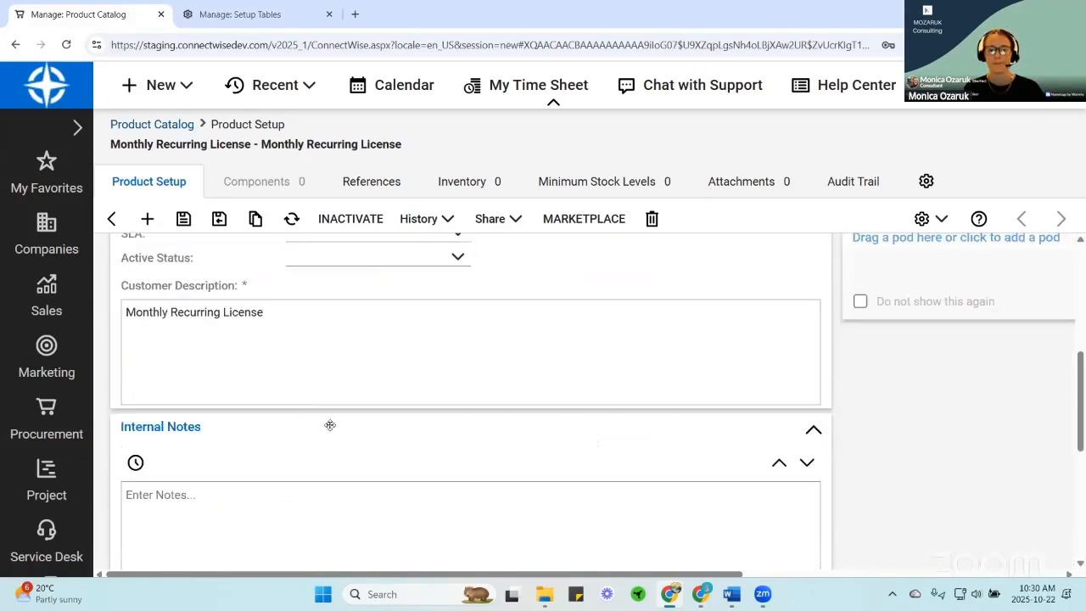
{"action": "triple_click", "coordinate": [279, 307]}
{"action": "key", "text": "ctrl+v"}
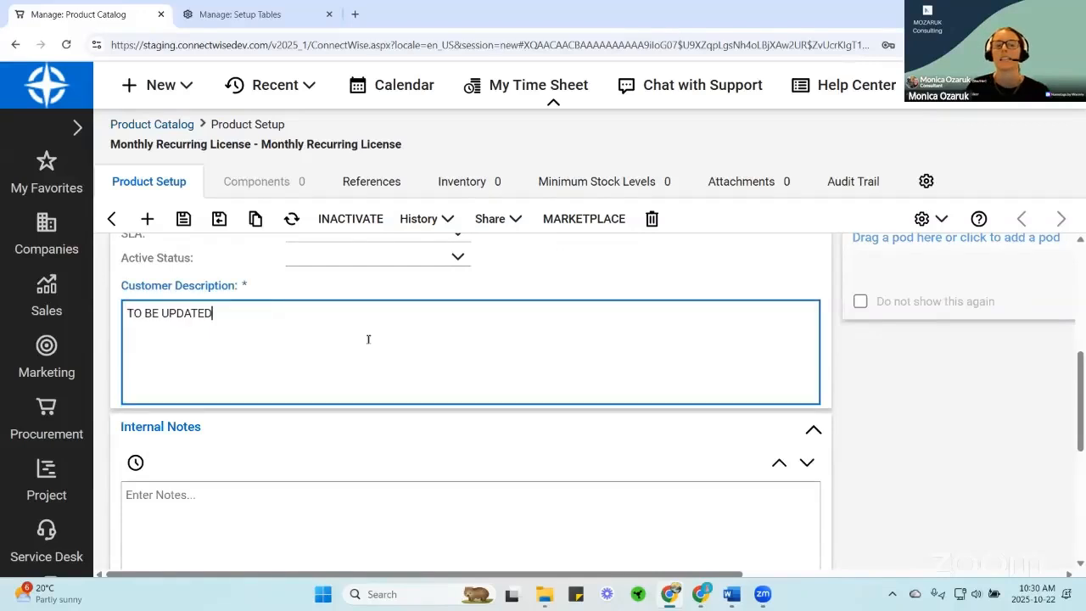
- Review the Fees product's Category and Subcategory, and return to the product catalog without saving the changes
{"action": "scroll", "coordinate": [442, 365], "scroll_direction": "up", "scroll_amount": 4}
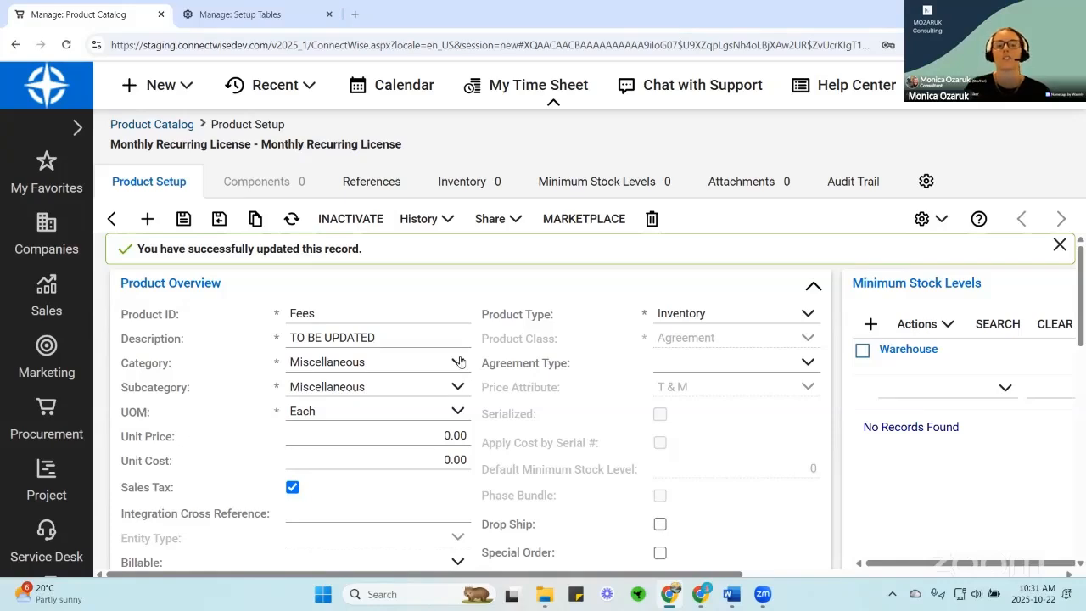
{"action": "left_click", "coordinate": [376, 321]}
{"action": "left_click", "coordinate": [389, 333]}
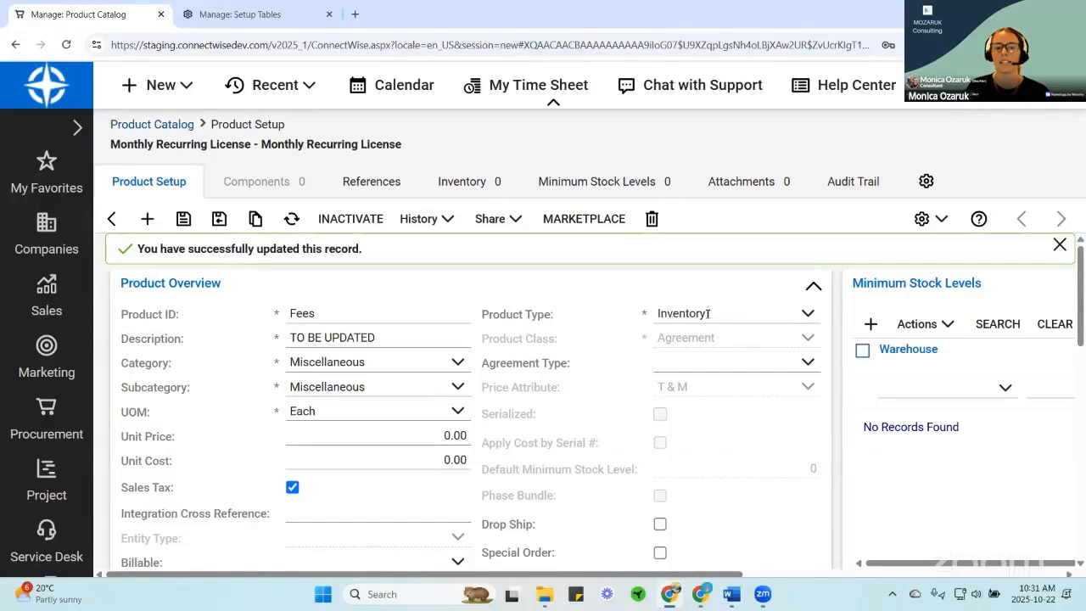
{"action": "left_click", "coordinate": [384, 363]}
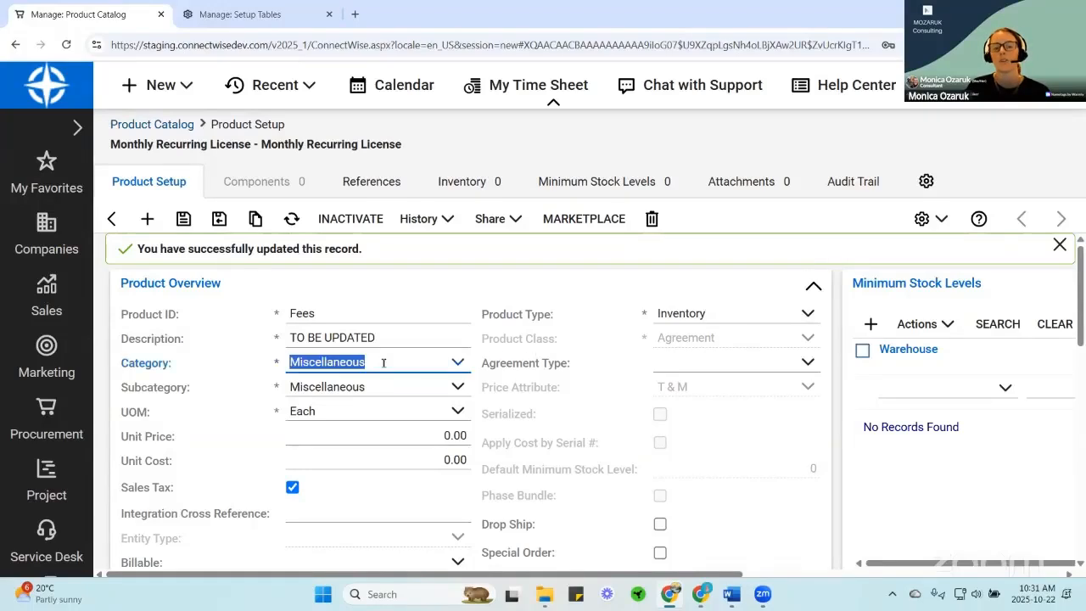
{"action": "left_click", "coordinate": [456, 387]}
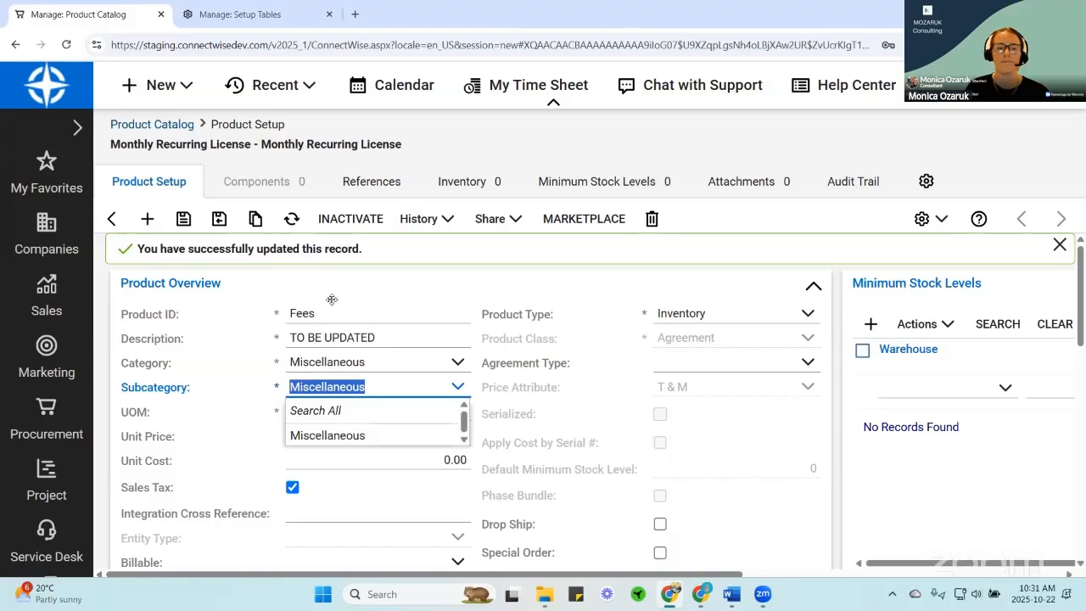
{"action": "left_click", "coordinate": [434, 306]}
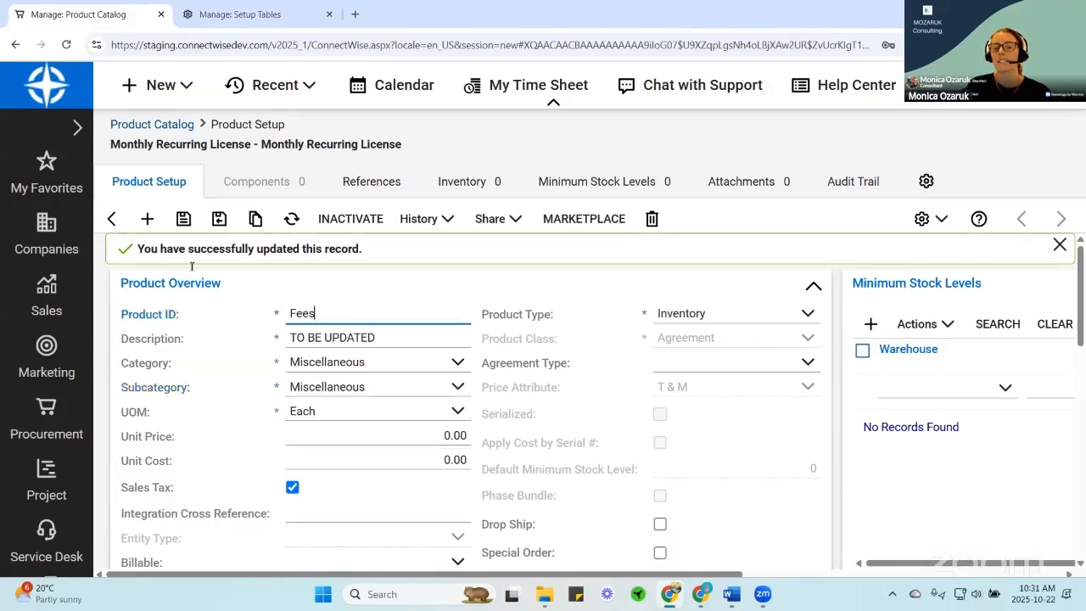
{"action": "left_click", "coordinate": [112, 221]}
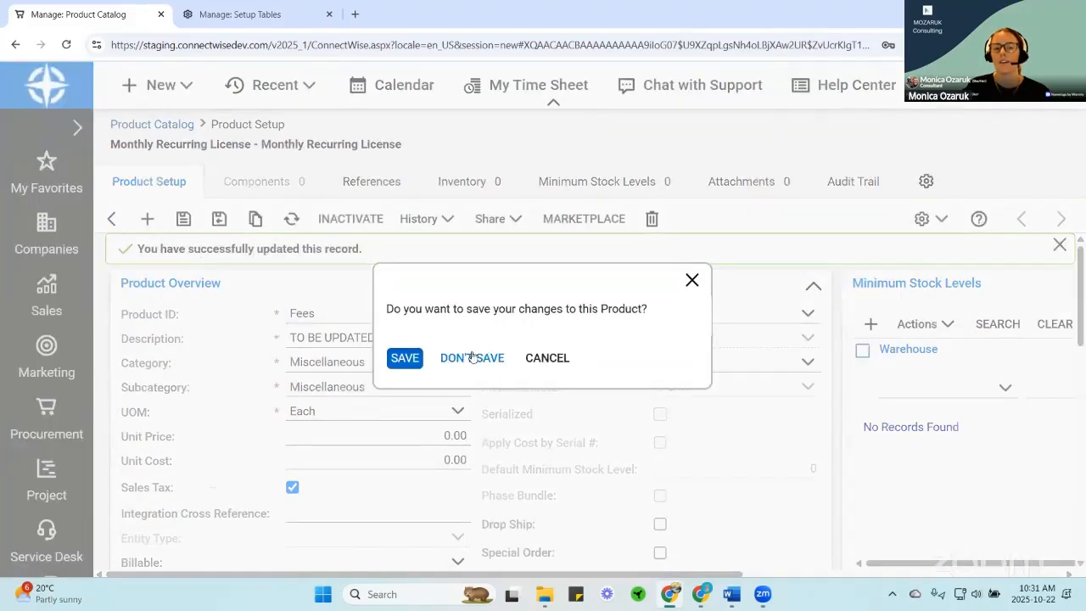
{"action": "left_click", "coordinate": [473, 357]}
- Start a new catalog product with the Product ID OFE and the Description "Must be Updated"
{"action": "left_click", "coordinate": [111, 220]}
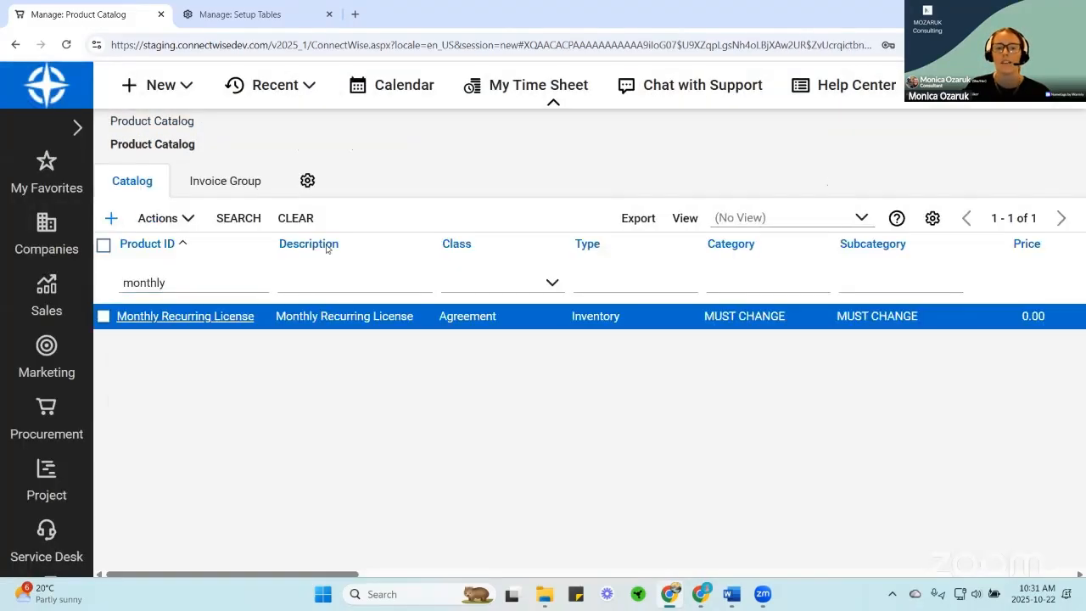
{"action": "type", "text": "OFE"}
{"action": "left_click", "coordinate": [341, 273]}
{"action": "type", "text": "Must"}
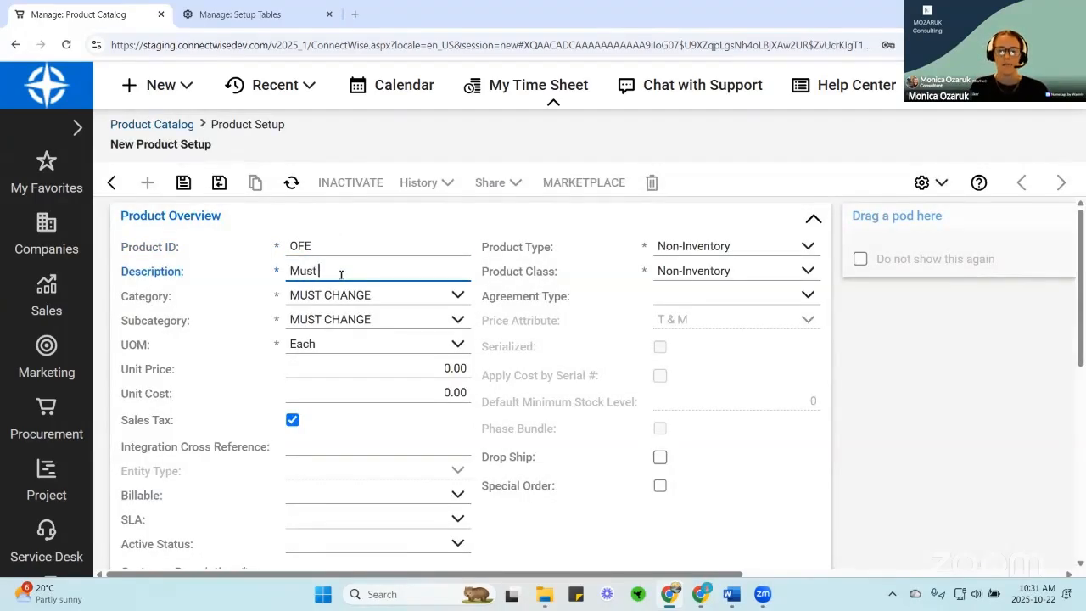
{"action": "type", "text": " be "}
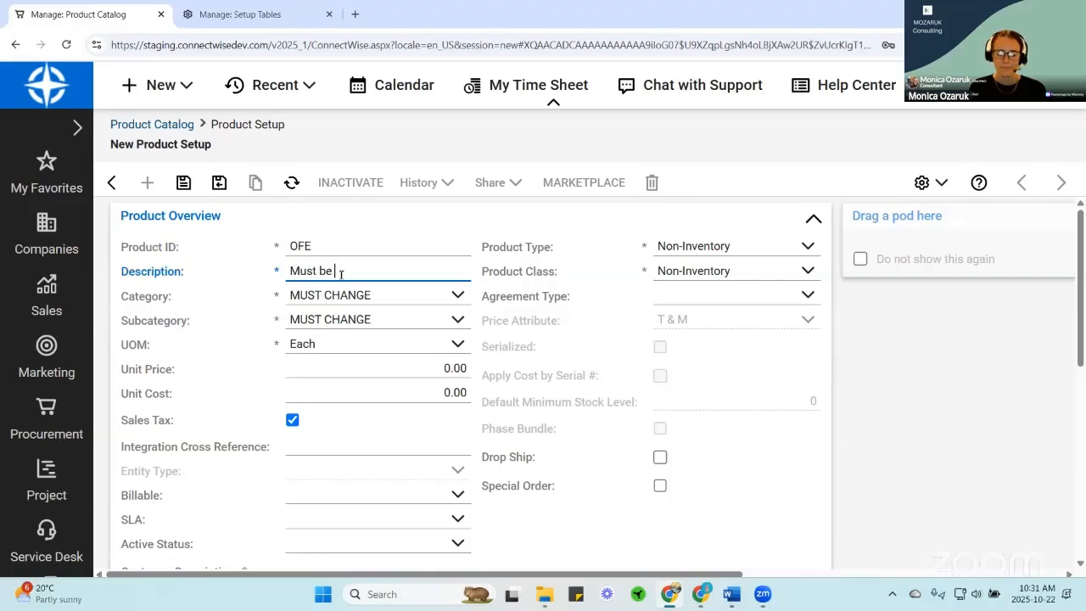
{"action": "type", "text": "Updated"}
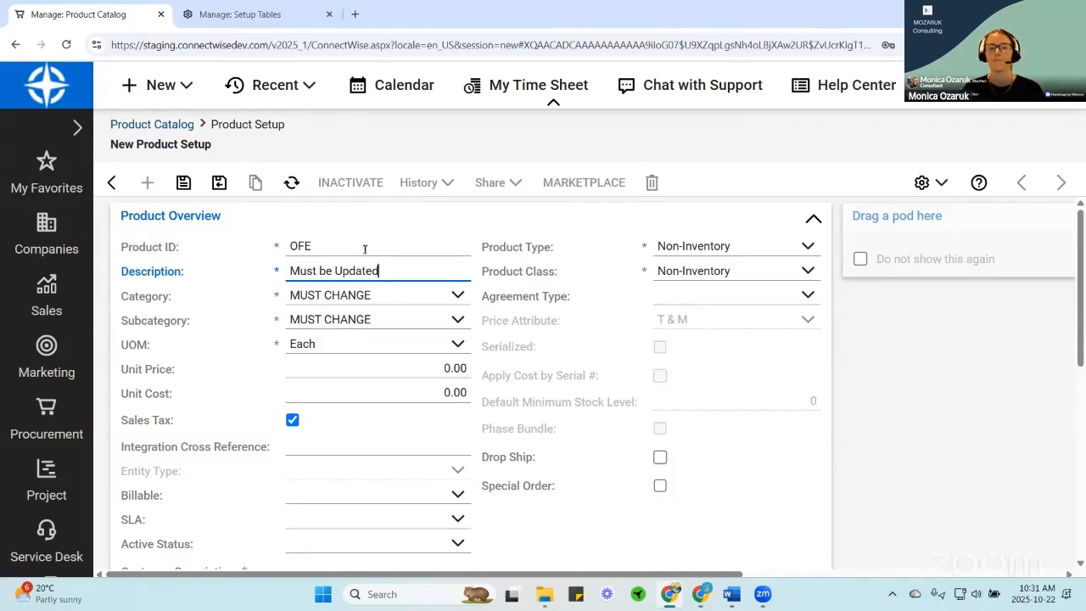
- Copy the OFE product's Description into its Customer Description
{"action": "triple_click", "coordinate": [391, 273]}
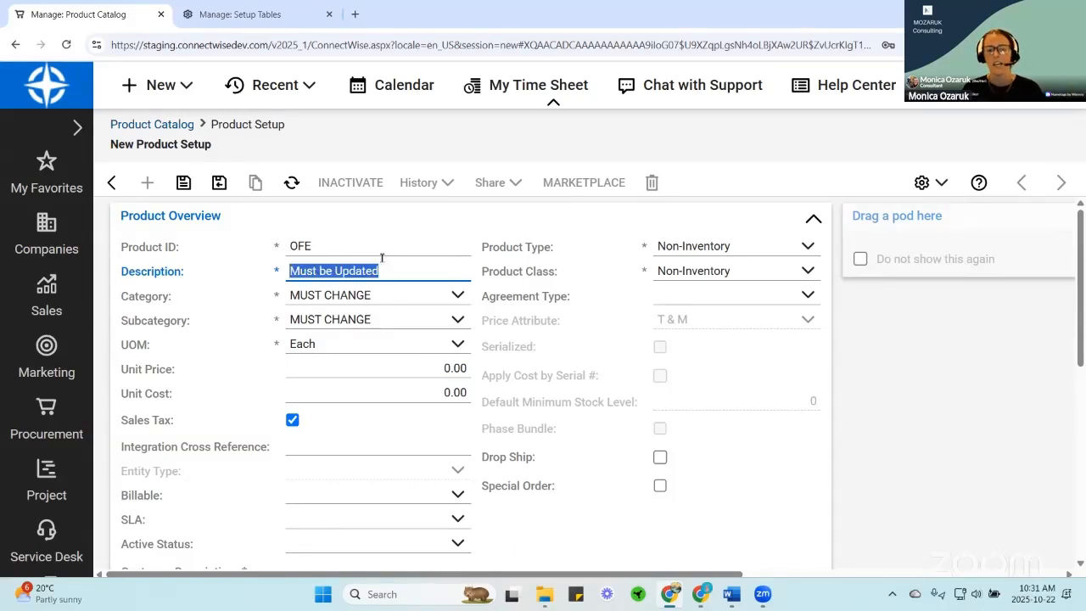
{"action": "left_click", "coordinate": [353, 245]}
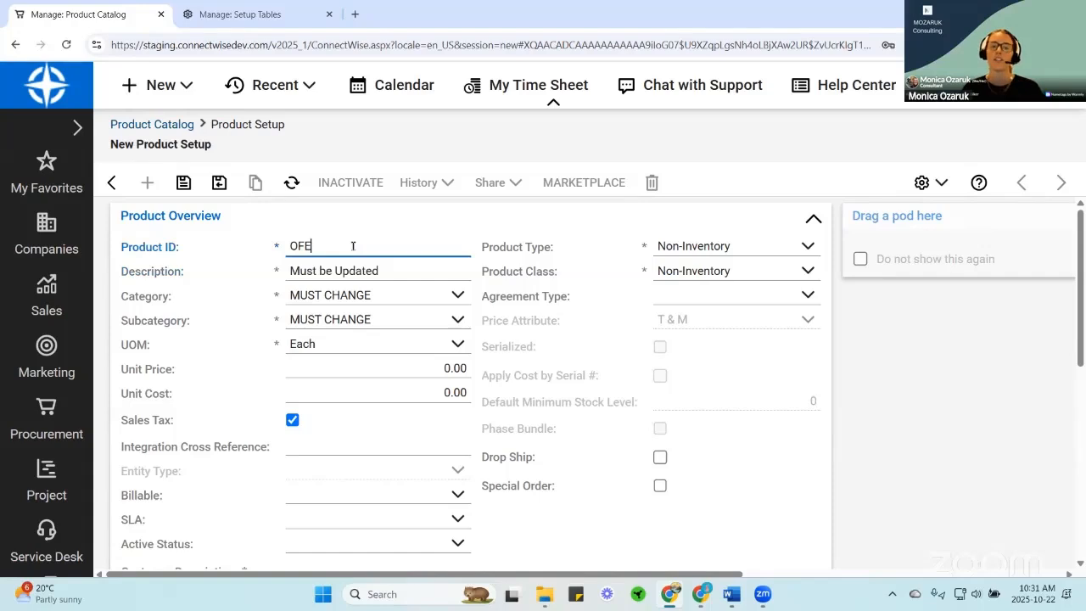
{"action": "scroll", "coordinate": [335, 327], "scroll_direction": "down", "scroll_amount": 3}
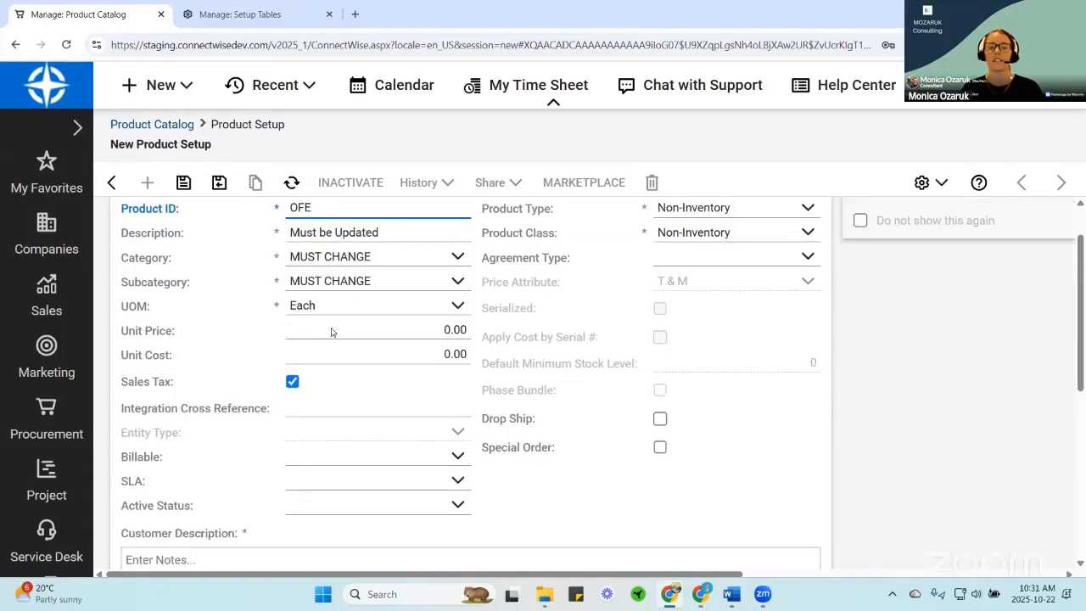
{"action": "left_click", "coordinate": [277, 462]}
{"action": "key", "text": "ctrl+v"}
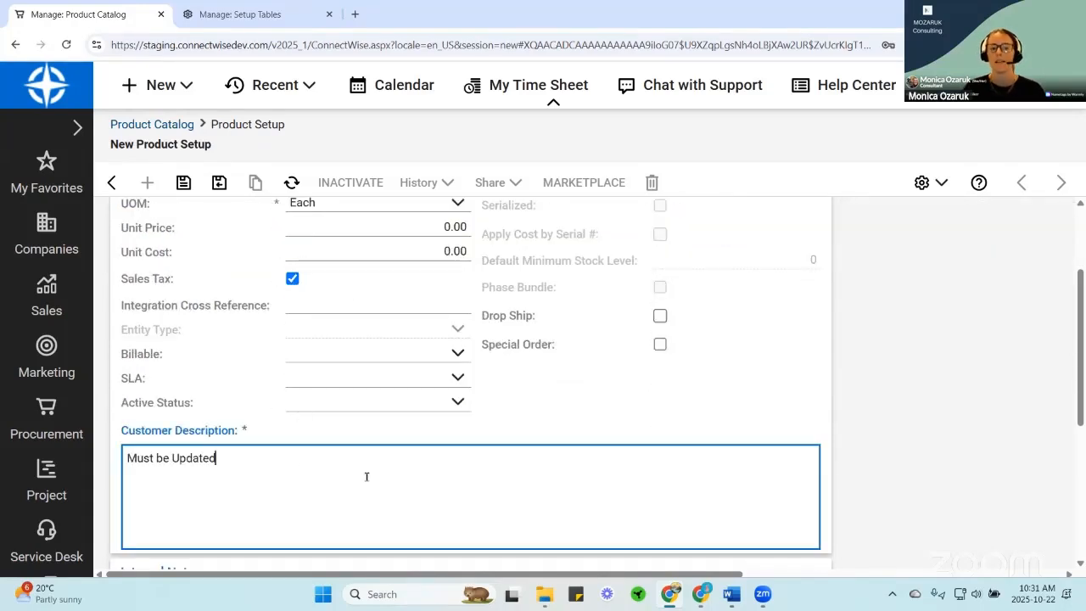
- Review the Unit Price, Unit Cost and Product Class fields of the OFE product
{"action": "scroll", "coordinate": [382, 458], "scroll_direction": "up", "scroll_amount": 3}
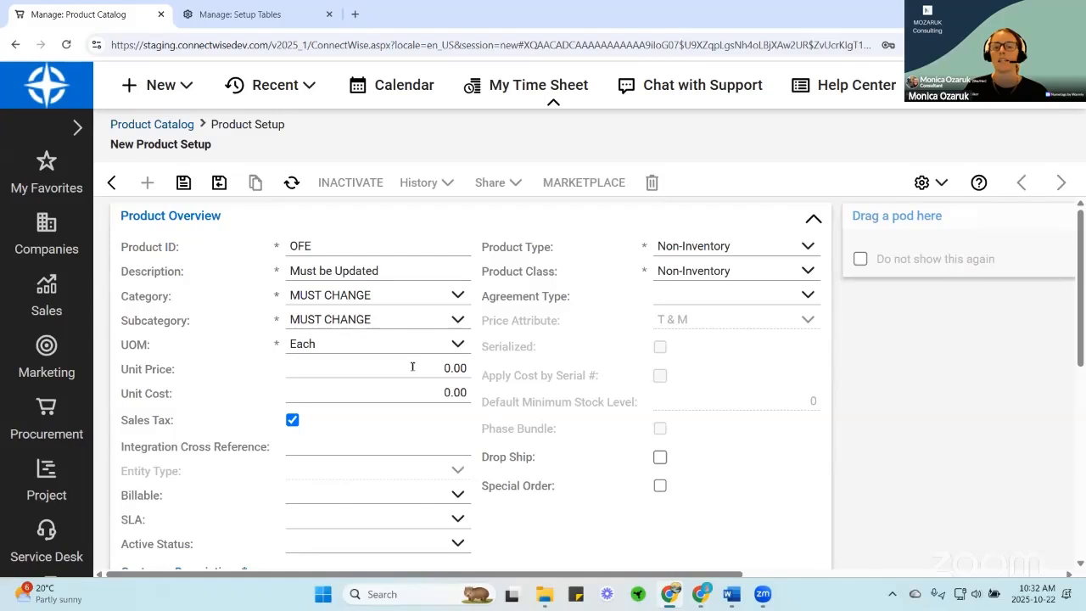
{"action": "left_click", "coordinate": [414, 368]}
{"action": "left_click", "coordinate": [412, 390]}
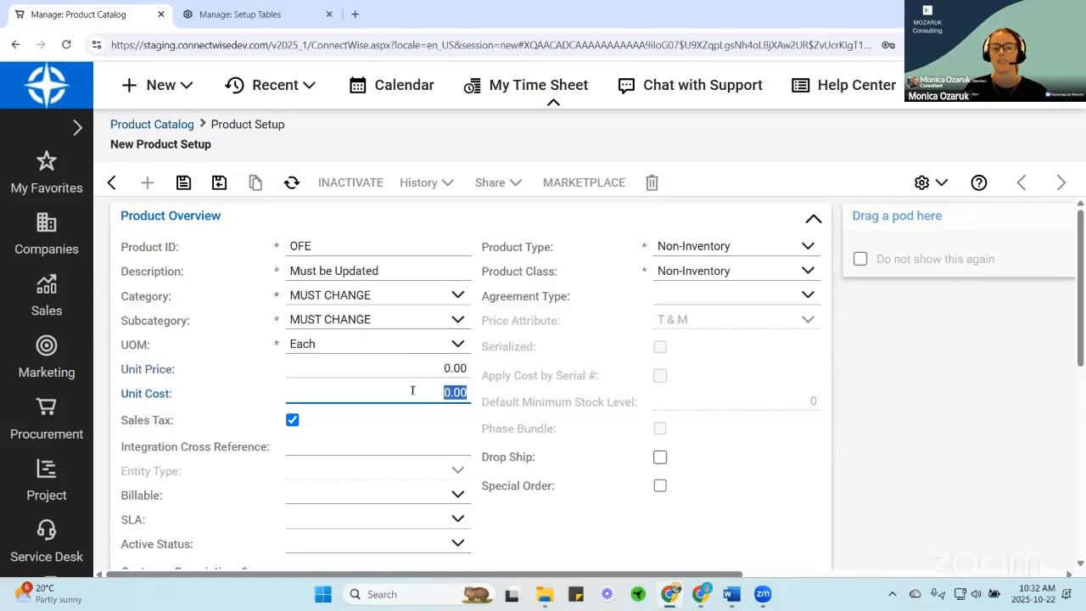
{"action": "left_click", "coordinate": [744, 271]}
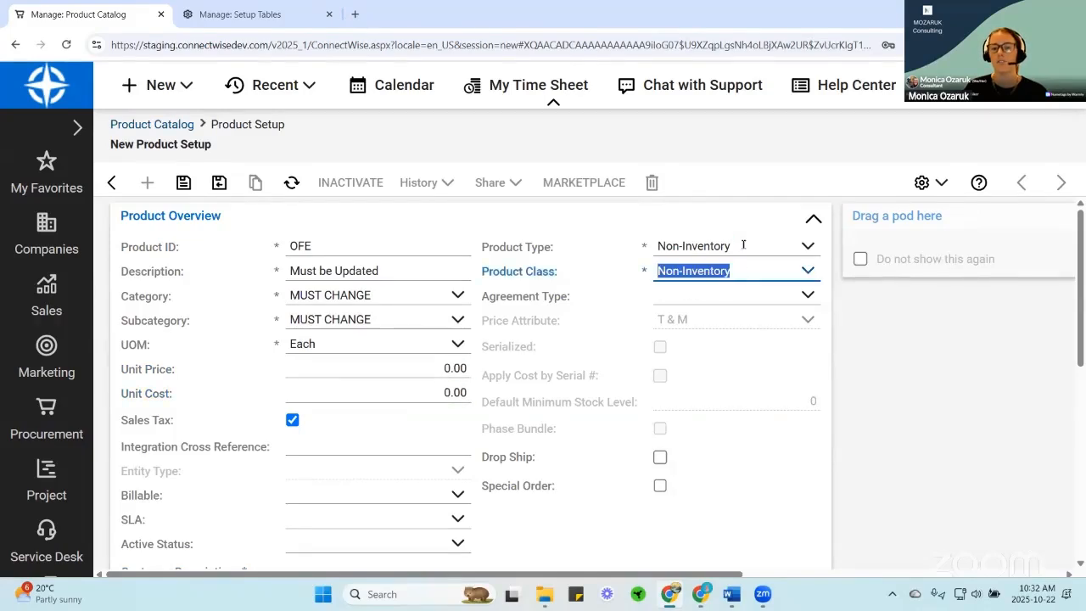
- Review the OFE product's Product Type, Description and Customer Description
{"action": "left_click", "coordinate": [743, 245]}
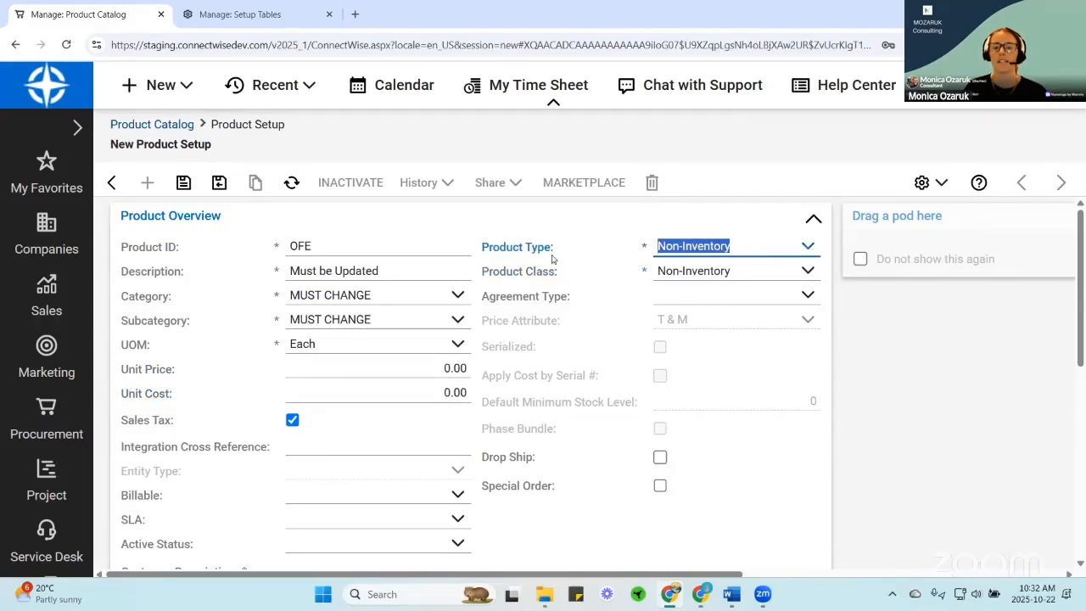
{"action": "left_click", "coordinate": [413, 268]}
{"action": "triple_click", "coordinate": [413, 268]}
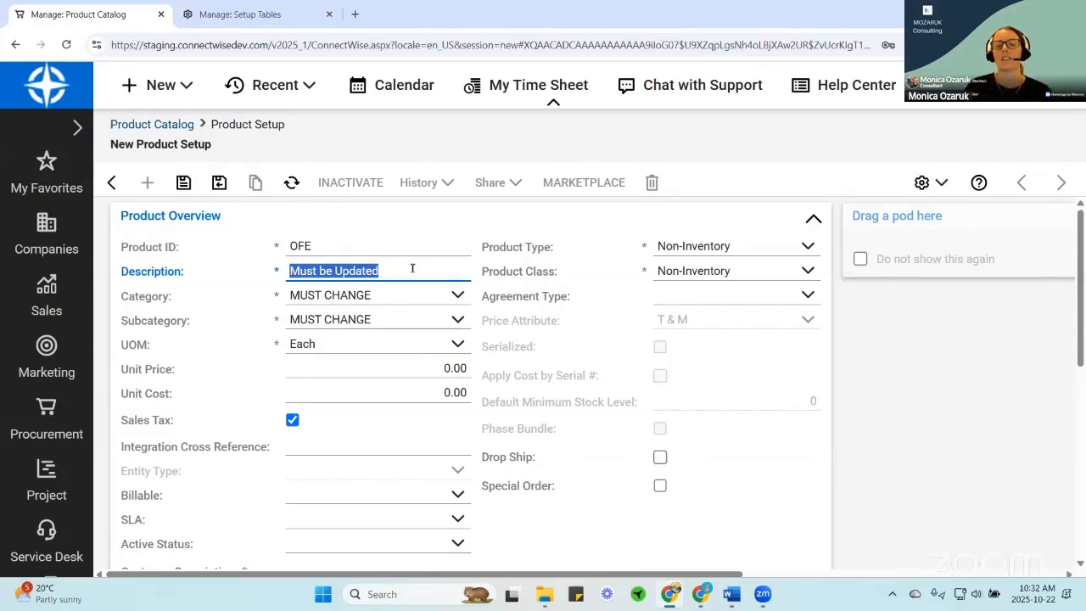
{"action": "scroll", "coordinate": [495, 378], "scroll_direction": "down", "scroll_amount": 2}
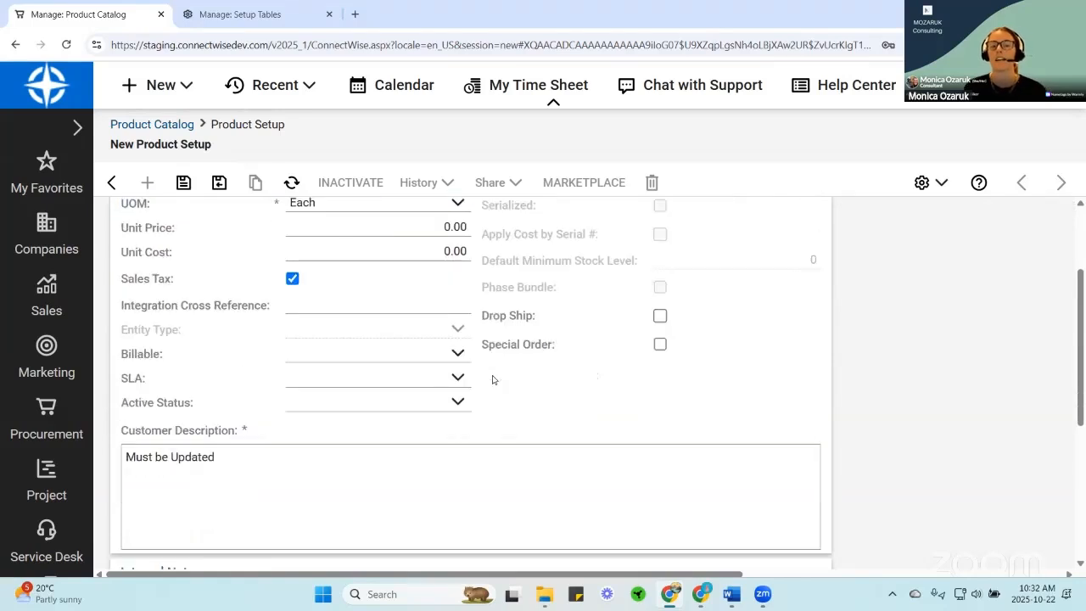
{"action": "scroll", "coordinate": [493, 379], "scroll_direction": "down", "scroll_amount": 1}
{"action": "scroll", "coordinate": [493, 384], "scroll_direction": "up", "scroll_amount": 4}
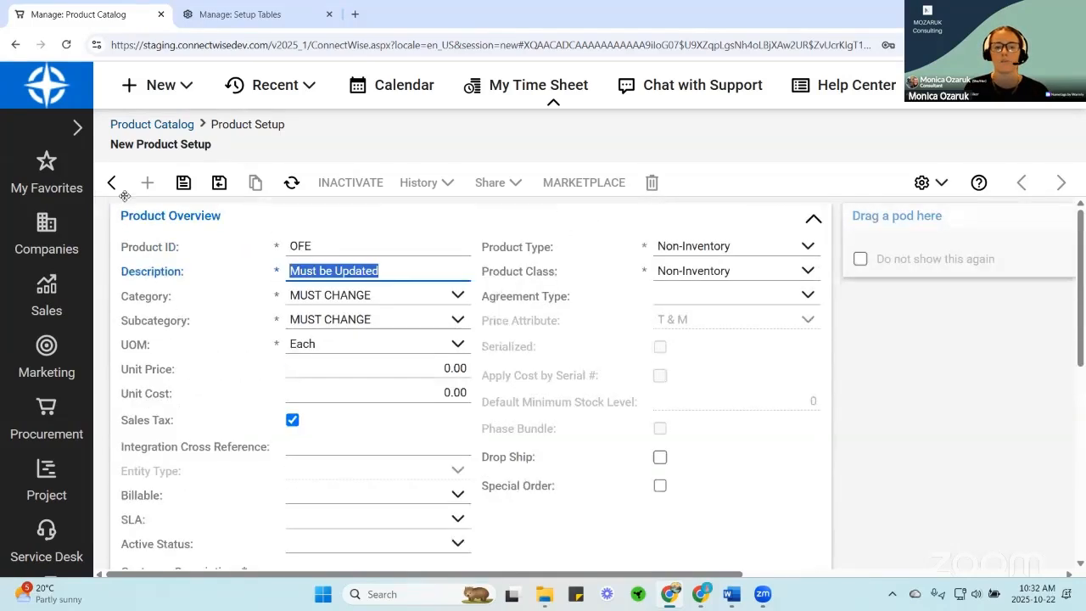
- Review the Product ID and the available Category options of the OFE product, without changing the category
{"action": "left_click", "coordinate": [380, 256]}
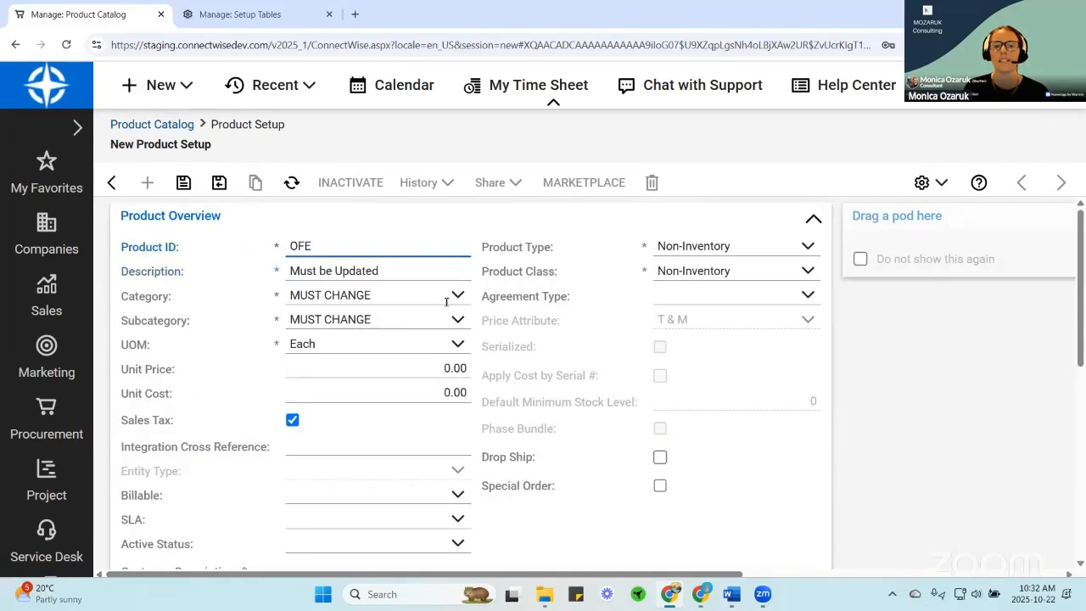
{"action": "left_click", "coordinate": [448, 296]}
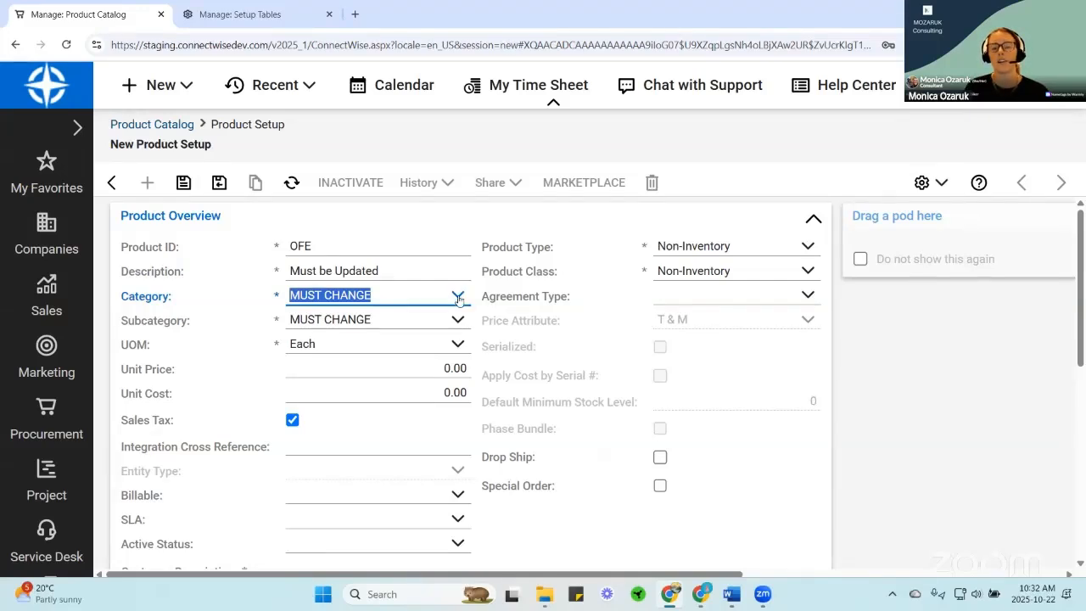
{"action": "left_click", "coordinate": [459, 297]}
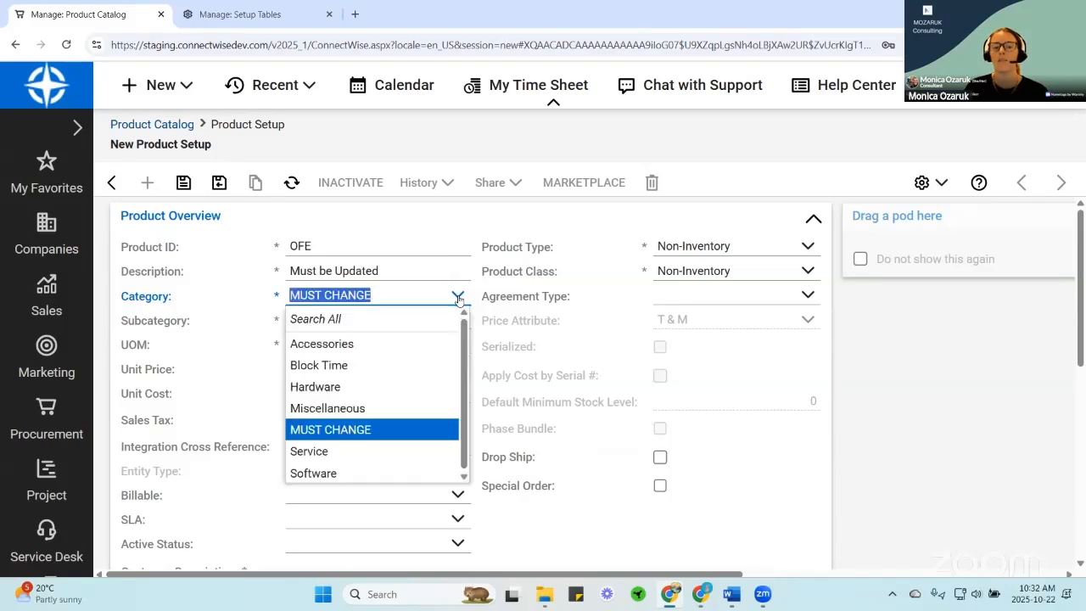
{"action": "left_click", "coordinate": [478, 297]}
{"action": "left_click", "coordinate": [401, 291]}
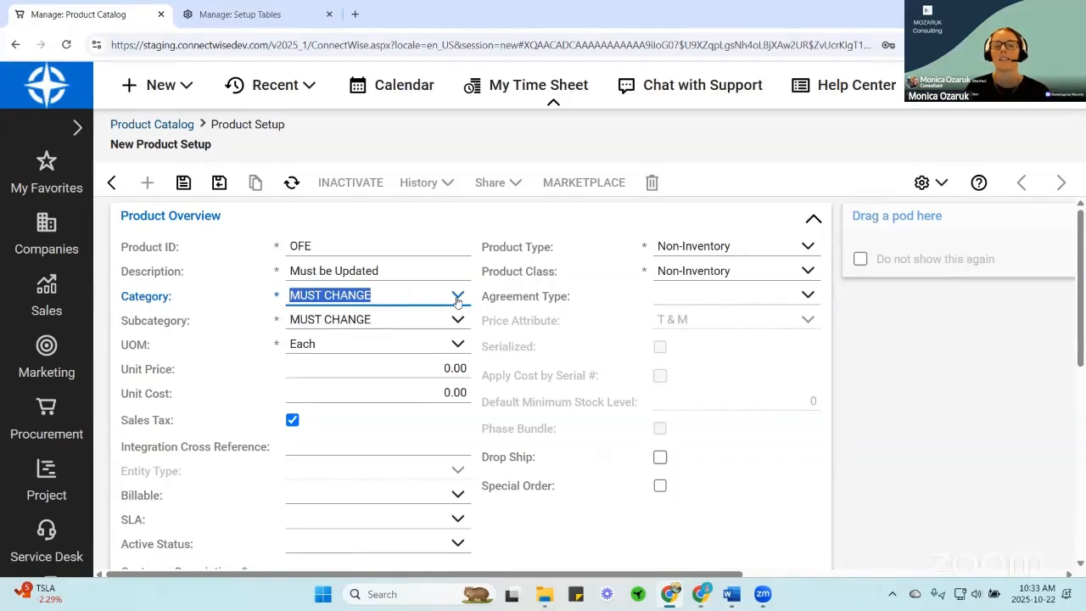
- Switch to the browser tab with the setup tables, search the tables for "sub" and open the Subcategory table
{"action": "left_click", "coordinate": [232, 15]}
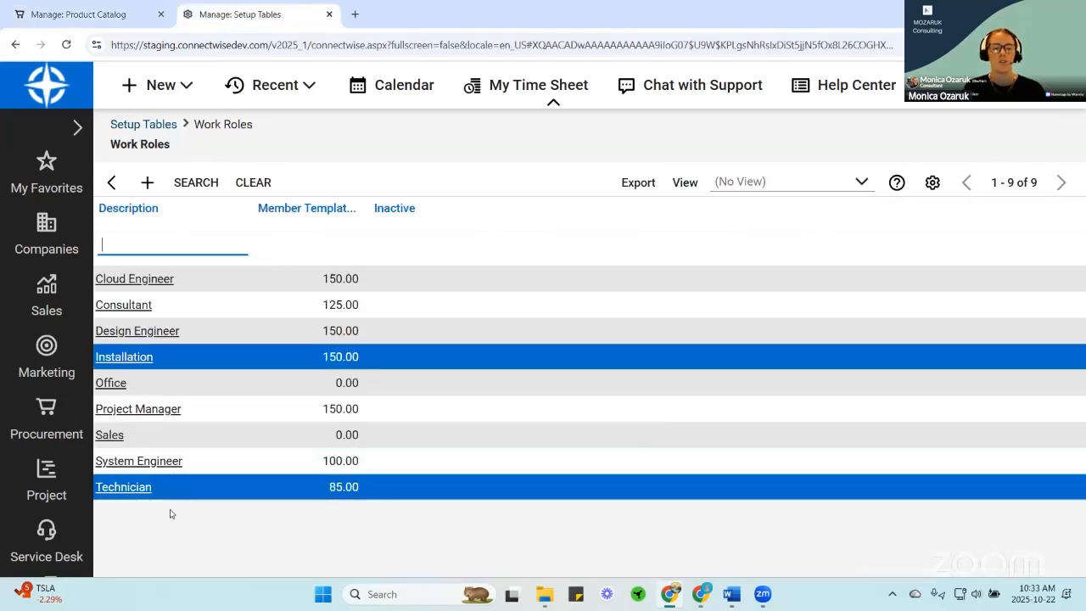
{"action": "key", "text": "ctrl+minus"}
{"action": "key", "text": "ctrl+minus"}
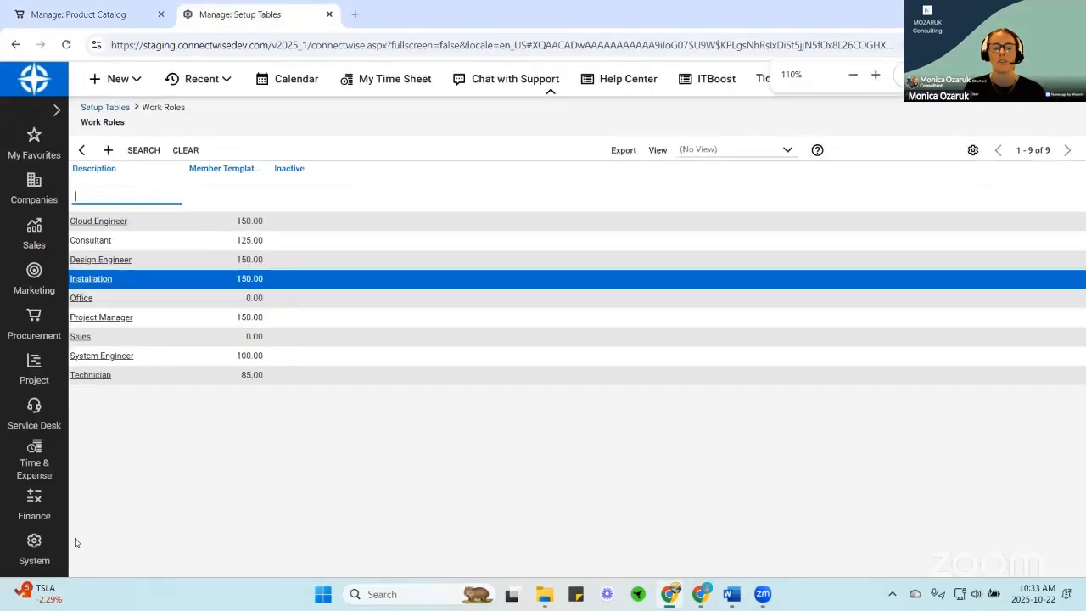
{"action": "left_click", "coordinate": [38, 552]}
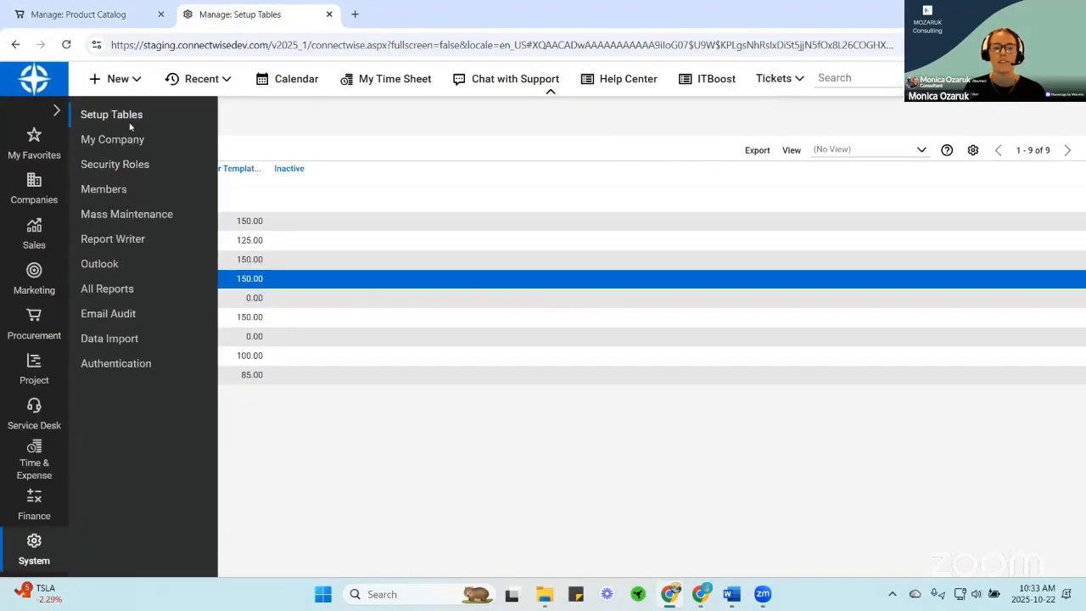
{"action": "left_click", "coordinate": [115, 113]}
{"action": "type", "text": "su"}
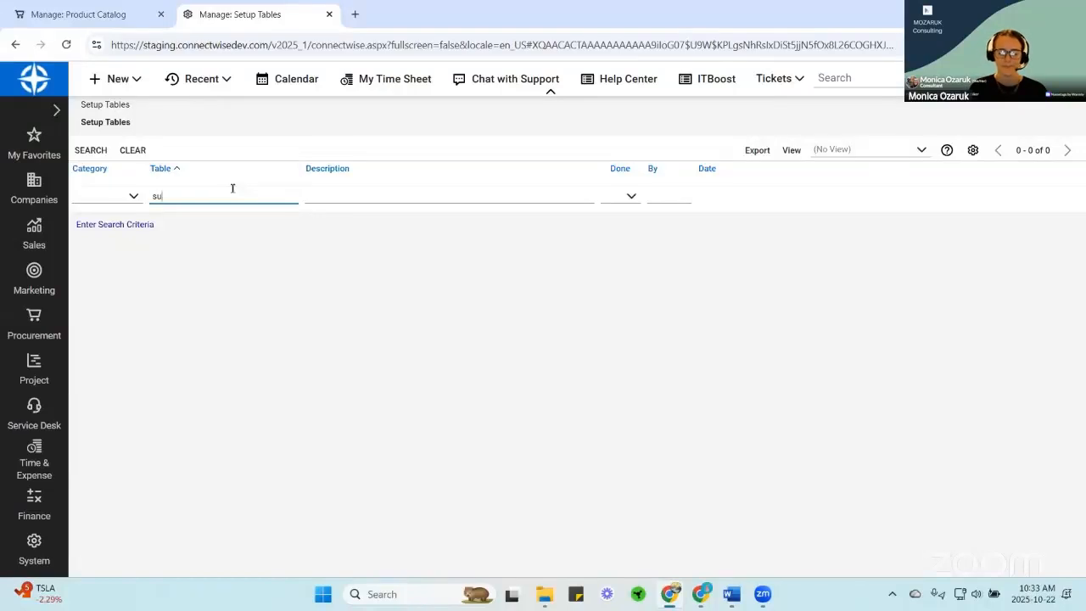
{"action": "type", "text": "b"}
{"action": "key", "text": "ctrl+plus"}
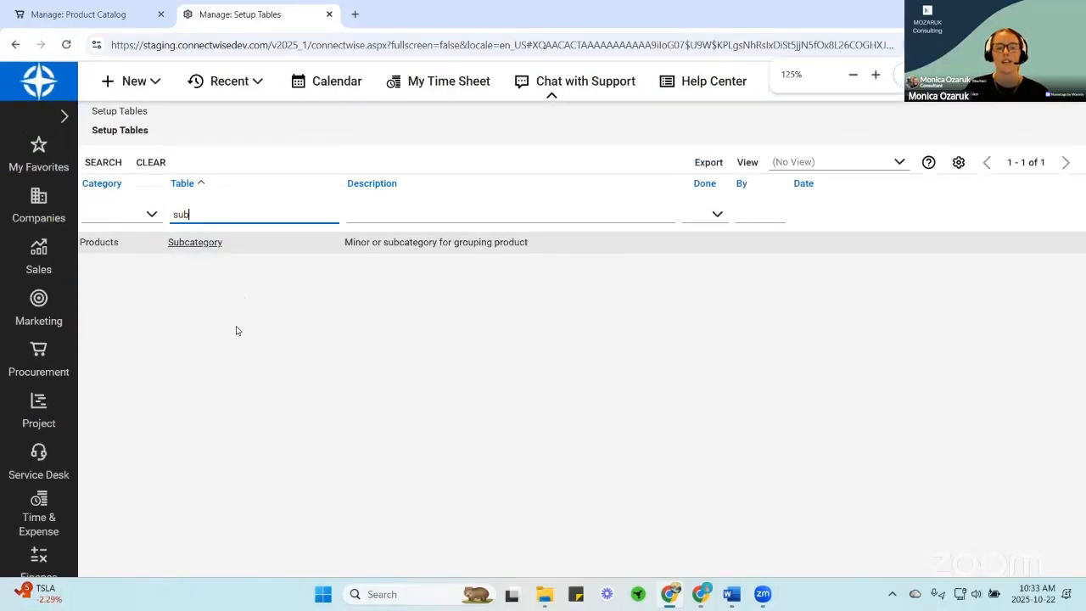
{"action": "key", "text": "ctrl+plus"}
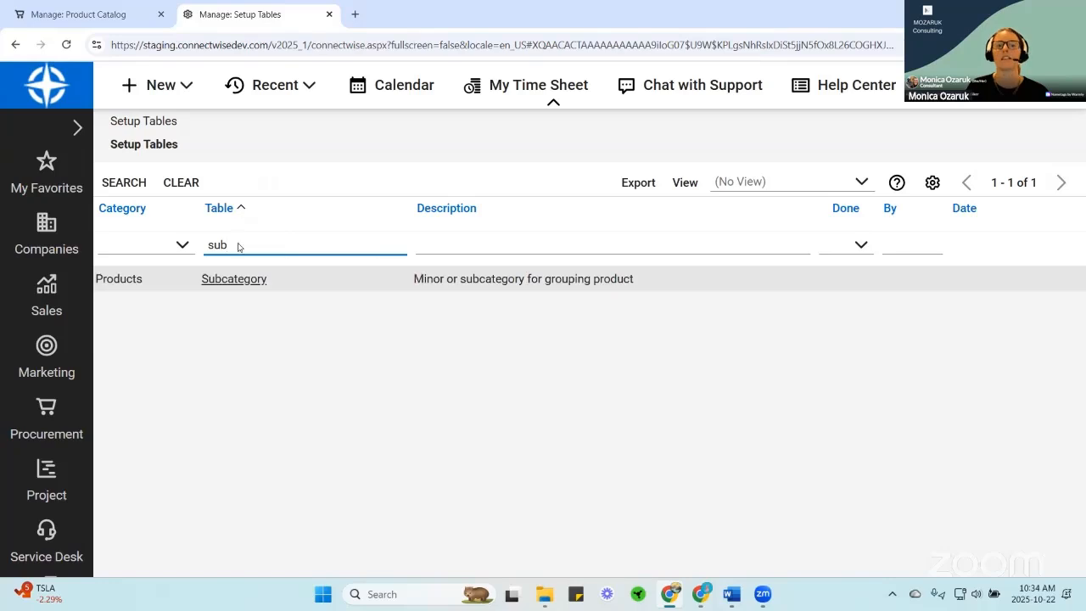
{"action": "left_click", "coordinate": [234, 280]}
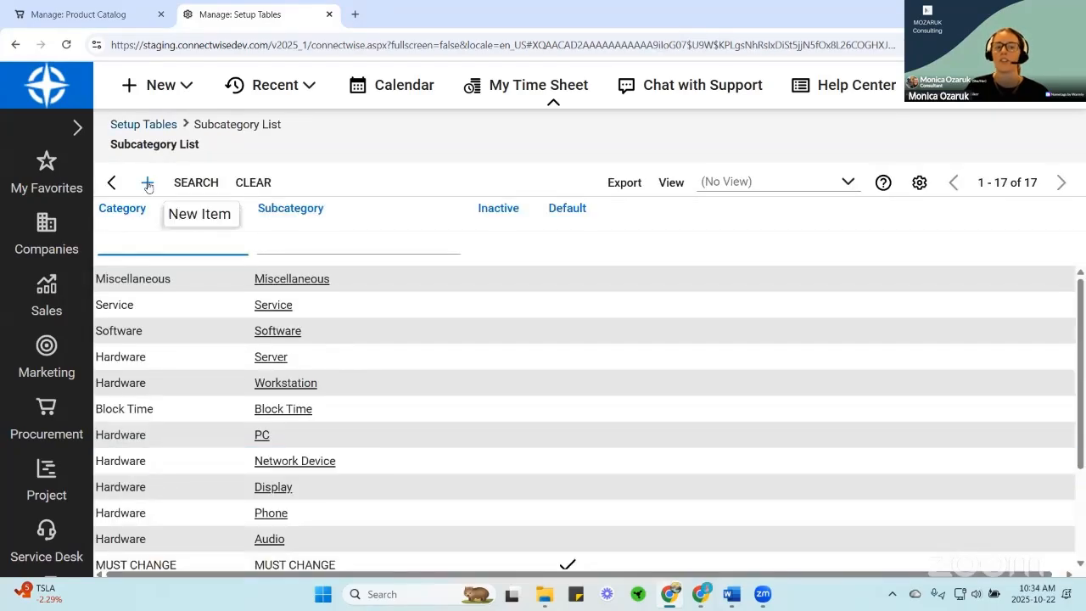
- Create a subcategory named Fees under the Miscellaneous category, and save and close it
{"action": "left_click", "coordinate": [147, 185]}
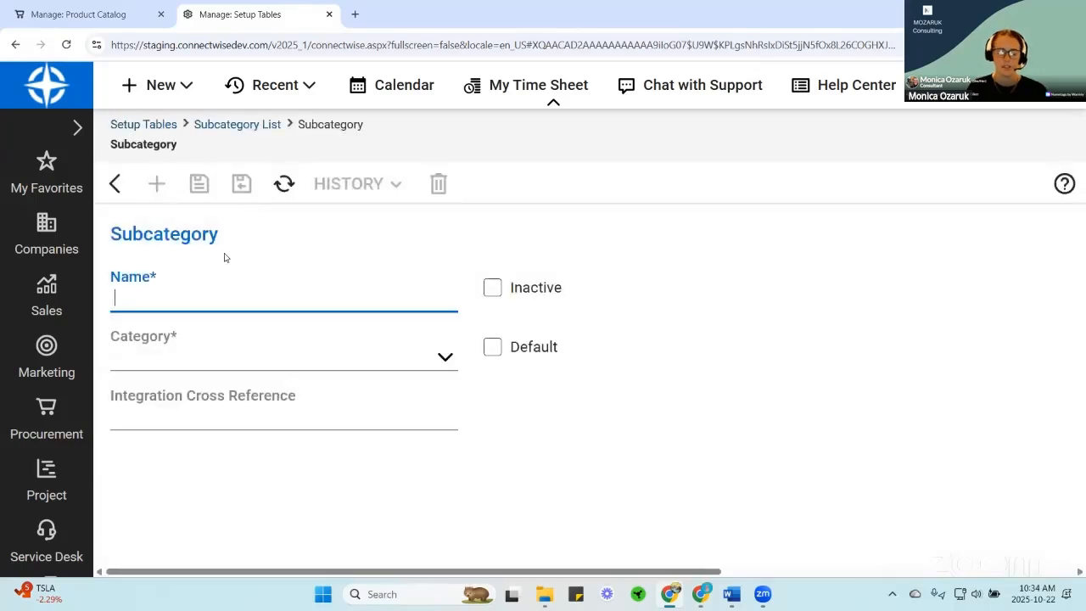
{"action": "type", "text": "Fees"}
{"action": "left_click", "coordinate": [446, 365]}
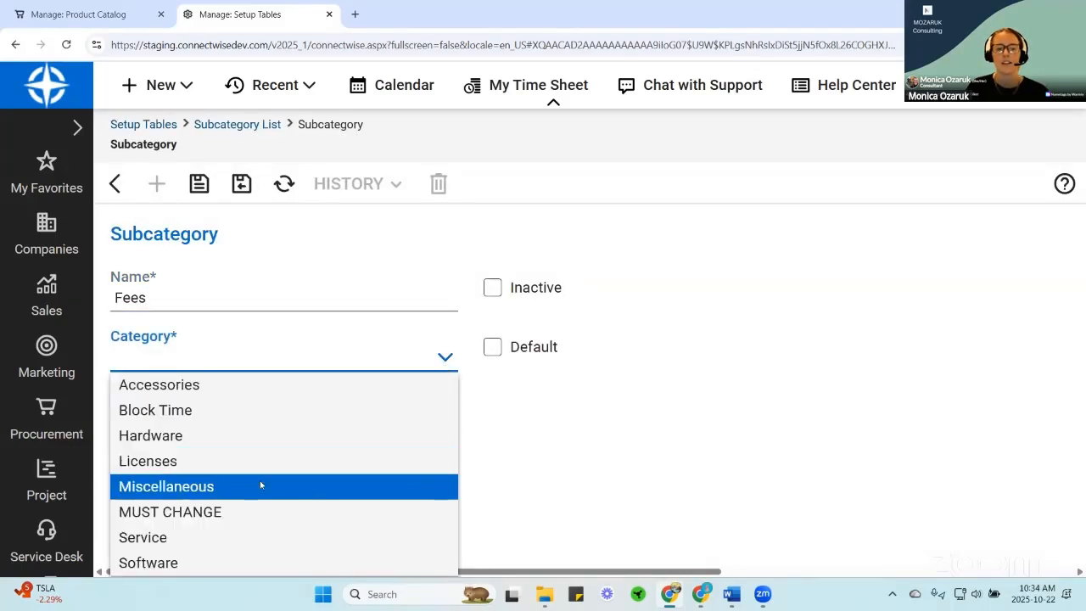
{"action": "left_click", "coordinate": [260, 480]}
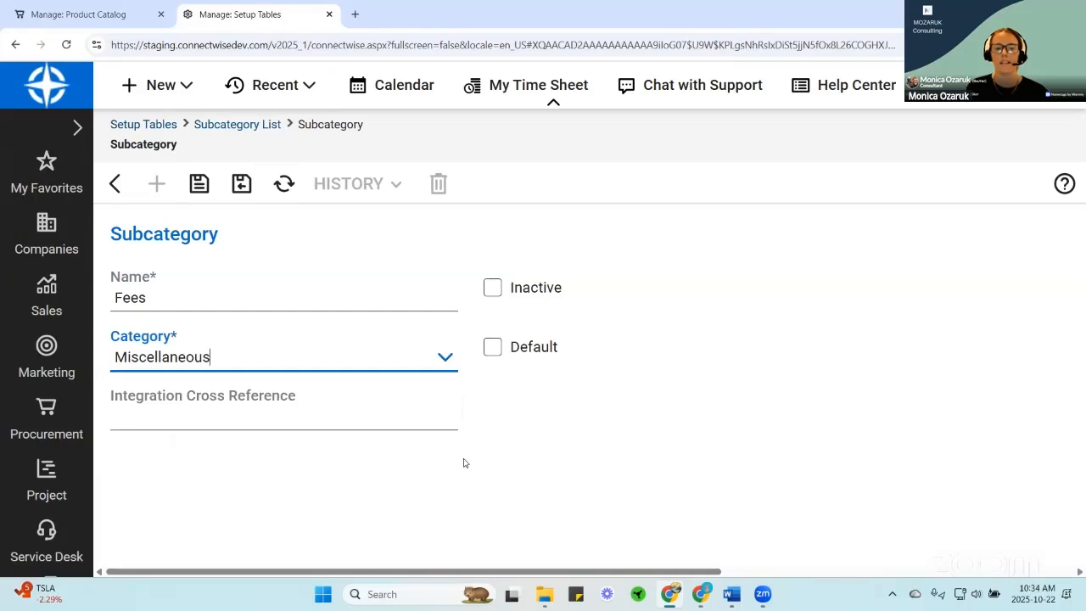
{"action": "left_click", "coordinate": [242, 185]}
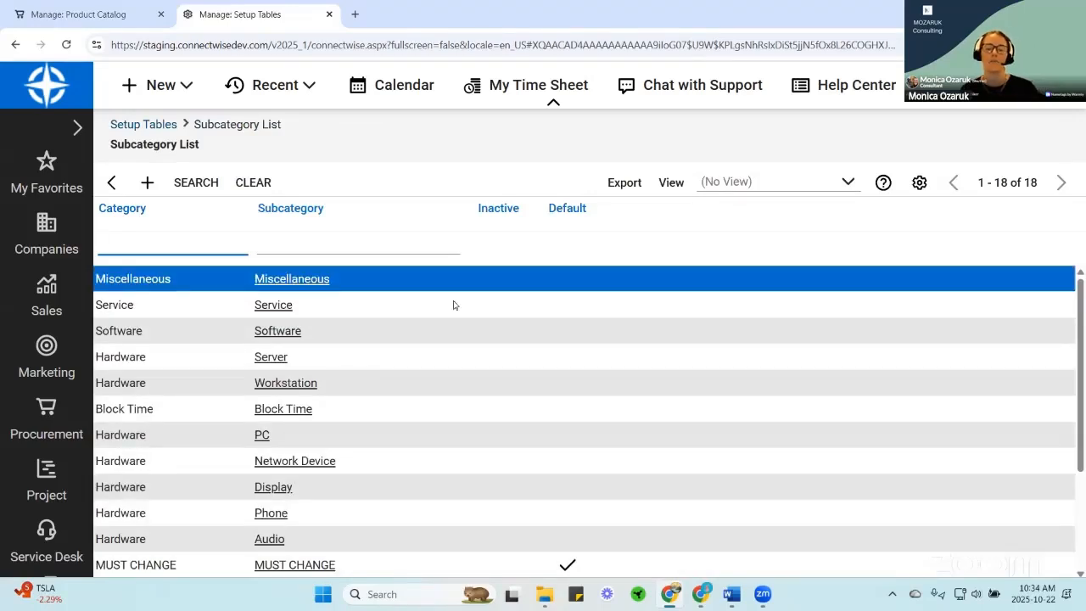
- Return to the setup tables, search for "*gl" and open the General Ledger list
{"action": "key", "text": "ctrl+minus"}
{"action": "key", "text": "ctrl+minus"}
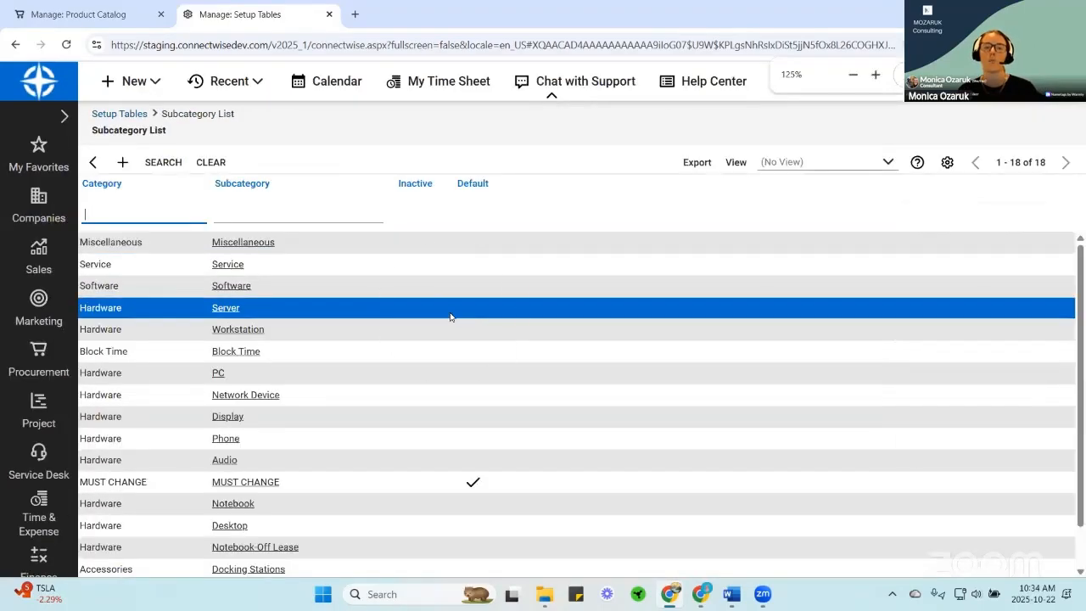
{"action": "key", "text": "ctrl+minus"}
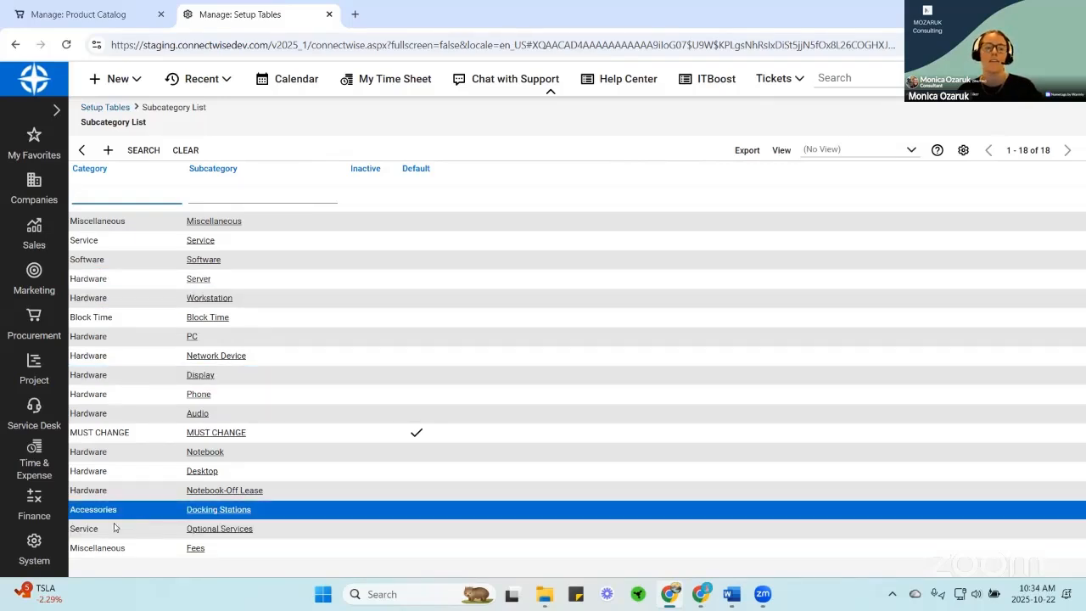
{"action": "mouse_move", "coordinate": [47, 548]}
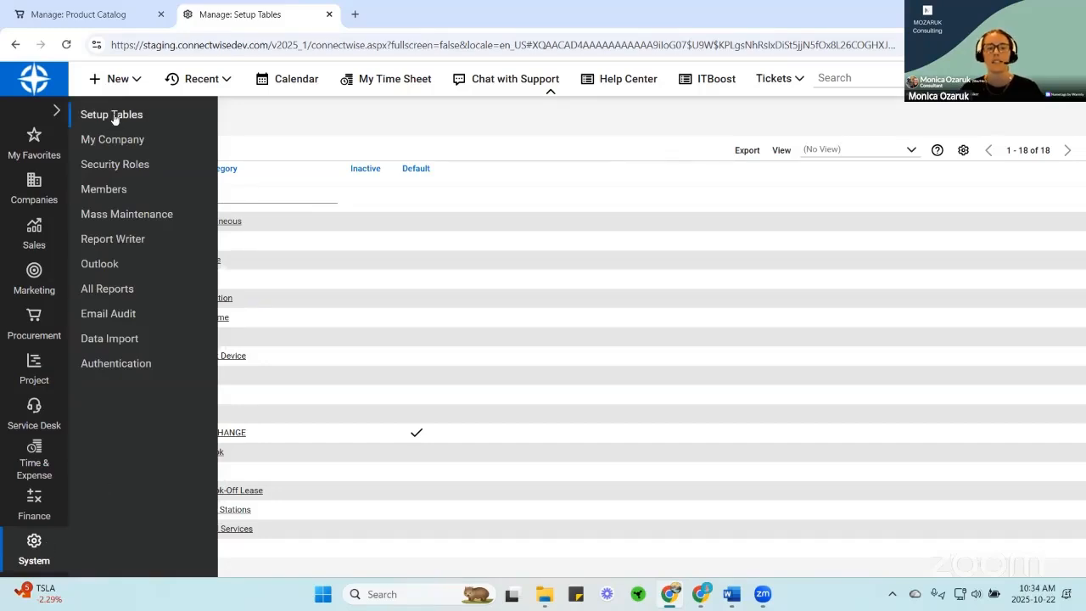
{"action": "key", "text": "ctrl+plus"}
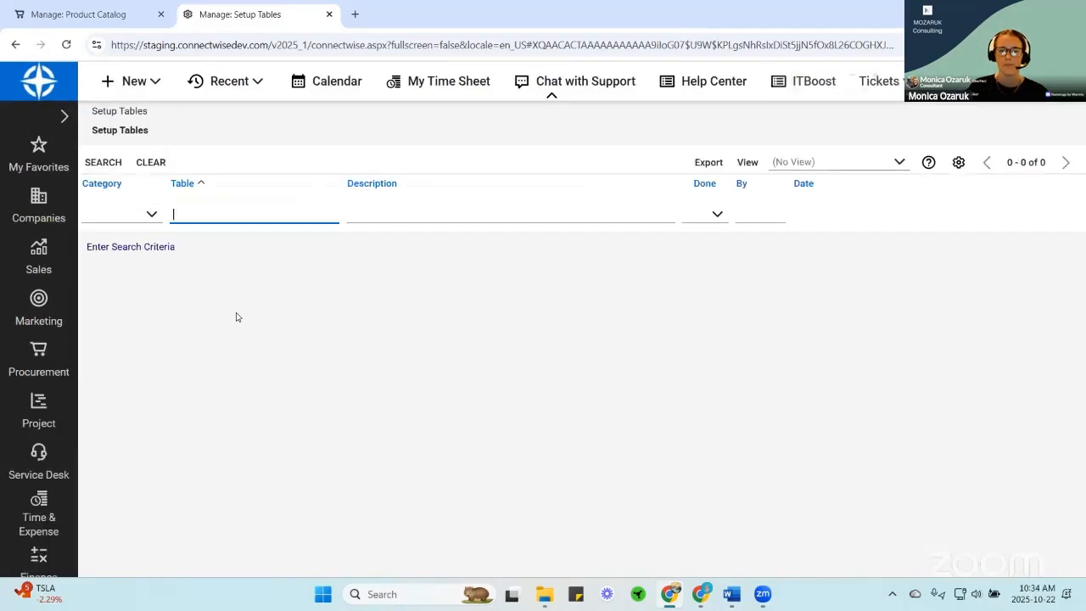
{"action": "key", "text": "ctrl+plus"}
{"action": "type", "text": "*gl"}
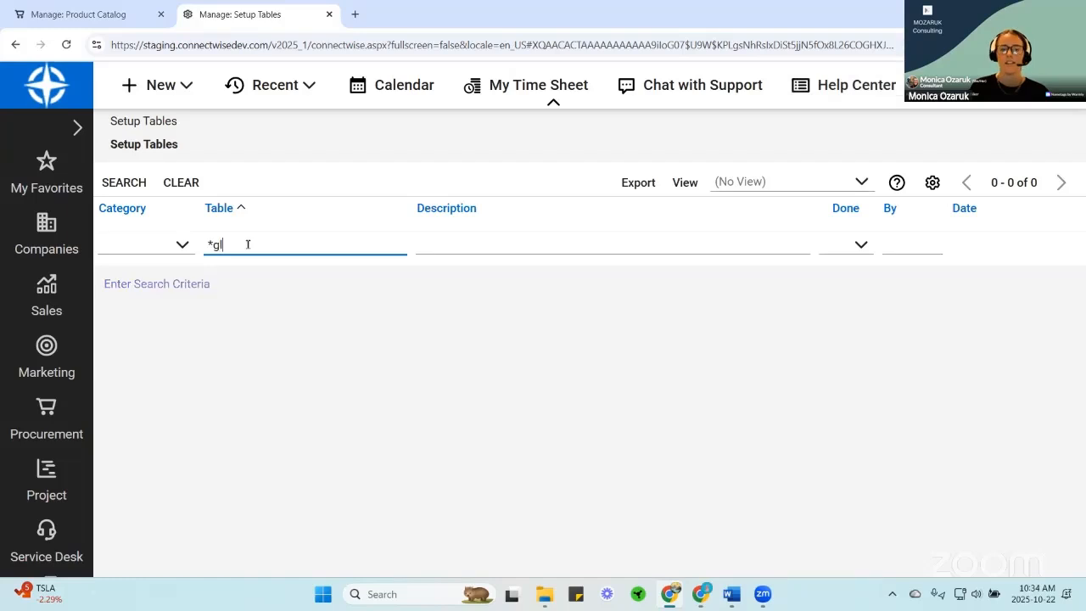
{"action": "key", "text": "Return"}
{"action": "left_click", "coordinate": [237, 279]}
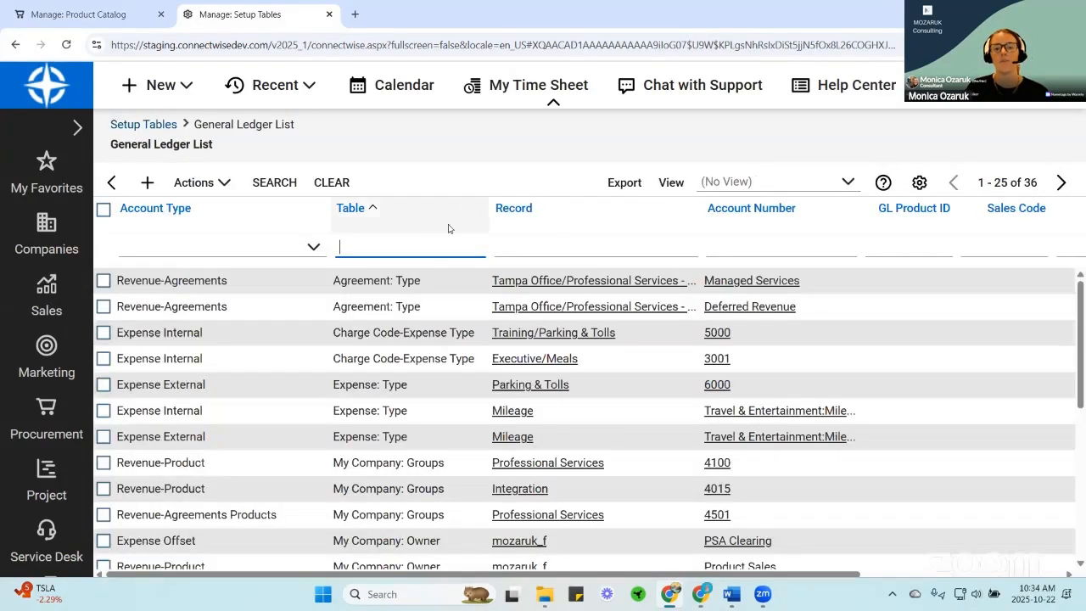
- Search the General Ledger records for "*fee", and clear the filter to restore the full list
{"action": "left_click", "coordinate": [552, 245]}
{"action": "type", "text": "*fee"}
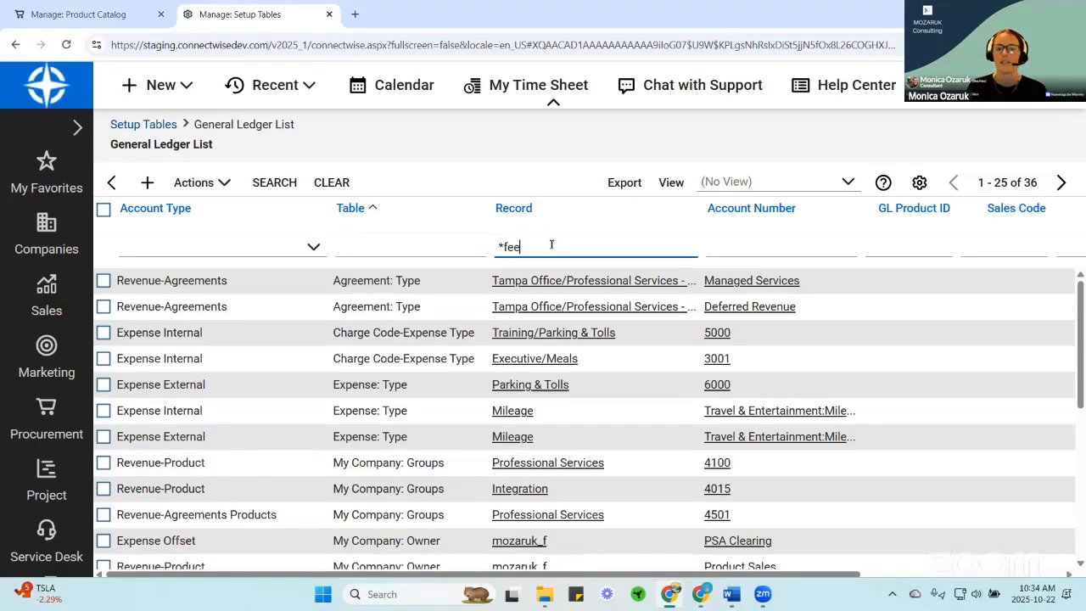
{"action": "key", "text": "Return"}
{"action": "left_click", "coordinate": [551, 245]}
{"action": "key", "text": "ctrl+a"}
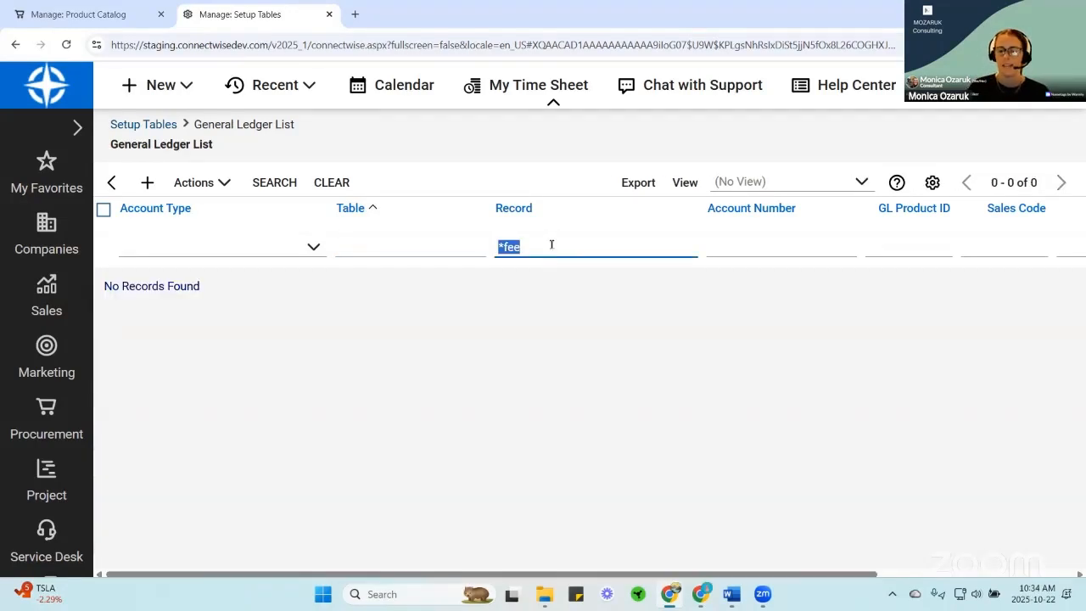
{"action": "key", "text": "BackSpace"}
{"action": "key", "text": "Return"}
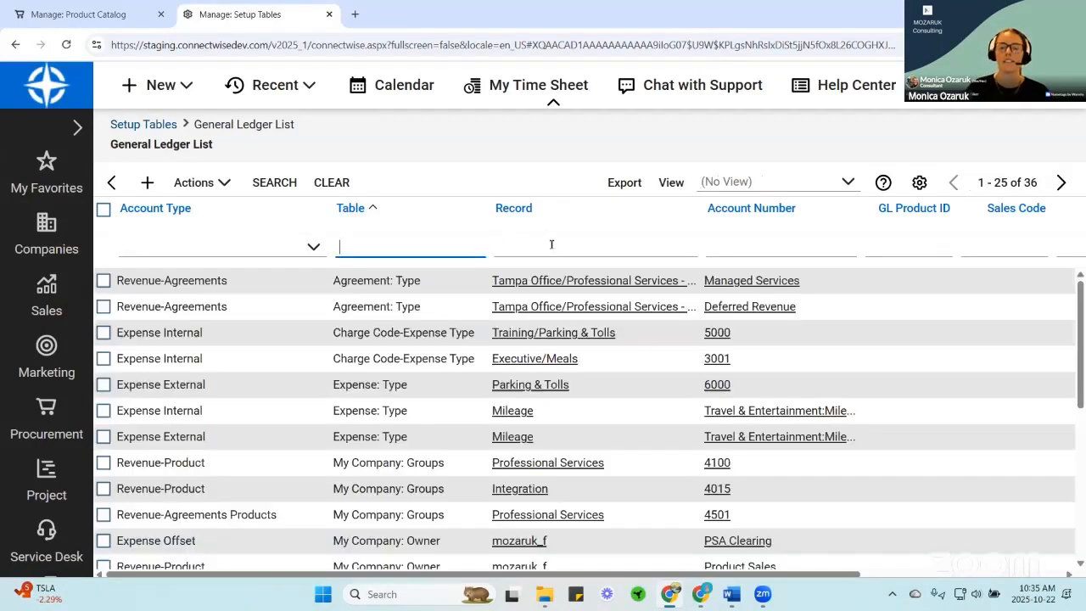
- Start a new GL account with Account Type Revenue-Product, Mapped Type Products: Subcategory and Mapped Record Miscellaneous - Fees
{"action": "left_click", "coordinate": [148, 185]}
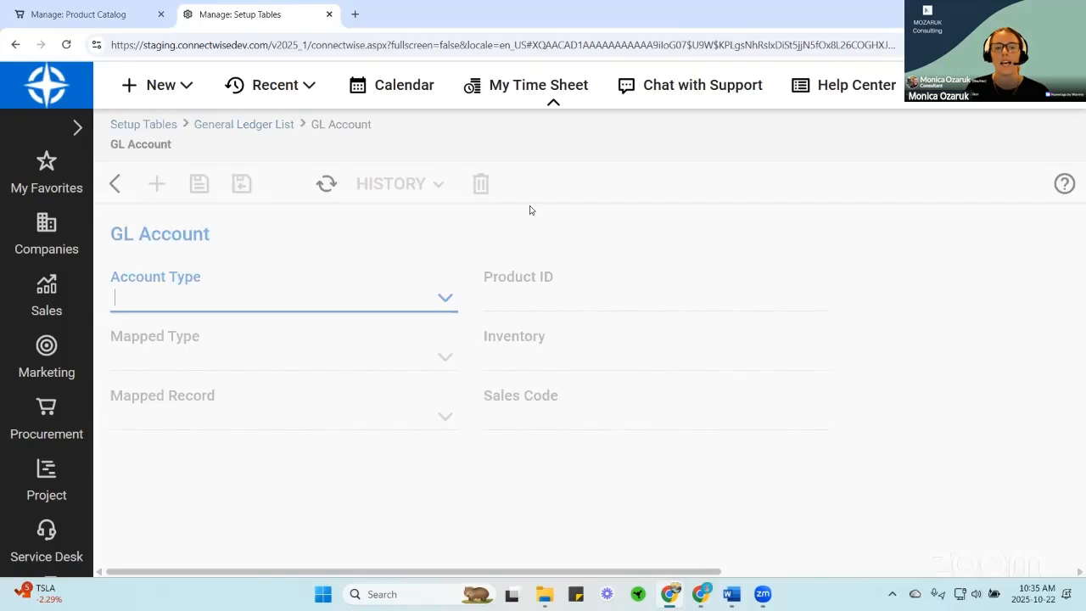
{"action": "left_click", "coordinate": [445, 302]}
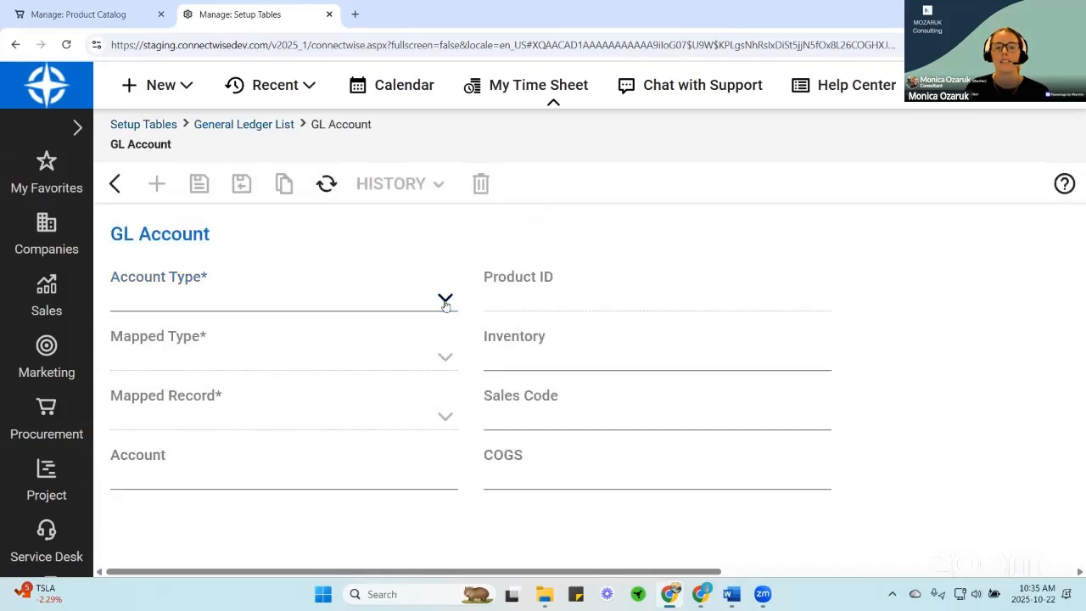
{"action": "scroll", "coordinate": [388, 408], "scroll_direction": "down", "scroll_amount": 6}
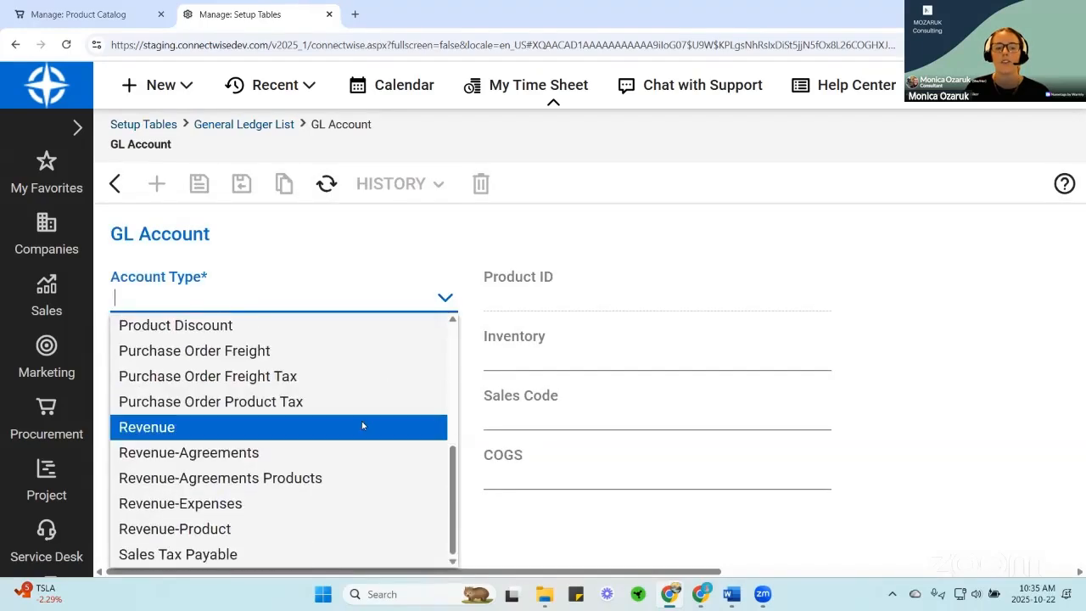
{"action": "left_click", "coordinate": [271, 526]}
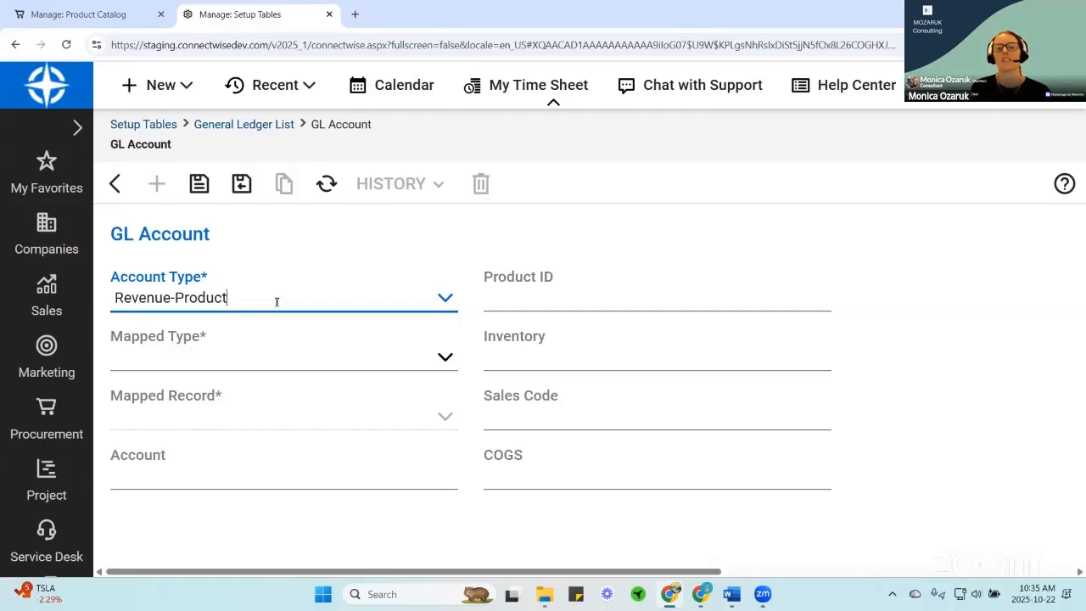
{"action": "left_click", "coordinate": [446, 364]}
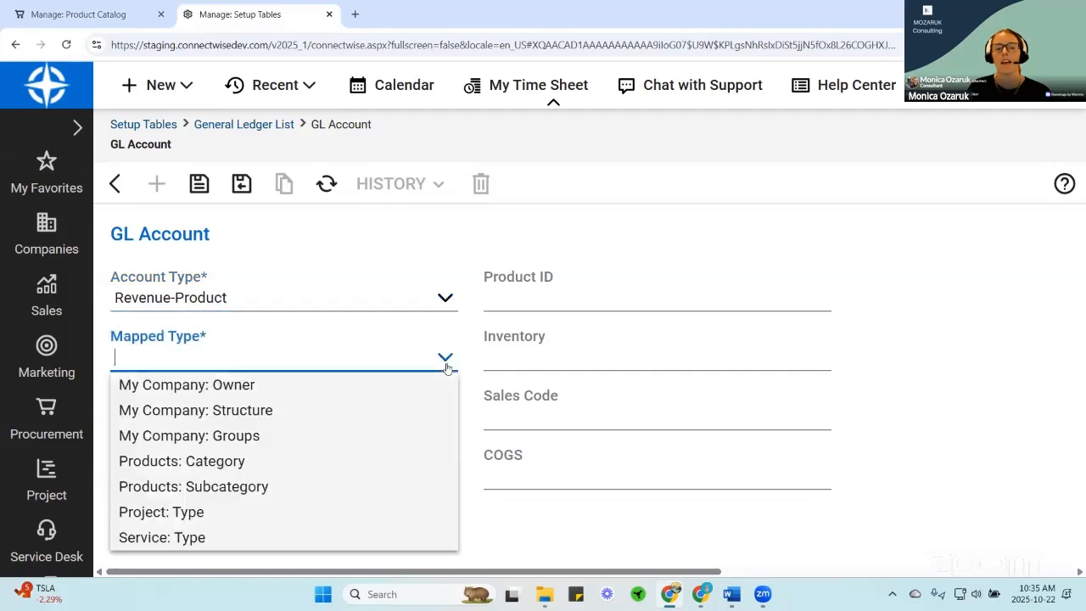
{"action": "left_click", "coordinate": [228, 488]}
{"action": "left_click", "coordinate": [445, 416]}
{"action": "scroll", "coordinate": [327, 230], "scroll_direction": "down", "scroll_amount": 2}
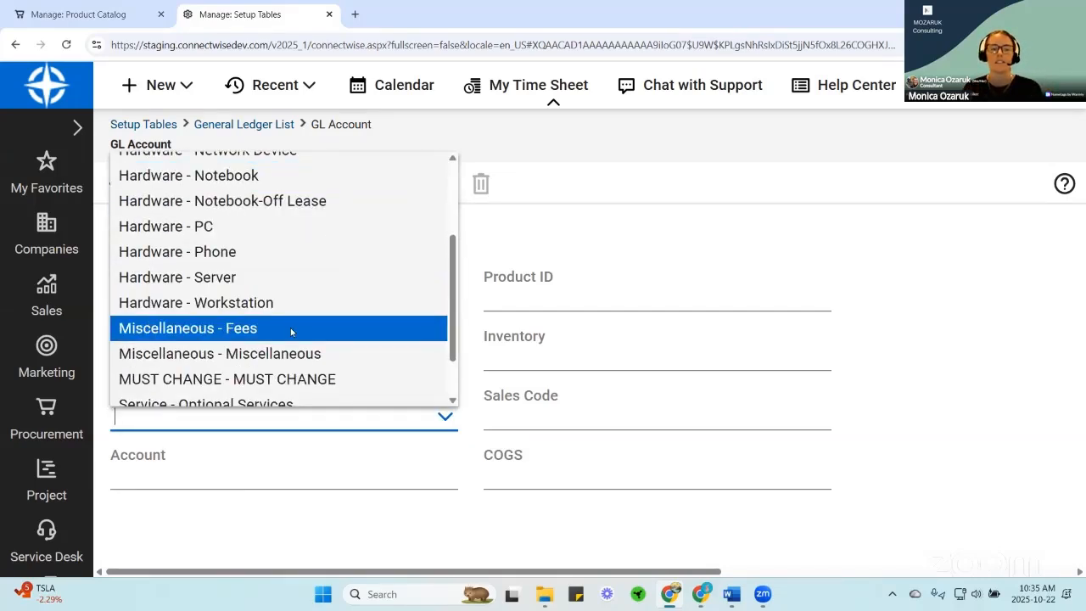
{"action": "left_click", "coordinate": [290, 327]}
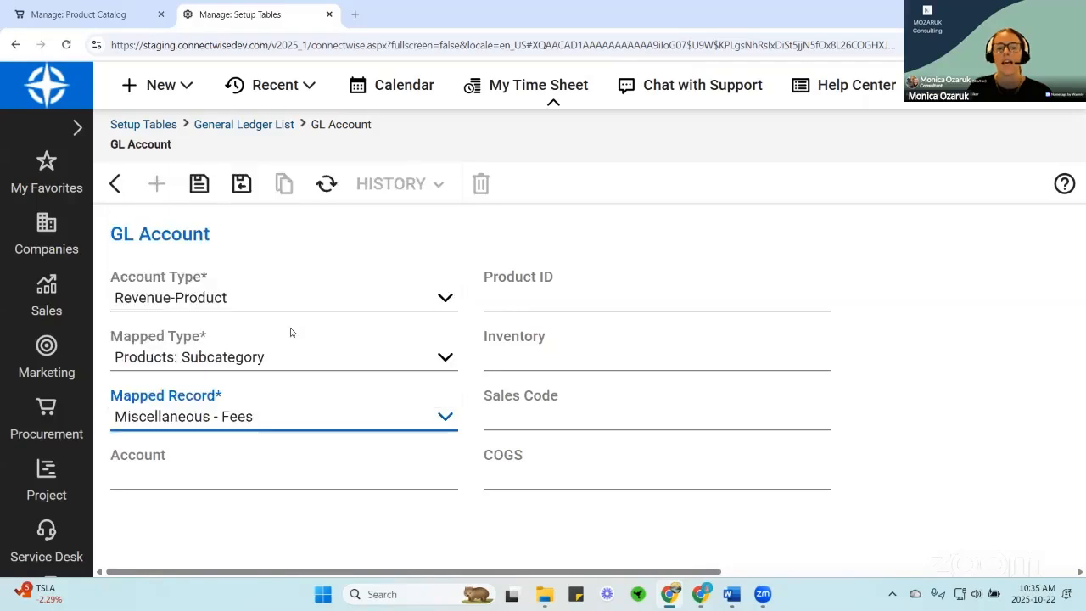
- Set the new GL account's Account to 2200 and its COGS to 3000
{"action": "left_click", "coordinate": [231, 477]}
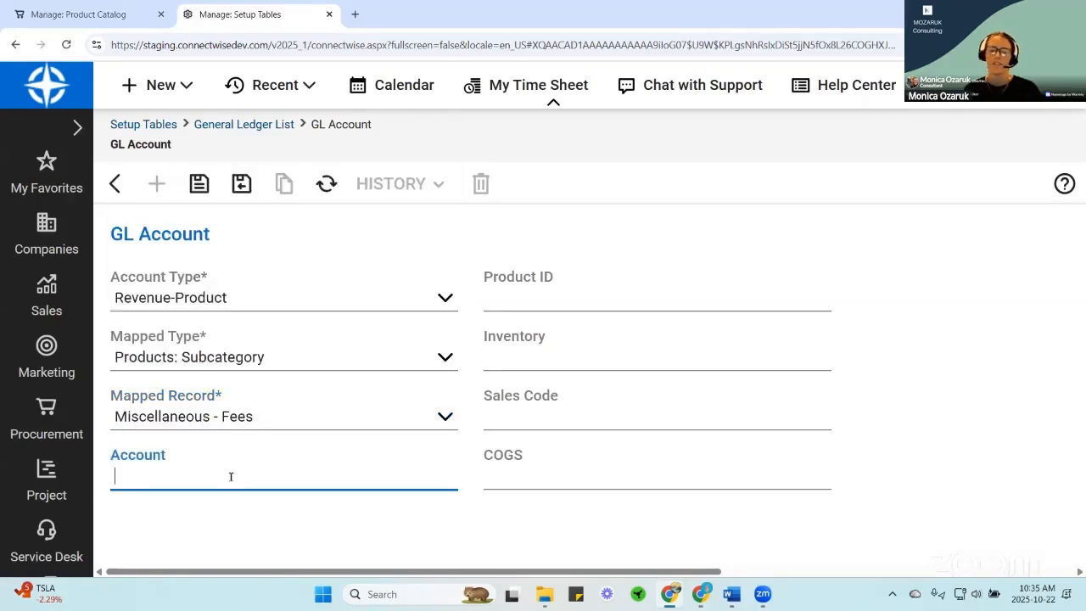
{"action": "type", "text": "2200"}
{"action": "key", "text": "Tab"}
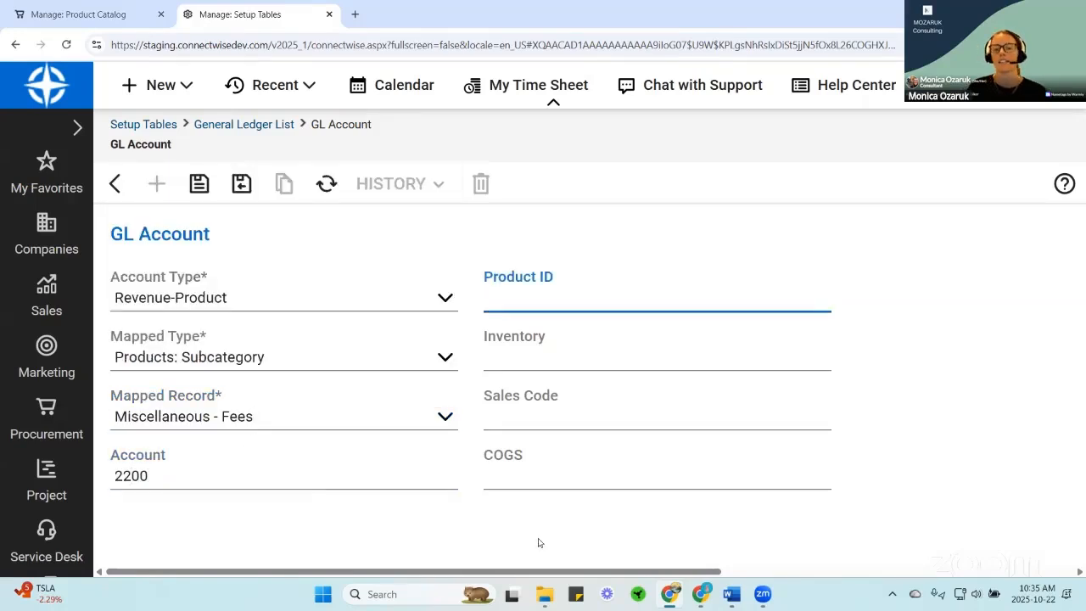
{"action": "left_click", "coordinate": [540, 475]}
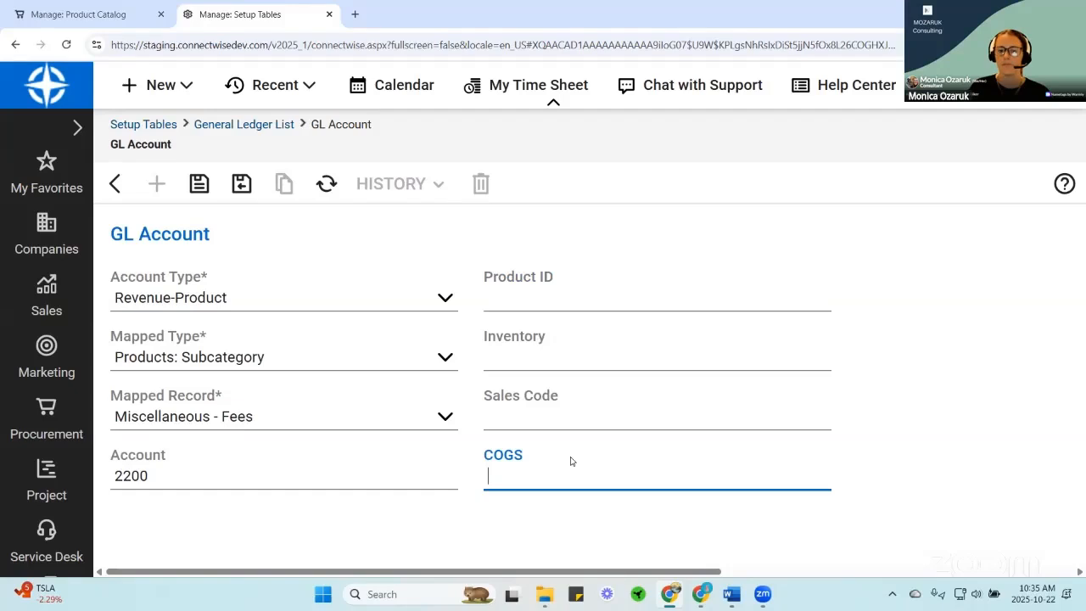
{"action": "type", "text": "2"}
{"action": "key", "text": "BackSpace"}
{"action": "type", "text": "3000"}
{"action": "left_click", "coordinate": [331, 476]}
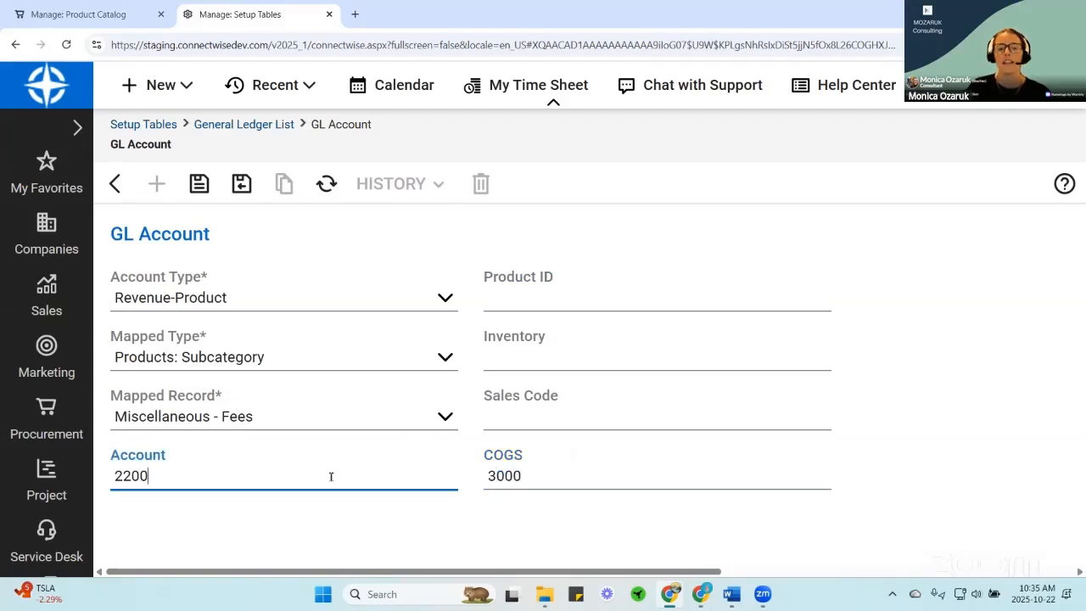
- Switch to the OFE product setup and set its Category to Miscellaneous and its Subcategory to Fees
{"action": "key", "text": "ctrl+shift+Tab"}
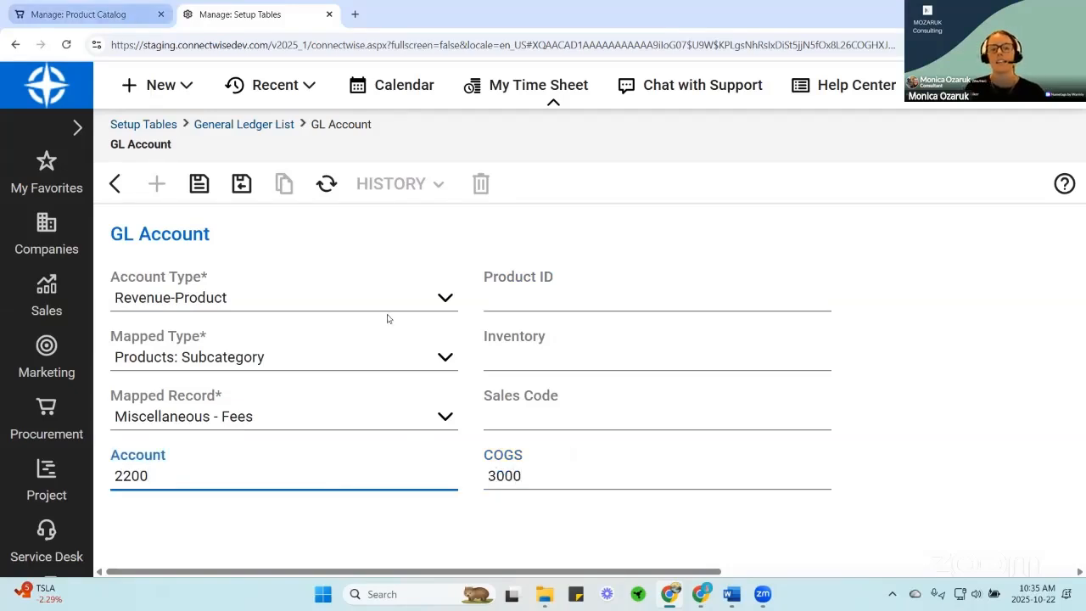
{"action": "left_click", "coordinate": [451, 320]}
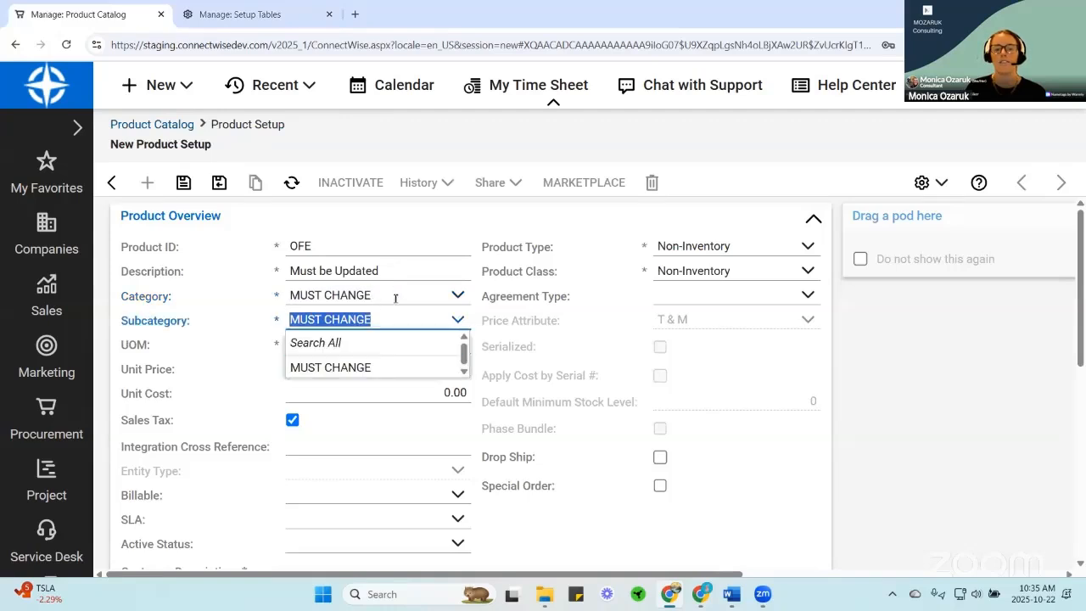
{"action": "left_click", "coordinate": [459, 295]}
{"action": "left_click", "coordinate": [357, 387]}
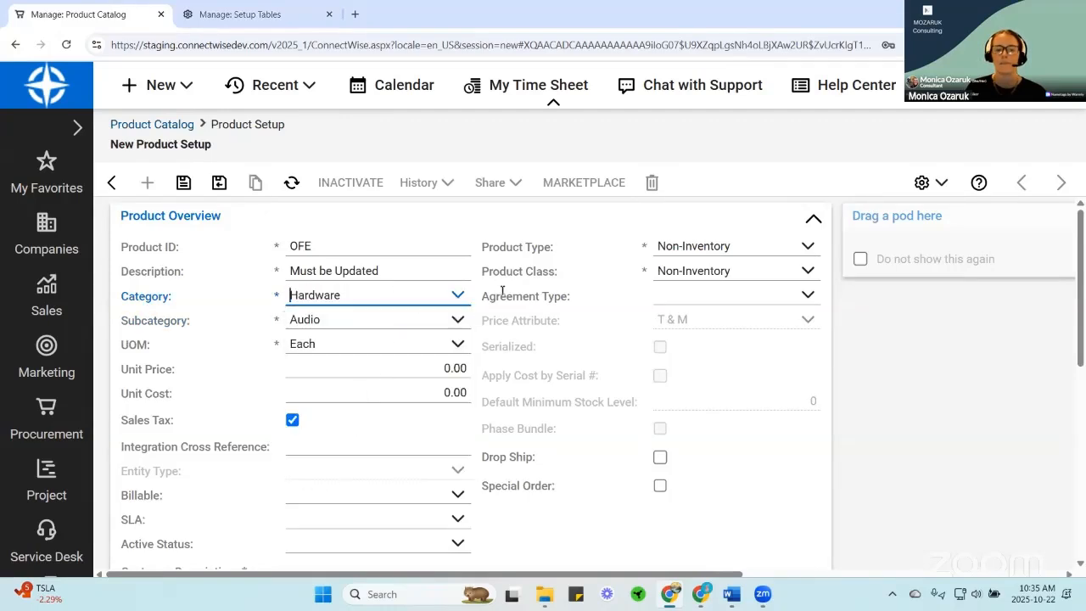
{"action": "left_click", "coordinate": [454, 295]}
{"action": "left_click", "coordinate": [407, 405]}
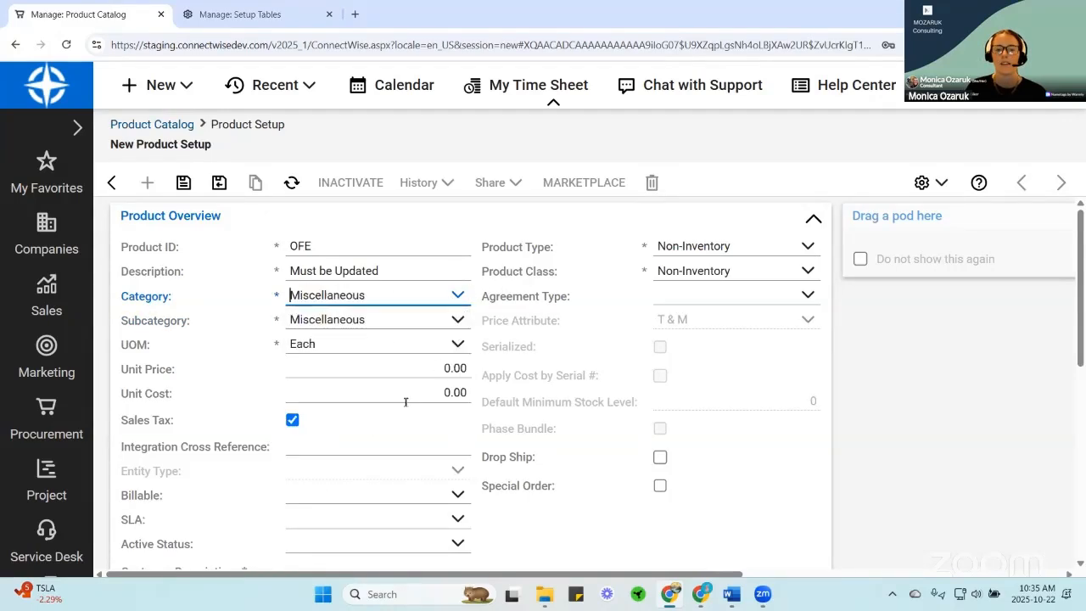
{"action": "left_click", "coordinate": [460, 321]}
{"action": "left_click", "coordinate": [335, 367]}
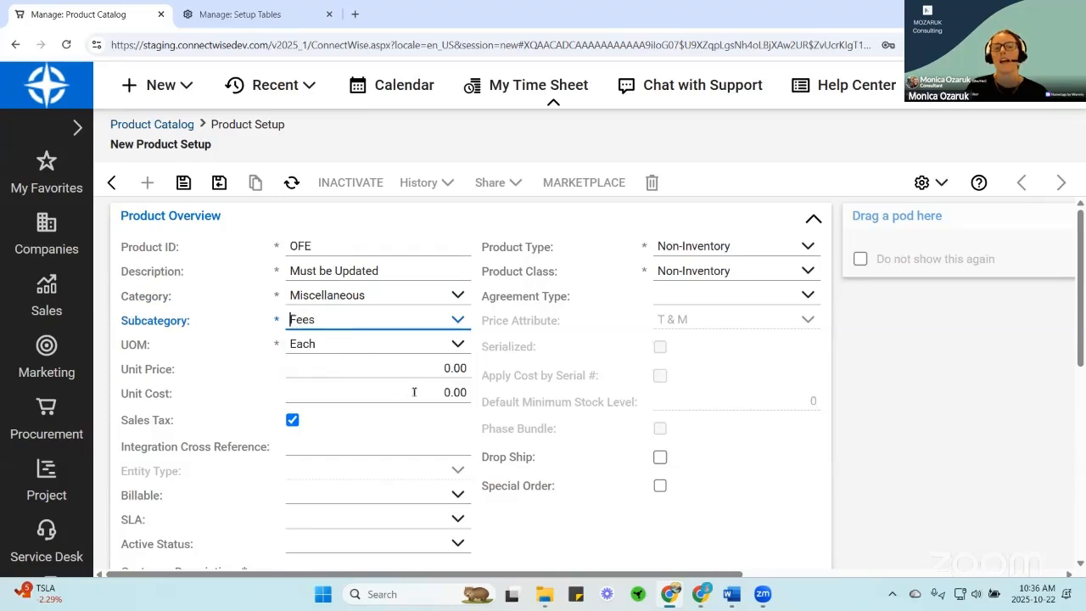
{"action": "double_click", "coordinate": [348, 318]}
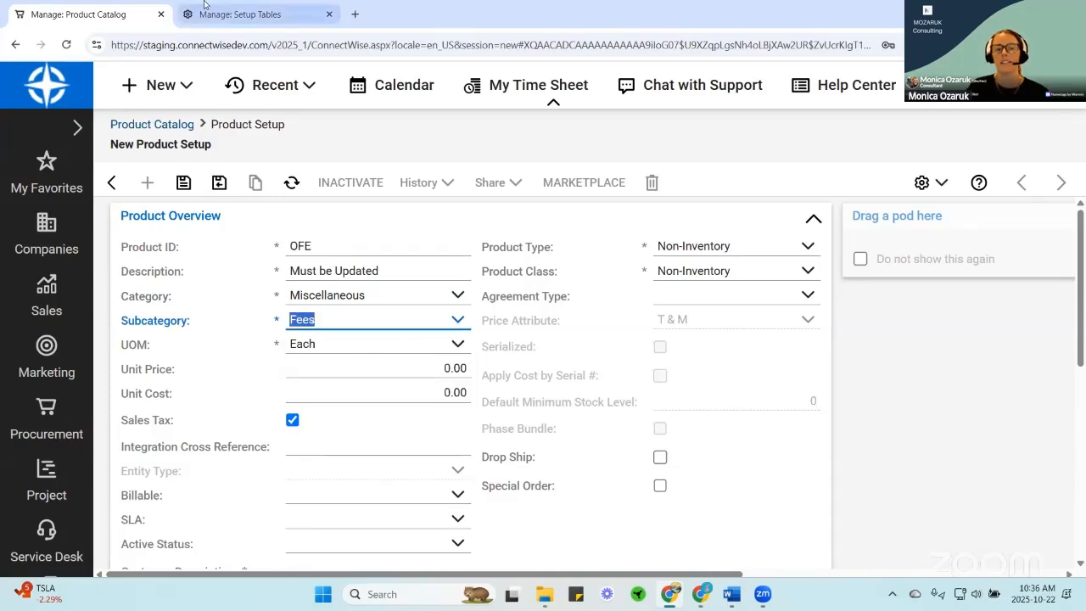
- Return to the GL account for Miscellaneous - Fees, and save and close it
{"action": "left_click", "coordinate": [238, 14]}
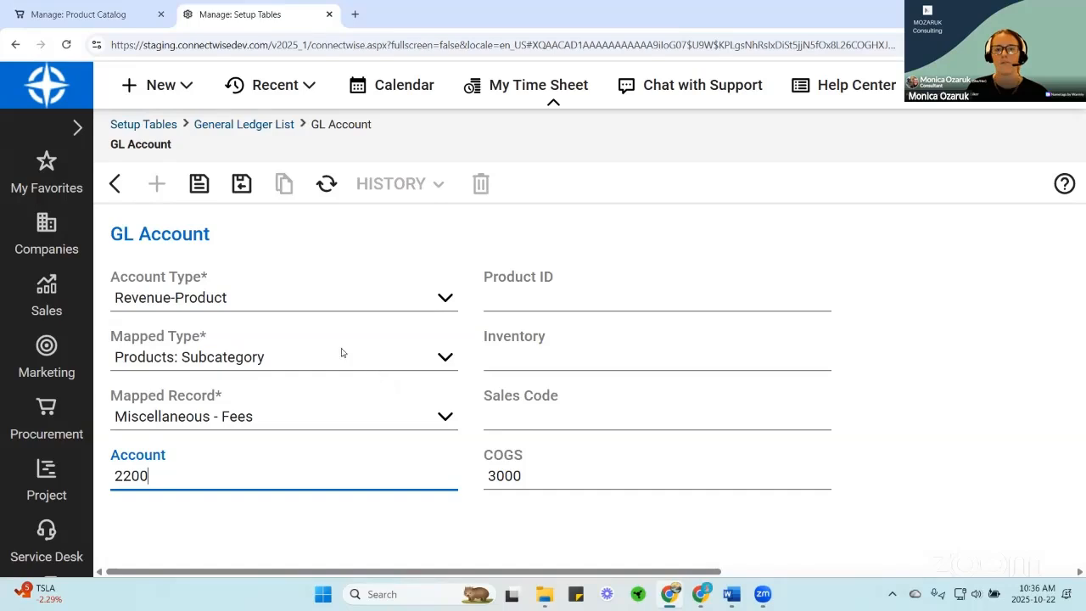
{"action": "left_click", "coordinate": [241, 184]}
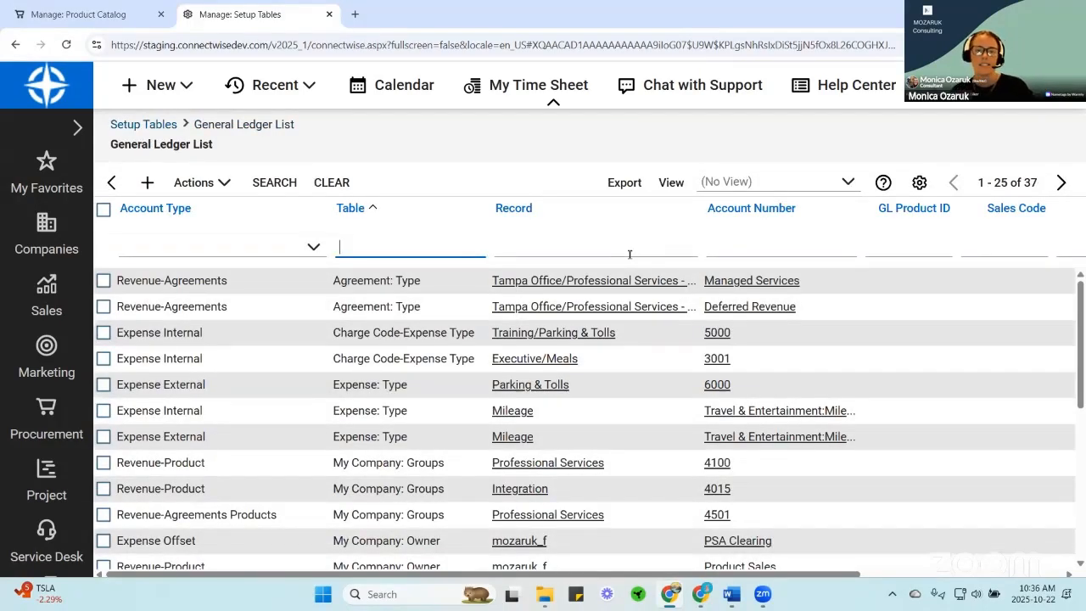
- Start another GL account with Account Type Revenue-Product and Mapped Type Products: Subcategory
{"action": "left_click", "coordinate": [148, 183]}
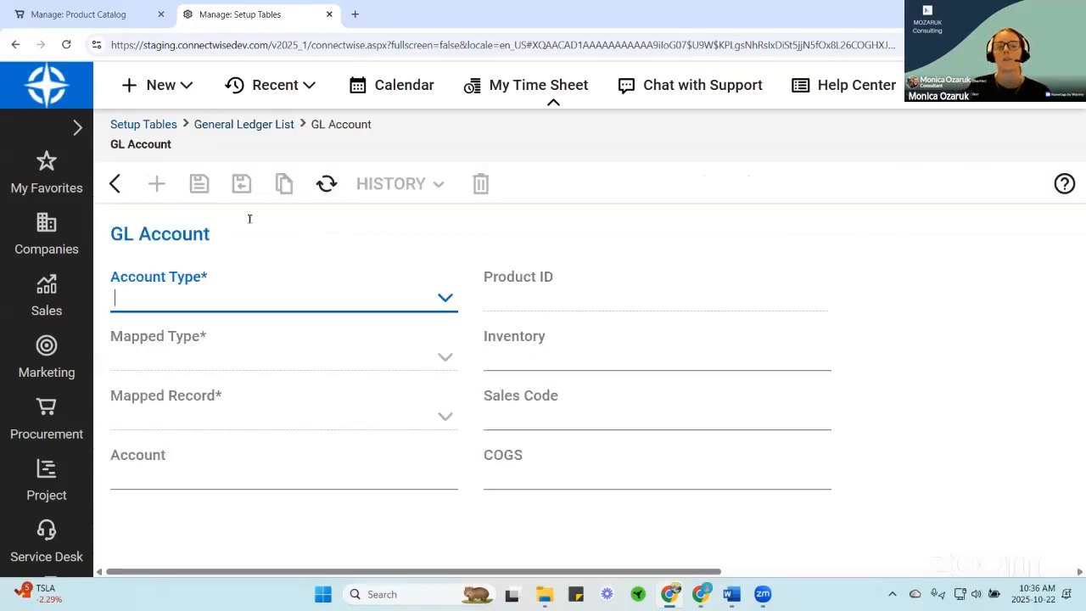
{"action": "left_click", "coordinate": [444, 298]}
{"action": "scroll", "coordinate": [360, 415], "scroll_direction": "down", "scroll_amount": 5}
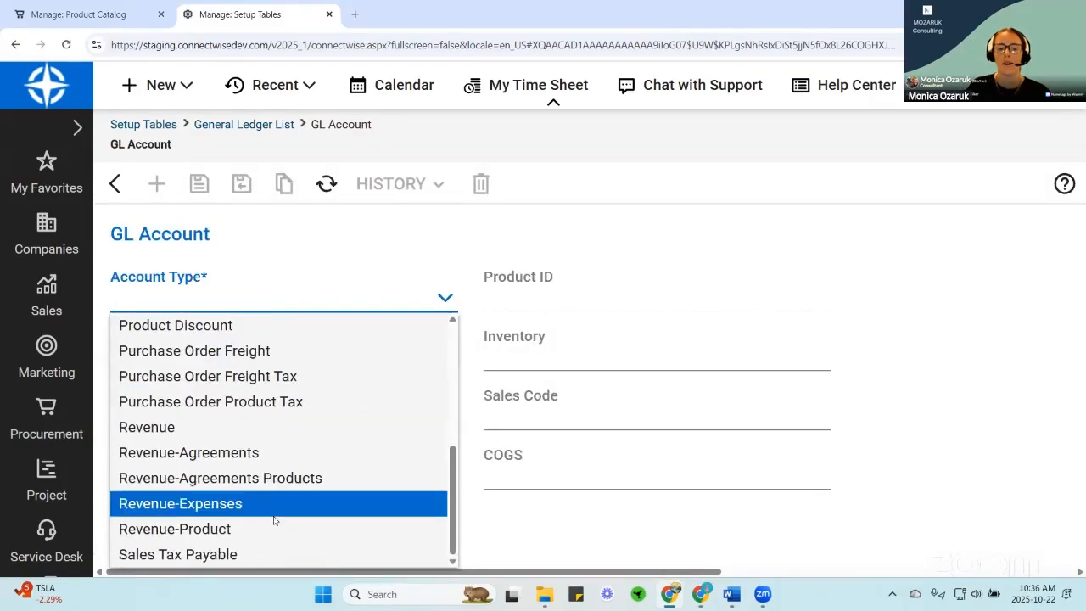
{"action": "left_click", "coordinate": [280, 527]}
{"action": "left_click", "coordinate": [438, 361]}
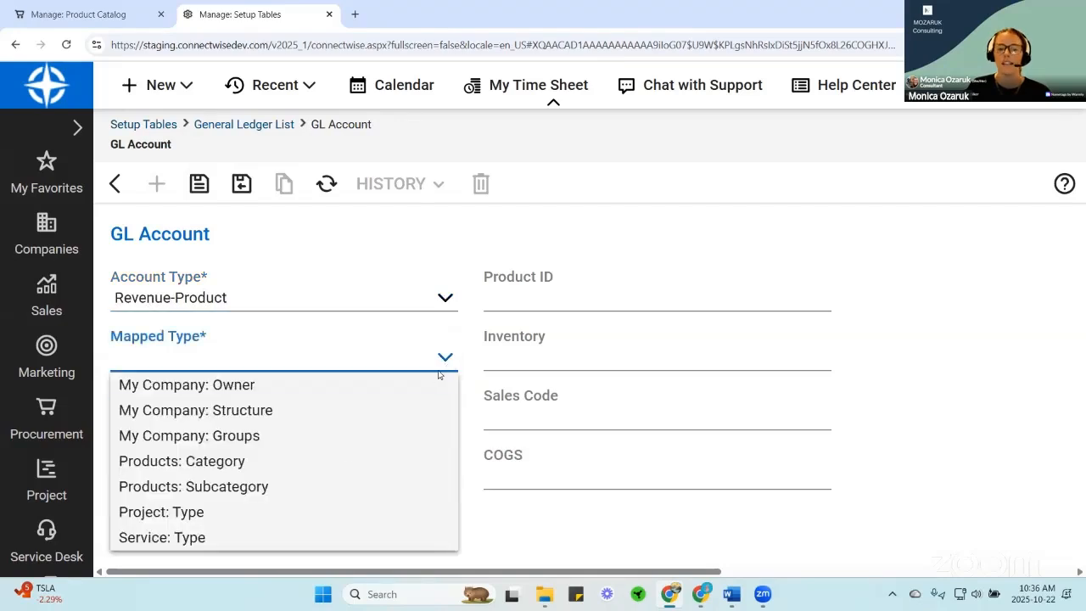
{"action": "left_click", "coordinate": [321, 485]}
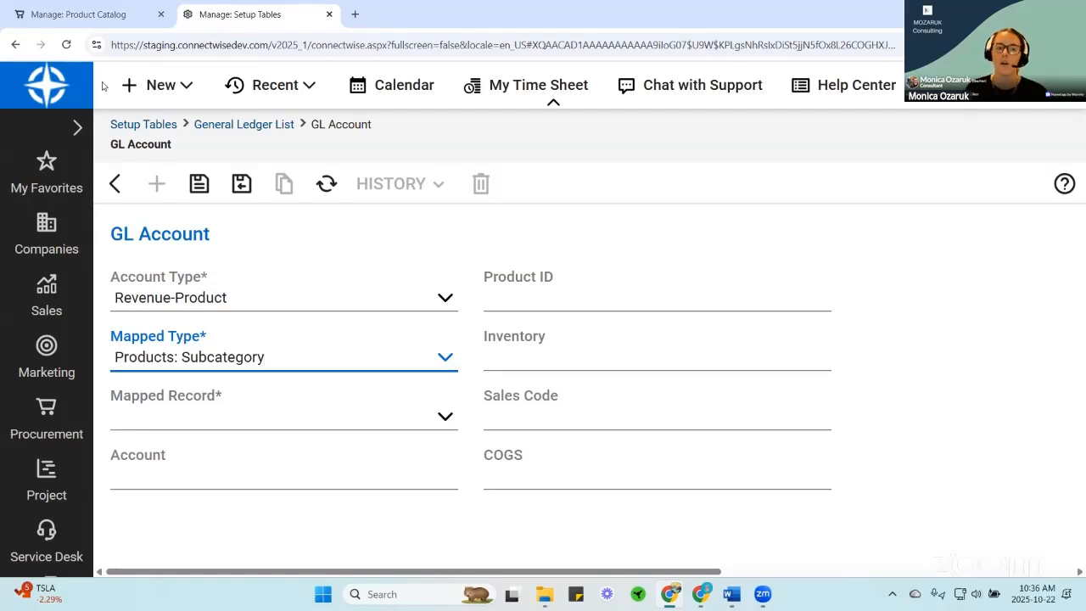
{"action": "left_click", "coordinate": [90, 16]}
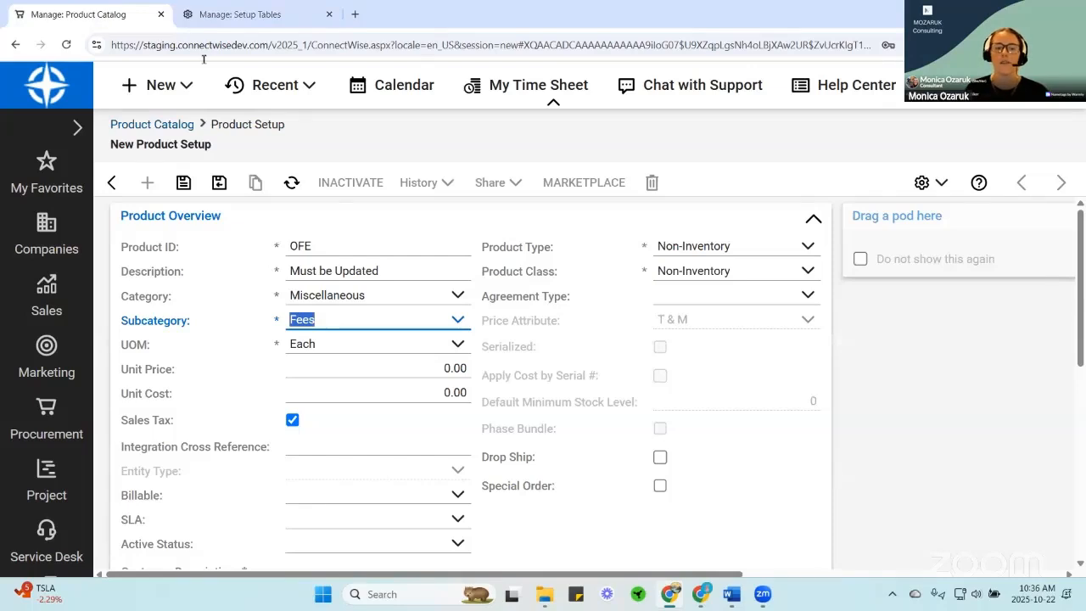
{"action": "left_click", "coordinate": [231, 17]}
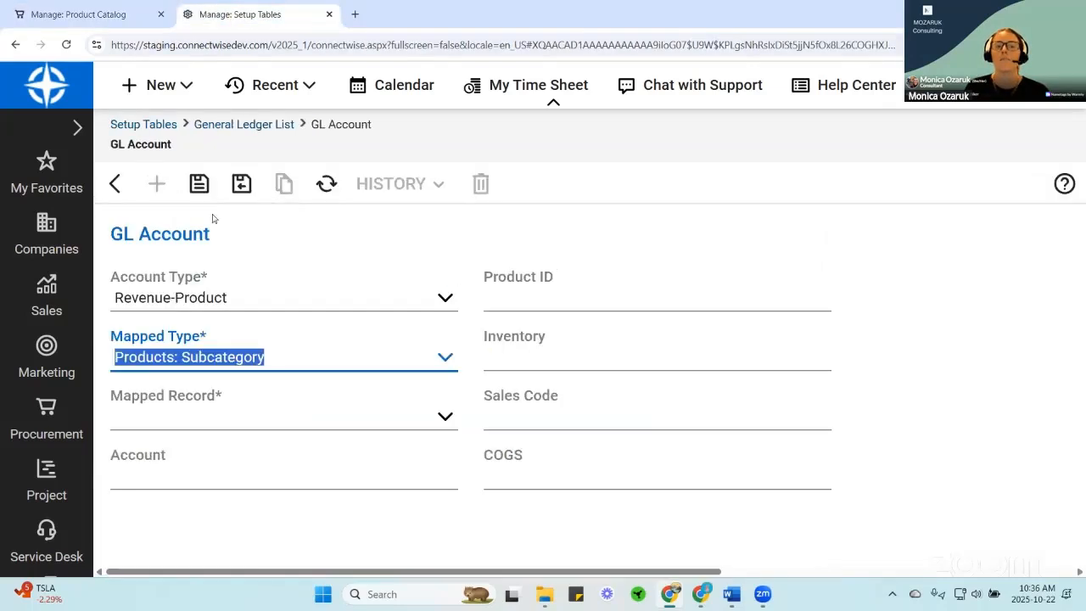
- Set the account type to Revenue-Agreements Products, with Mapped Type Products: Subcategory and Mapped Record Miscellaneous - Fees
{"action": "left_click", "coordinate": [443, 301]}
{"action": "scroll", "coordinate": [332, 414], "scroll_direction": "down", "scroll_amount": 3}
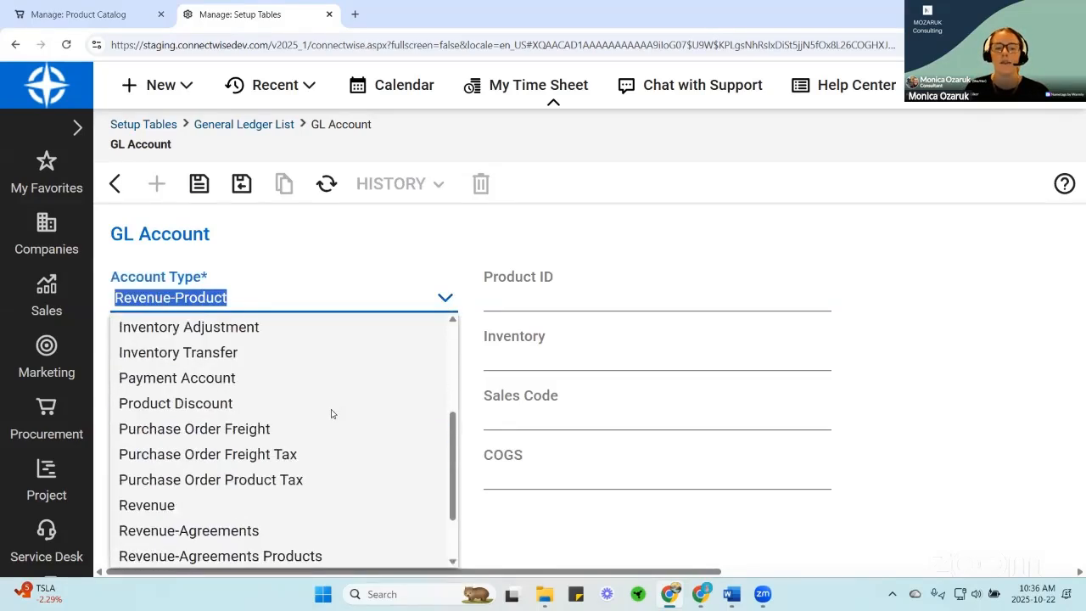
{"action": "scroll", "coordinate": [331, 414], "scroll_direction": "down", "scroll_amount": 2}
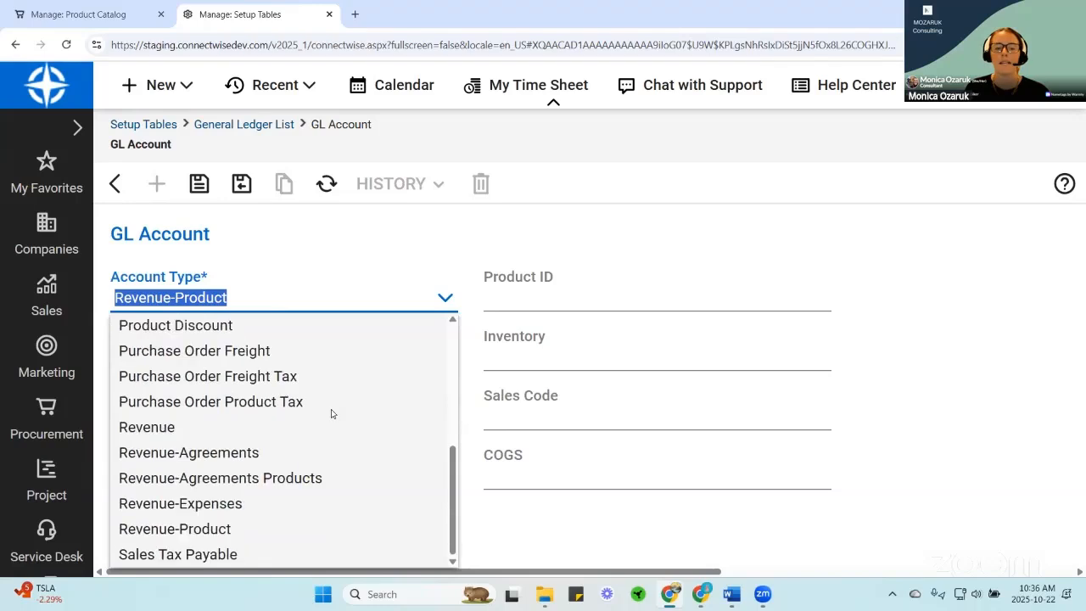
{"action": "left_click", "coordinate": [295, 479]}
{"action": "left_click", "coordinate": [439, 413]}
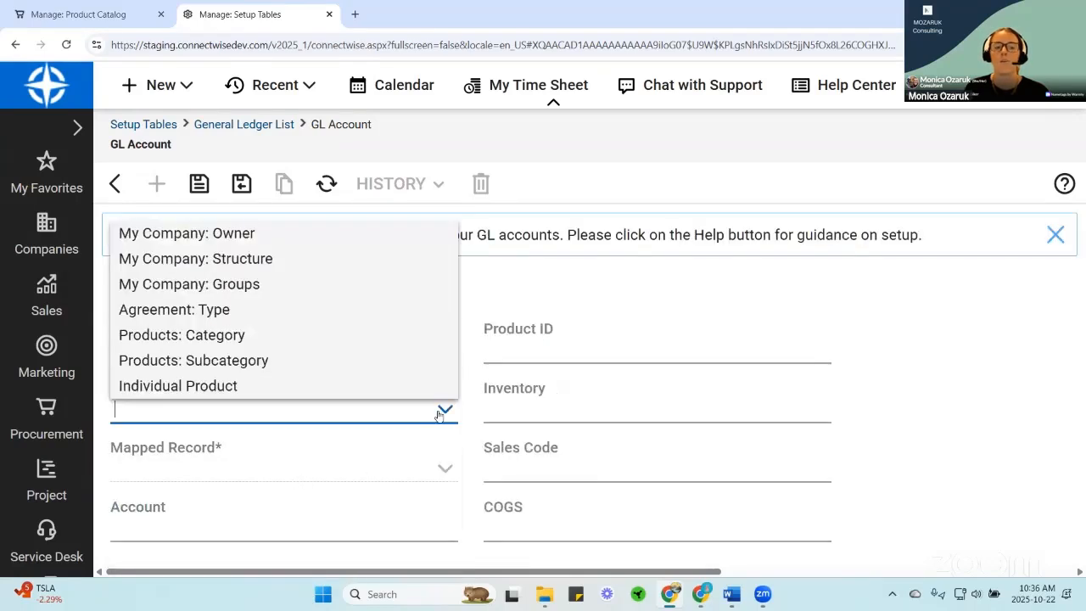
{"action": "left_click", "coordinate": [325, 360]}
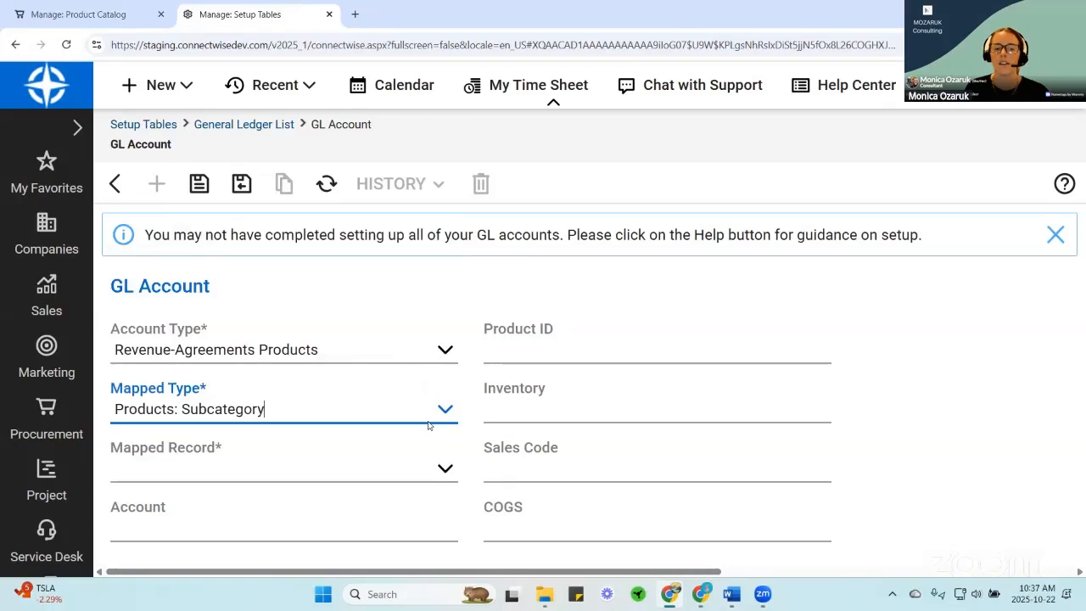
{"action": "left_click", "coordinate": [445, 473]}
{"action": "scroll", "coordinate": [317, 328], "scroll_direction": "down", "scroll_amount": 3}
{"action": "left_click", "coordinate": [317, 324]}
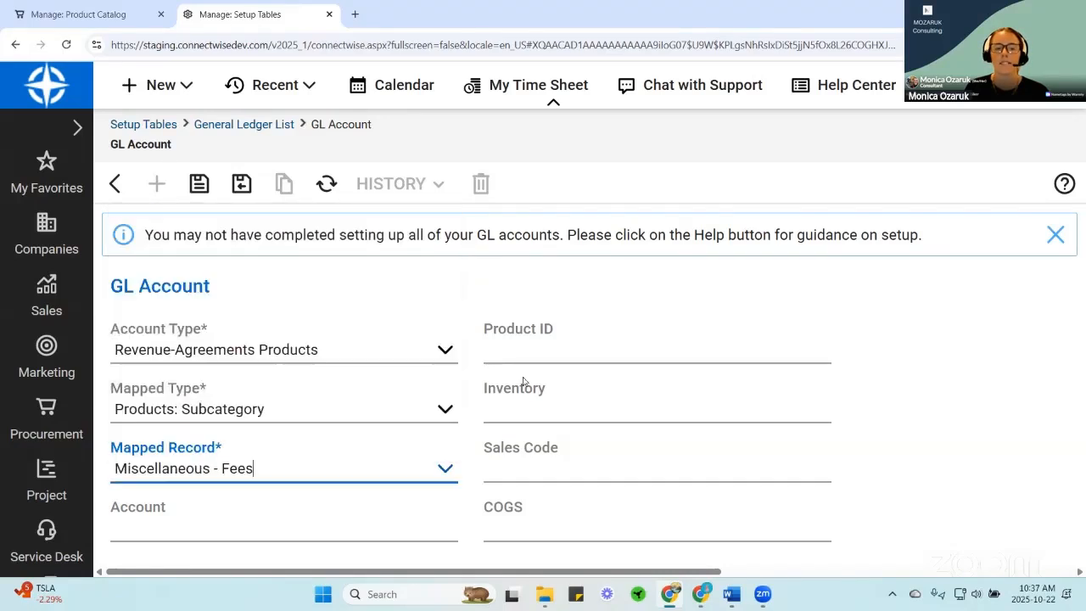
{"action": "left_click", "coordinate": [256, 520]}
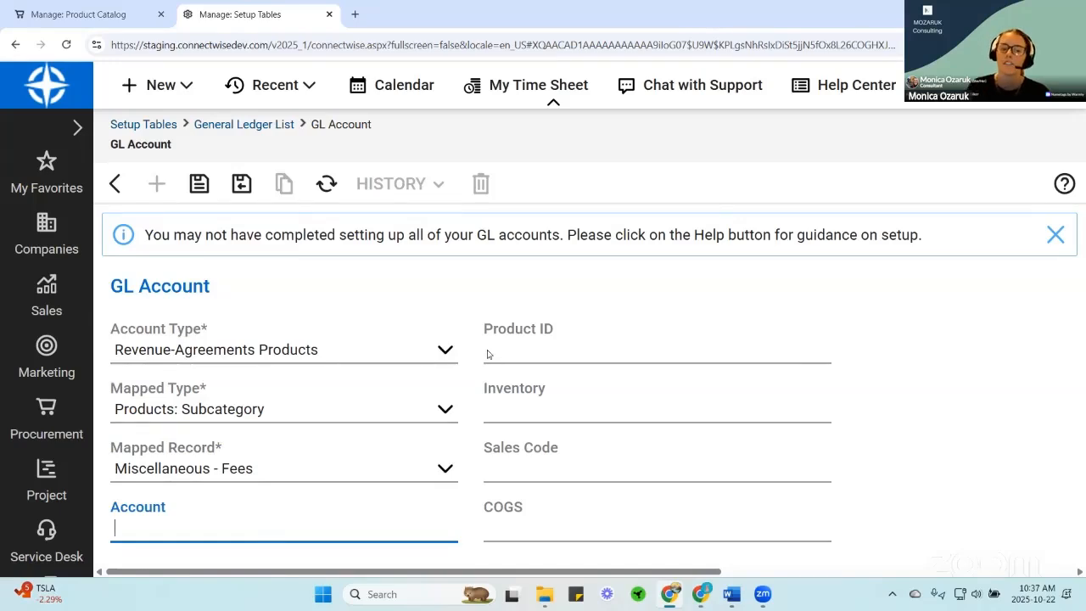
- Set the account type back to Revenue-Product, and leave the new GL account without saving it
{"action": "left_click", "coordinate": [449, 356]}
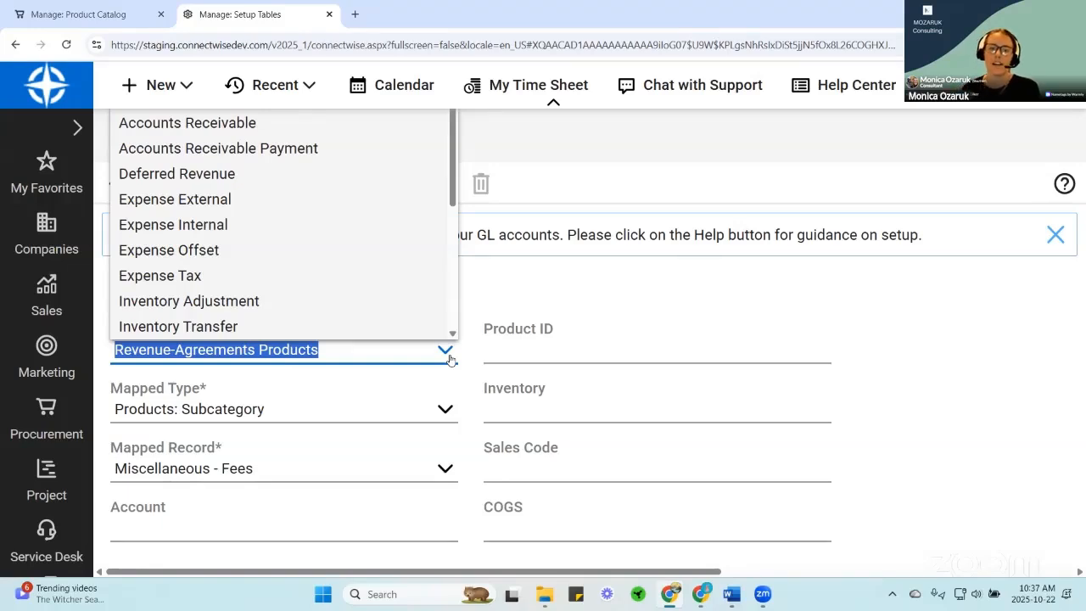
{"action": "left_click", "coordinate": [369, 350]}
{"action": "left_click", "coordinate": [565, 300]}
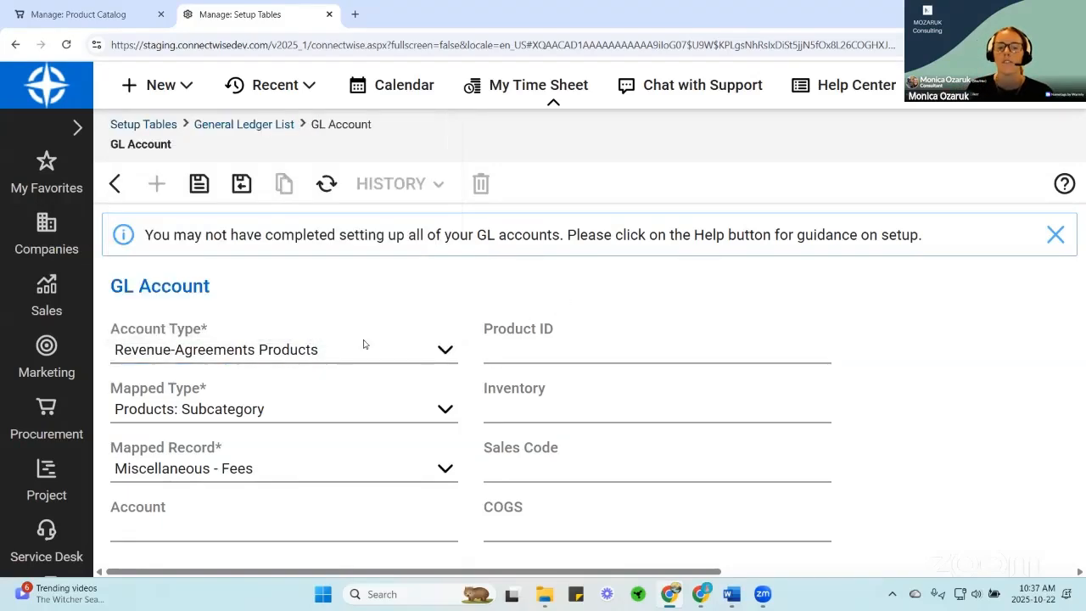
{"action": "left_click", "coordinate": [357, 349]}
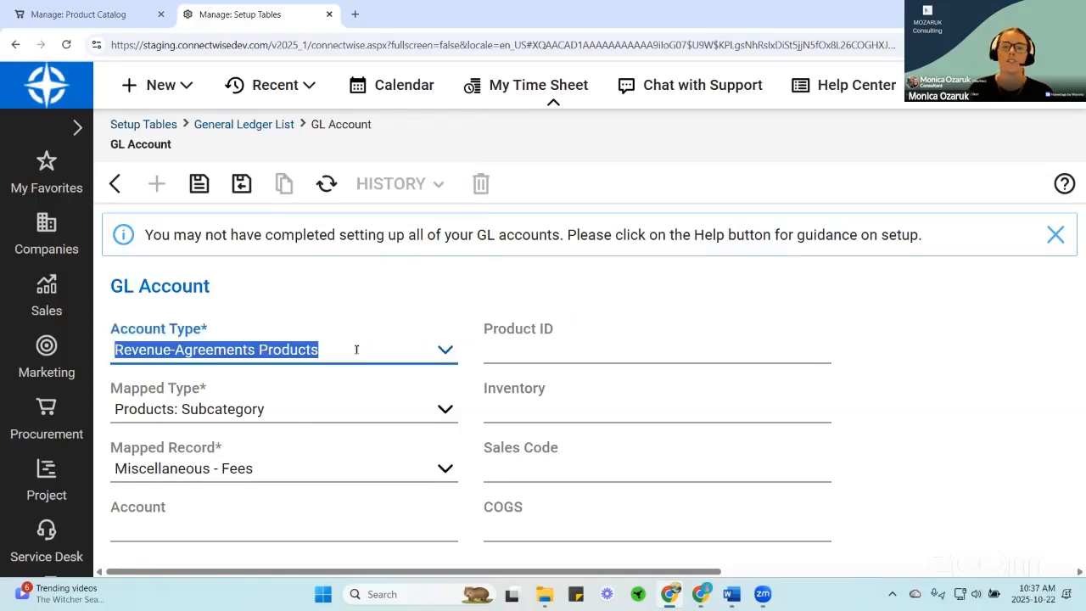
{"action": "left_click", "coordinate": [445, 353]}
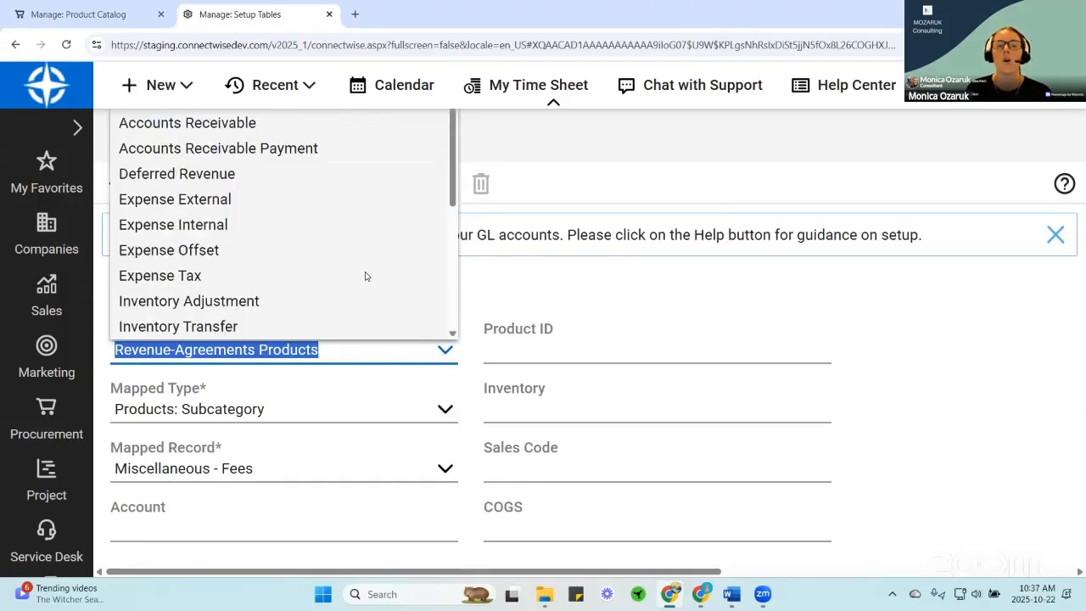
{"action": "scroll", "coordinate": [363, 273], "scroll_direction": "down", "scroll_amount": 5}
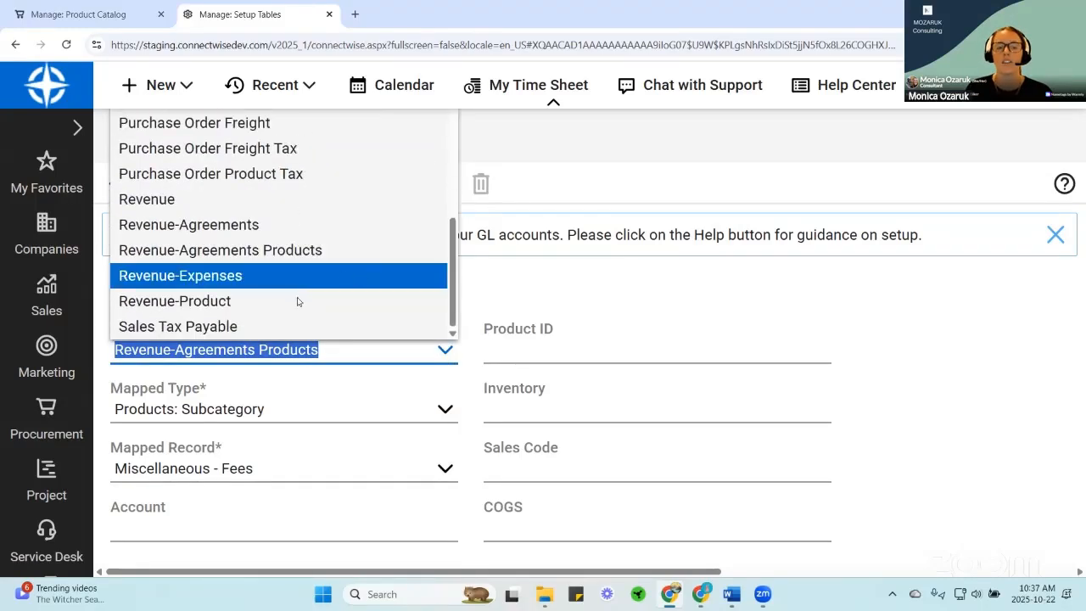
{"action": "left_click", "coordinate": [383, 300]}
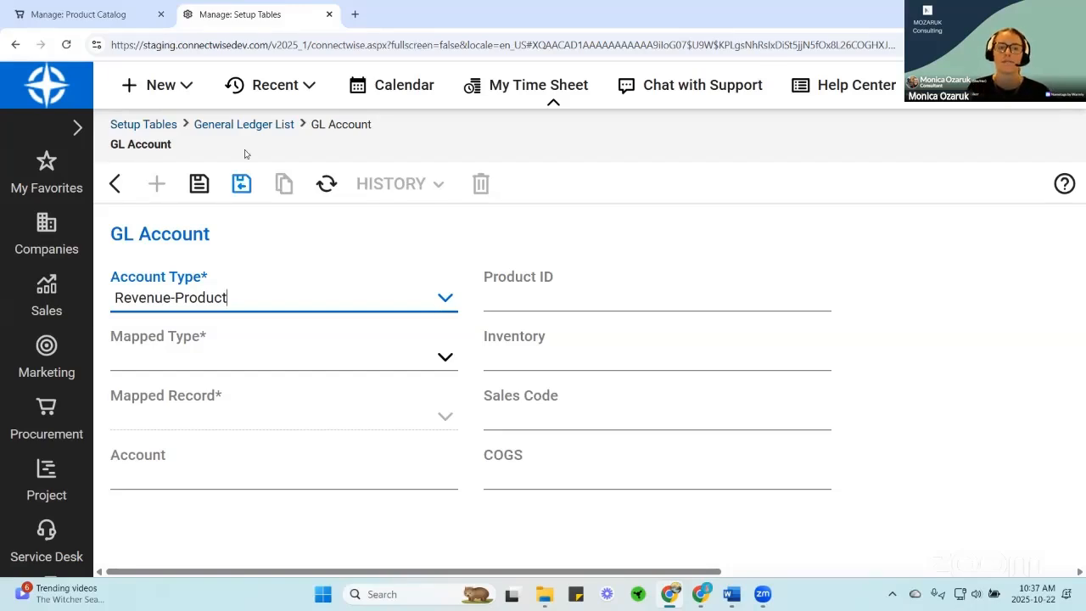
{"action": "left_click", "coordinate": [113, 186]}
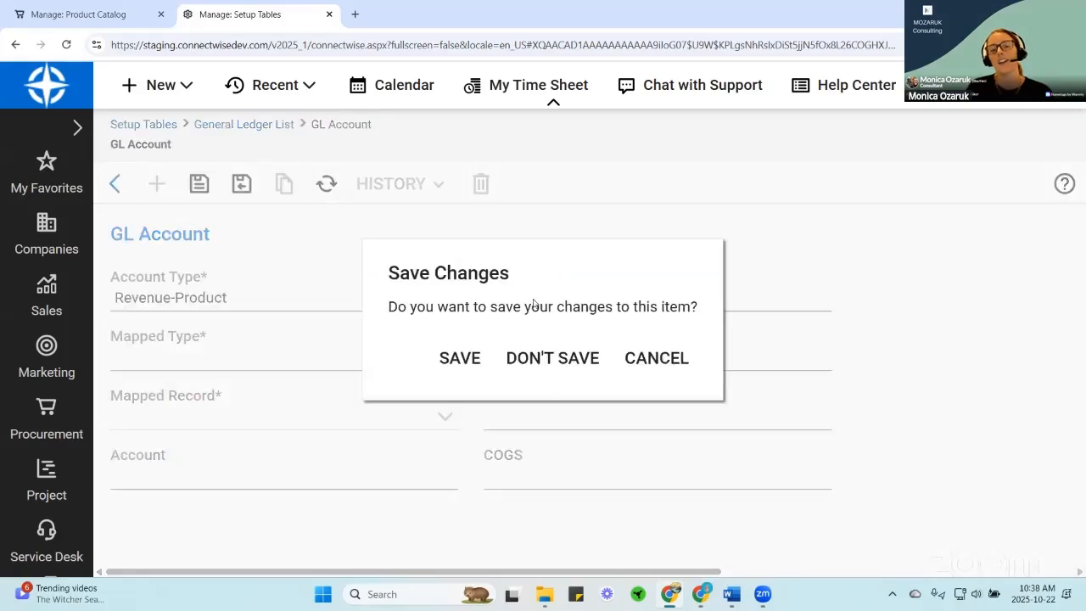
{"action": "left_click", "coordinate": [566, 357]}
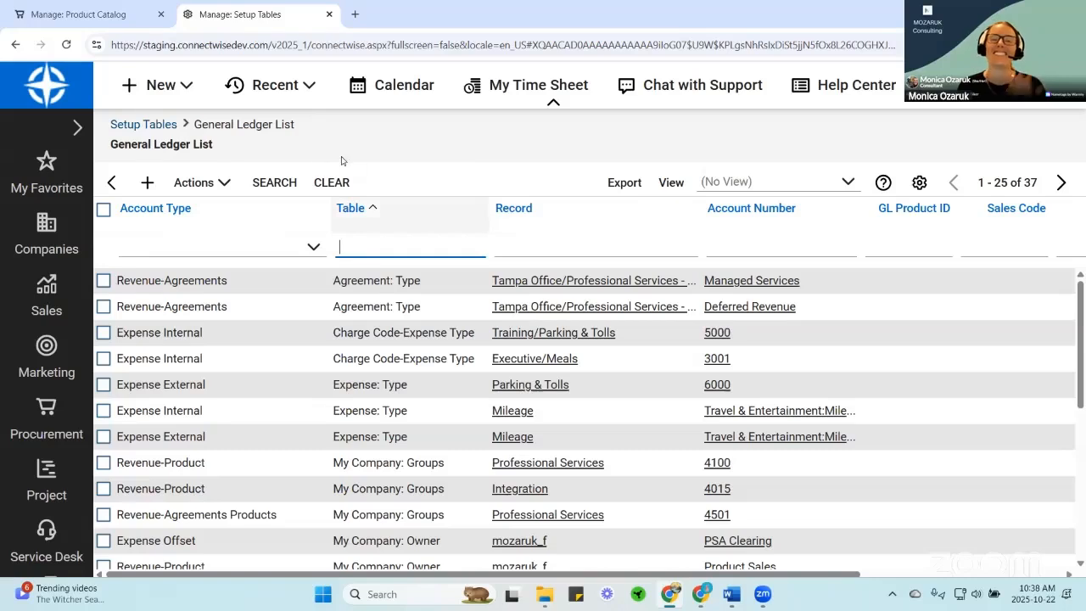
- Return to the new OFE product setup and review its overview fields, including the subcategory and unit of measure
{"action": "left_click", "coordinate": [97, 16]}
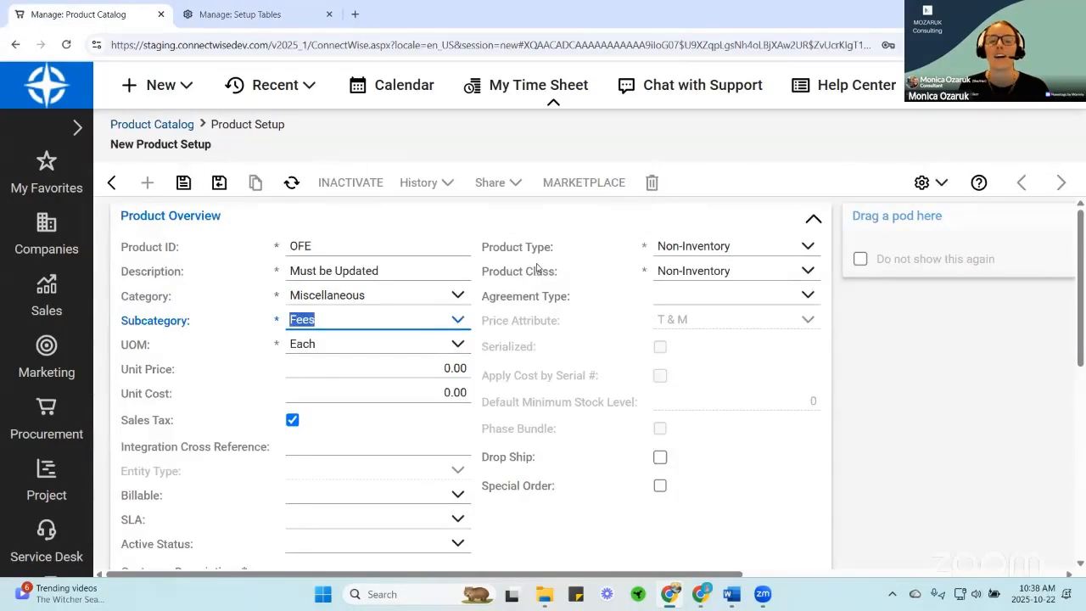
{"action": "left_click", "coordinate": [456, 329]}
{"action": "left_click", "coordinate": [488, 320]}
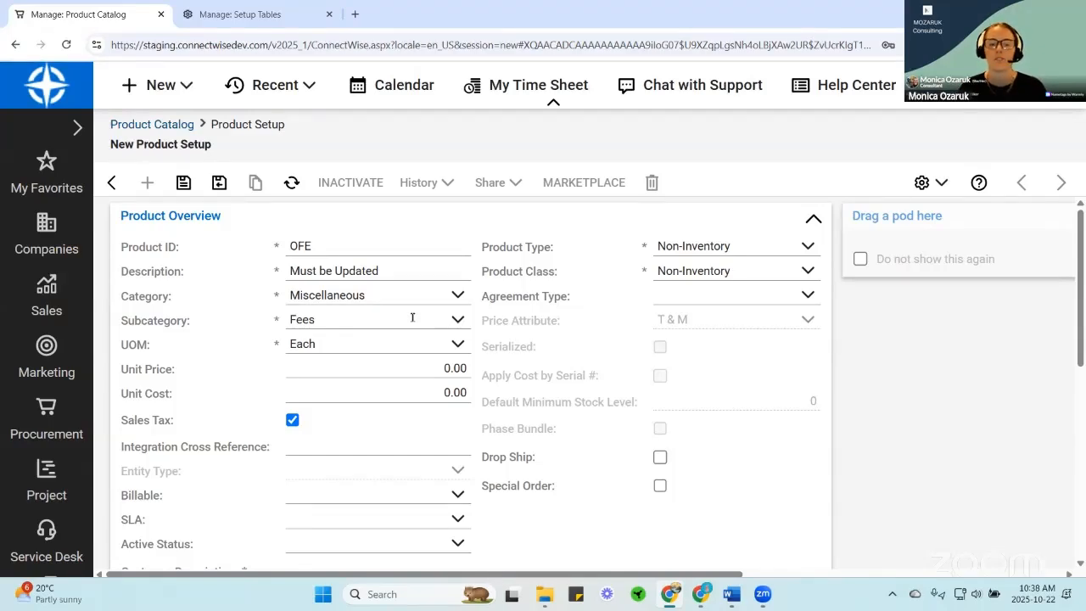
{"action": "left_click", "coordinate": [413, 349]}
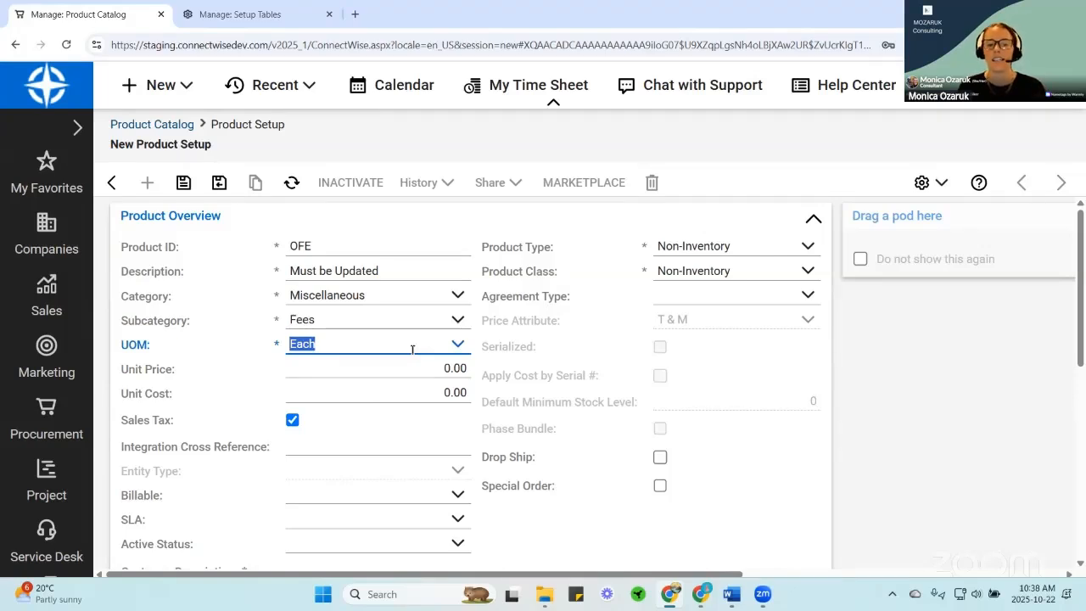
{"action": "left_click", "coordinate": [481, 411]}
{"action": "scroll", "coordinate": [424, 296], "scroll_direction": "down", "scroll_amount": 2}
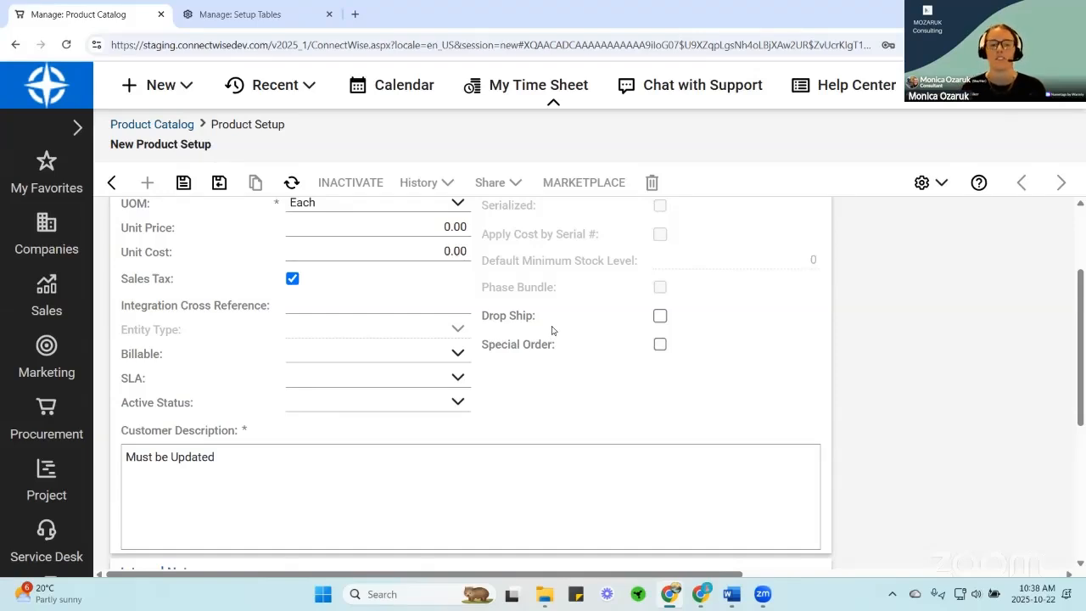
- Try the Billable, Do Not Bill and No Charge options in the OFE product's Billable field
{"action": "left_click", "coordinate": [457, 355]}
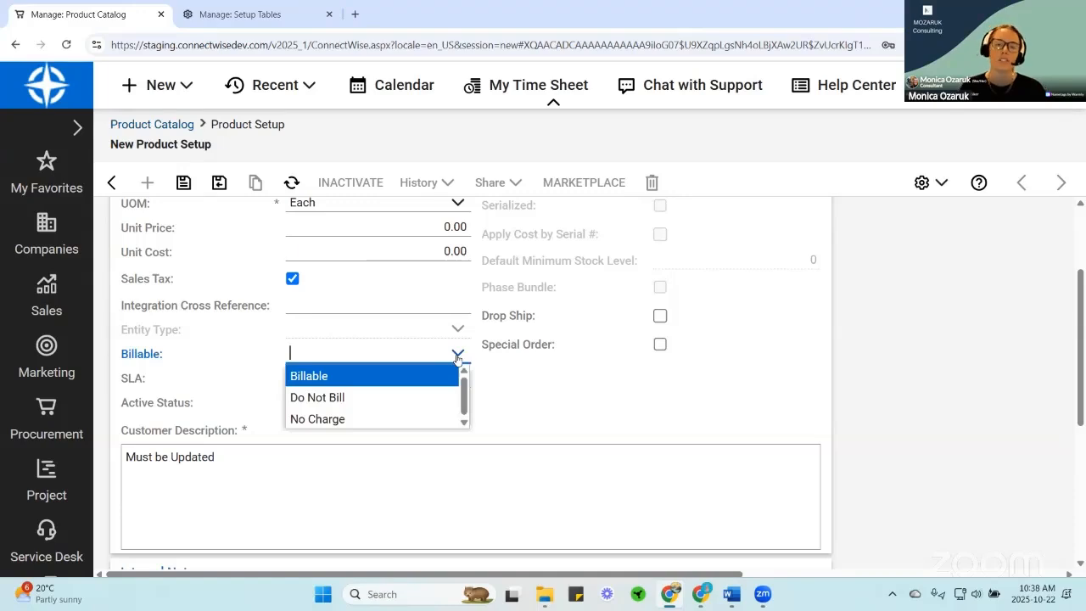
{"action": "left_click", "coordinate": [376, 382]}
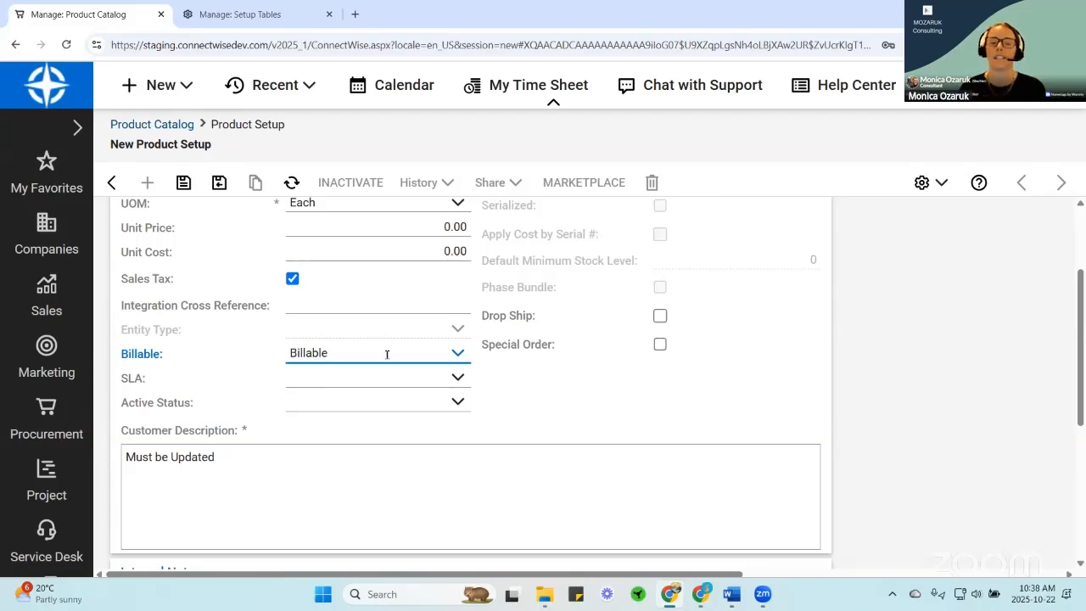
{"action": "left_click", "coordinate": [458, 353]}
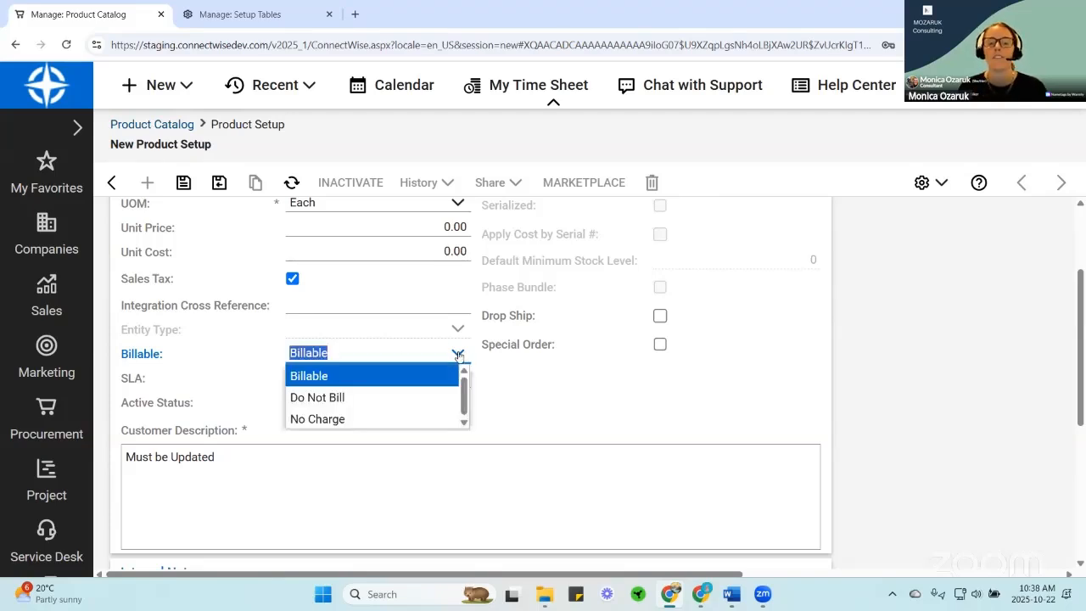
{"action": "left_click", "coordinate": [405, 397]}
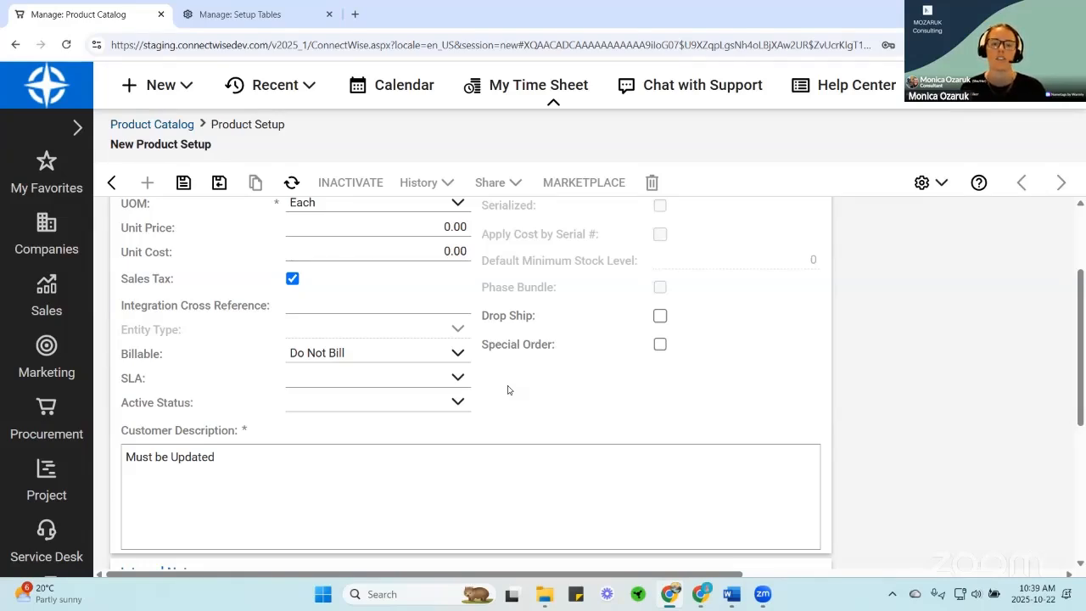
{"action": "left_click", "coordinate": [457, 355]}
{"action": "left_click", "coordinate": [415, 417]}
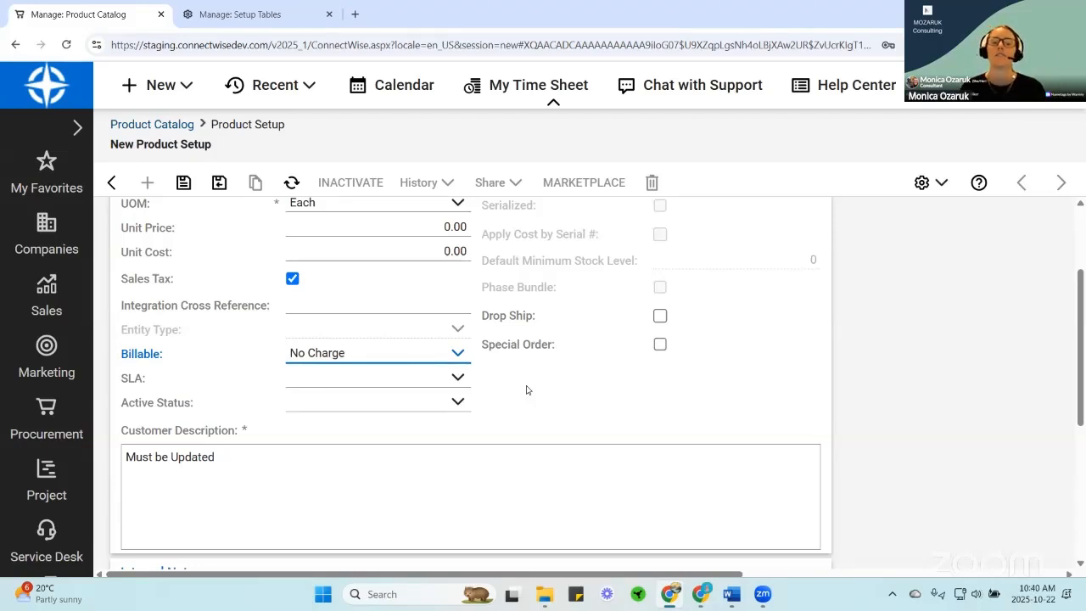
- Set the OFE product's Billable field to Billable
{"action": "scroll", "coordinate": [541, 396], "scroll_direction": "up", "scroll_amount": 1}
{"action": "scroll", "coordinate": [542, 396], "scroll_direction": "up", "scroll_amount": 3}
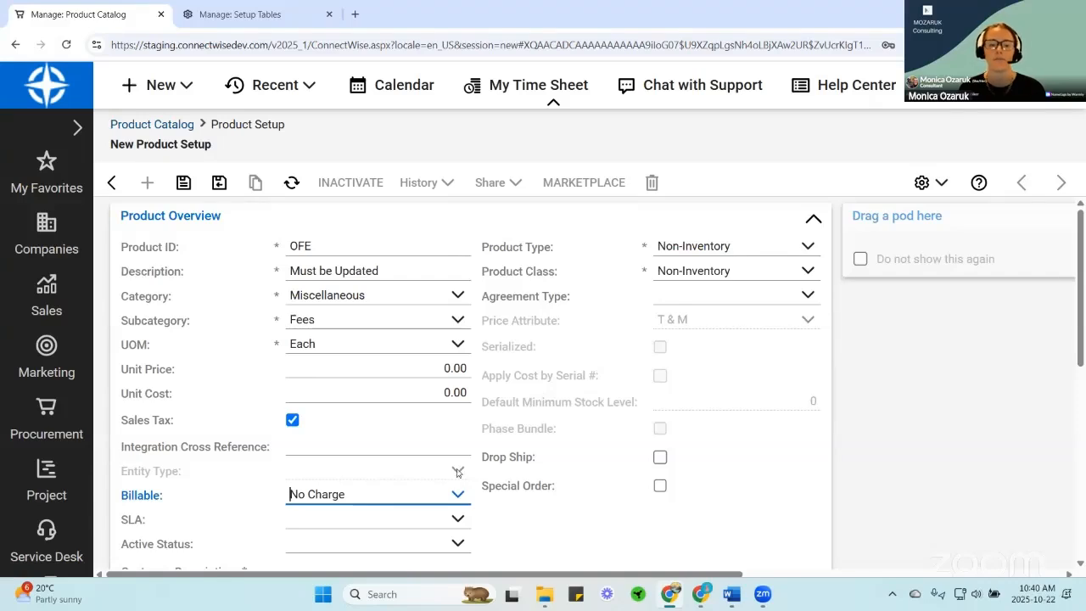
{"action": "left_click", "coordinate": [452, 498]}
{"action": "left_click", "coordinate": [340, 428]}
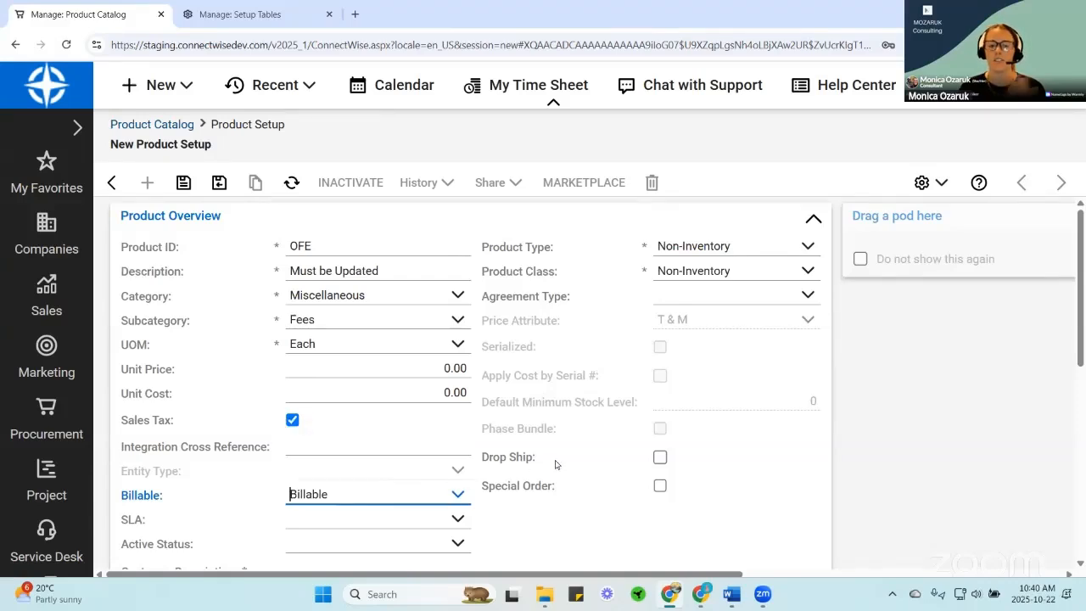
{"action": "left_click", "coordinate": [584, 447]}
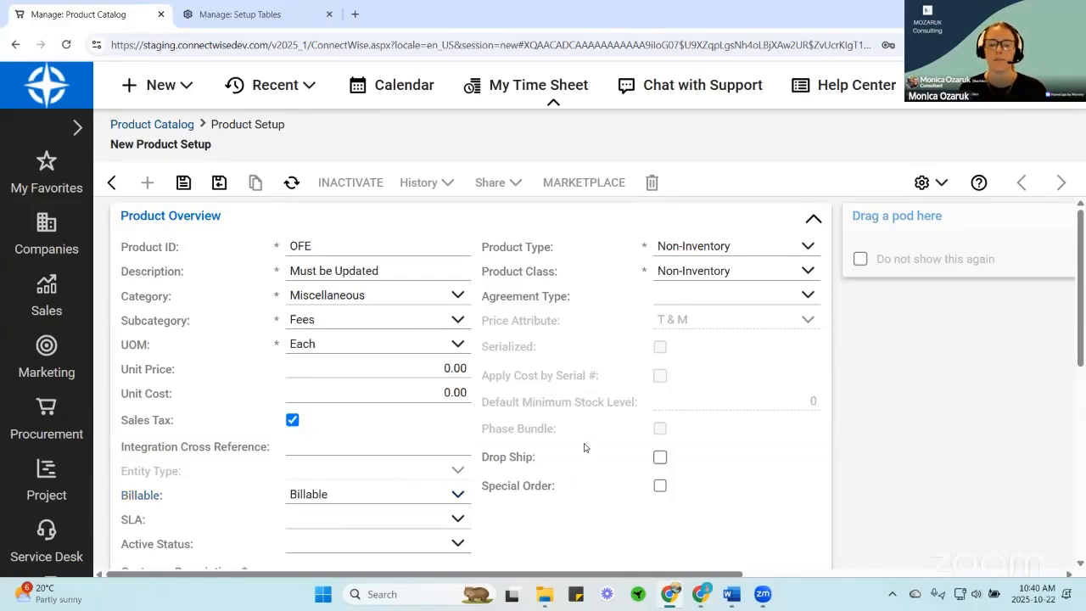
- Assign Microsoft as the vendor of the OFE product, leaving the Vendor SKU empty
{"action": "scroll", "coordinate": [584, 447], "scroll_direction": "down", "scroll_amount": 4}
{"action": "scroll", "coordinate": [574, 317], "scroll_direction": "down", "scroll_amount": 1}
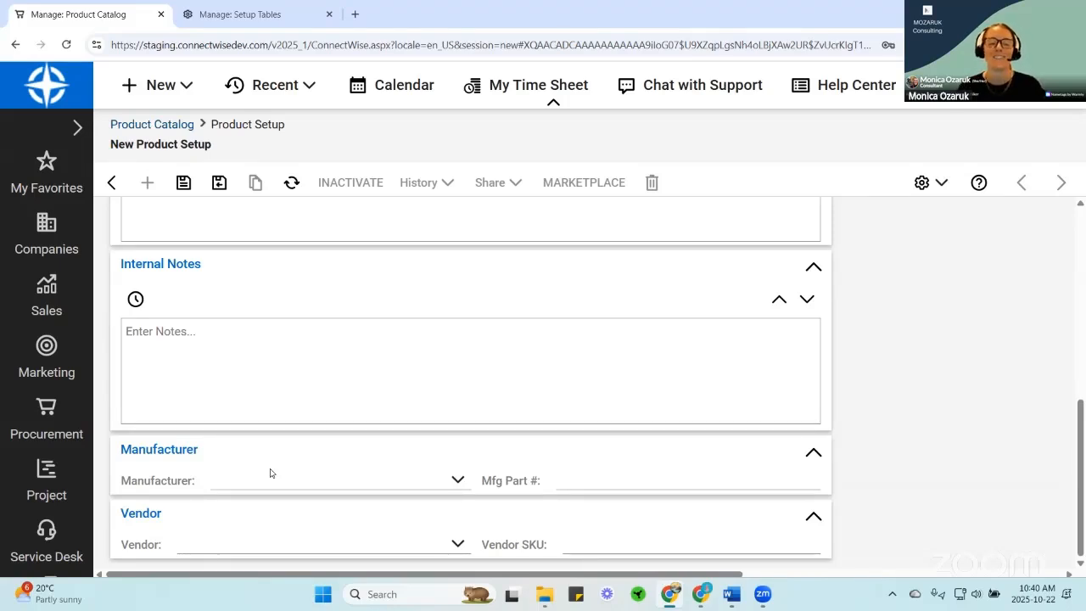
{"action": "left_click", "coordinate": [457, 546]}
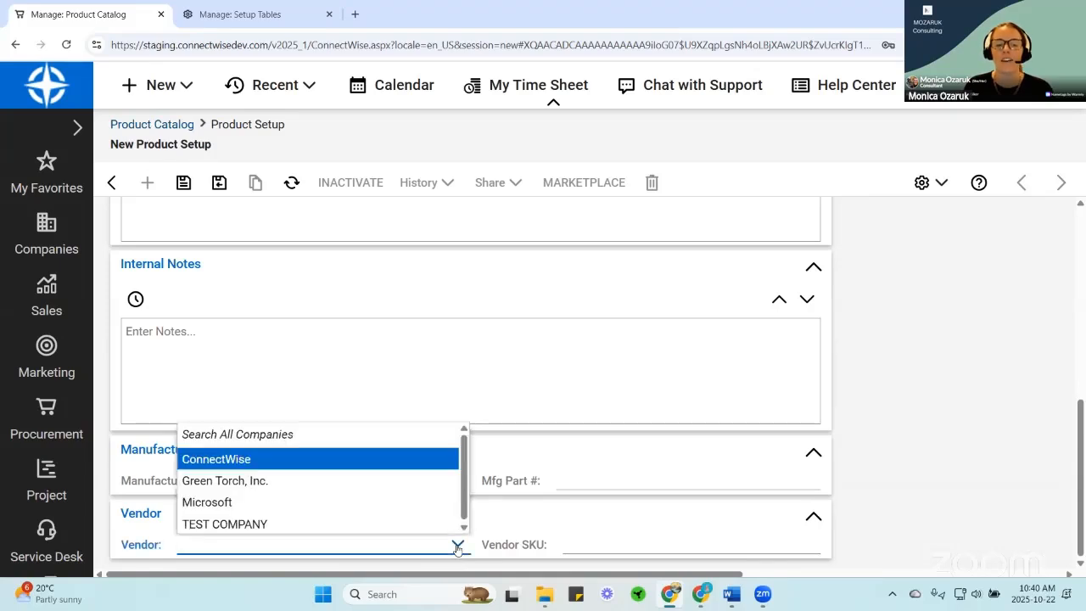
{"action": "left_click", "coordinate": [337, 503]}
{"action": "left_click", "coordinate": [666, 547]}
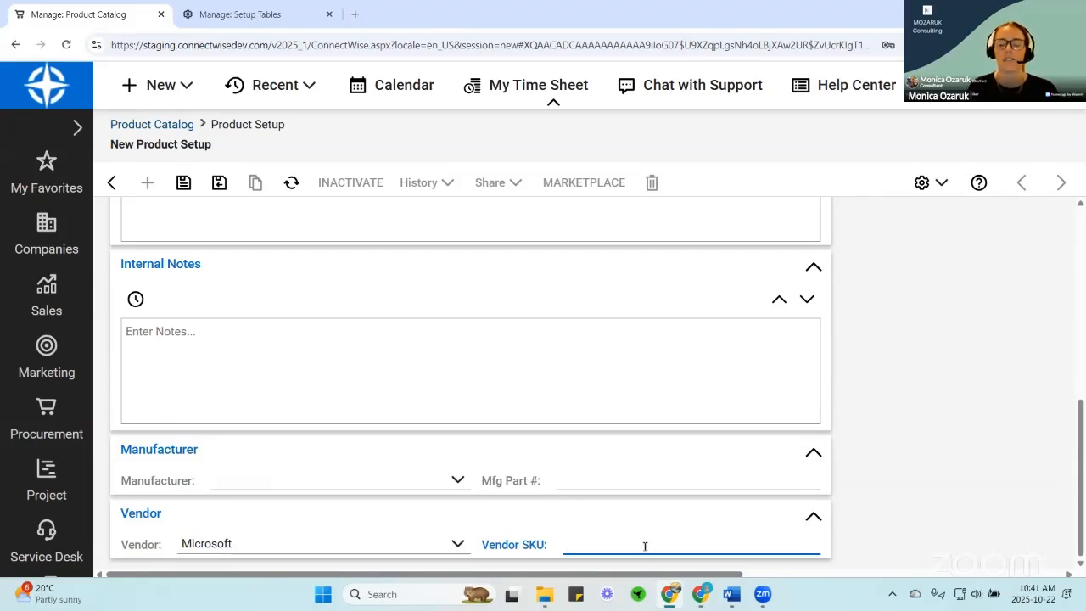
- Browse the available manufacturers for the OFE product without choosing one
{"action": "left_click", "coordinate": [459, 481]}
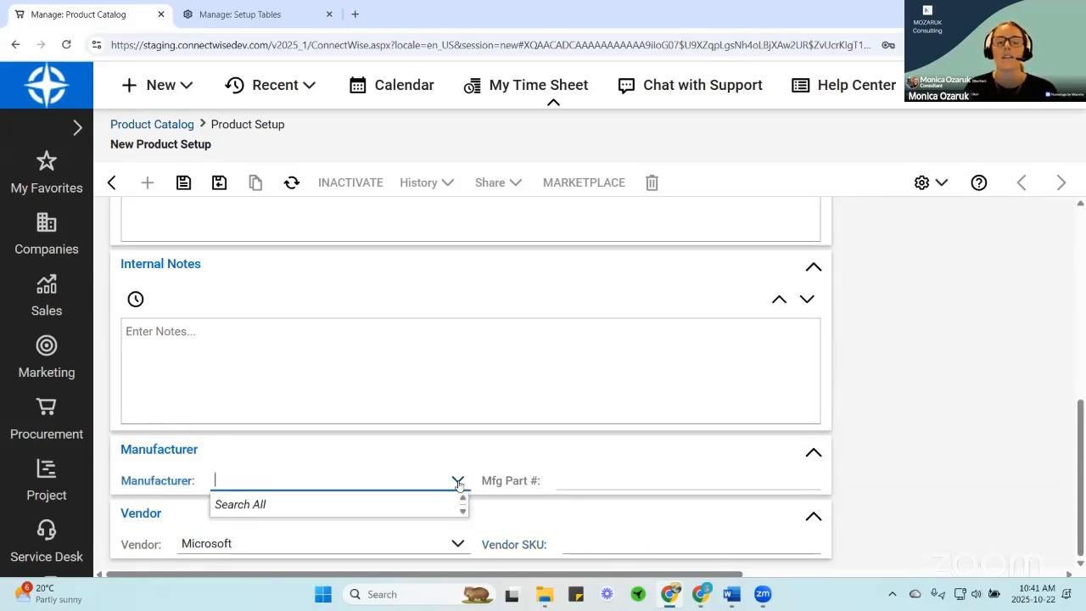
{"action": "scroll", "coordinate": [349, 341], "scroll_direction": "down", "scroll_amount": 3}
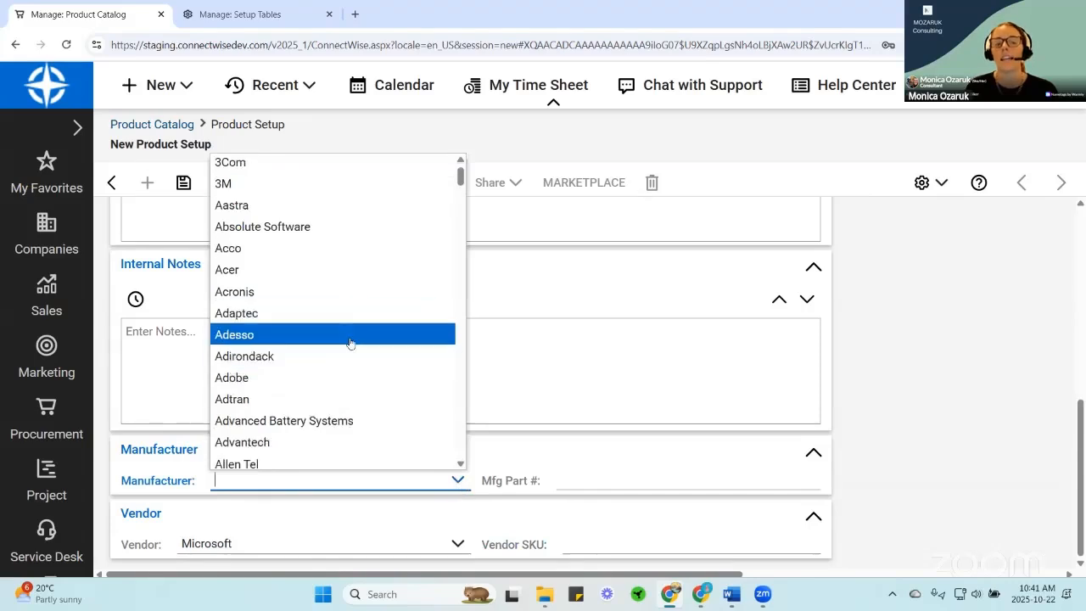
{"action": "scroll", "coordinate": [357, 353], "scroll_direction": "down", "scroll_amount": 9}
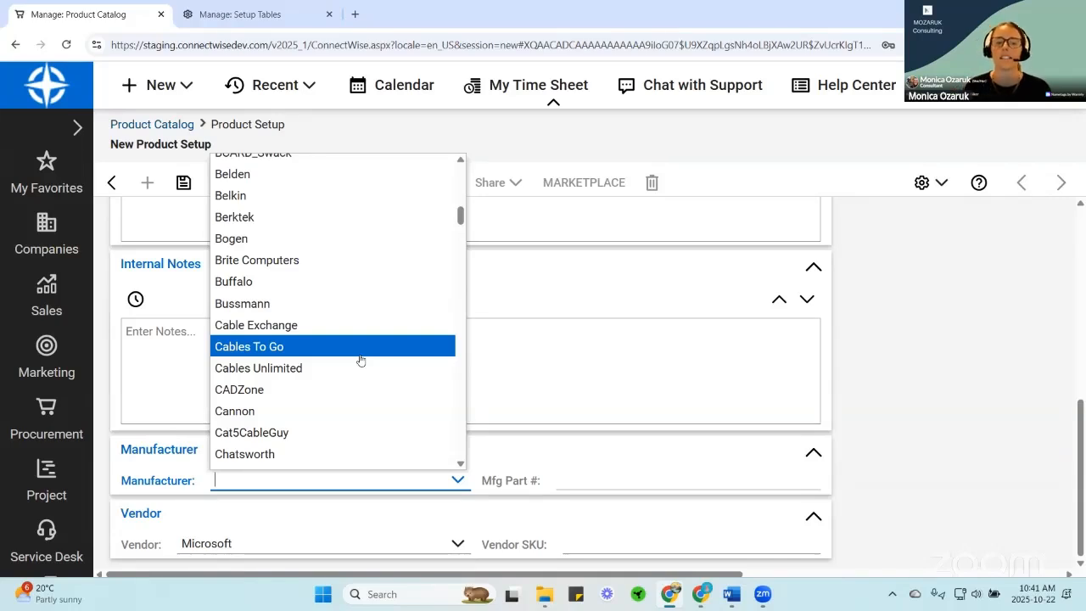
{"action": "left_click", "coordinate": [865, 427]}
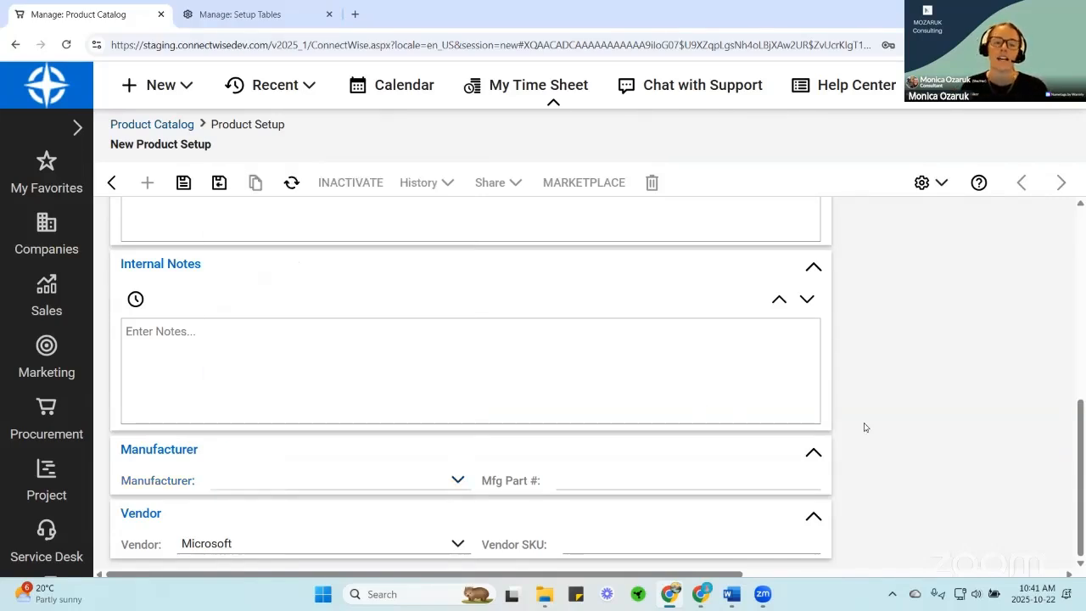
- View the full list of vendor companies selectable for the product, and close it without changing the vendor
{"action": "left_click", "coordinate": [458, 544]}
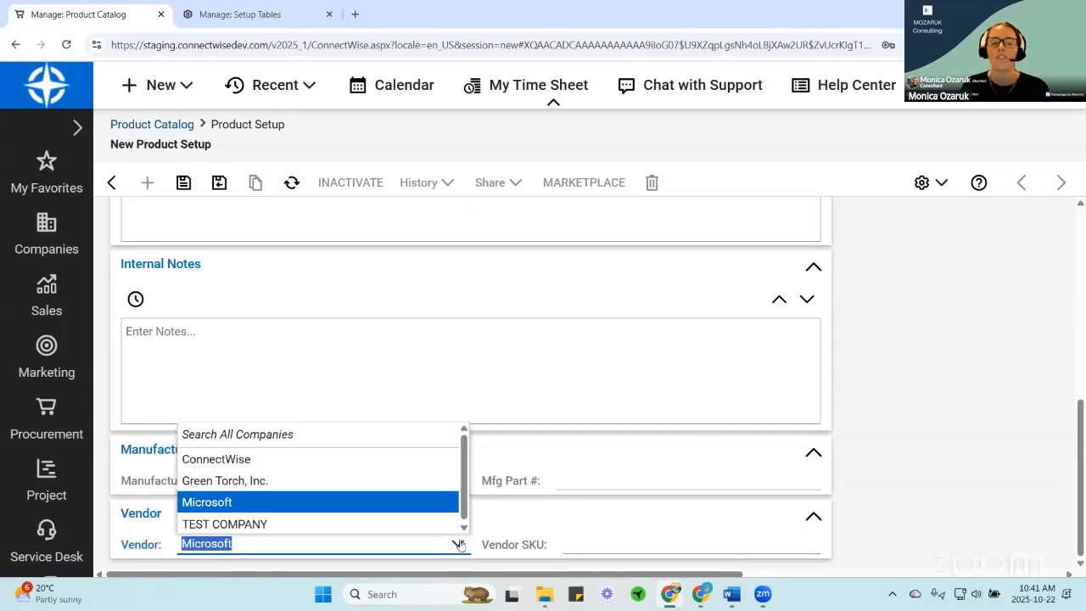
{"action": "left_click", "coordinate": [343, 437]}
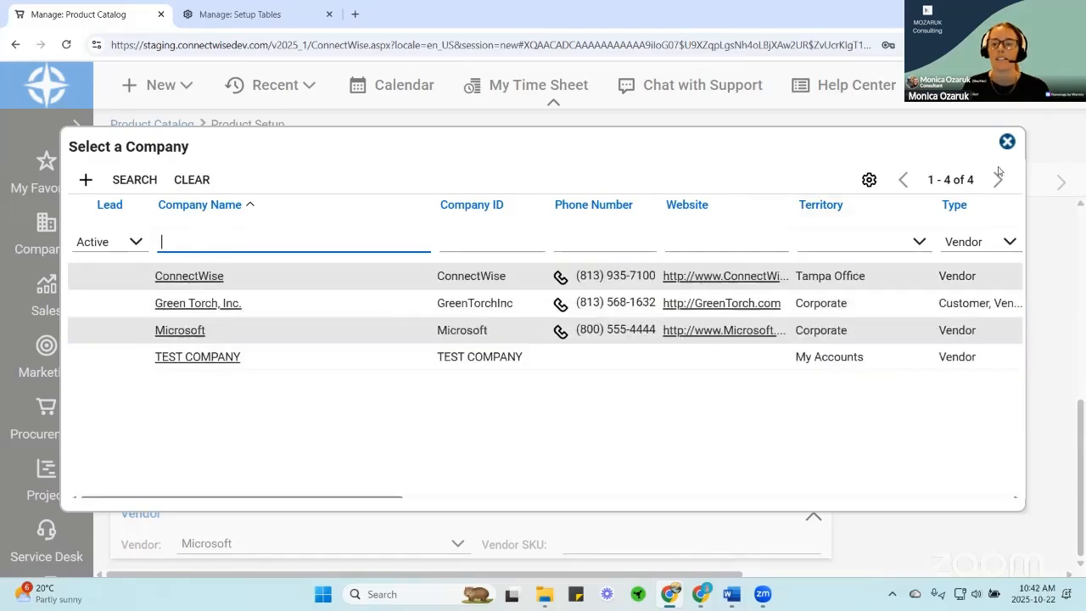
{"action": "left_click", "coordinate": [1008, 141]}
- Switch to the other browser tab and open the VioletPixel, L.L.C. record from the company list
{"action": "left_click", "coordinate": [246, 15]}
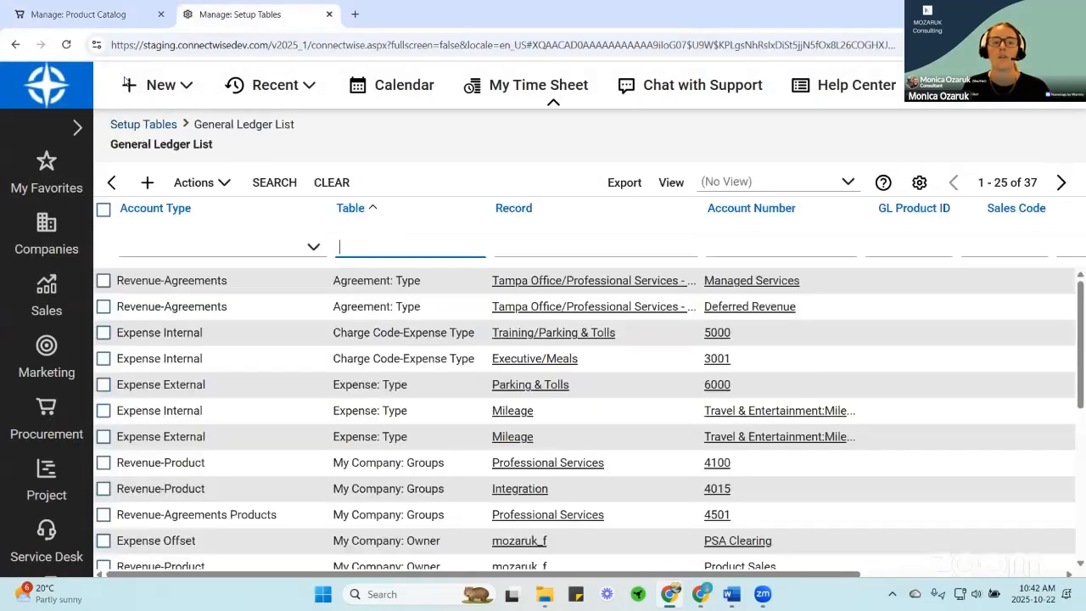
{"action": "left_click", "coordinate": [49, 225]}
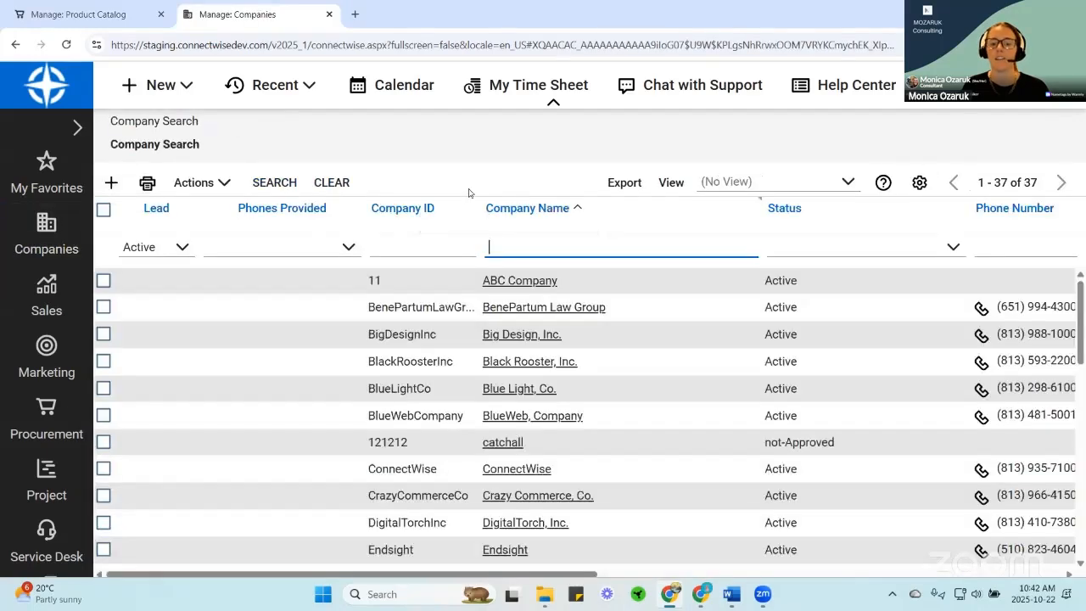
{"action": "left_click", "coordinate": [613, 328]}
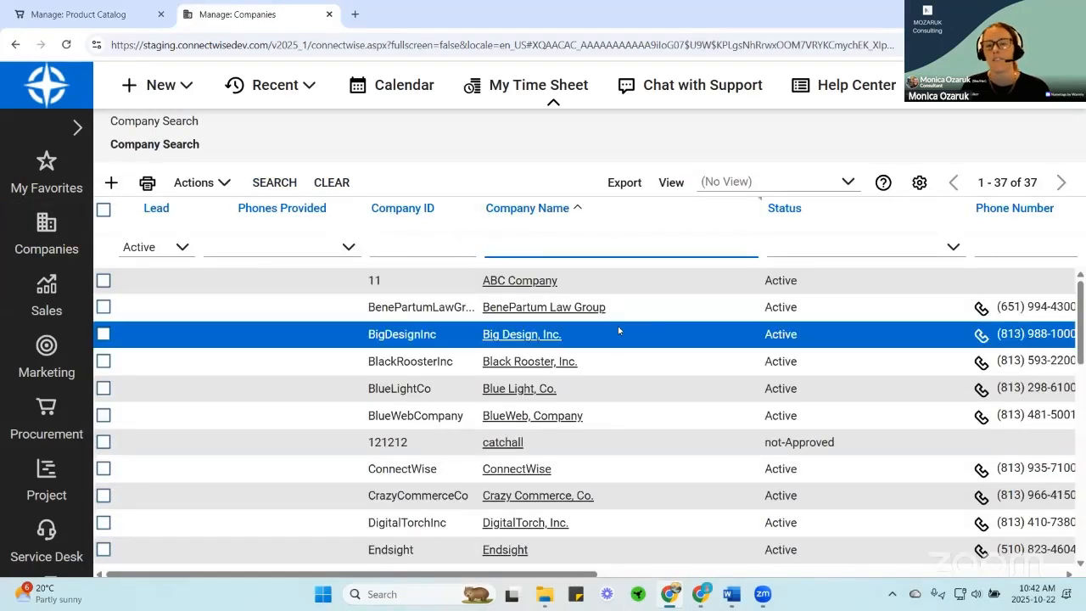
{"action": "left_click", "coordinate": [623, 357]}
{"action": "scroll", "coordinate": [623, 361], "scroll_direction": "down", "scroll_amount": 2}
{"action": "scroll", "coordinate": [628, 367], "scroll_direction": "down", "scroll_amount": 4}
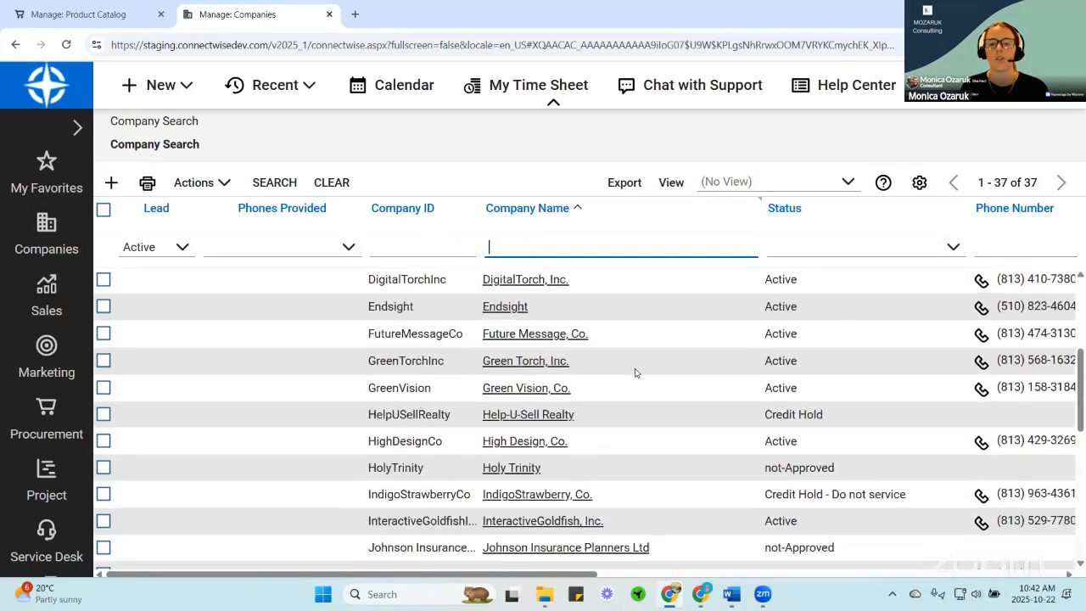
{"action": "scroll", "coordinate": [636, 376], "scroll_direction": "down", "scroll_amount": 4}
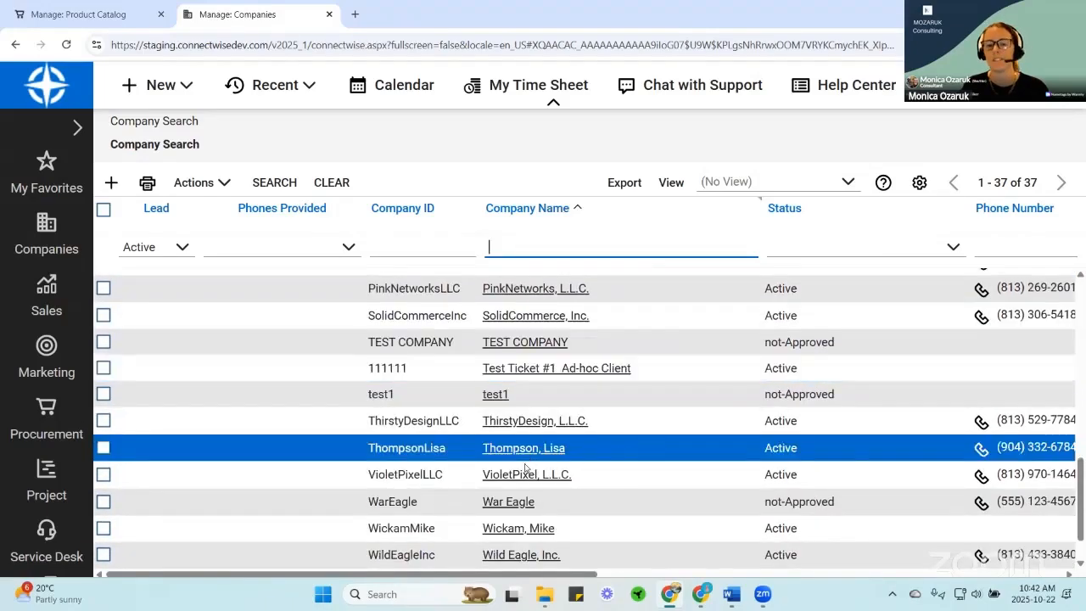
{"action": "left_click", "coordinate": [521, 480]}
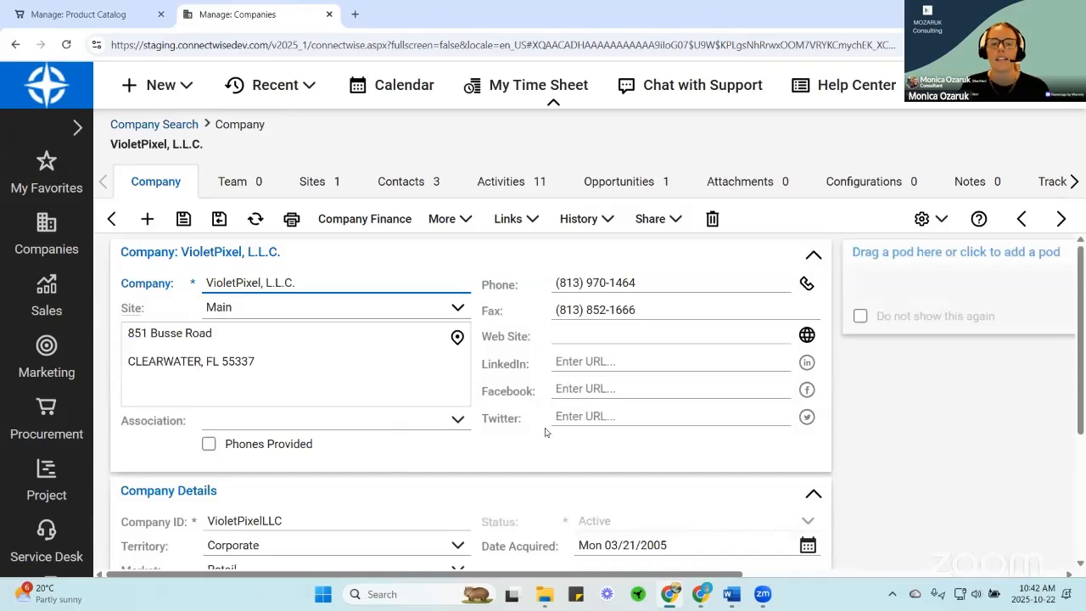
- Add the Vendor type to VioletPixel, L.L.C. alongside Customer, and save the company
{"action": "scroll", "coordinate": [455, 388], "scroll_direction": "down", "scroll_amount": 2}
{"action": "scroll", "coordinate": [455, 388], "scroll_direction": "down", "scroll_amount": 1}
{"action": "left_click", "coordinate": [224, 401]}
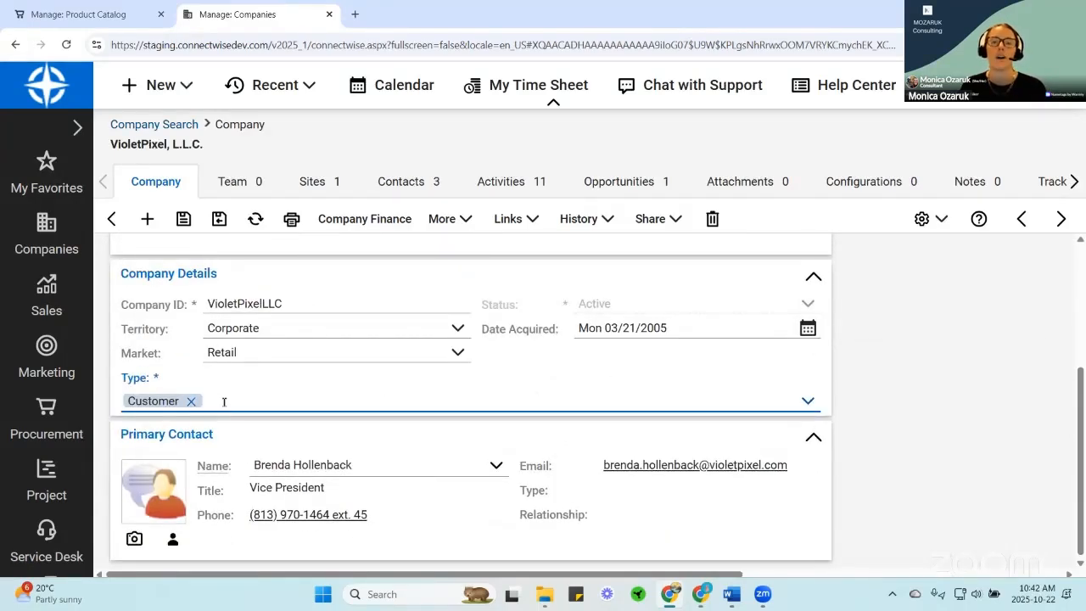
{"action": "left_click", "coordinate": [807, 404]}
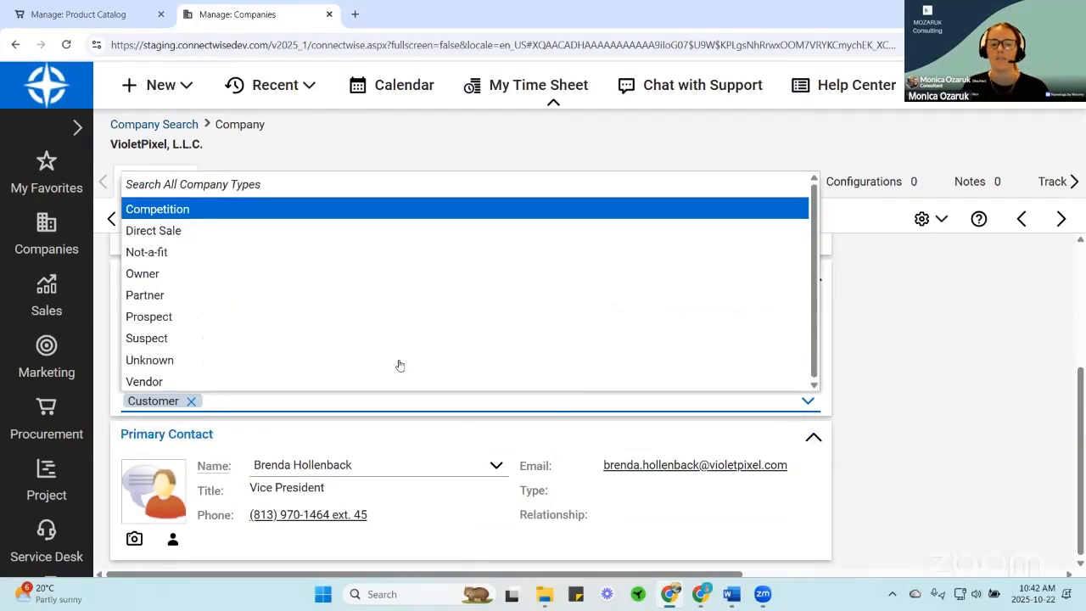
{"action": "left_click", "coordinate": [198, 381]}
{"action": "left_click", "coordinate": [183, 219]}
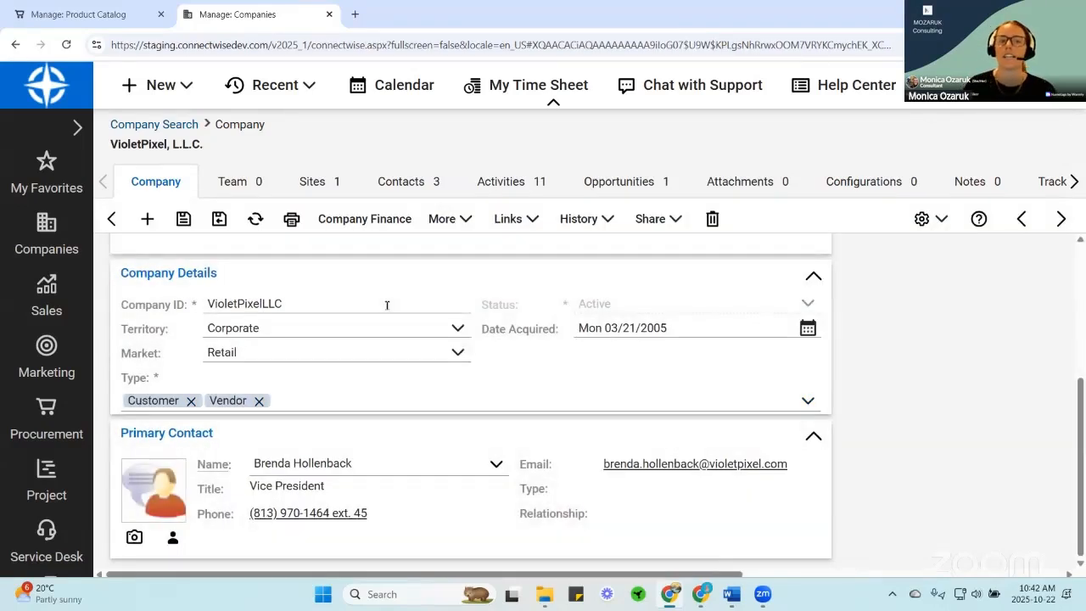
- Return to the OFE product, check the vendor company list for VioletPixel, L.L.C., and close it without selecting a company
{"action": "left_click", "coordinate": [80, 15]}
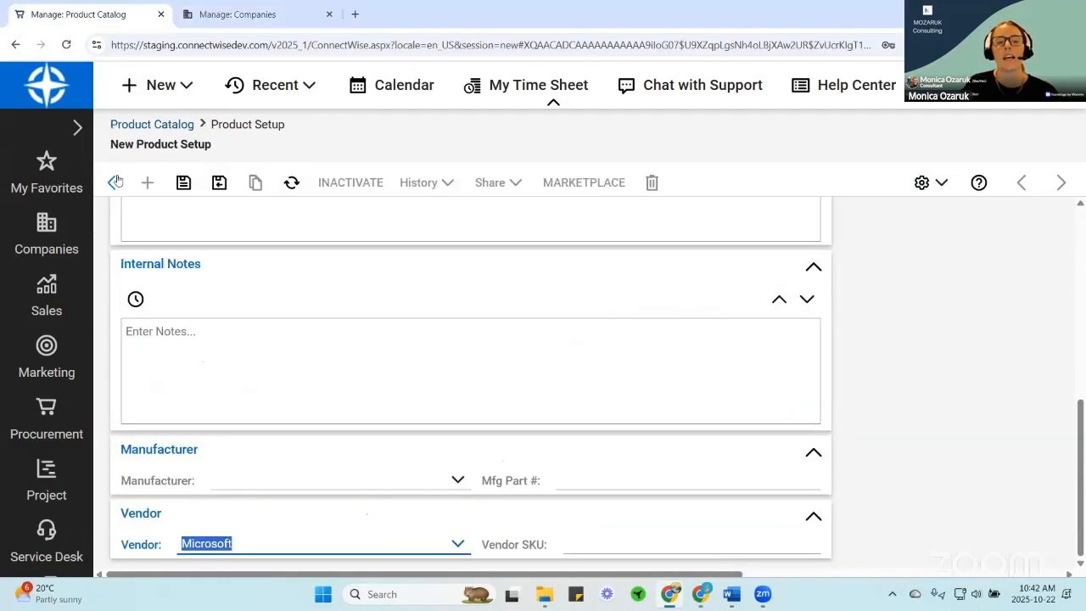
{"action": "left_click", "coordinate": [451, 543]}
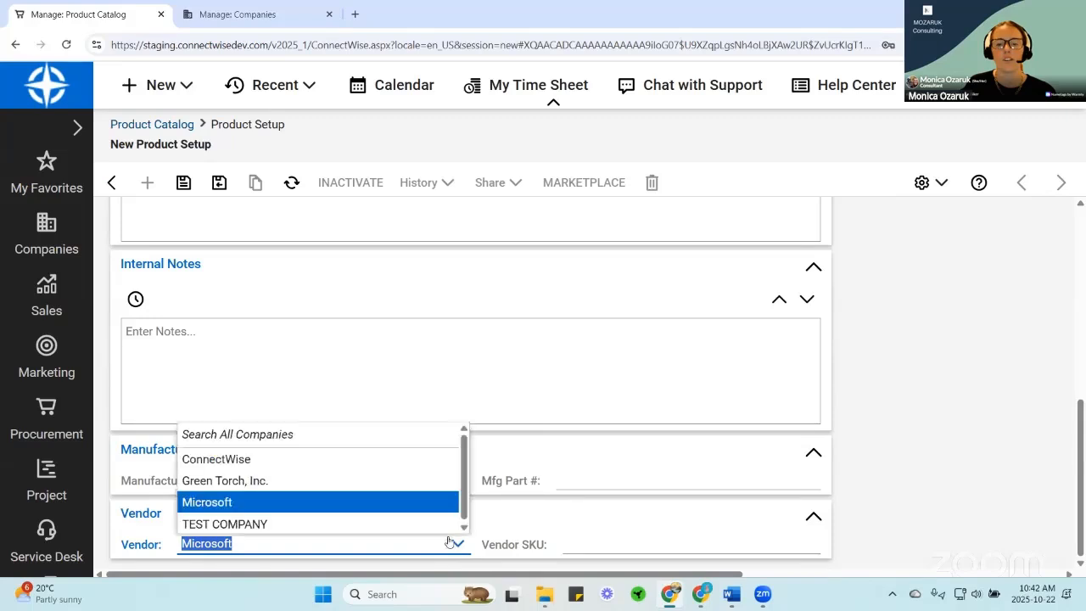
{"action": "left_click", "coordinate": [327, 434]}
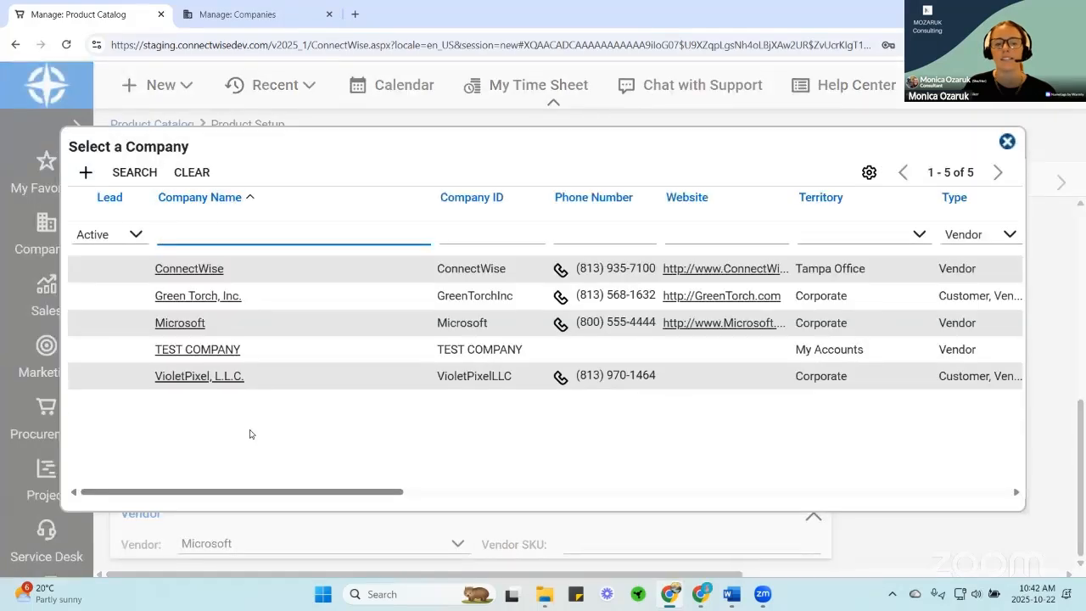
{"action": "left_click", "coordinate": [208, 382]}
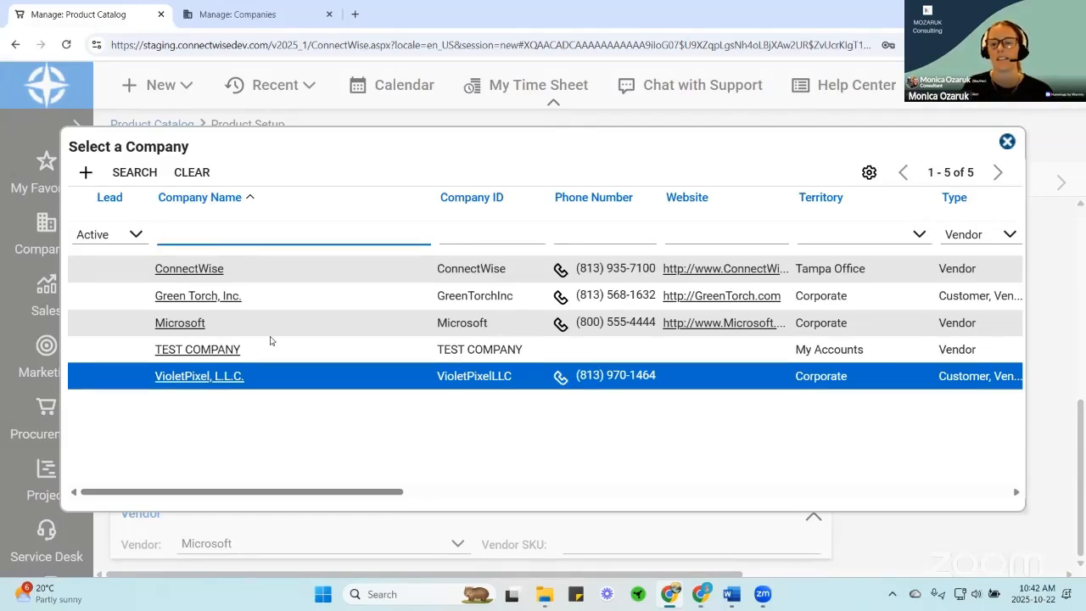
{"action": "left_click", "coordinate": [1007, 142]}
- Look through the list of manufacturers selectable for the OFE product
{"action": "left_click", "coordinate": [455, 480]}
{"action": "scroll", "coordinate": [352, 367], "scroll_direction": "down", "scroll_amount": 20}
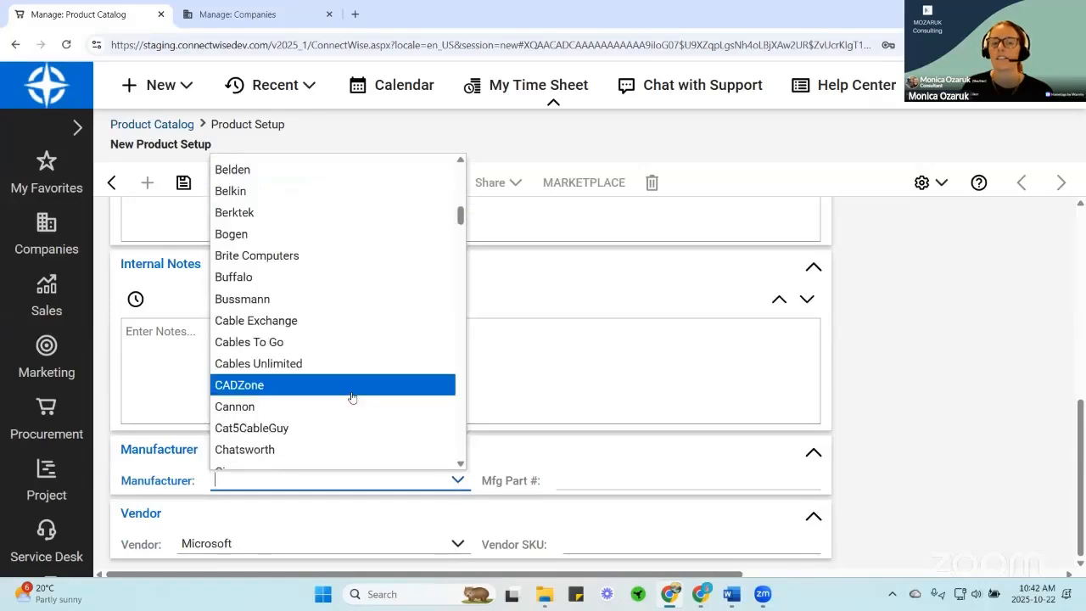
{"action": "scroll", "coordinate": [352, 326], "scroll_direction": "down", "scroll_amount": 20}
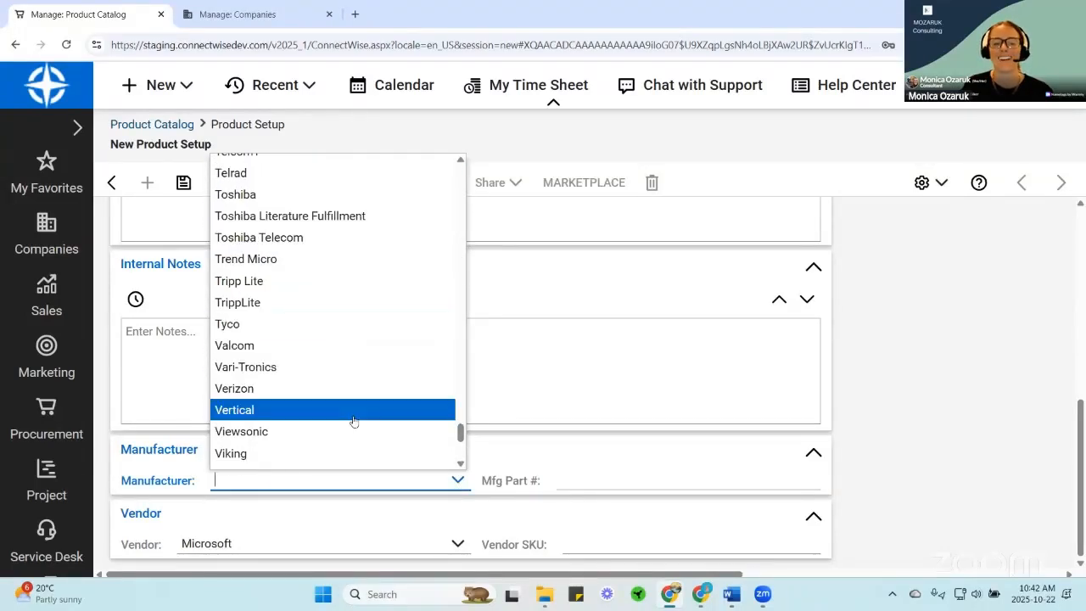
- Switch to the other browser tab, find the manufacturer setup table, and open the Manufacturers List
{"action": "left_click", "coordinate": [241, 14]}
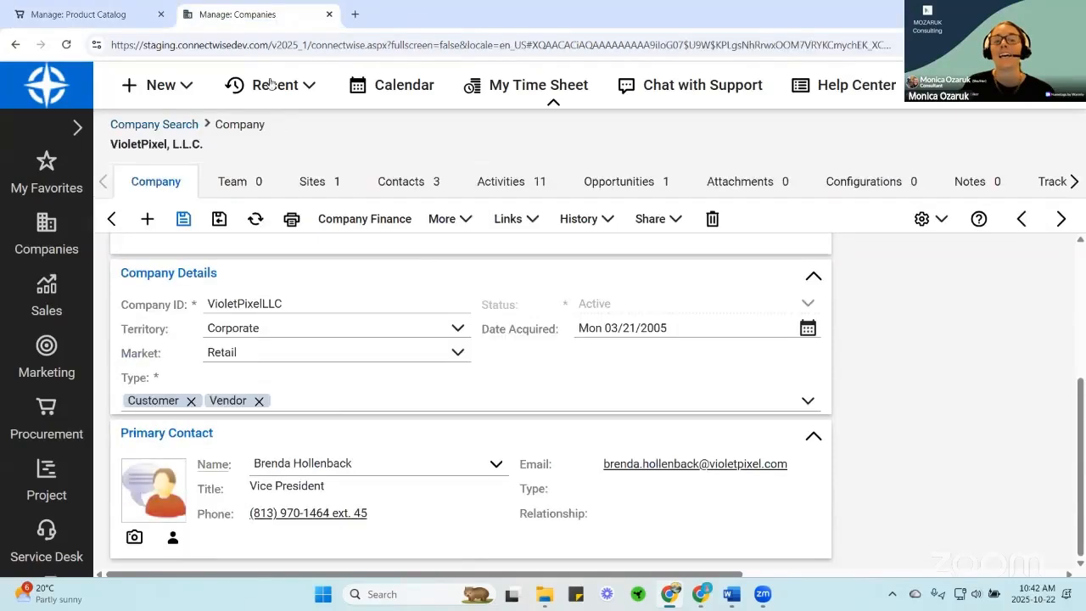
{"action": "left_click", "coordinate": [329, 402]}
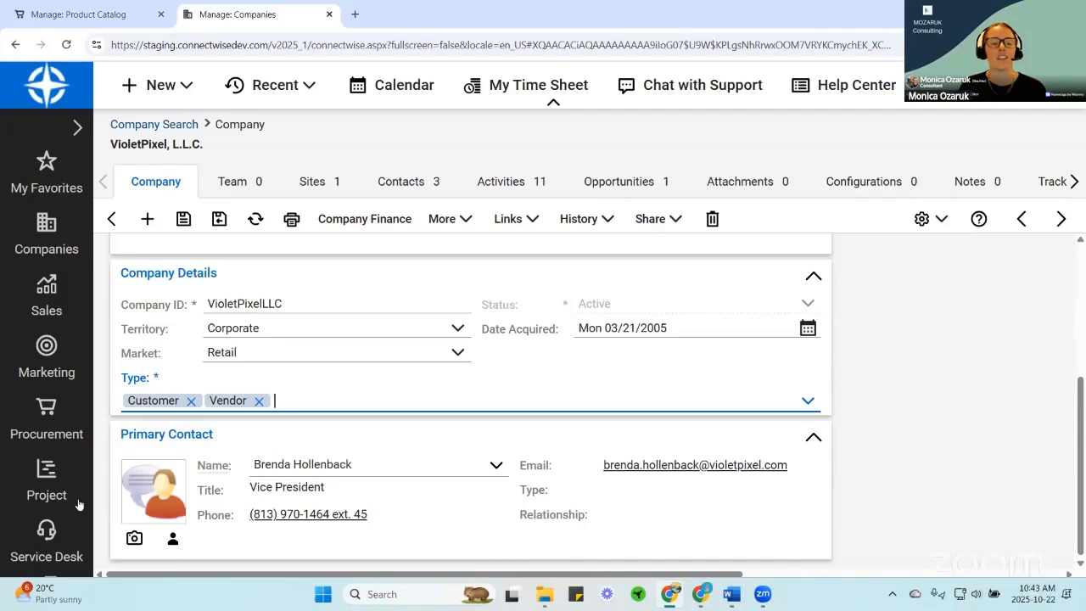
{"action": "key", "text": "ctrl+minus"}
{"action": "left_click", "coordinate": [45, 543]}
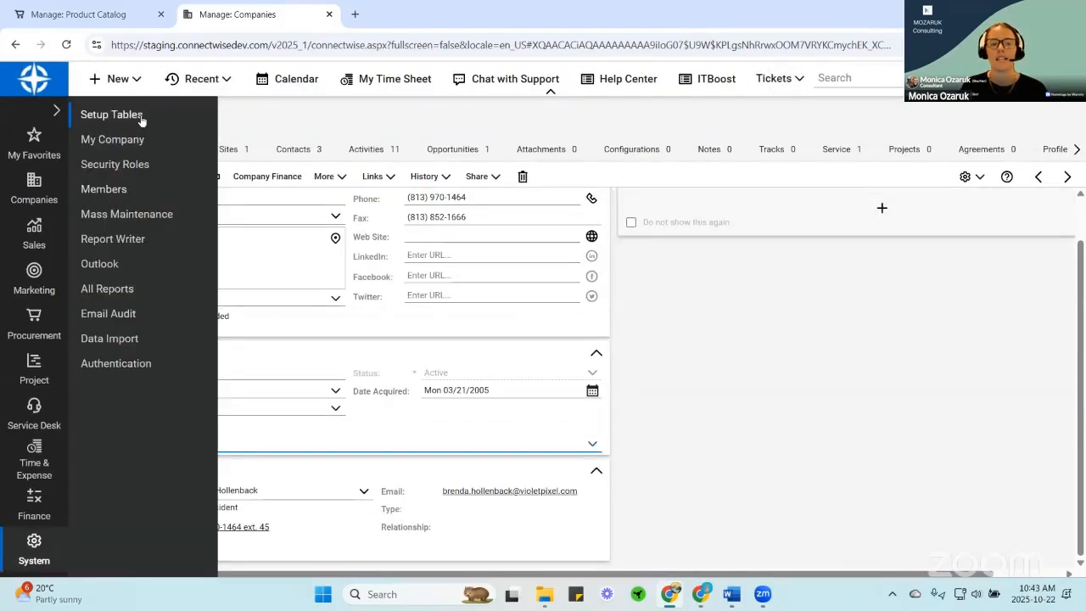
{"action": "left_click", "coordinate": [111, 115]}
{"action": "type", "text": "manufac"}
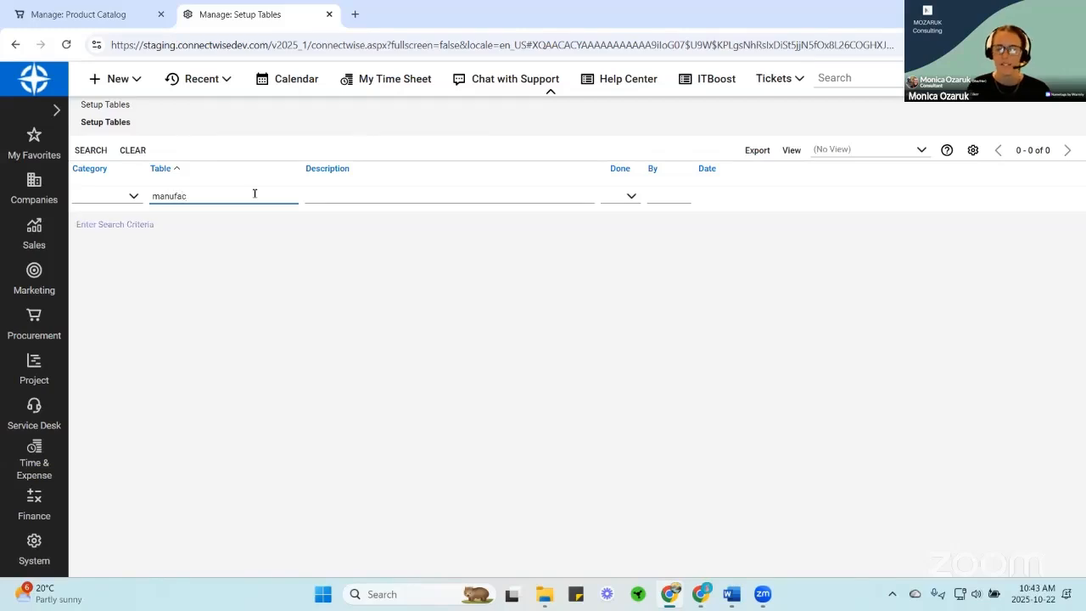
{"action": "left_click", "coordinate": [185, 223]}
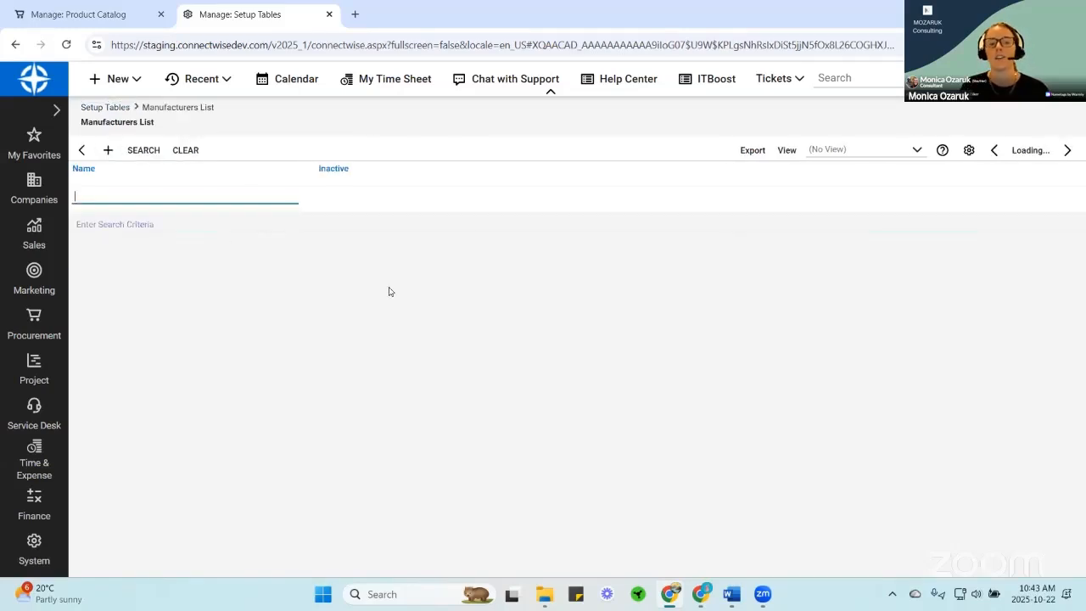
{"action": "key", "text": "ctrl+plus"}
{"action": "key", "text": "ctrl+plus"}
{"action": "key", "text": "ctrl+plus"}
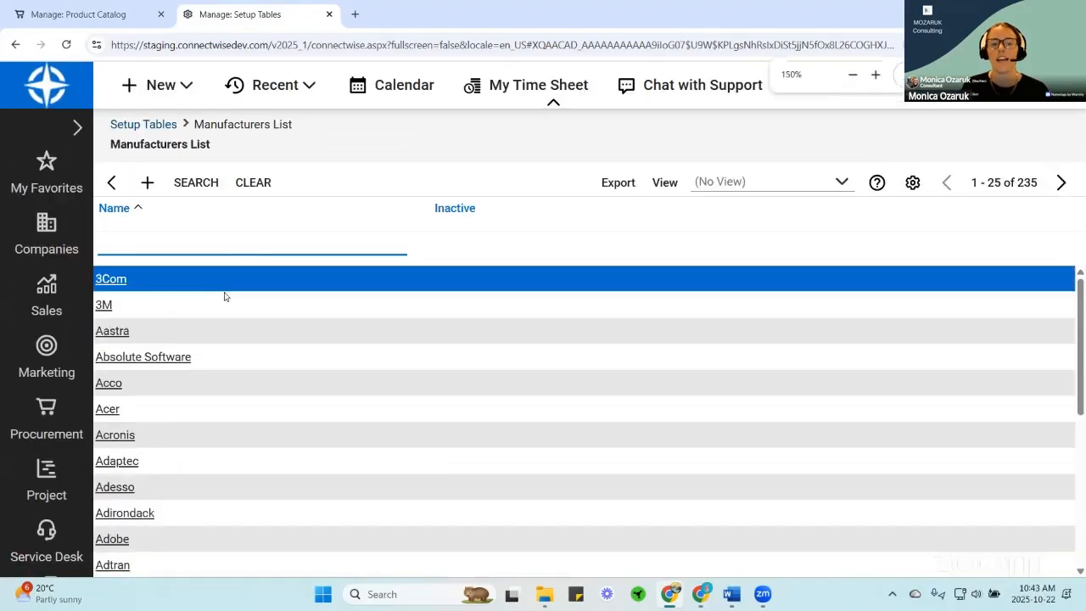
- View the Adirondack manufacturer record, return to the Manufacturers List, and look through its entries
{"action": "scroll", "coordinate": [225, 296], "scroll_direction": "down", "scroll_amount": 2}
{"action": "left_click", "coordinate": [119, 371]}
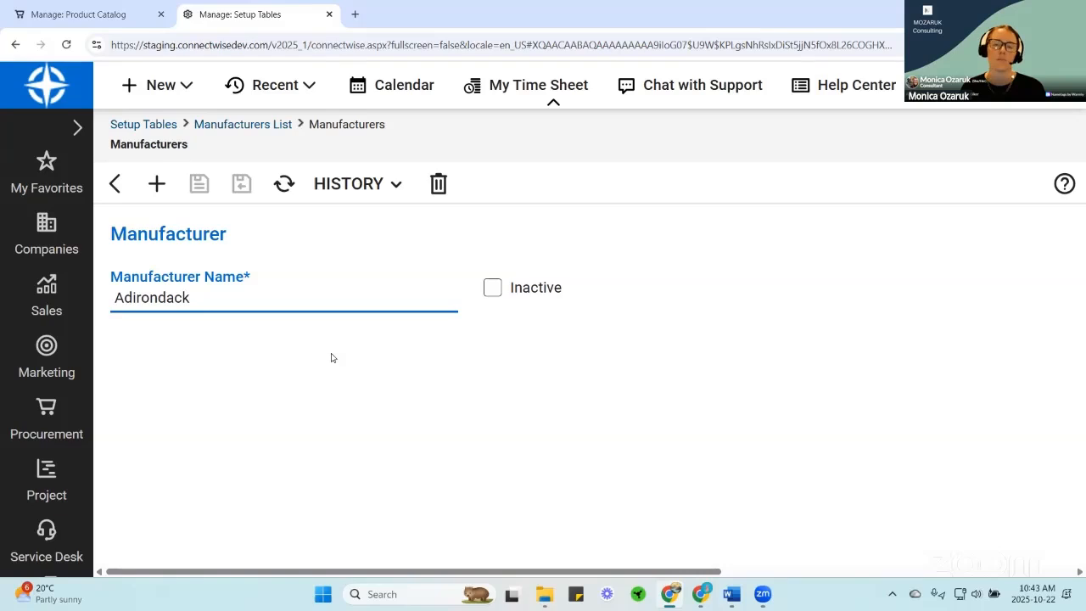
{"action": "left_click", "coordinate": [113, 184]}
{"action": "scroll", "coordinate": [293, 390], "scroll_direction": "up", "scroll_amount": 2}
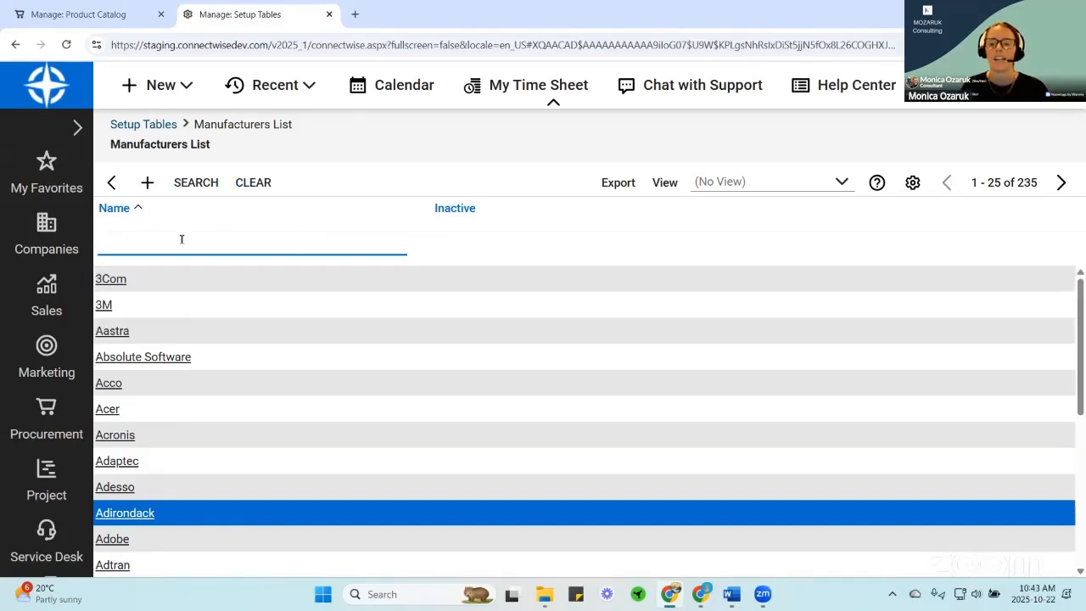
{"action": "scroll", "coordinate": [207, 294], "scroll_direction": "down", "scroll_amount": 1}
{"action": "scroll", "coordinate": [212, 326], "scroll_direction": "down", "scroll_amount": 4}
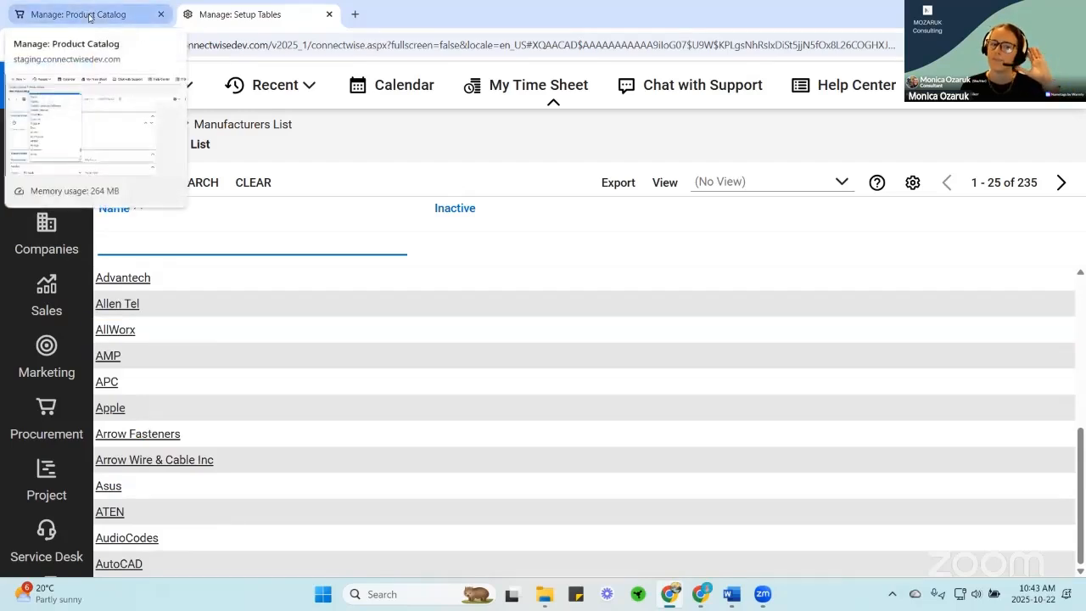
- Return to the OFE product, close the manufacturer list, and review the Active Status options without selecting one
{"action": "left_click", "coordinate": [90, 14]}
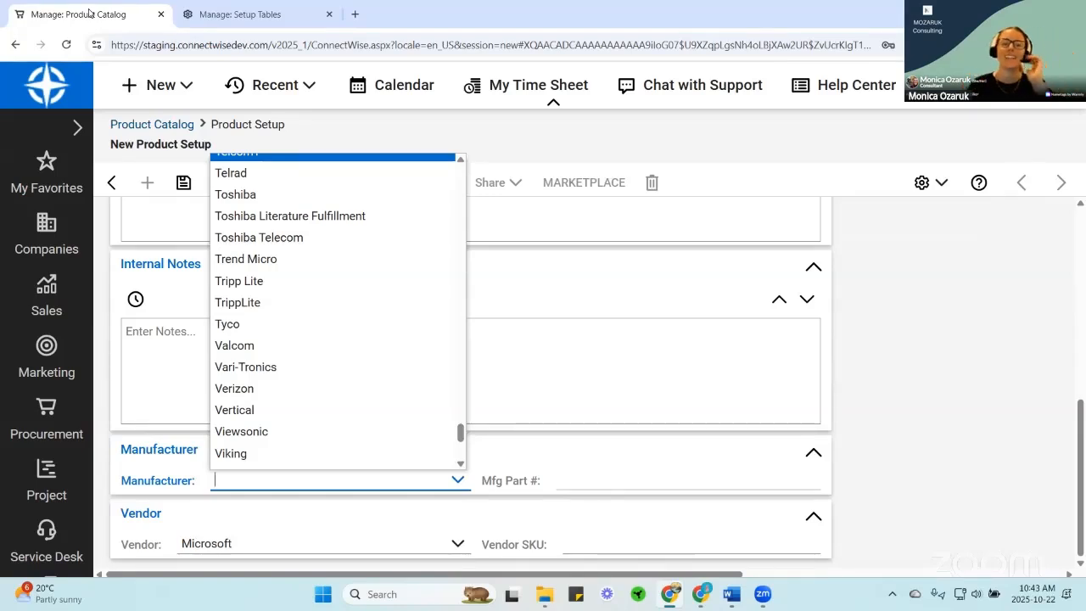
{"action": "left_click", "coordinate": [878, 343]}
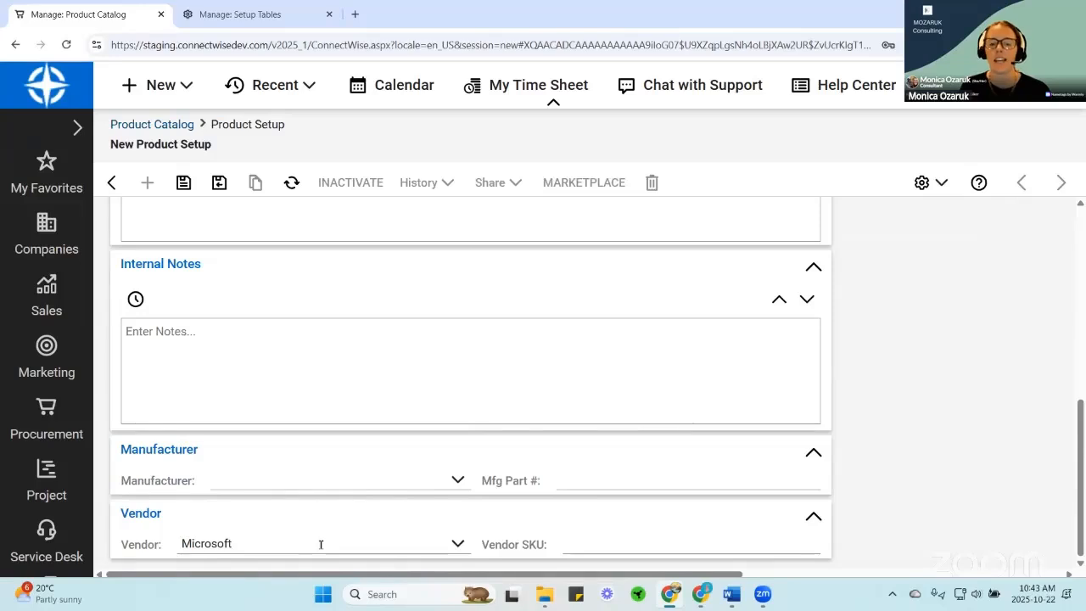
{"action": "left_click", "coordinate": [337, 381]}
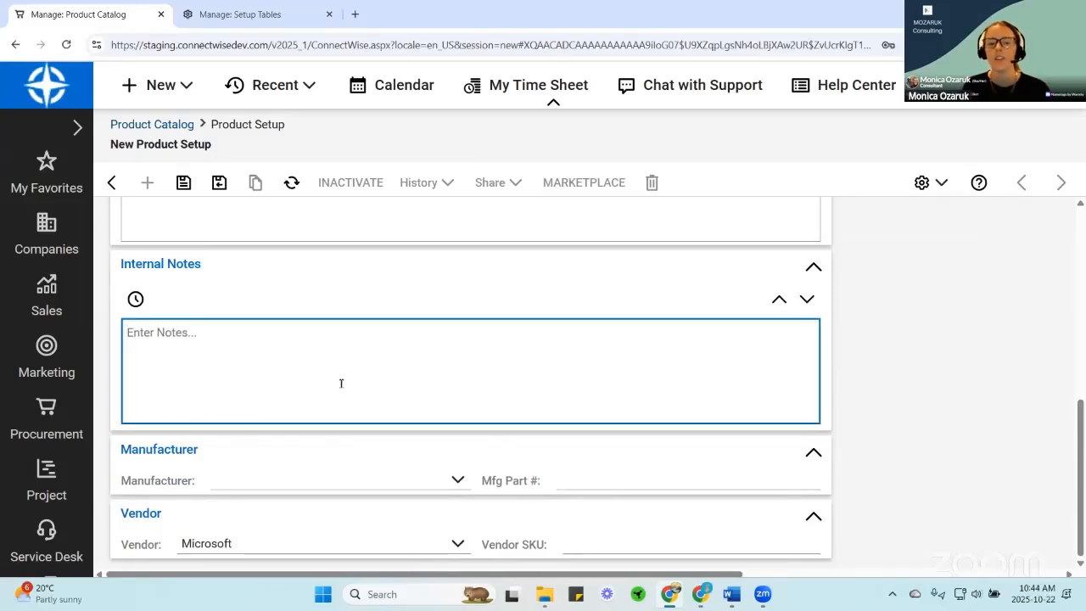
{"action": "scroll", "coordinate": [341, 384], "scroll_direction": "up", "scroll_amount": 1}
{"action": "scroll", "coordinate": [341, 384], "scroll_direction": "up", "scroll_amount": 2}
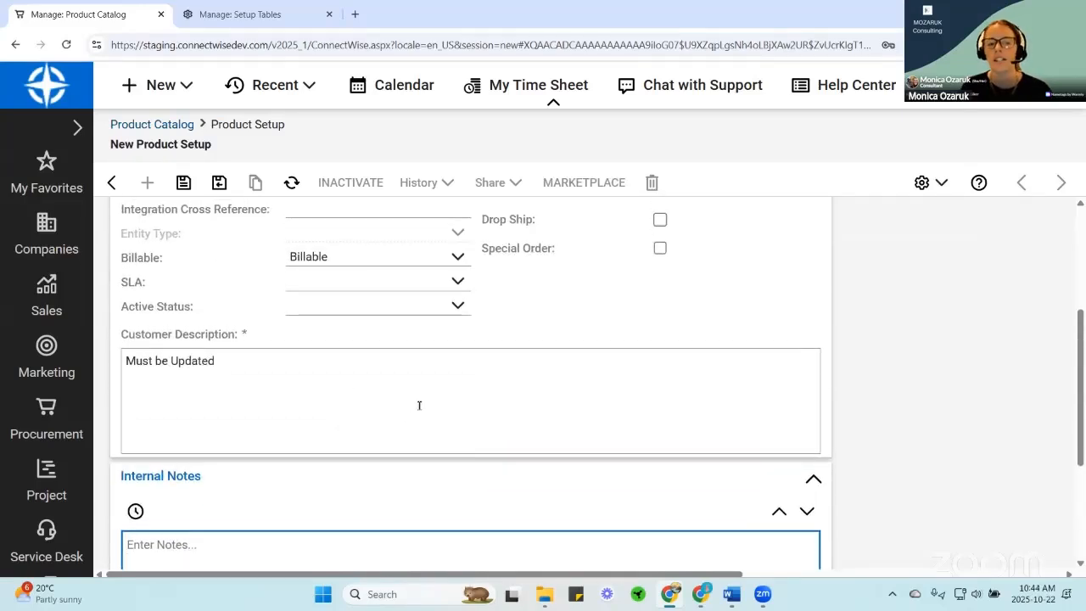
{"action": "left_click", "coordinate": [455, 305]}
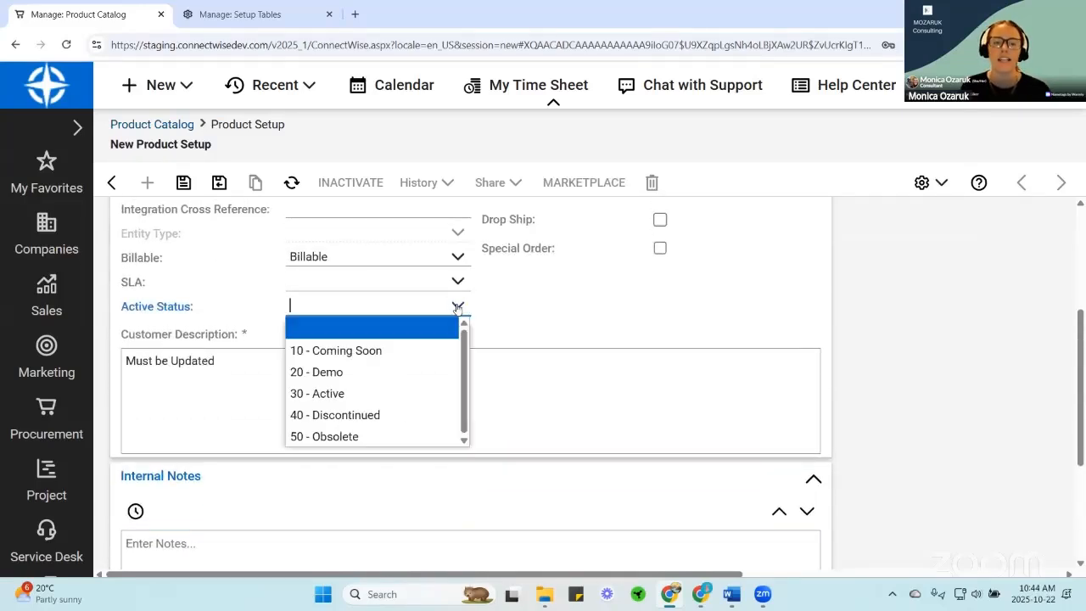
{"action": "left_click", "coordinate": [528, 312]}
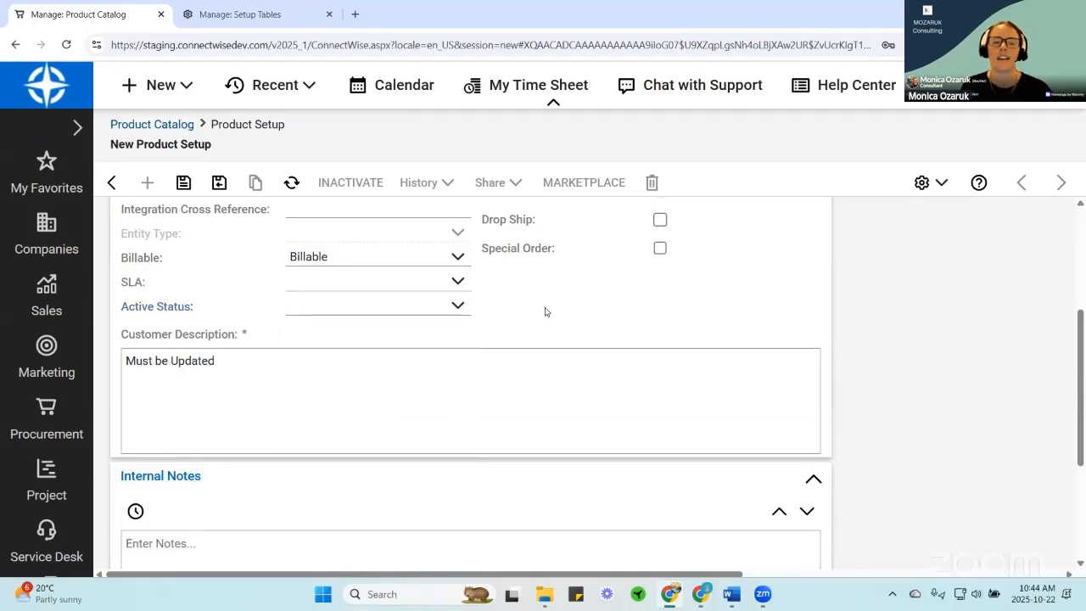
{"action": "left_click", "coordinate": [457, 307]}
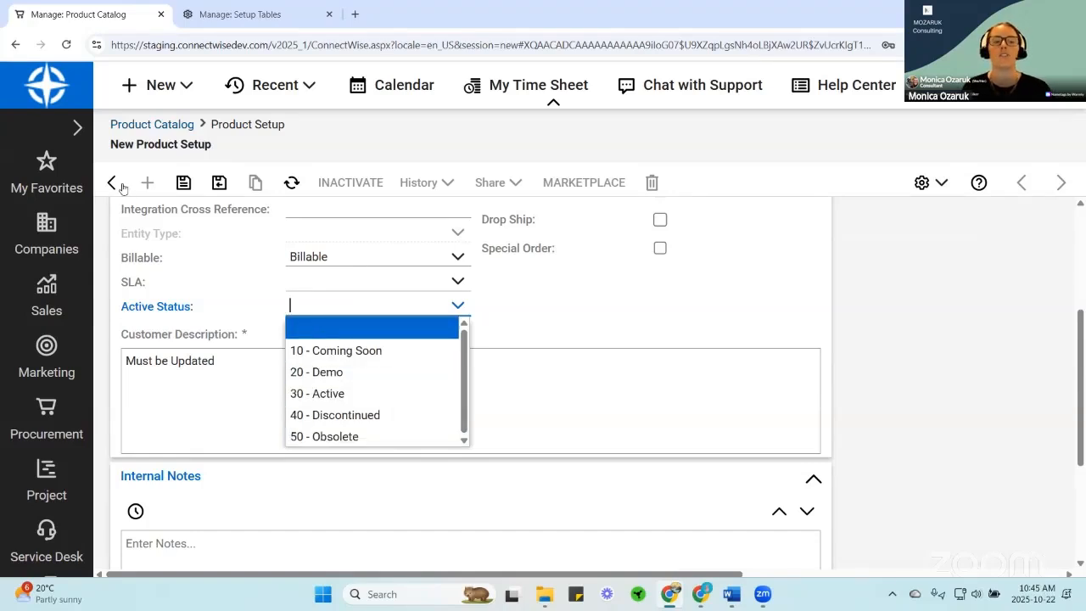
{"action": "left_click", "coordinate": [682, 332]}
- Leave the OFE product setup and discard the changes, returning to the product catalog
{"action": "scroll", "coordinate": [683, 335], "scroll_direction": "up", "scroll_amount": 3}
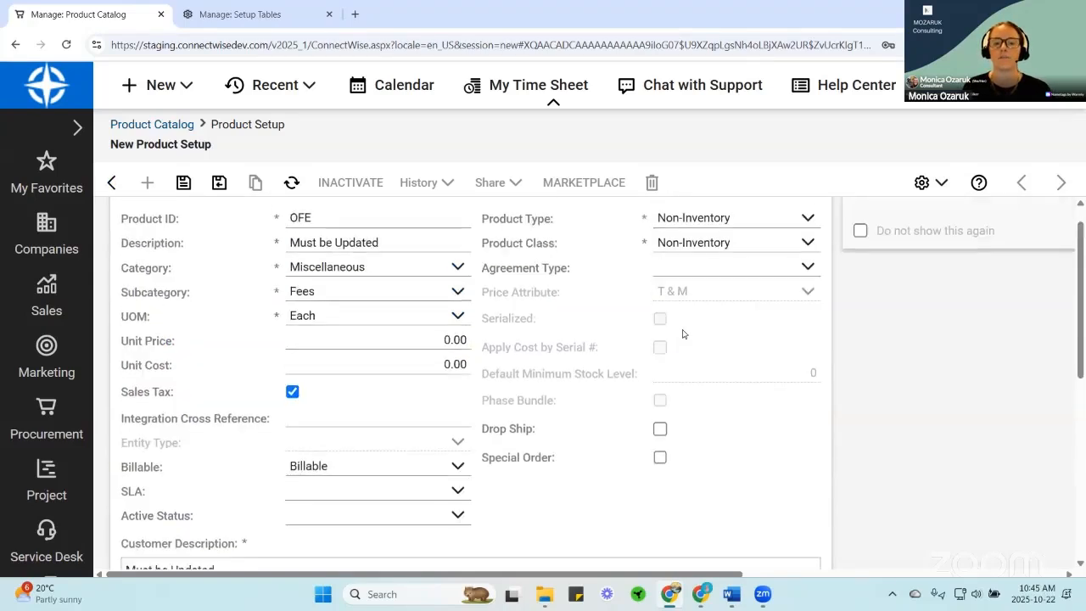
{"action": "left_click", "coordinate": [112, 183]}
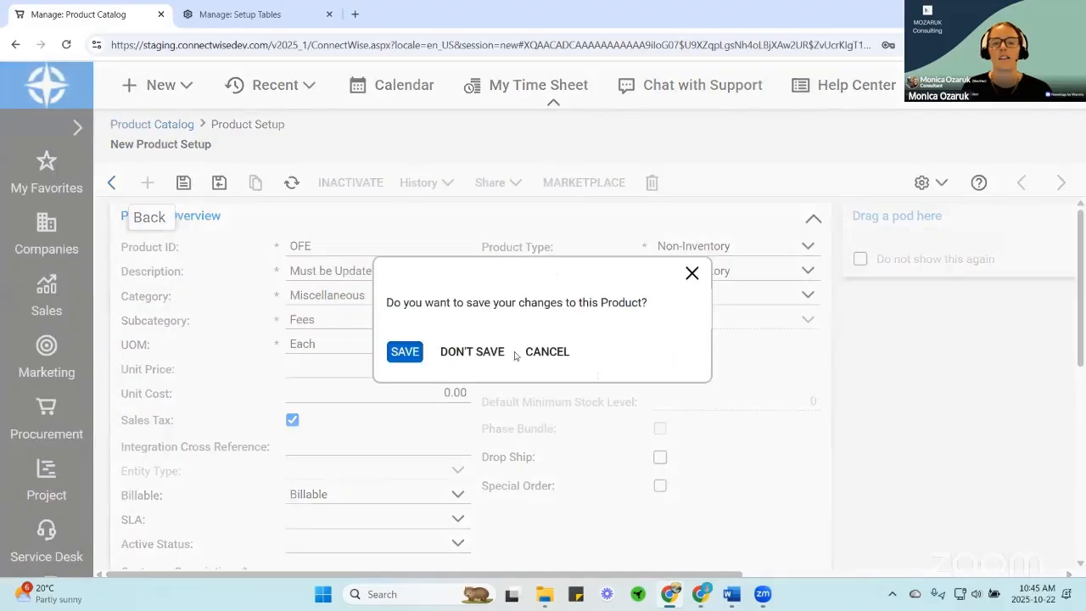
{"action": "left_click", "coordinate": [492, 352]}
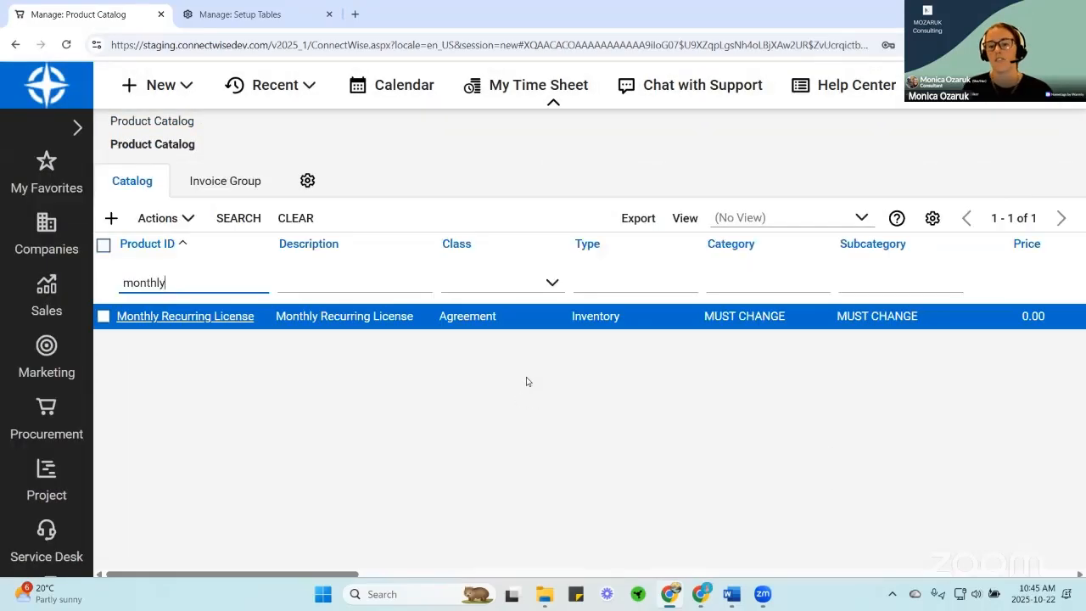
- Clear the Product ID filter, view the 10ft Patch Cable product, and return to the catalog
{"action": "double_click", "coordinate": [202, 280]}
{"action": "key", "text": "BackSpace"}
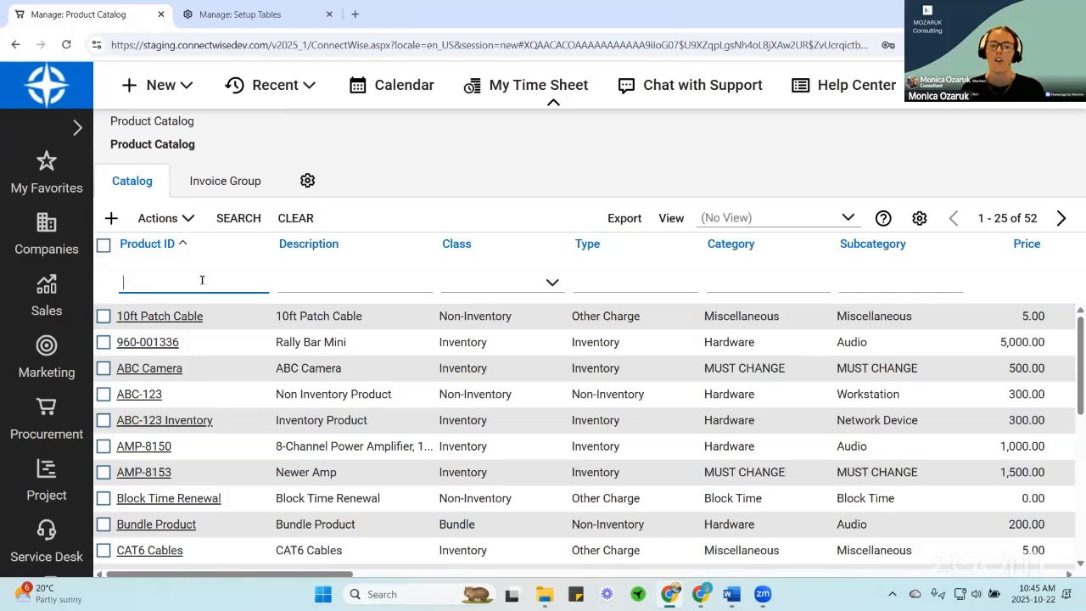
{"action": "left_click", "coordinate": [191, 316]}
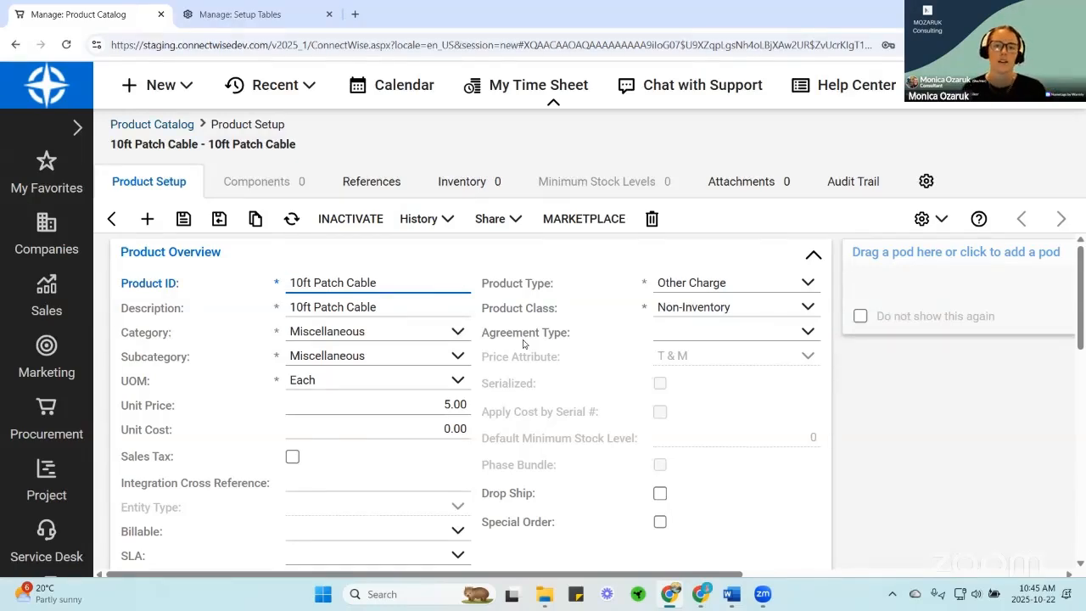
{"action": "left_click", "coordinate": [111, 218]}
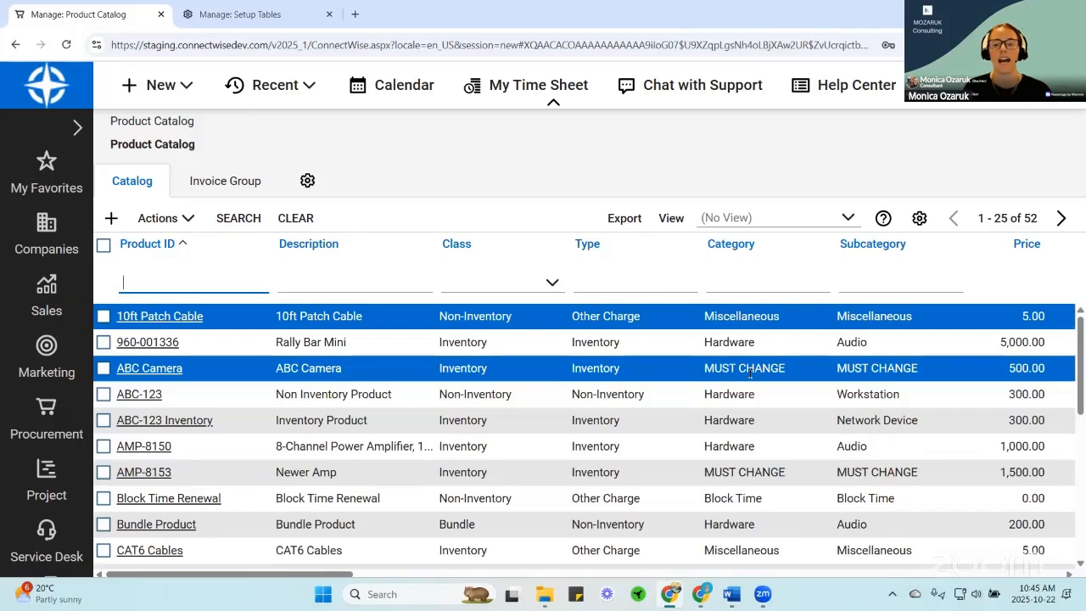
- Filter the product catalog to categories containing MUST
{"action": "left_click", "coordinate": [737, 279]}
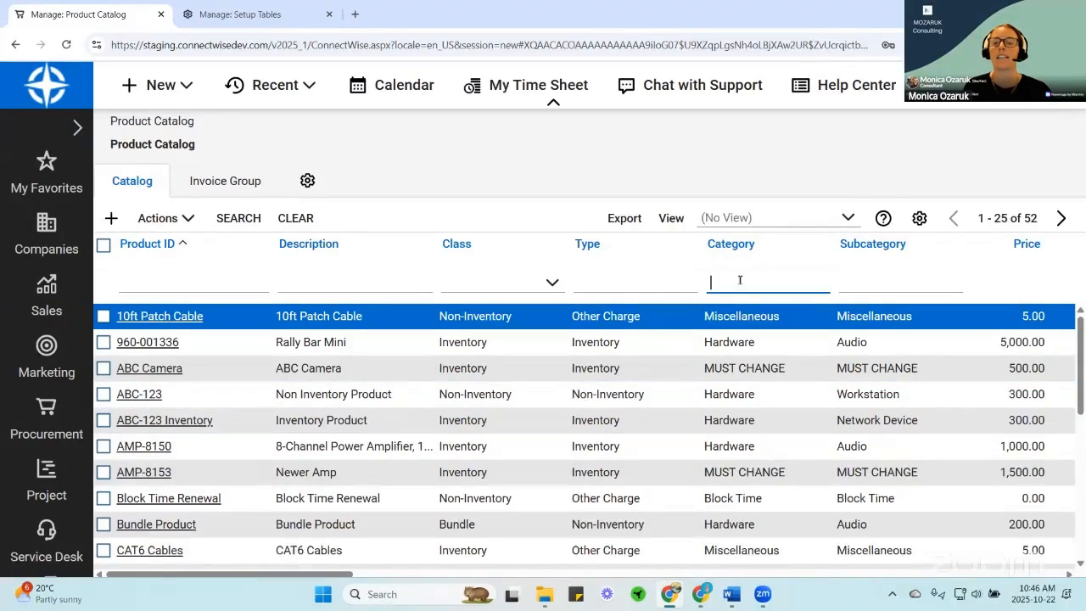
{"action": "type", "text": "MUST"}
{"action": "key", "text": "Return"}
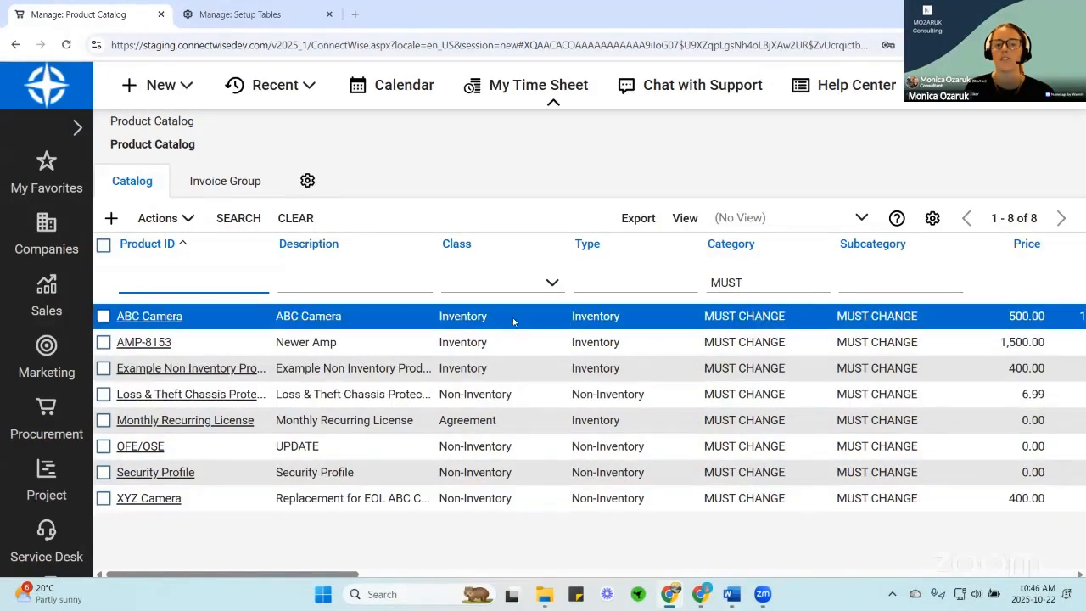
- View the filter conditions of the saved MUST CHANGE Category/Subcategory view, and close it without changes
{"action": "double_click", "coordinate": [745, 279]}
{"action": "left_click", "coordinate": [685, 220]}
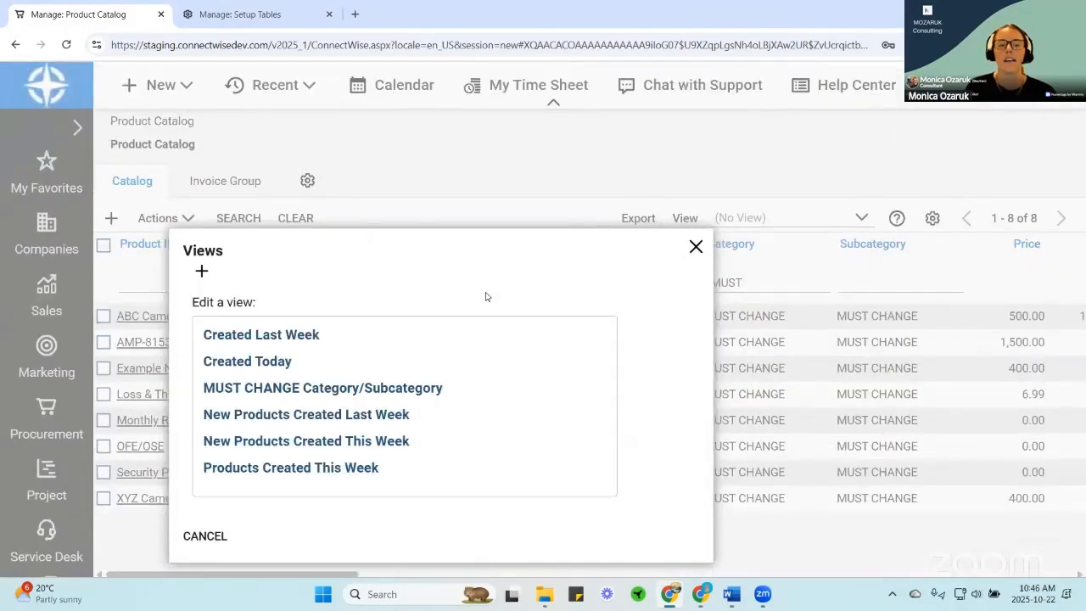
{"action": "left_click", "coordinate": [293, 388]}
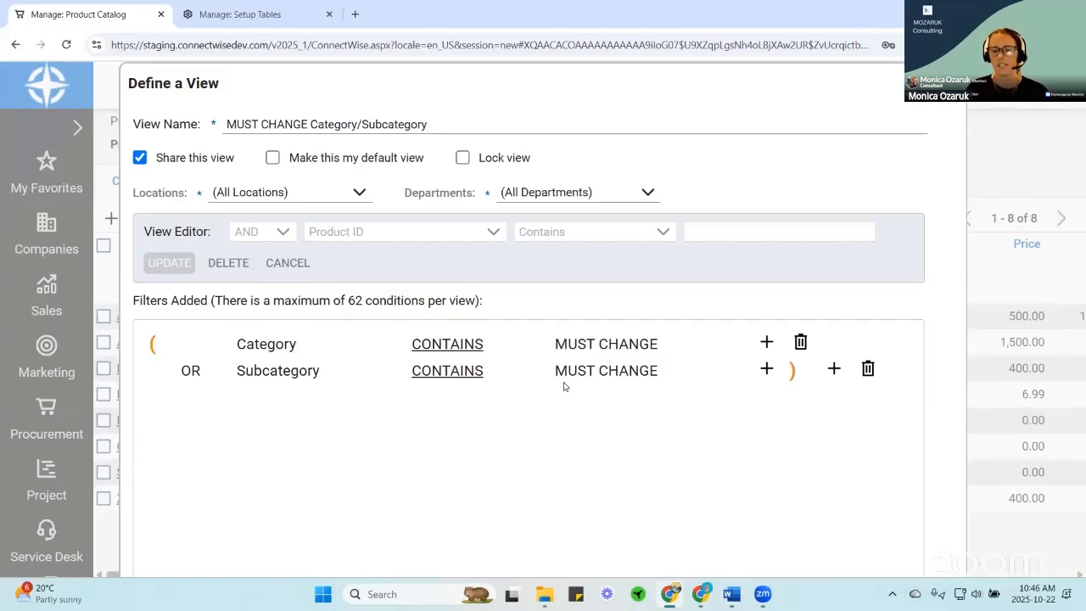
{"action": "left_click", "coordinate": [945, 83]}
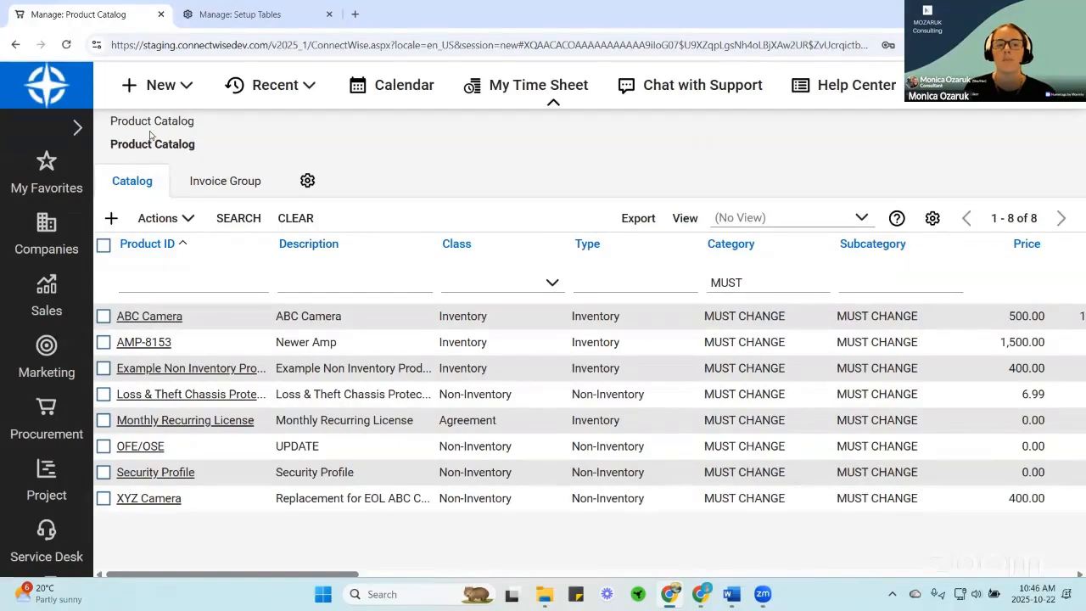
- Start a new catalog view named MUST CHANGE and share it
{"action": "left_click", "coordinate": [687, 220]}
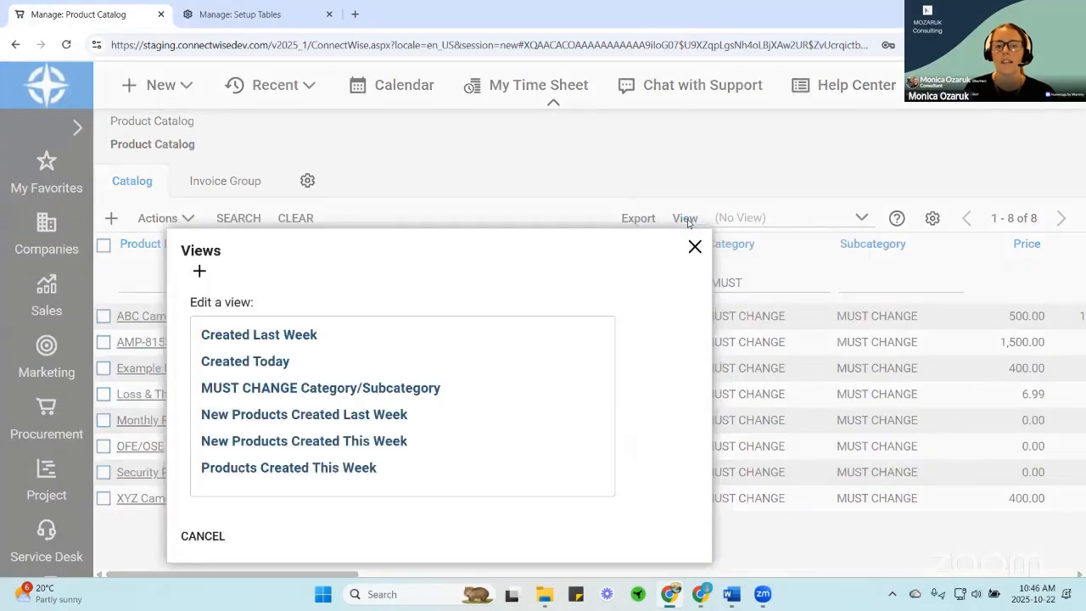
{"action": "left_click", "coordinate": [199, 273]}
{"action": "left_click", "coordinate": [280, 120]}
{"action": "type", "text": "MUST CHANGE"}
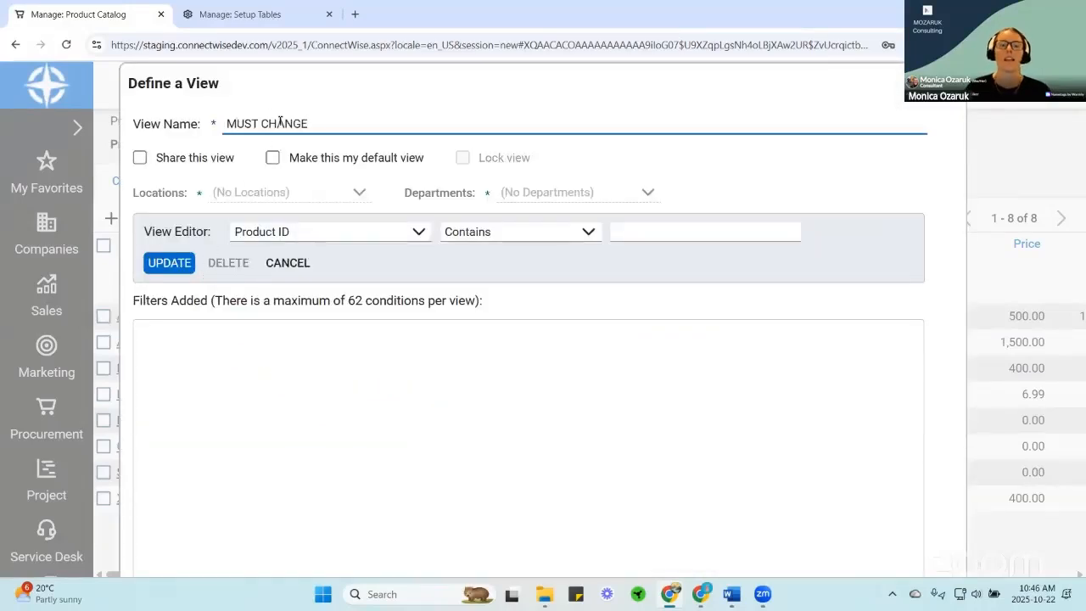
{"action": "left_click", "coordinate": [178, 160]}
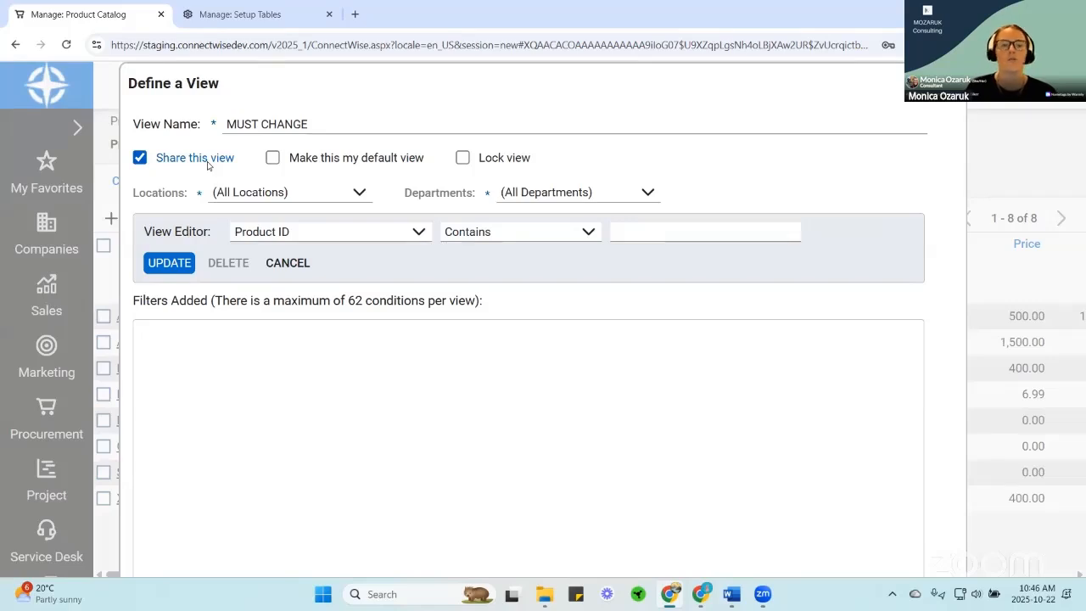
- Review the location and department choices for the shared view, keeping all locations and all departments selected
{"action": "left_click", "coordinate": [358, 193]}
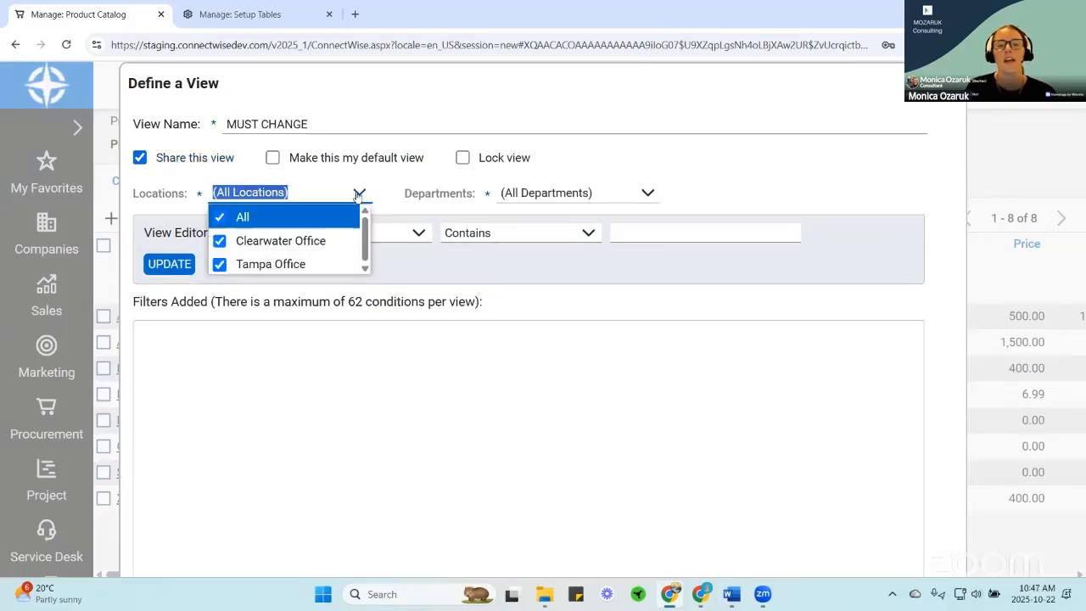
{"action": "left_click", "coordinate": [649, 193]}
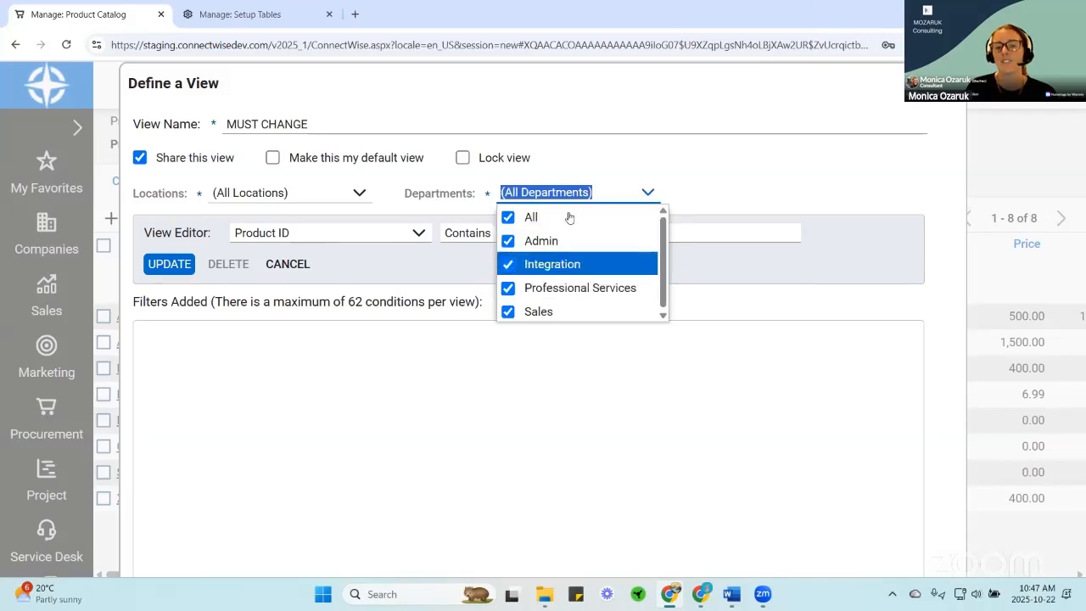
{"action": "left_click", "coordinate": [670, 186]}
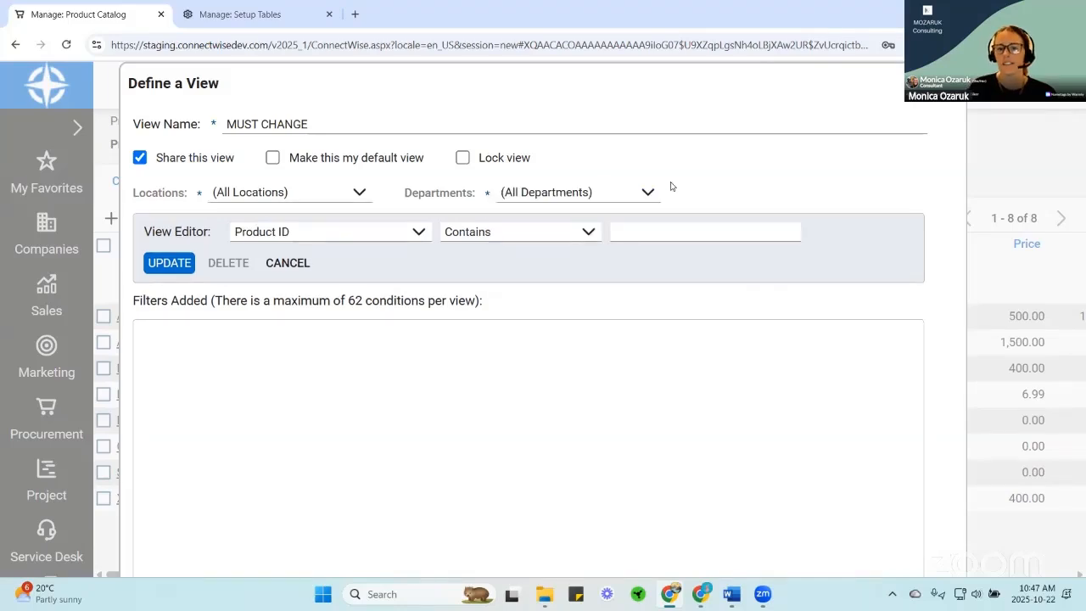
- Keep all departments selected and add a condition to the MUST CHANGE view that the Category contains MUST CHANGE
{"action": "left_click", "coordinate": [648, 193]}
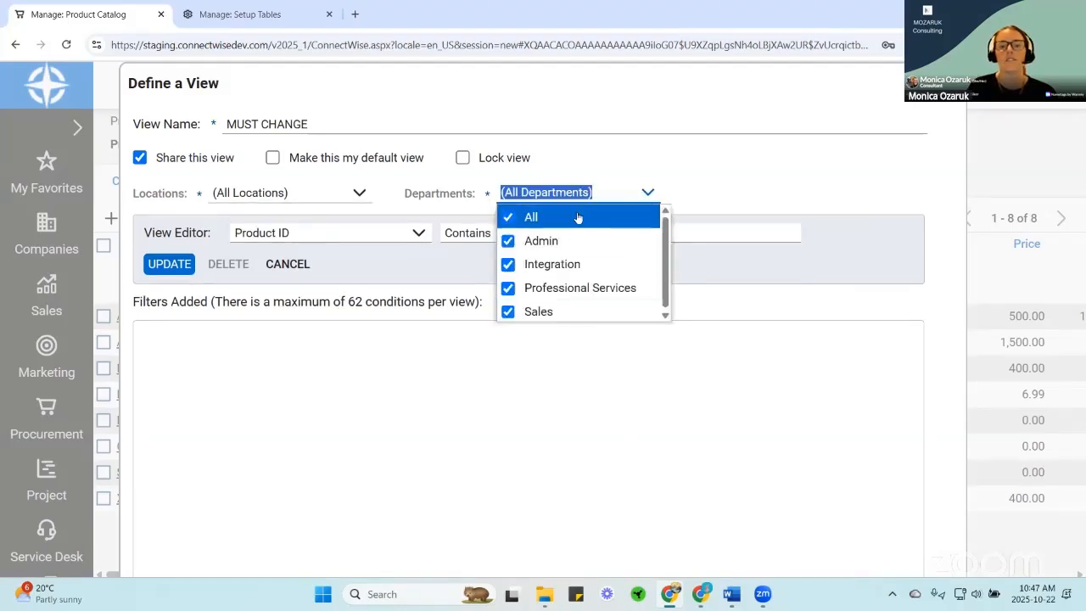
{"action": "left_click", "coordinate": [701, 176]}
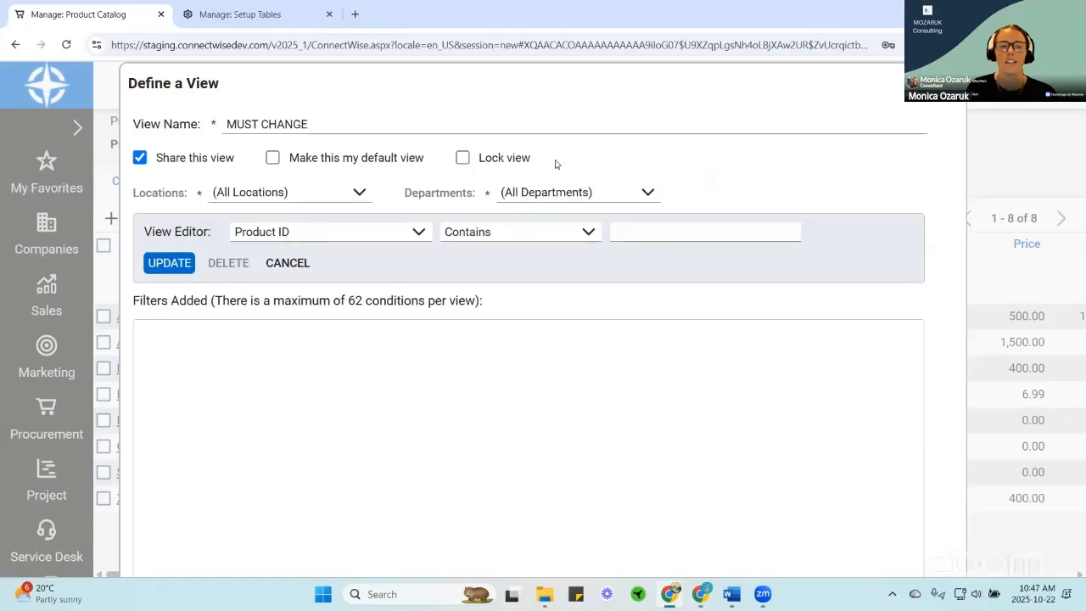
{"action": "left_click", "coordinate": [420, 232]}
{"action": "left_click", "coordinate": [339, 342]}
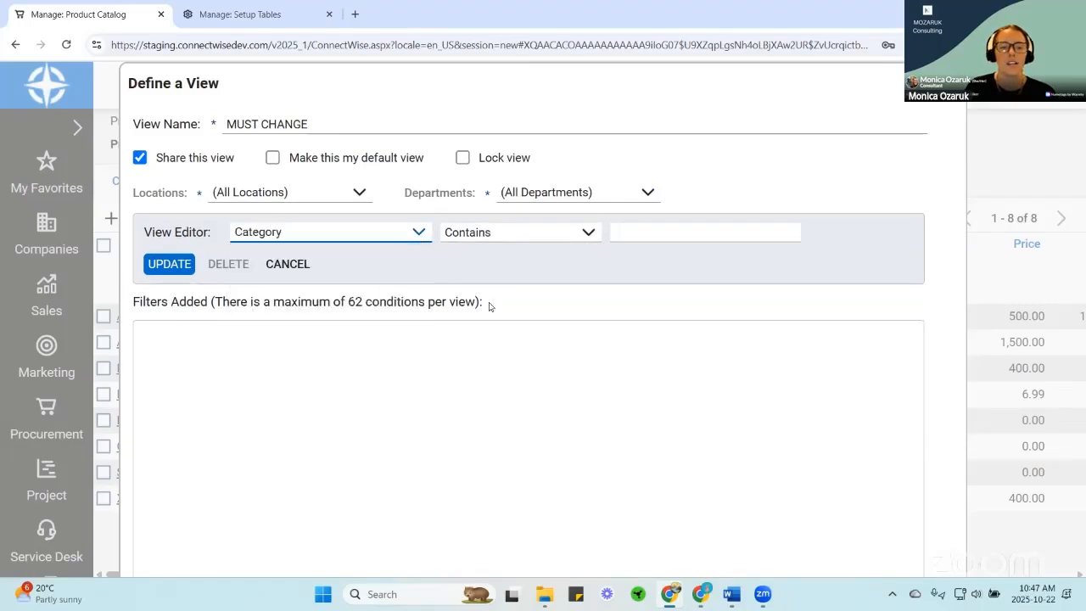
{"action": "left_click", "coordinate": [643, 225]}
{"action": "type", "text": "MUST CHANGE"}
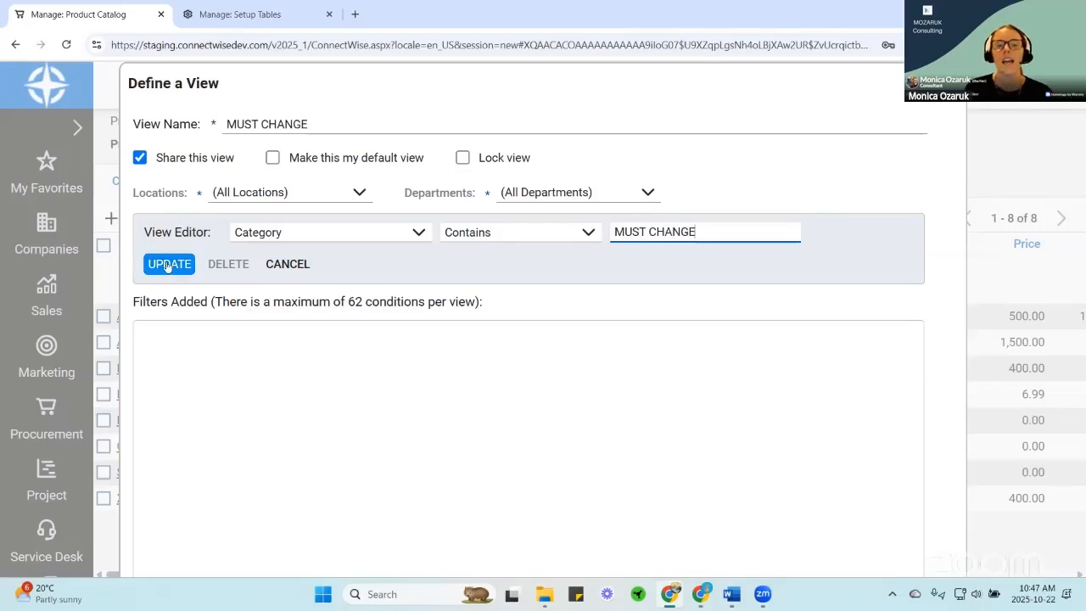
{"action": "left_click", "coordinate": [168, 266]}
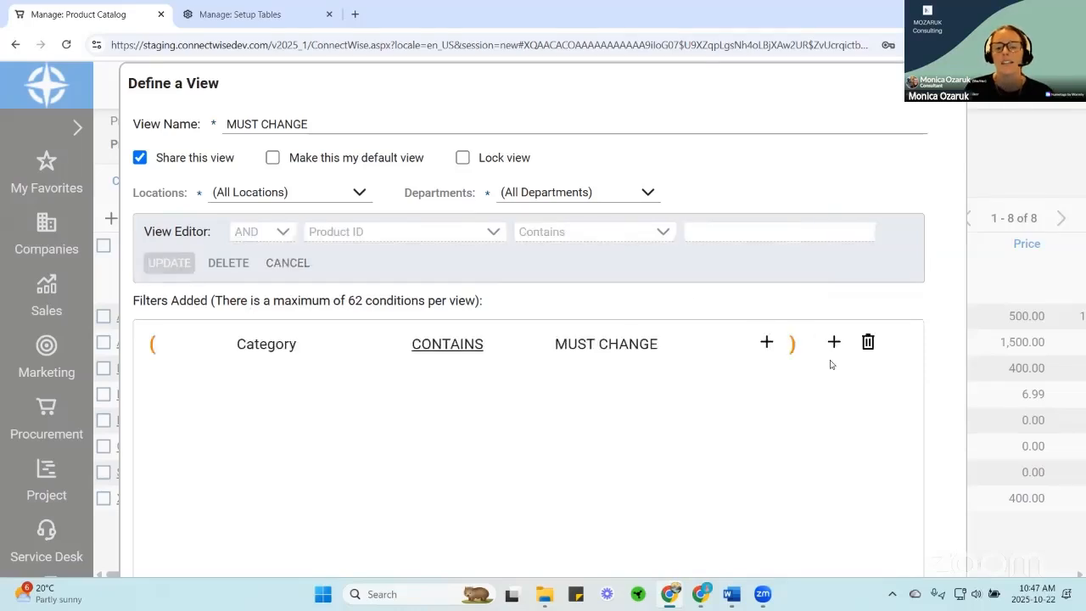
- Add an OR condition that the Subcategory contains MUST CHANGE, and save the view
{"action": "left_click", "coordinate": [835, 342]}
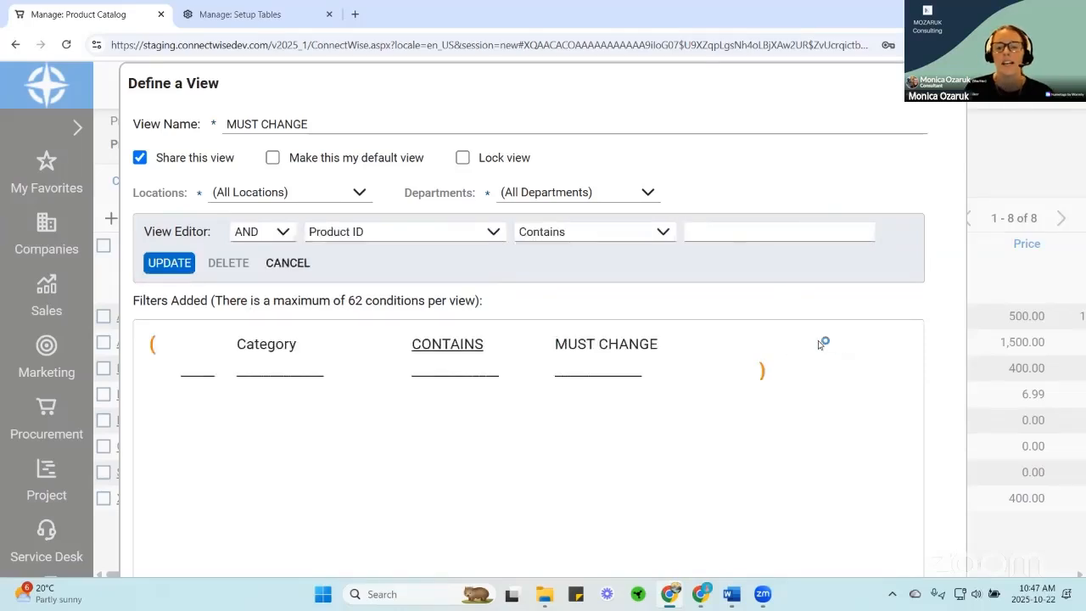
{"action": "left_click", "coordinate": [284, 232]}
{"action": "left_click", "coordinate": [270, 274]}
{"action": "left_click", "coordinate": [489, 236]}
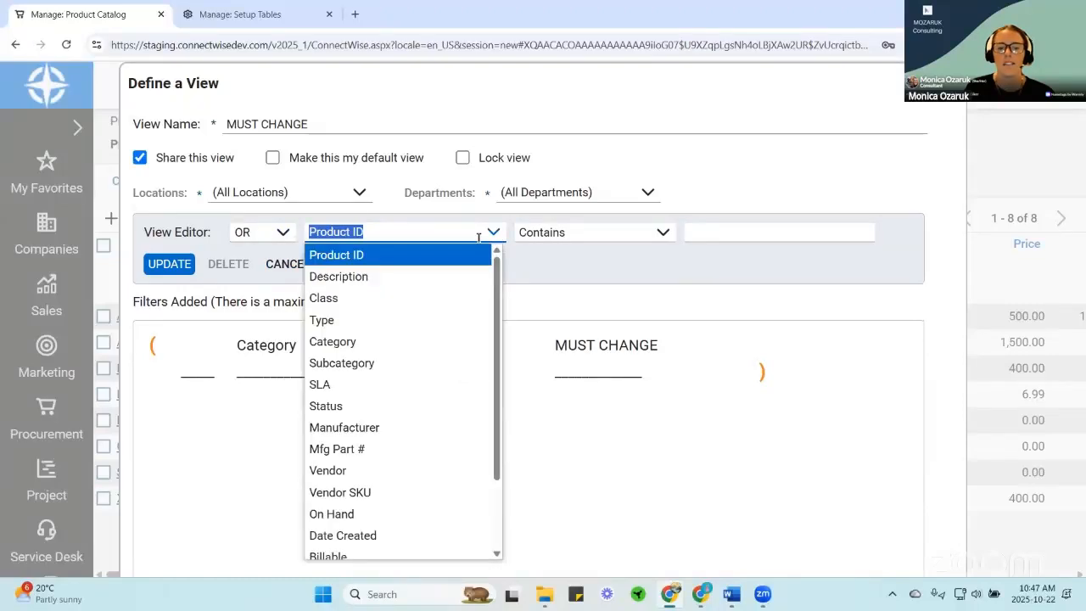
{"action": "left_click", "coordinate": [407, 361]}
{"action": "left_click", "coordinate": [723, 234]}
{"action": "type", "text": "MUST CHANGE"}
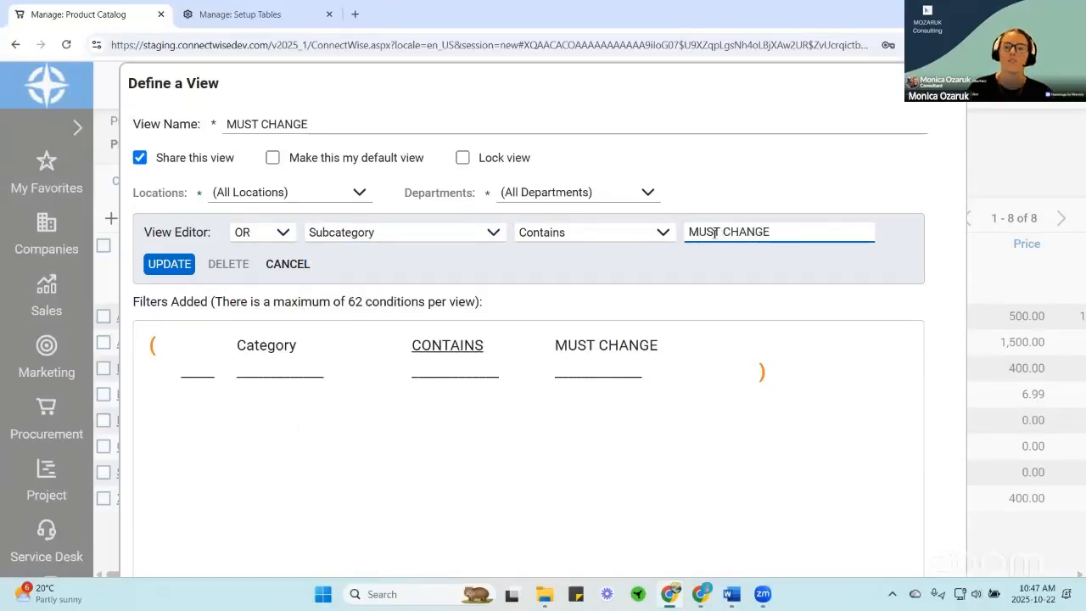
{"action": "left_click", "coordinate": [174, 265]}
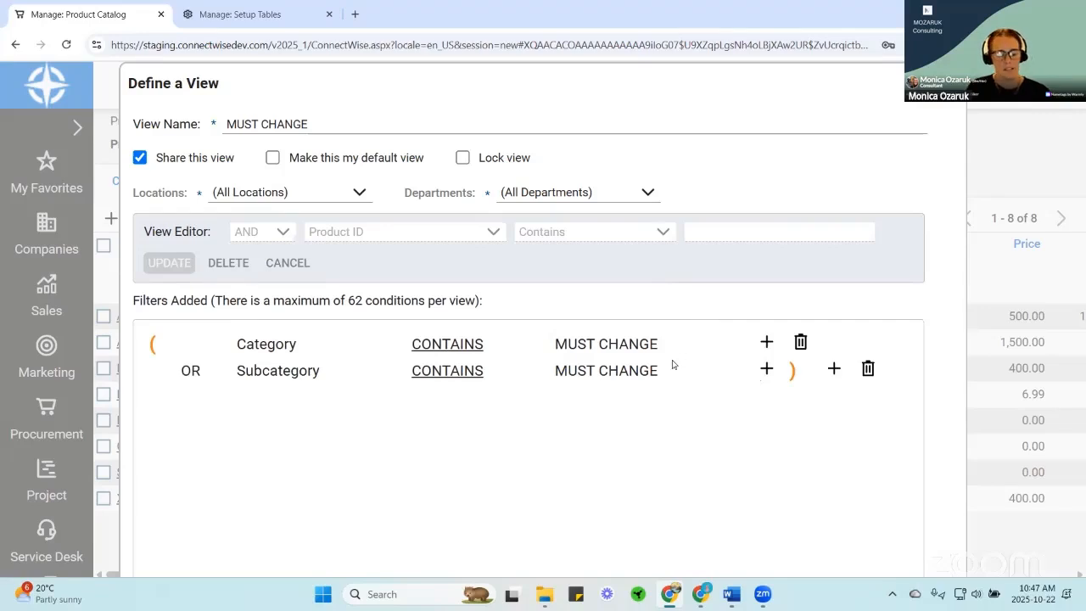
{"action": "key", "text": "ctrl+minus"}
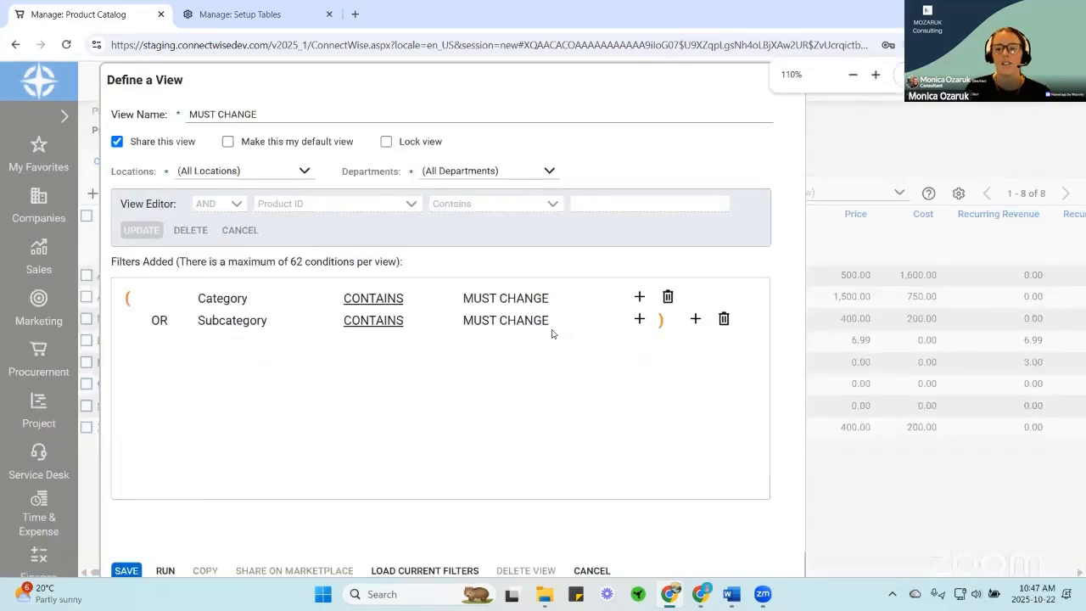
{"action": "key", "text": "ctrl+minus"}
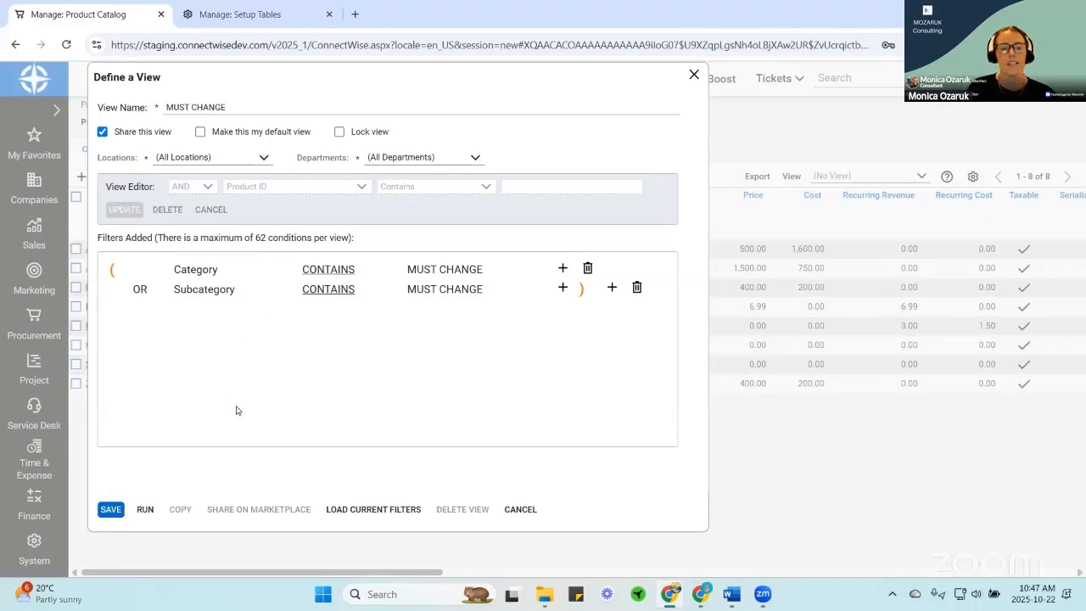
{"action": "left_click", "coordinate": [106, 515]}
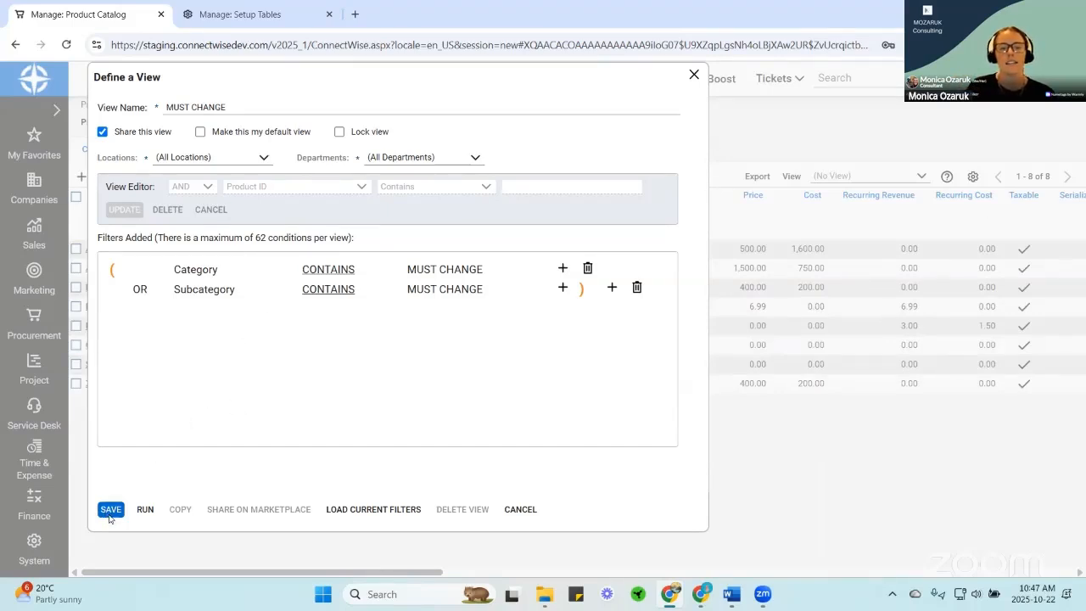
- Clear the MUST text from the catalog's Category column filter
{"action": "left_click", "coordinate": [559, 226]}
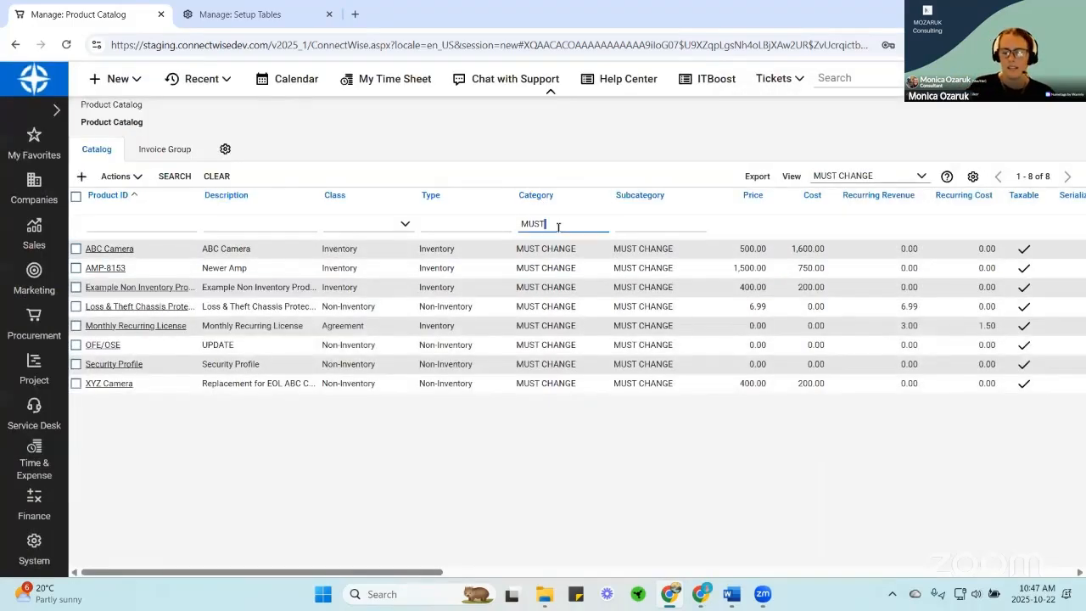
{"action": "key", "text": "BackSpace"}
{"action": "key", "text": "BackSpace"}
{"action": "key", "text": "BackSpace"}
{"action": "key", "text": "BackSpace"}
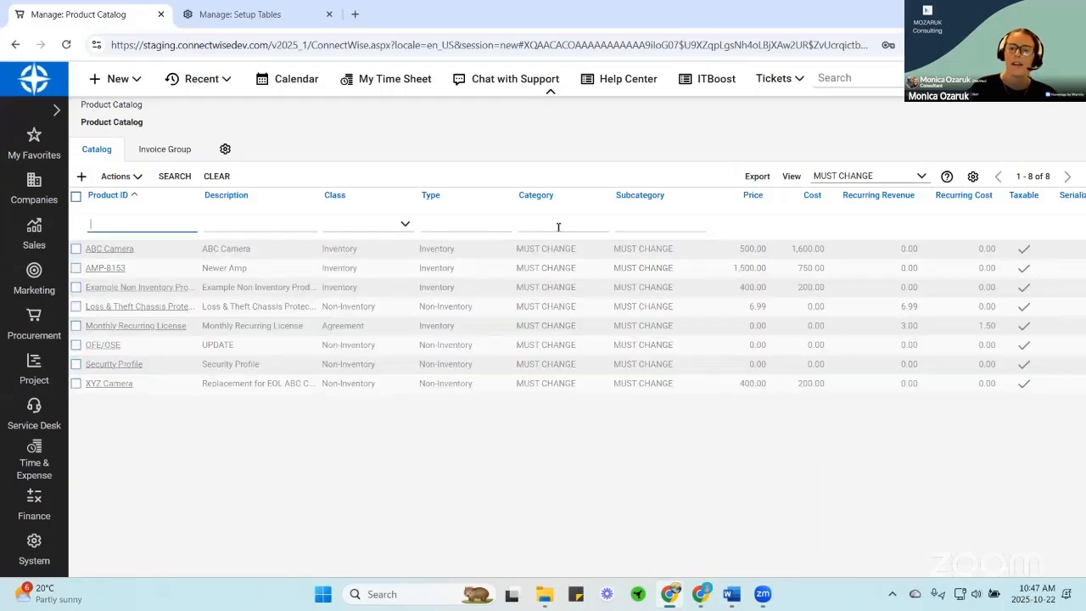
- Look through the saved catalog views and switch the catalog to (No View)
{"action": "left_click", "coordinate": [921, 176]}
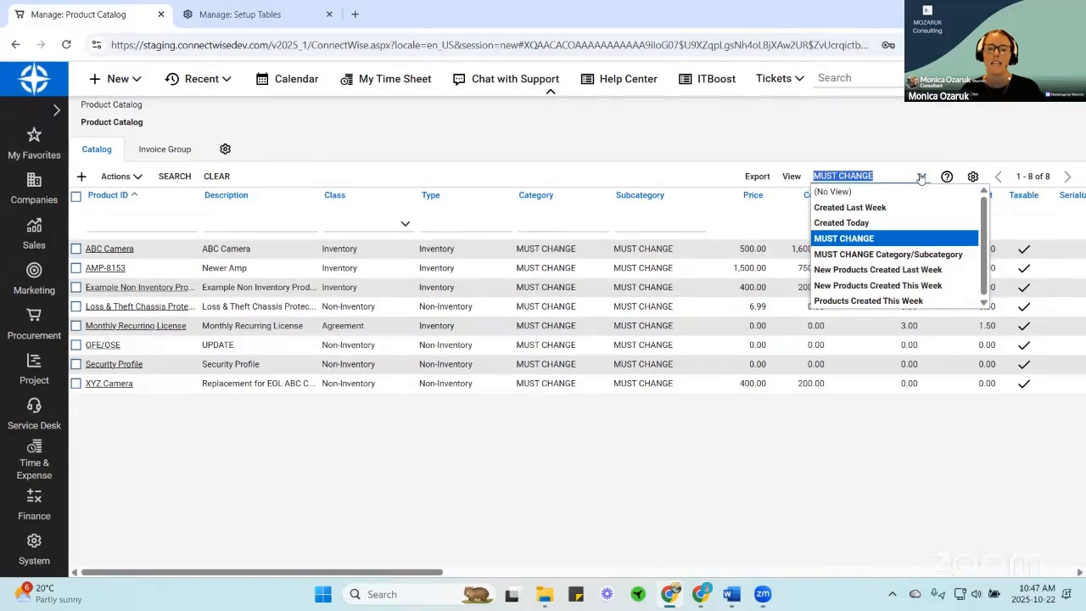
{"action": "left_click", "coordinate": [835, 131]}
{"action": "left_click", "coordinate": [538, 223]}
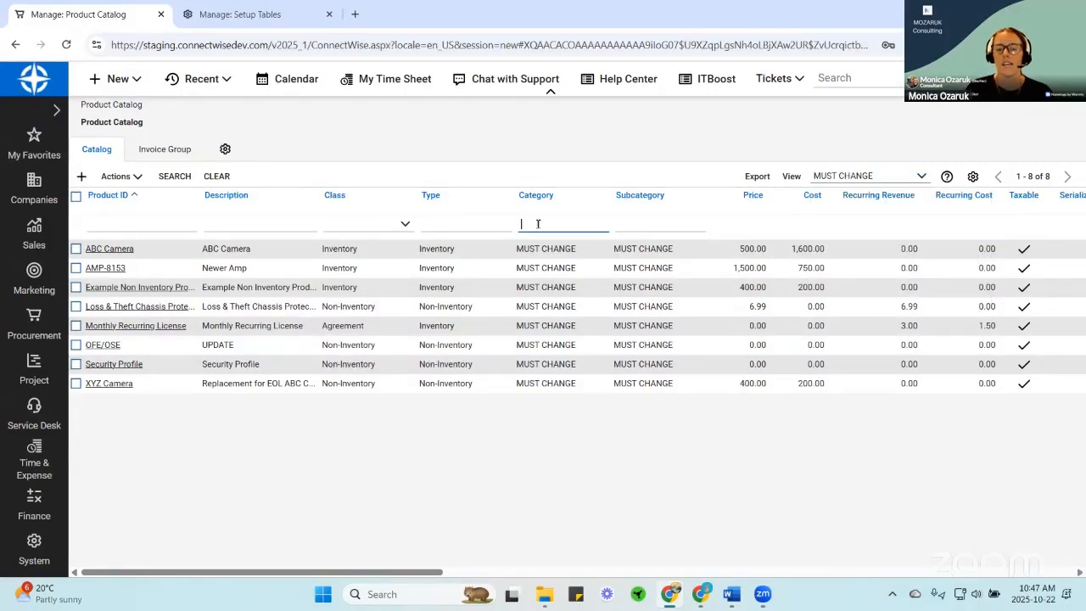
{"action": "left_click", "coordinate": [911, 179]}
{"action": "left_click", "coordinate": [874, 193]}
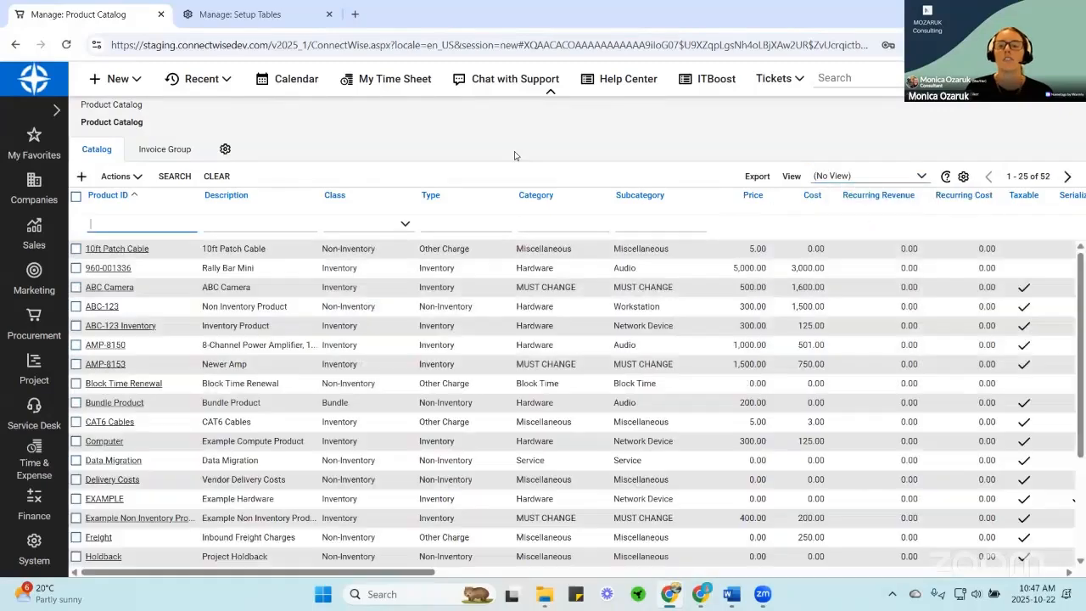
- Filter the catalog to types matching *other and to the Non-Inventory class
{"action": "left_click", "coordinate": [457, 222]}
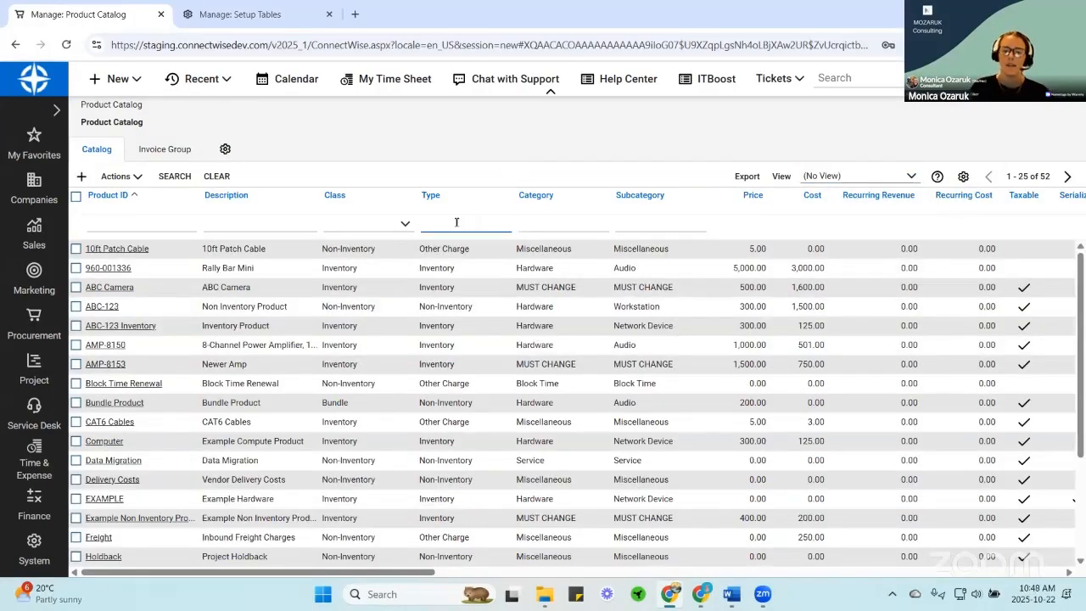
{"action": "type", "text": "*other"}
{"action": "key", "text": "Return"}
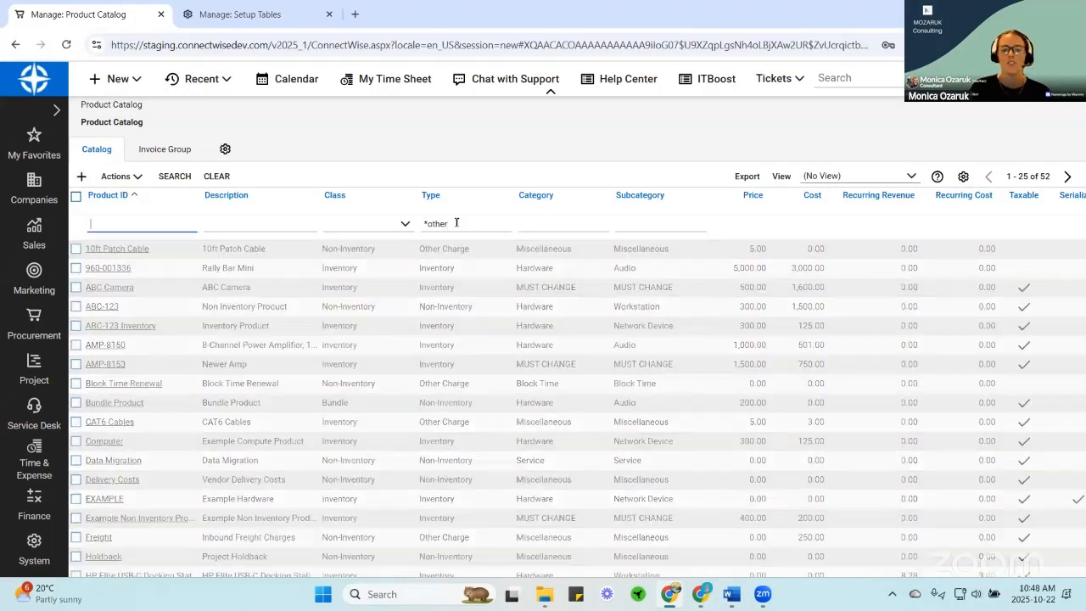
{"action": "left_click", "coordinate": [350, 228]}
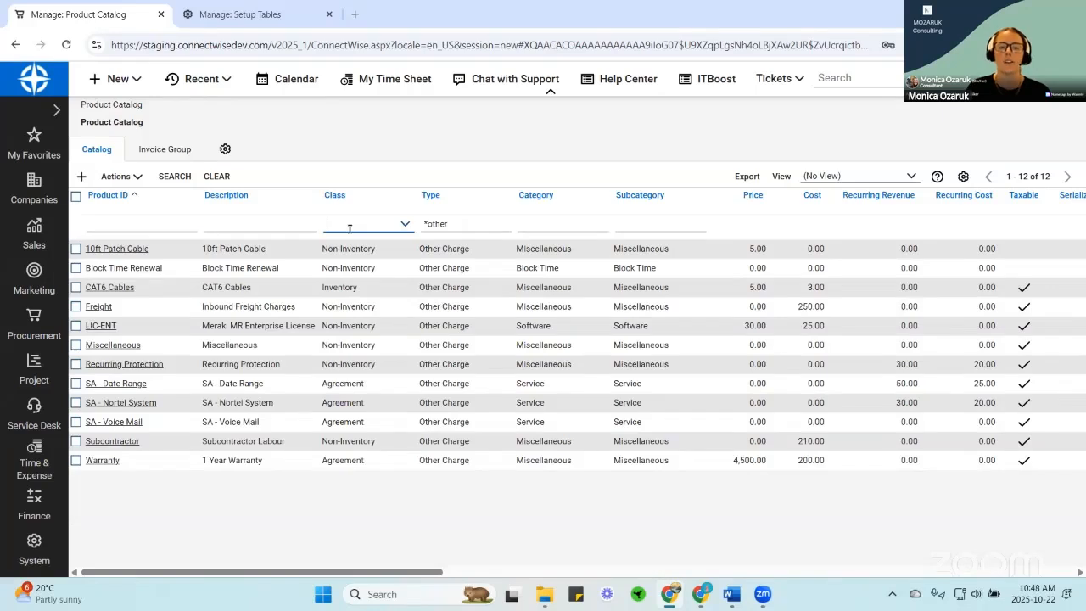
{"action": "left_click", "coordinate": [406, 224]}
{"action": "left_click", "coordinate": [353, 303]}
{"action": "left_click", "coordinate": [174, 175]}
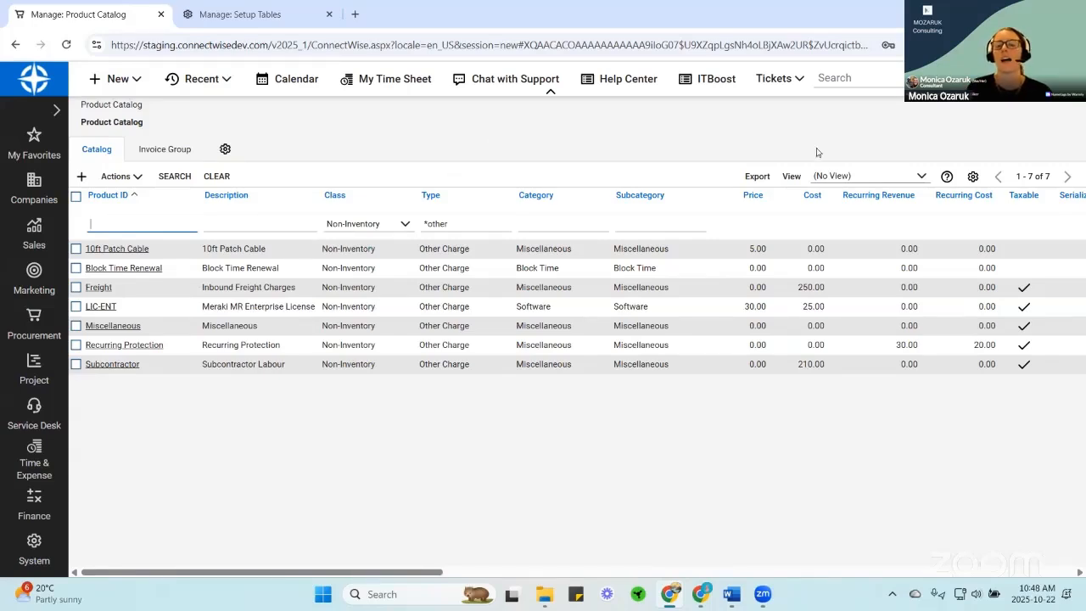
- Try to create and save a new view from the current catalog filters, and cancel the view definition
{"action": "left_click", "coordinate": [920, 177]}
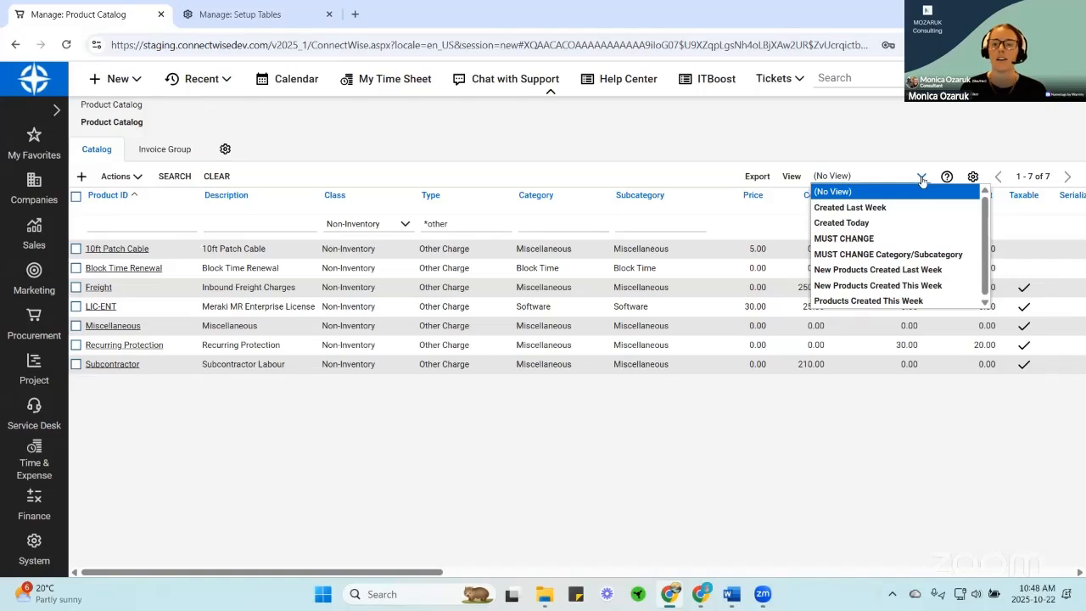
{"action": "left_click", "coordinate": [854, 142]}
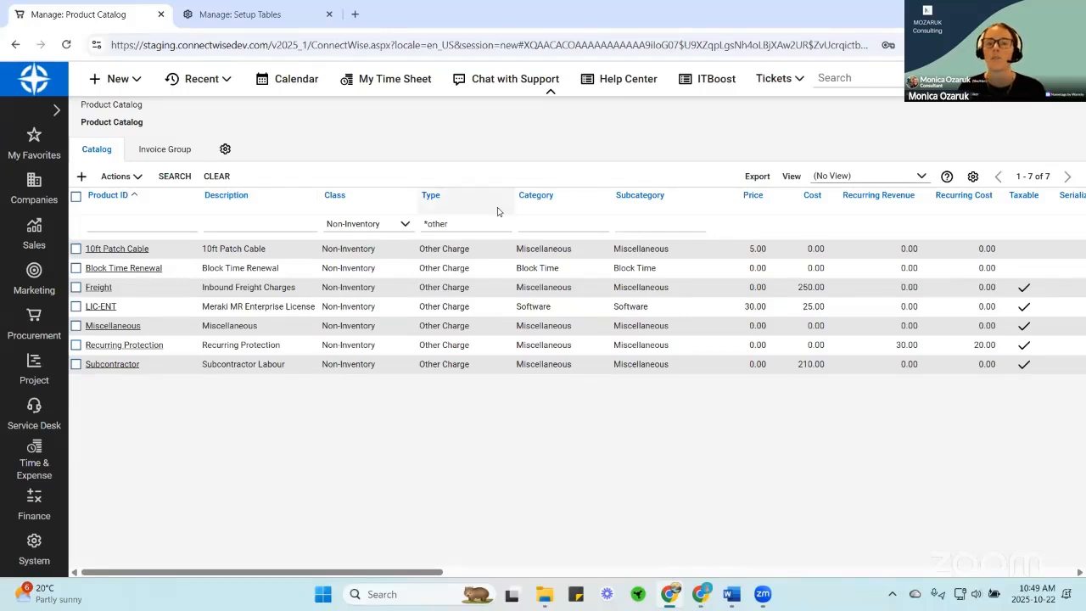
{"action": "left_click", "coordinate": [792, 177]}
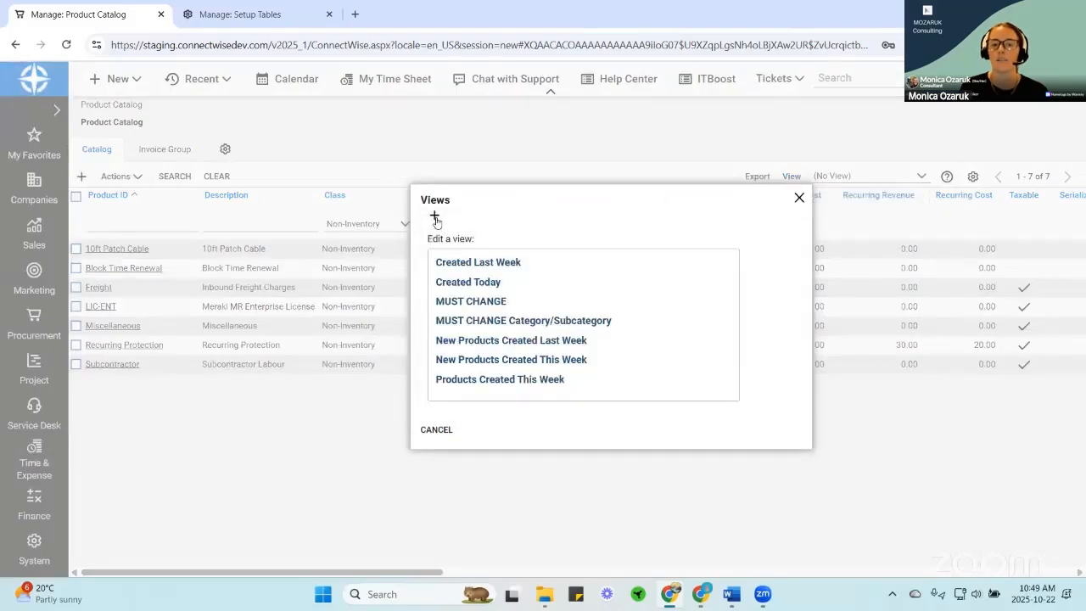
{"action": "left_click", "coordinate": [434, 218]}
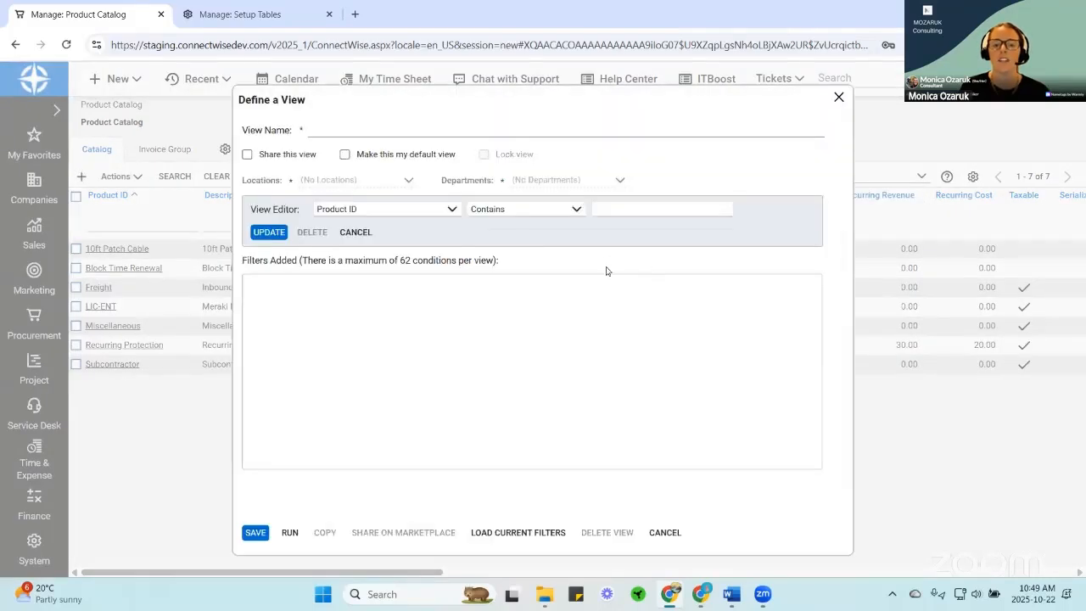
{"action": "left_click", "coordinate": [519, 533]}
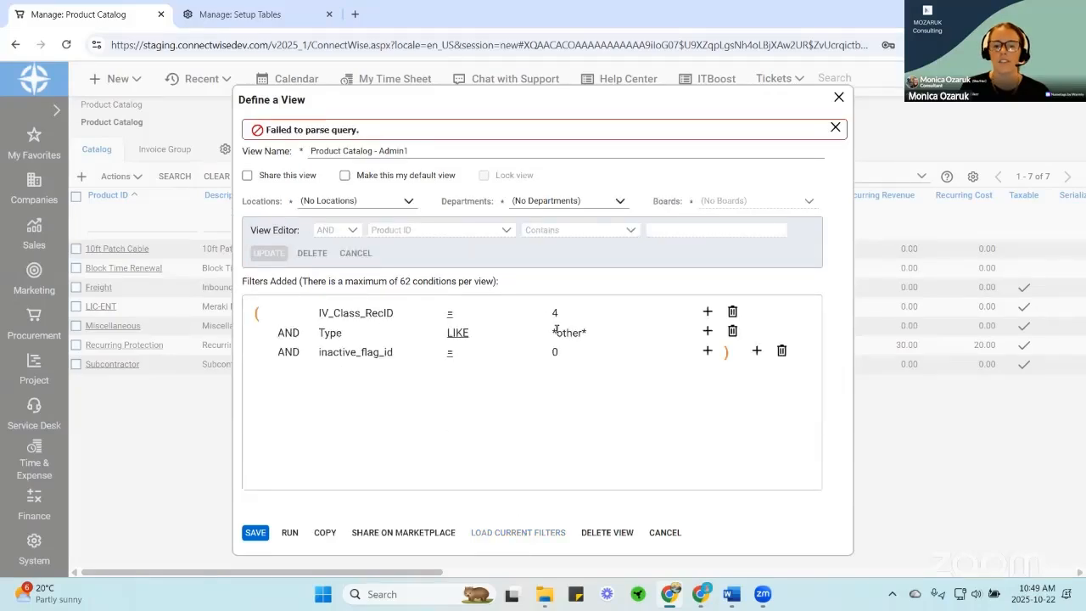
{"action": "left_click", "coordinate": [443, 149]}
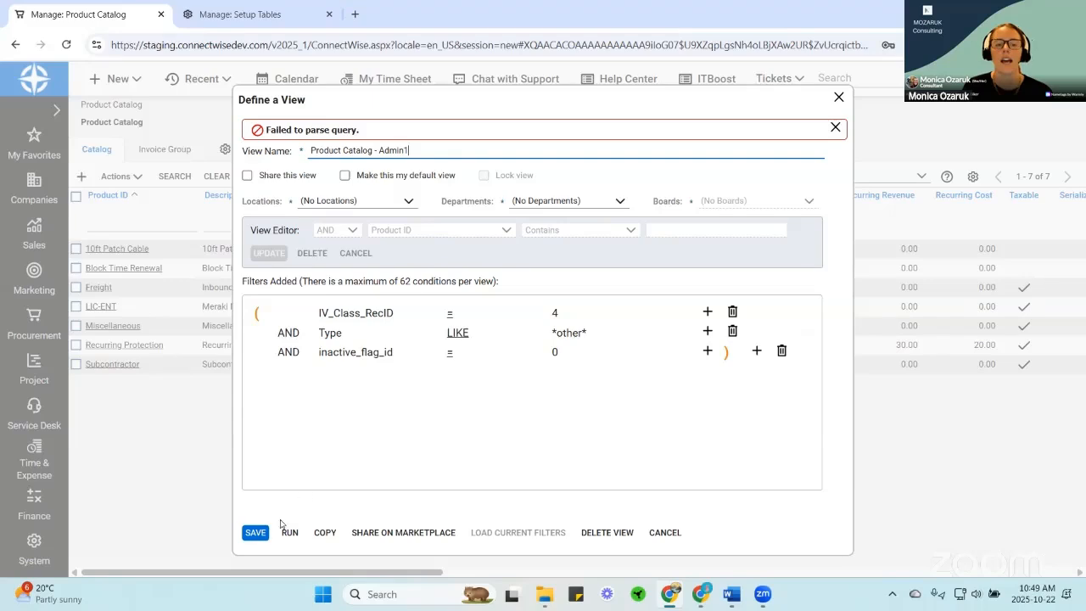
{"action": "left_click", "coordinate": [255, 533]}
{"action": "left_click", "coordinate": [440, 151]}
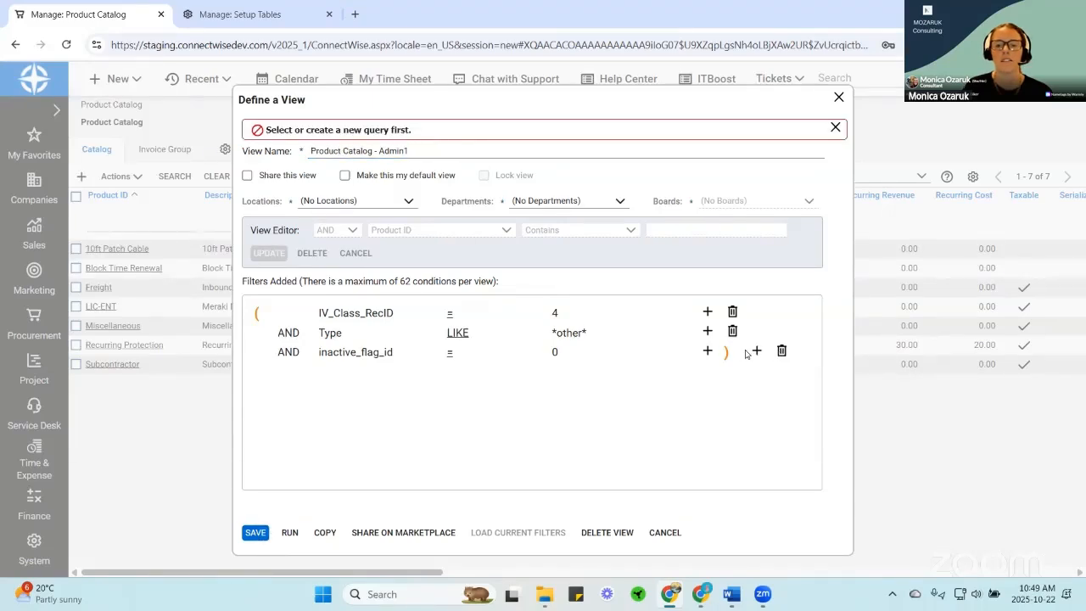
{"action": "left_click", "coordinate": [665, 532]}
{"action": "left_click", "coordinate": [606, 136]}
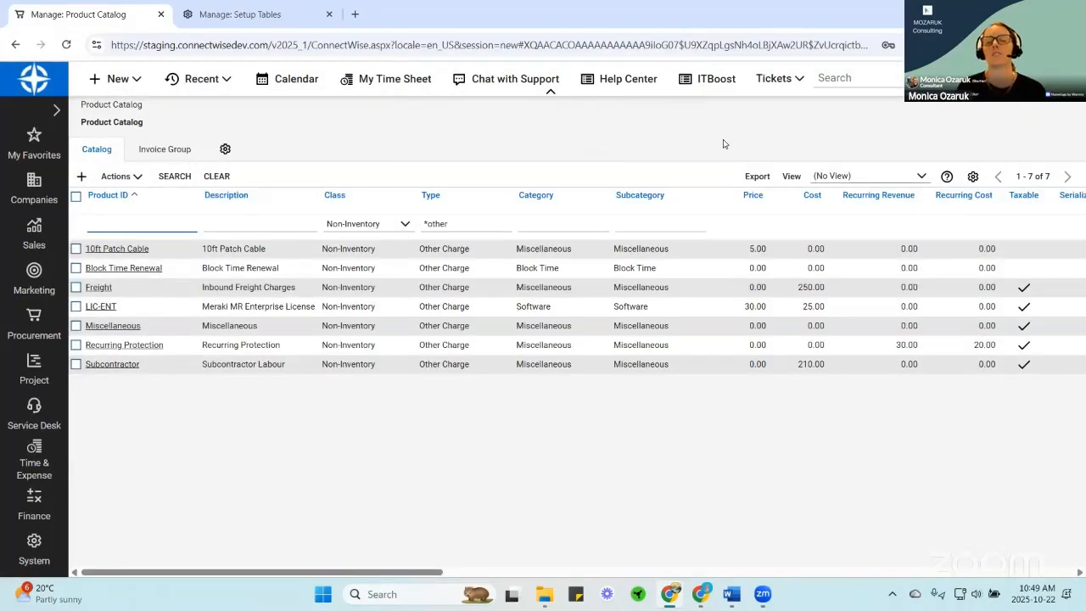
{"action": "left_click", "coordinate": [792, 177]}
{"action": "left_click", "coordinate": [433, 214]}
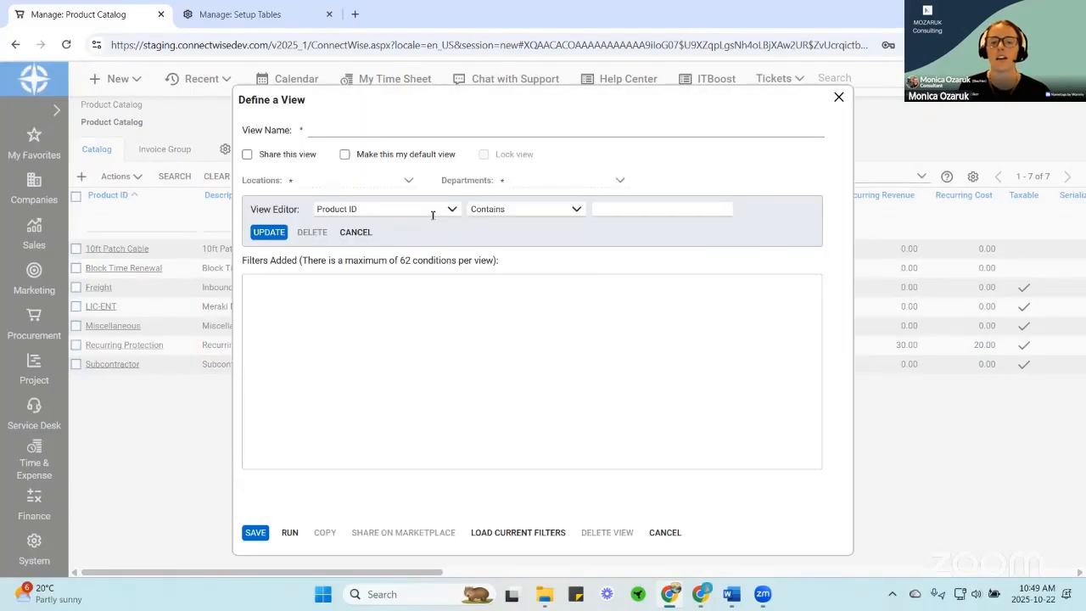
{"action": "left_click", "coordinate": [839, 97]}
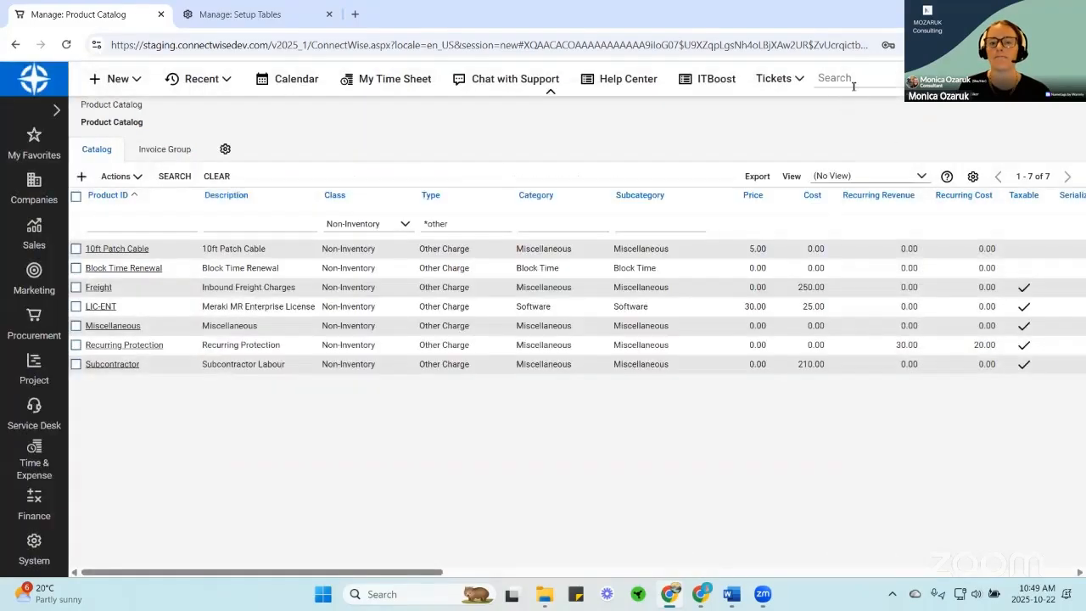
- Clear the catalog's Type column filter and set the Class filter to All
{"action": "left_click", "coordinate": [920, 177]}
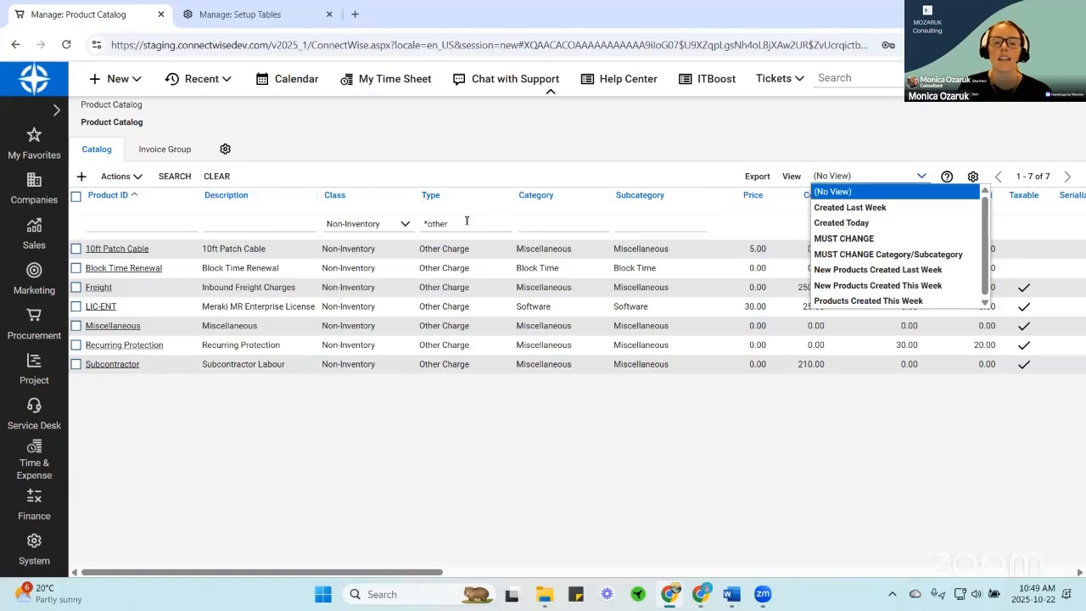
{"action": "triple_click", "coordinate": [467, 223]}
{"action": "key", "text": "BackSpace"}
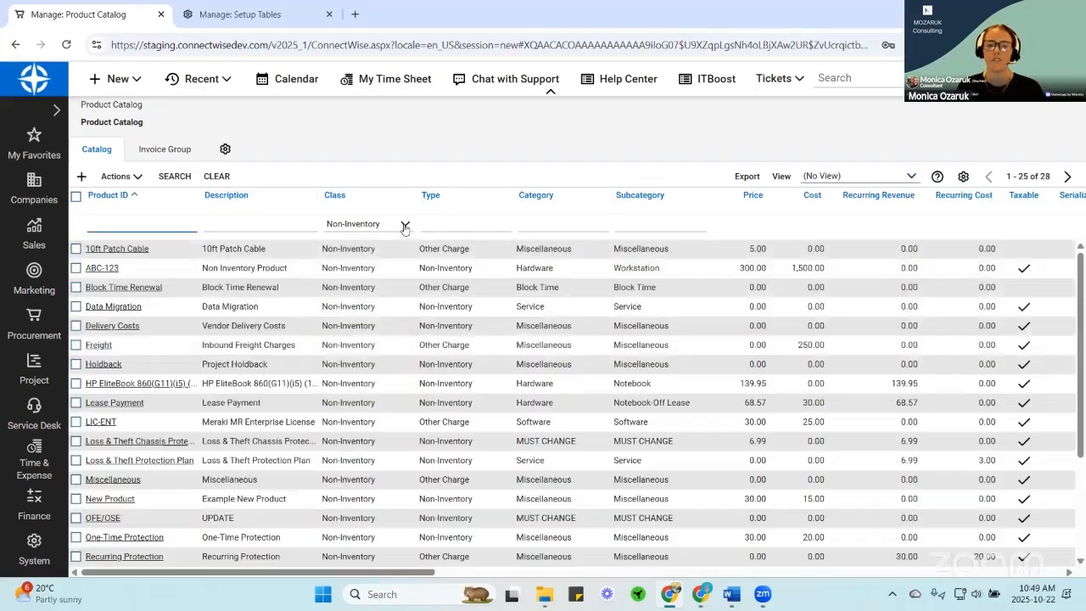
{"action": "left_click", "coordinate": [406, 223]}
{"action": "left_click", "coordinate": [348, 235]}
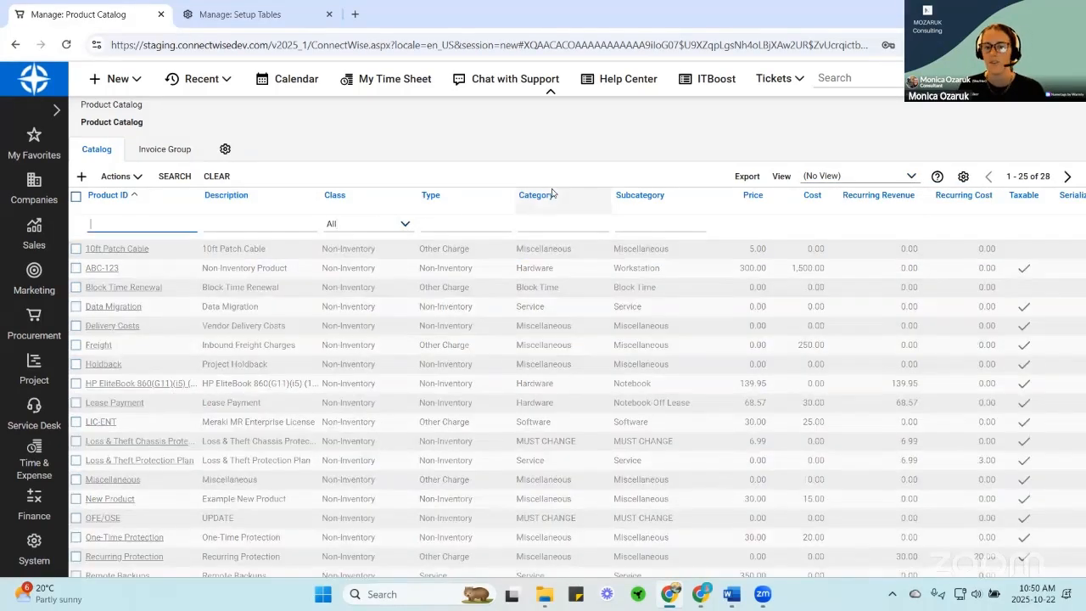
- Show the Created Last Week catalog view, and start defining a new shared view named Created This Week
{"action": "left_click", "coordinate": [911, 177]}
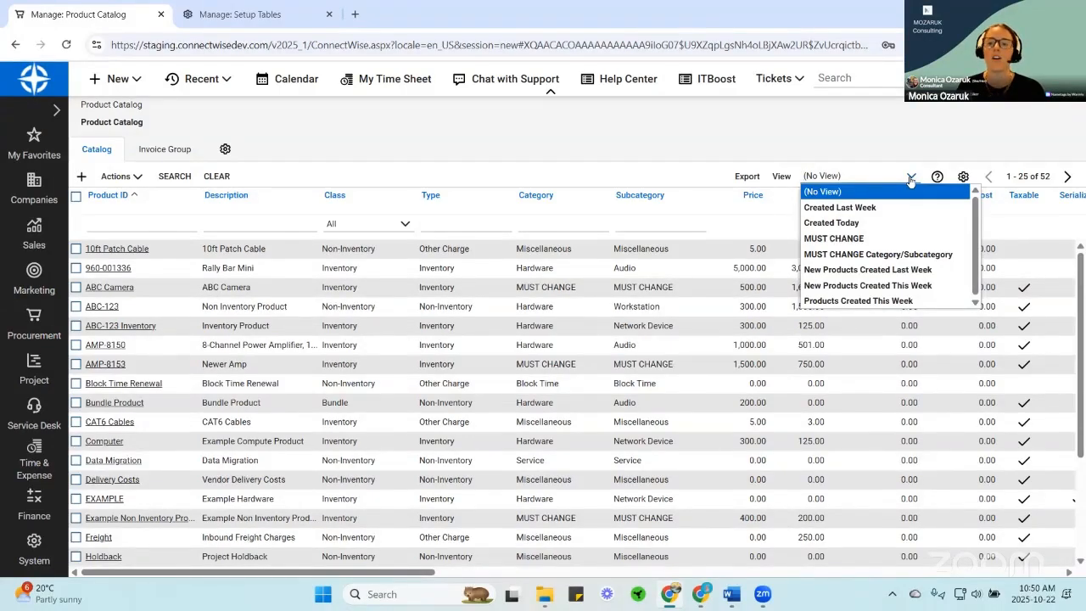
{"action": "left_click", "coordinate": [877, 209]}
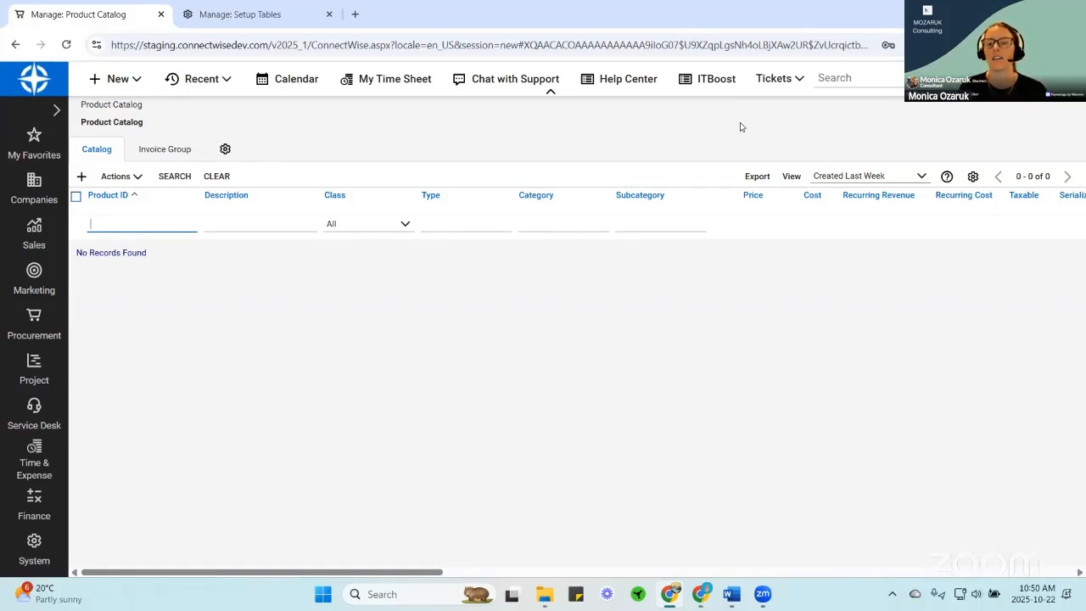
{"action": "left_click", "coordinate": [792, 176]}
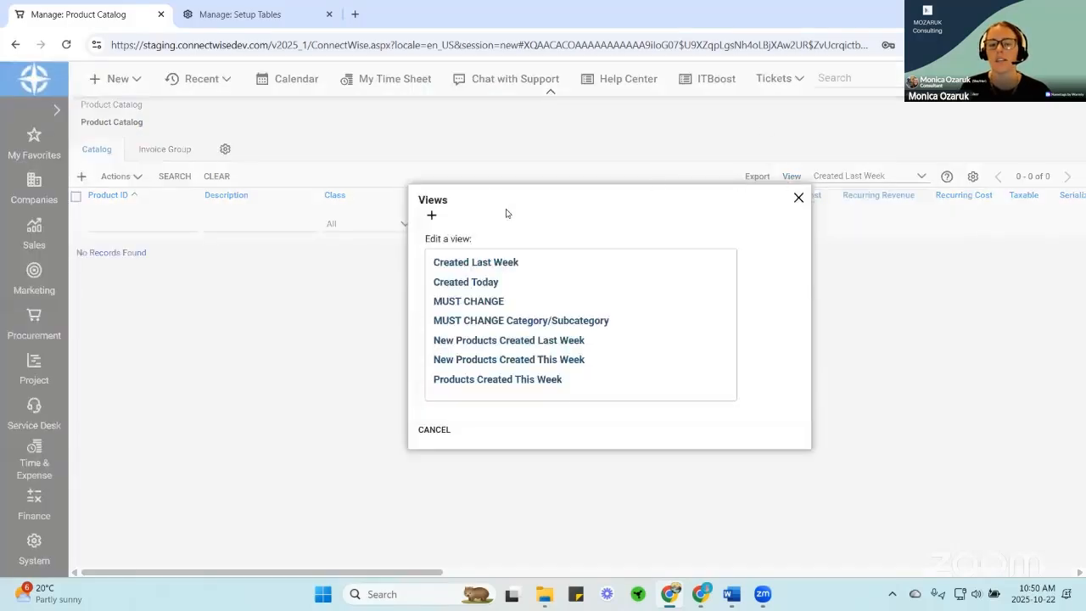
{"action": "left_click", "coordinate": [431, 218]}
{"action": "left_click", "coordinate": [387, 130]}
{"action": "type", "text": "C"}
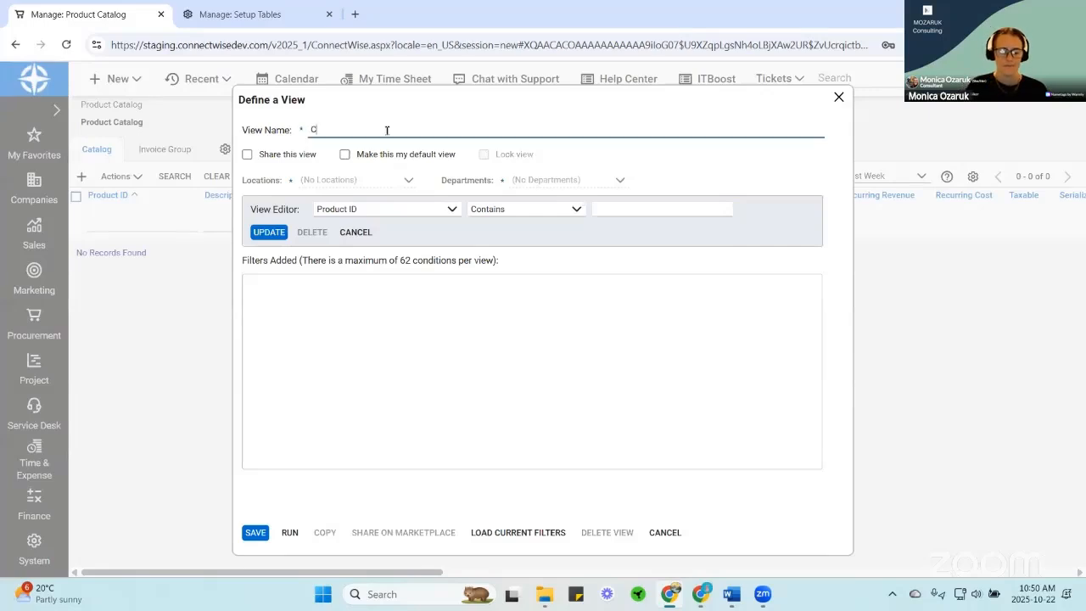
{"action": "type", "text": "reated 1his Week"}
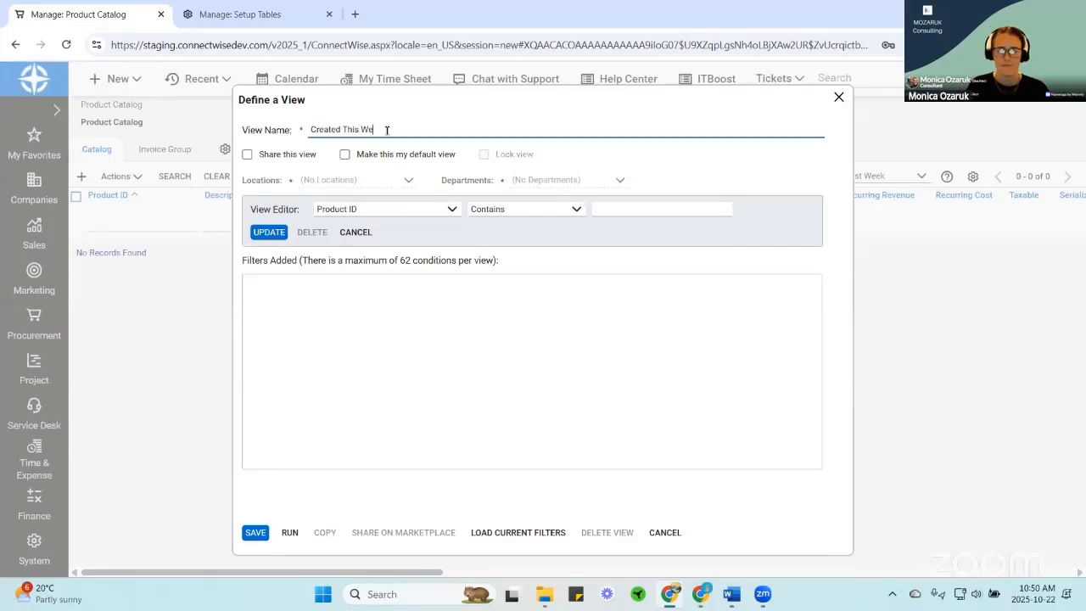
{"action": "left_click", "coordinate": [298, 155]}
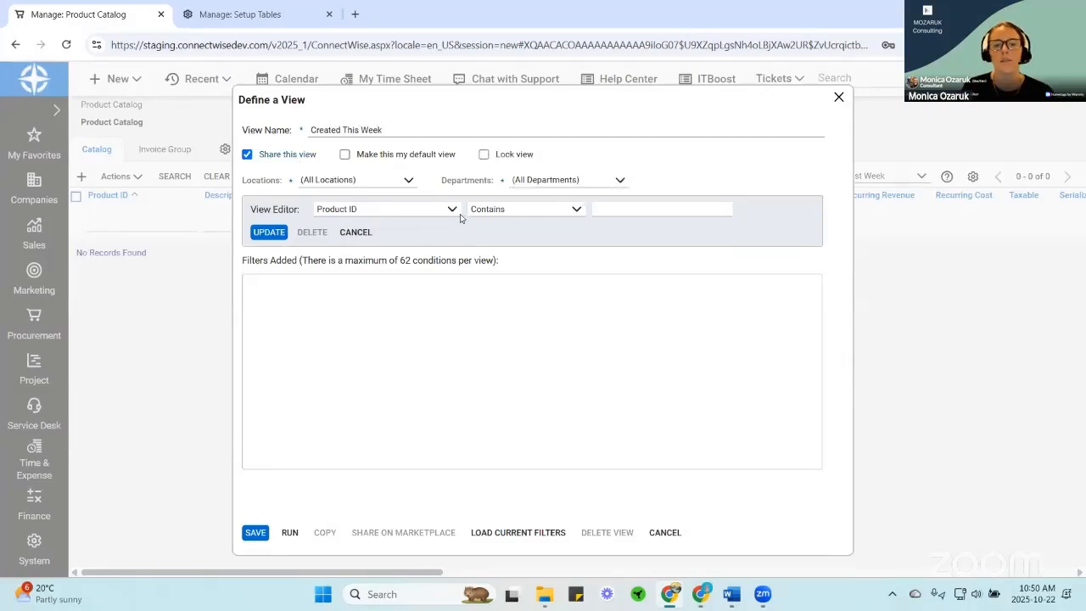
- Add the filter Date Created = This Week to the new view, and save it to the catalog
{"action": "left_click", "coordinate": [457, 212]}
{"action": "scroll", "coordinate": [412, 280], "scroll_direction": "down", "scroll_amount": 2}
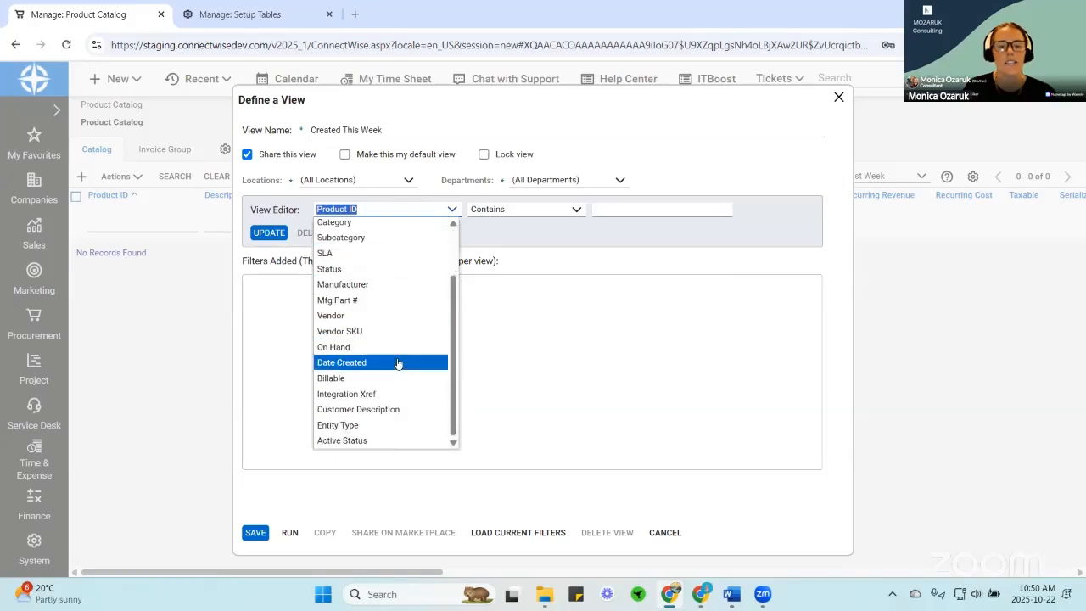
{"action": "left_click", "coordinate": [399, 363]}
{"action": "left_click", "coordinate": [665, 212]}
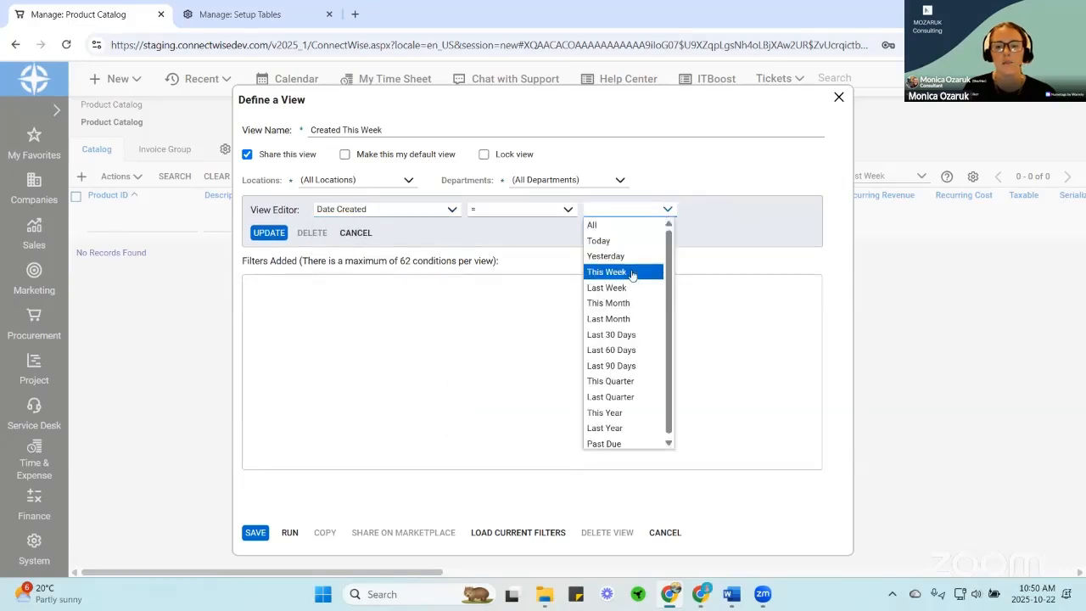
{"action": "left_click", "coordinate": [609, 269]}
{"action": "left_click", "coordinate": [269, 233]}
{"action": "left_click", "coordinate": [290, 533]}
{"action": "left_click", "coordinate": [256, 533]}
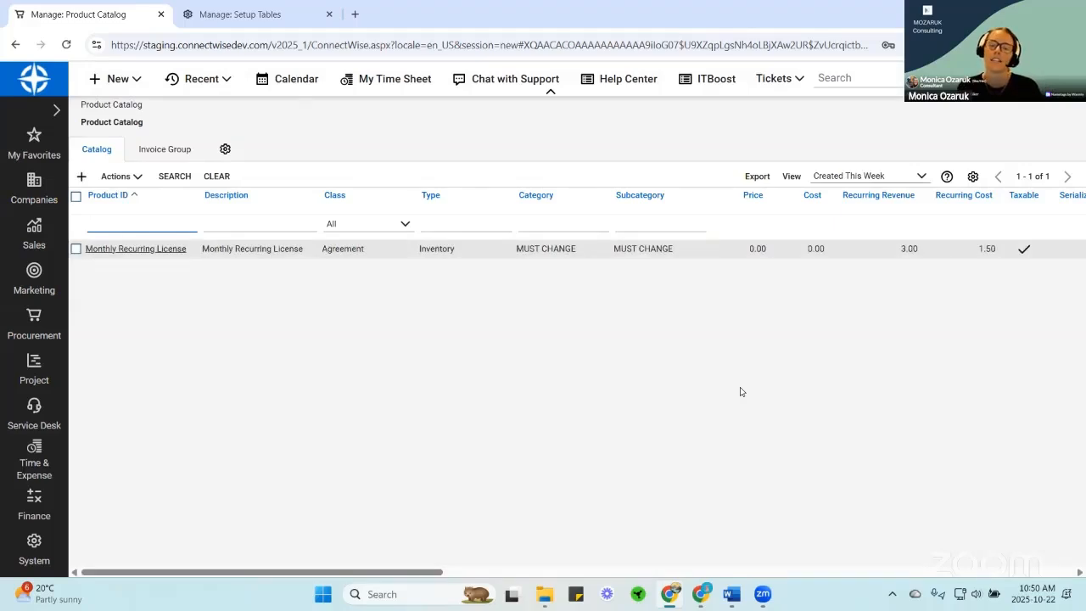
- Switch the product catalog back to (No View)
{"action": "left_click", "coordinate": [548, 250]}
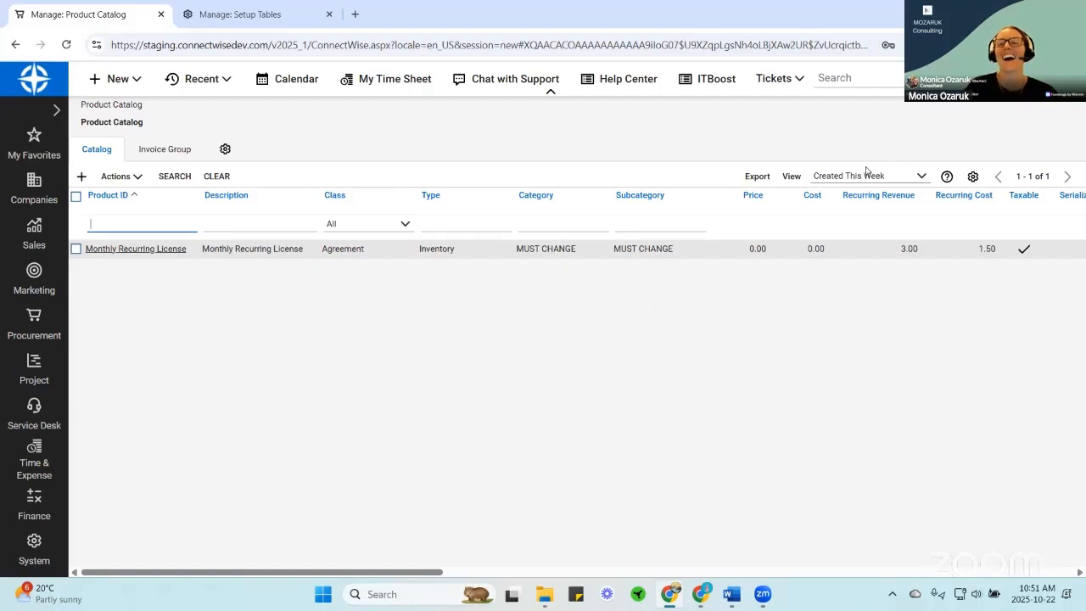
{"action": "left_click", "coordinate": [921, 178]}
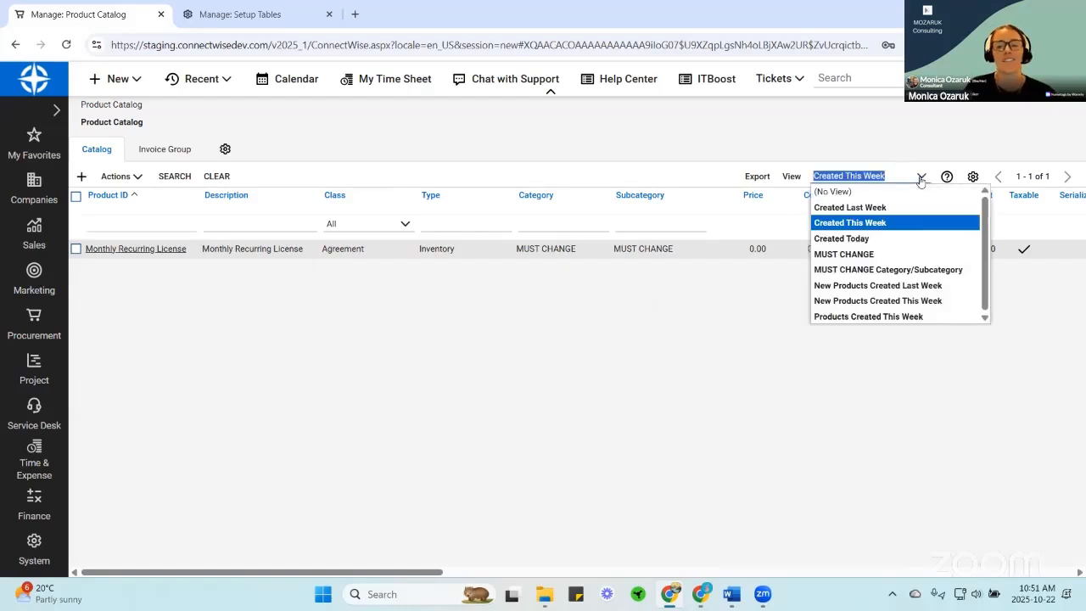
{"action": "key", "text": "Up"}
{"action": "key", "text": "Up"}
{"action": "key", "text": "Return"}
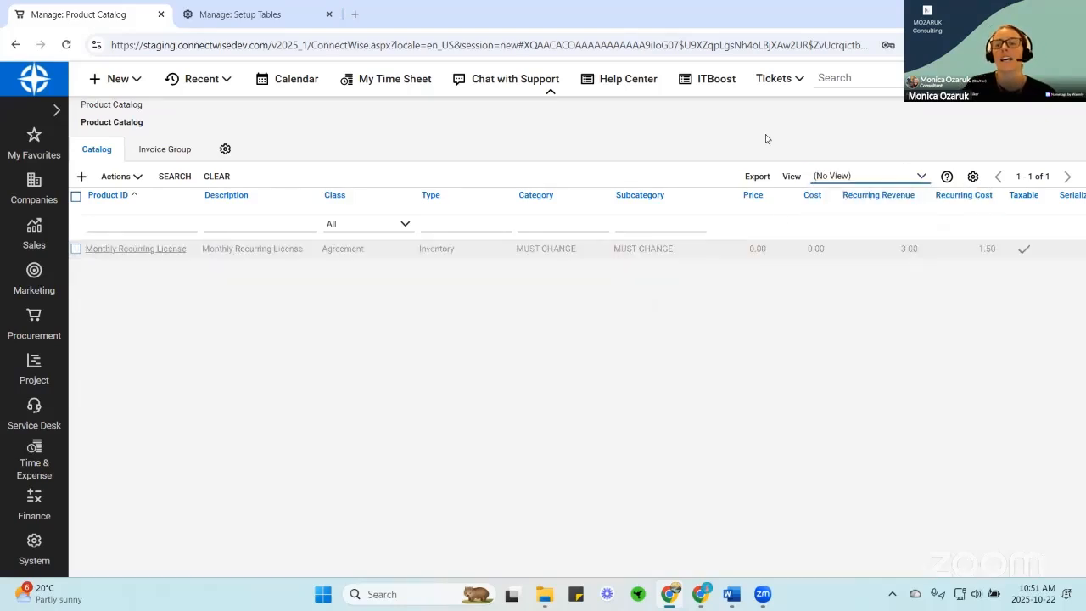